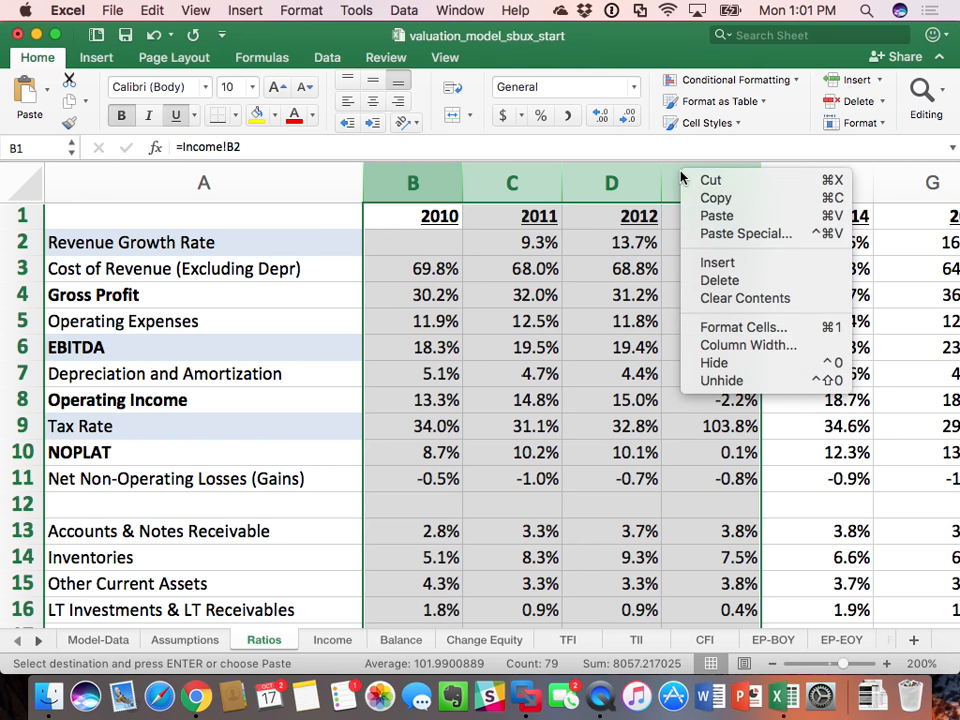
Step: Hide columns B through E on the Ratios sheet and enter =G1+1 in H1 as the next year heading
left_click(745, 363)
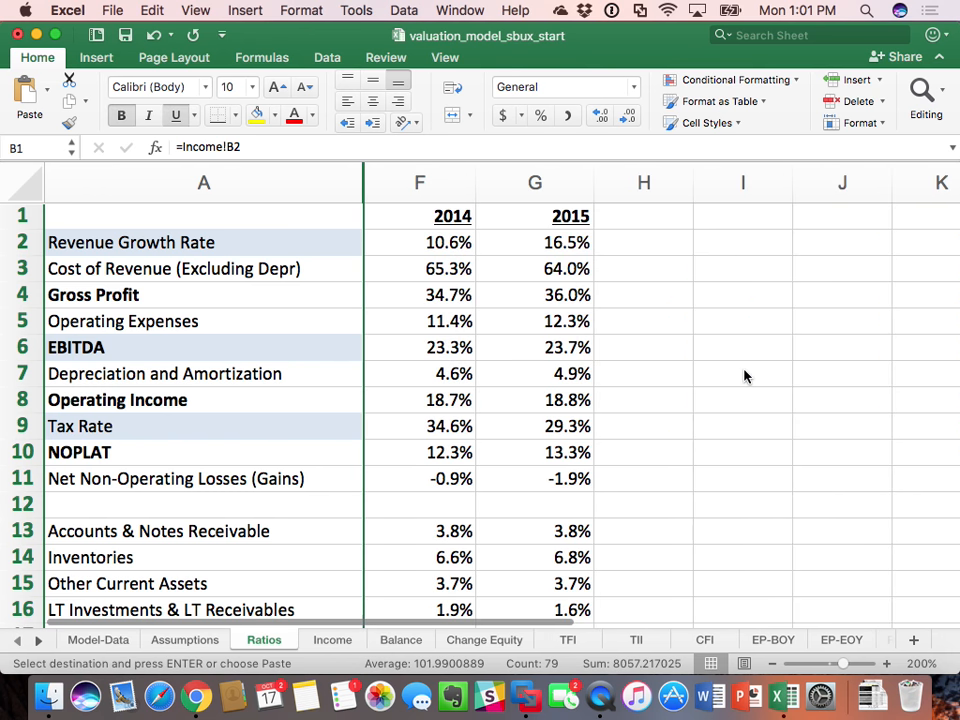
left_click(643, 220)
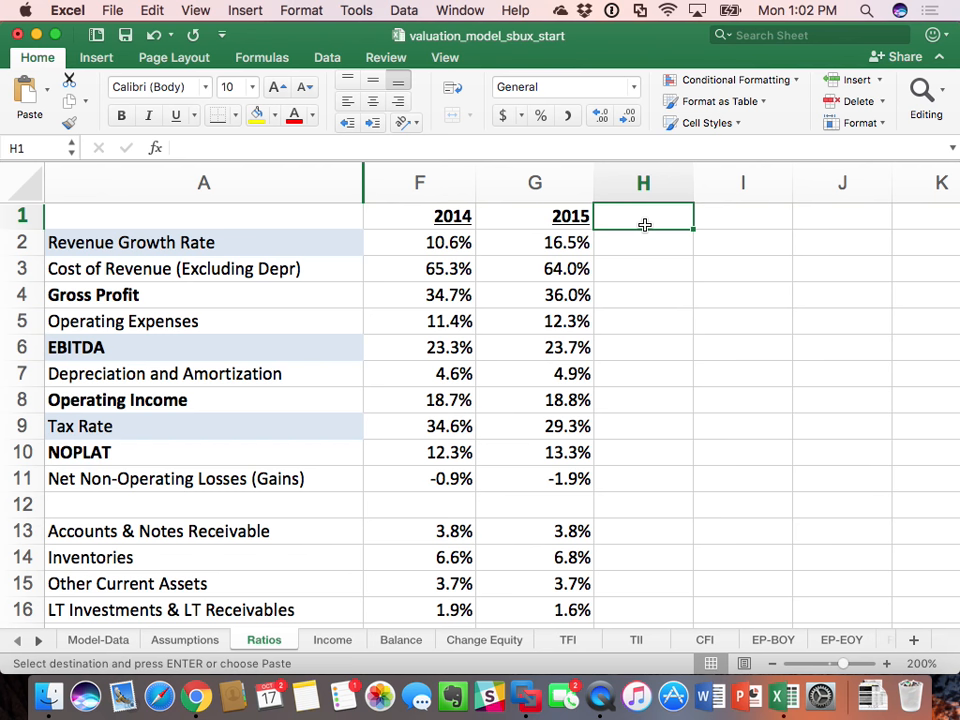
type("=")
key("Left")
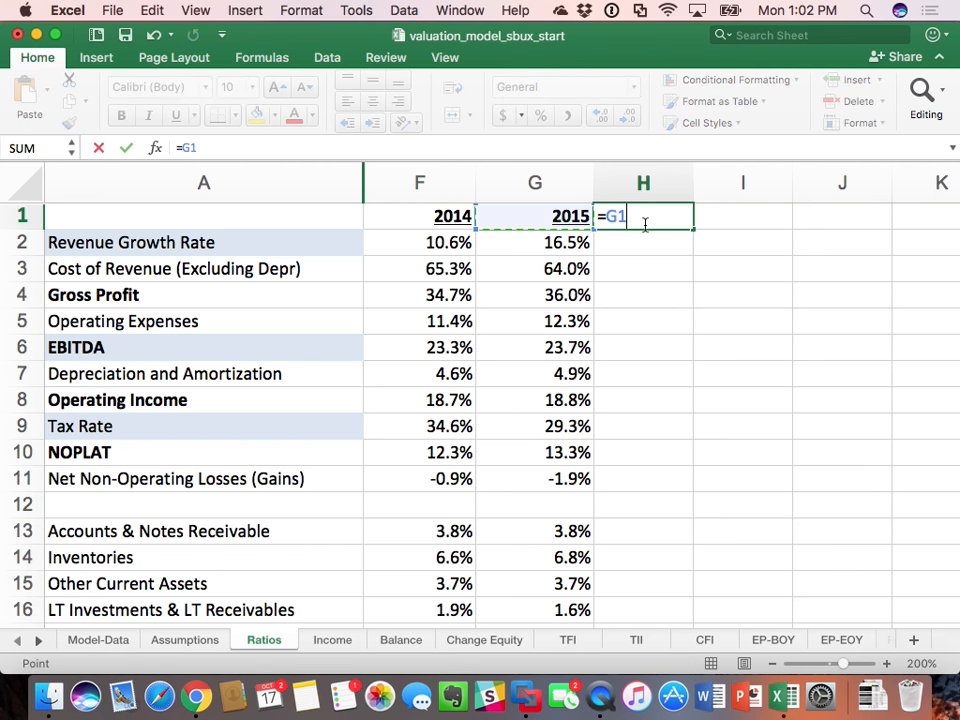
type("+1")
key("Return")
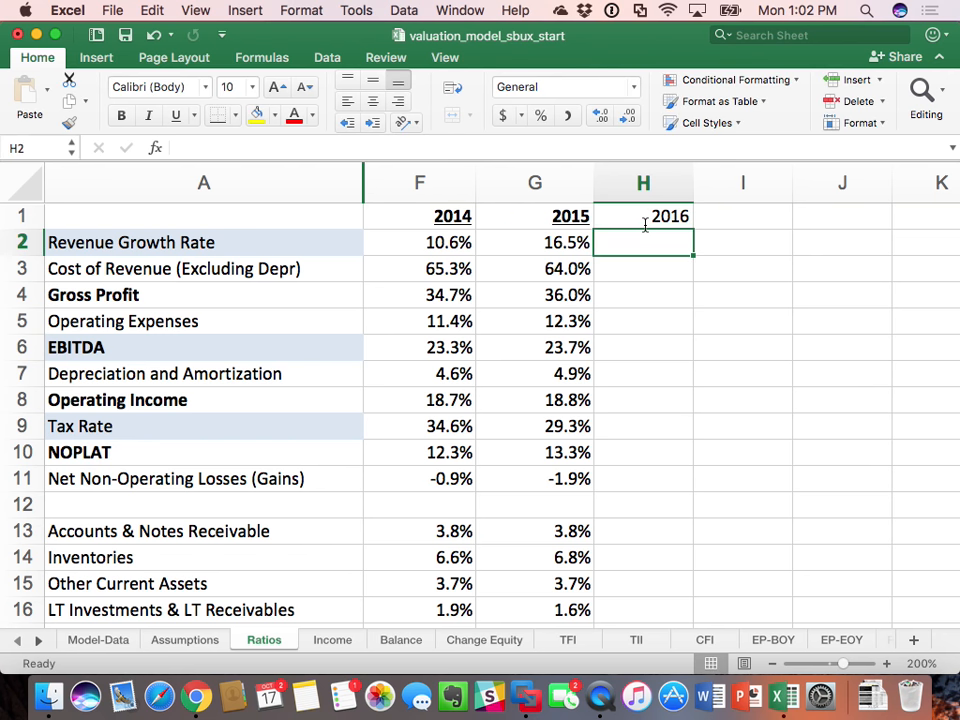
Step: Copy the year formula from H1 across I1:M1 to extend the headings through 2021
left_click(645, 224)
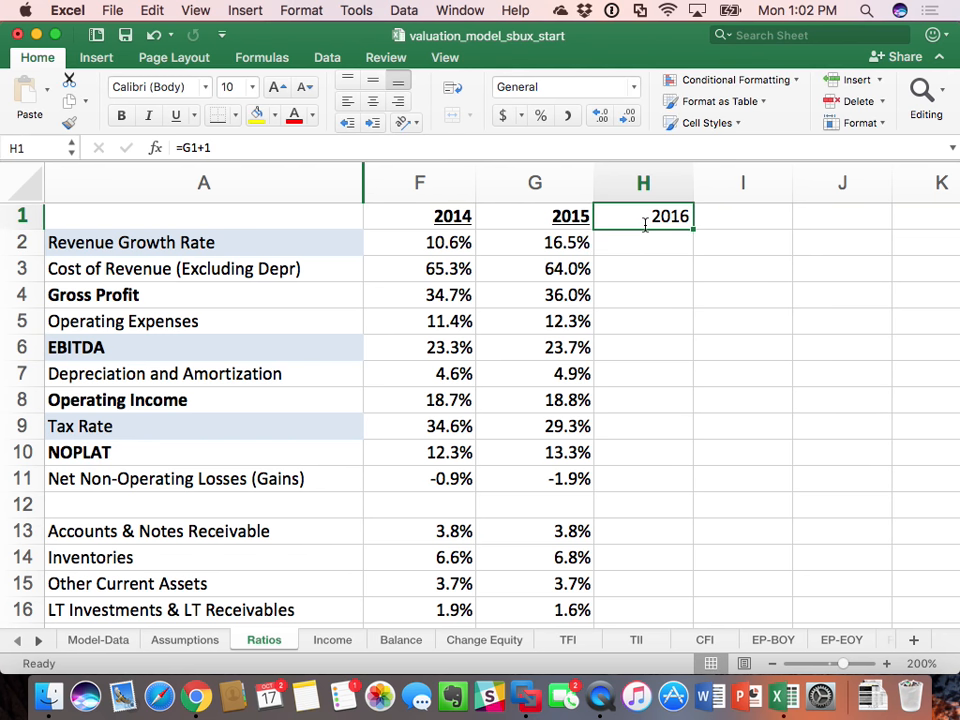
key("super+c")
left_click_drag(714, 225, 667, 207)
key("super+v")
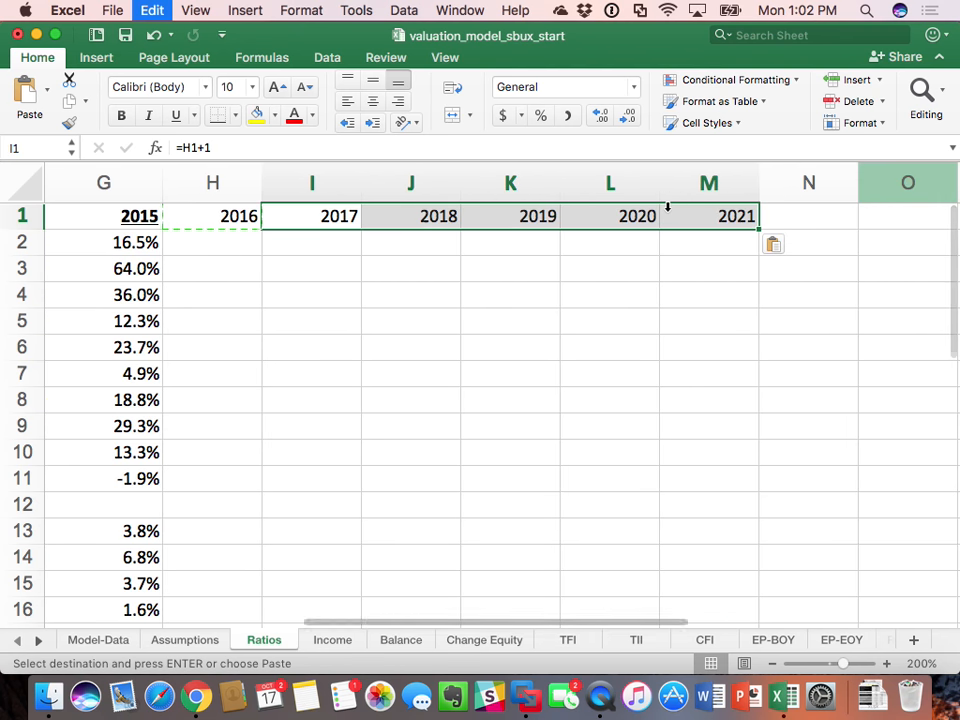
left_click(719, 390)
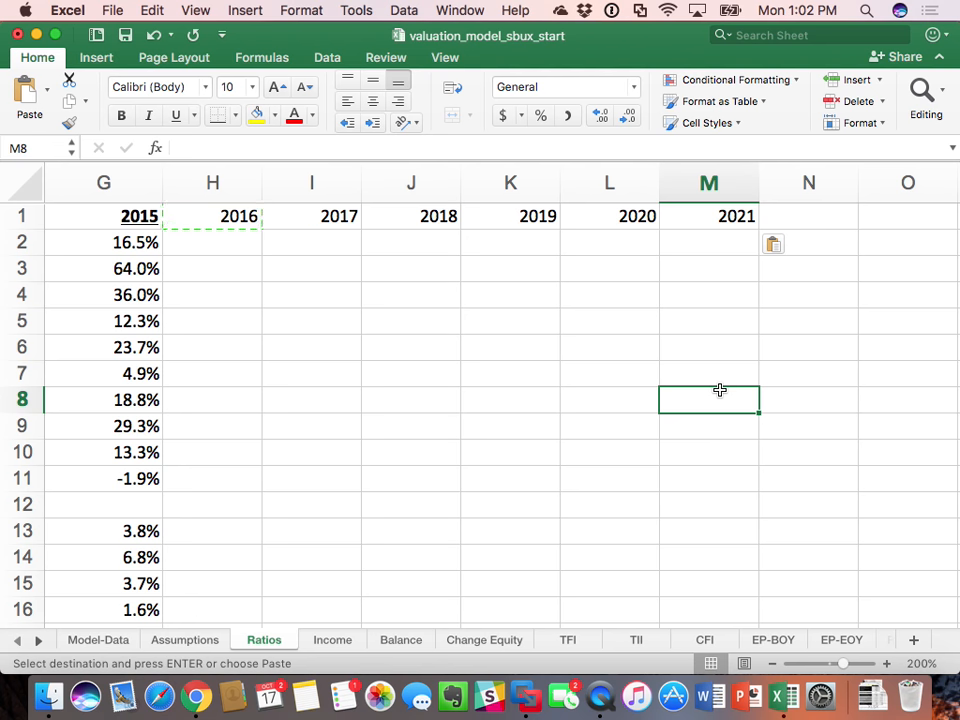
left_click(185, 640)
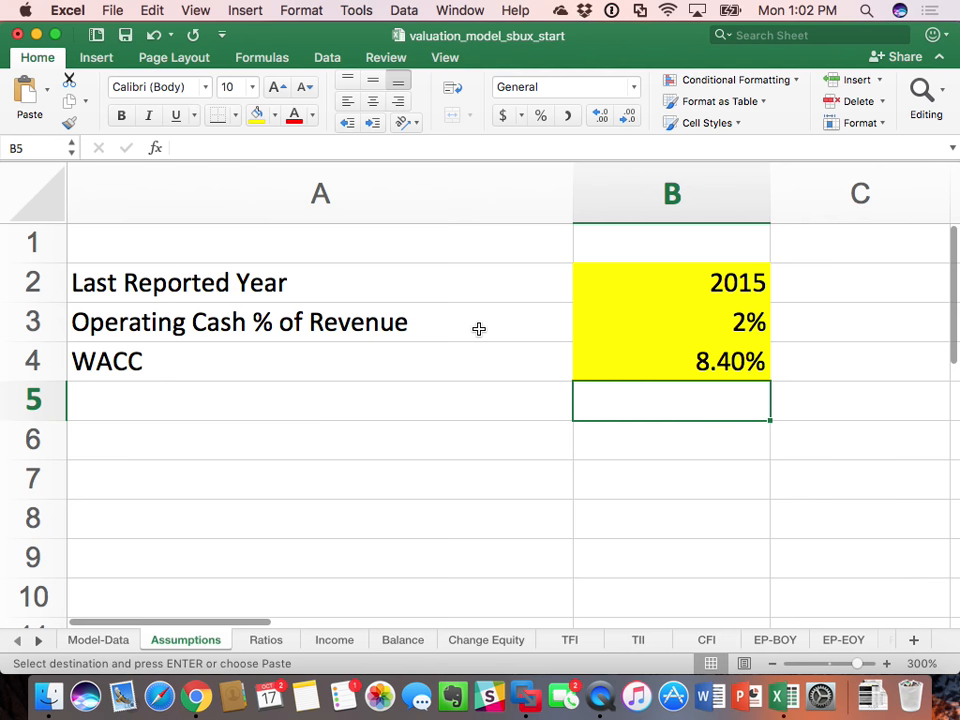
left_click(665, 286)
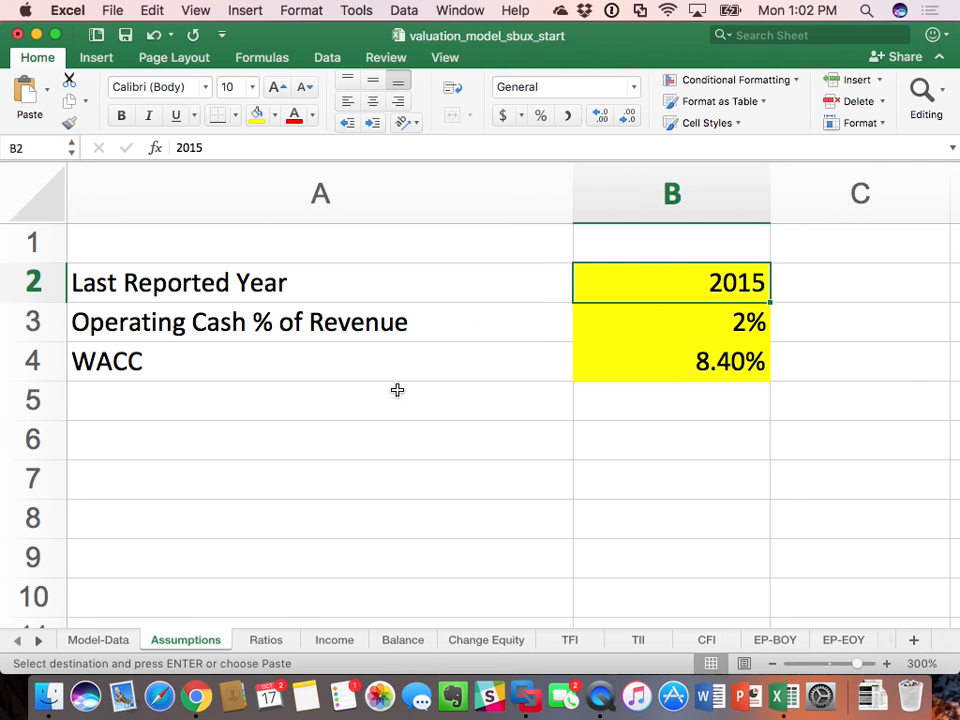
left_click(270, 644)
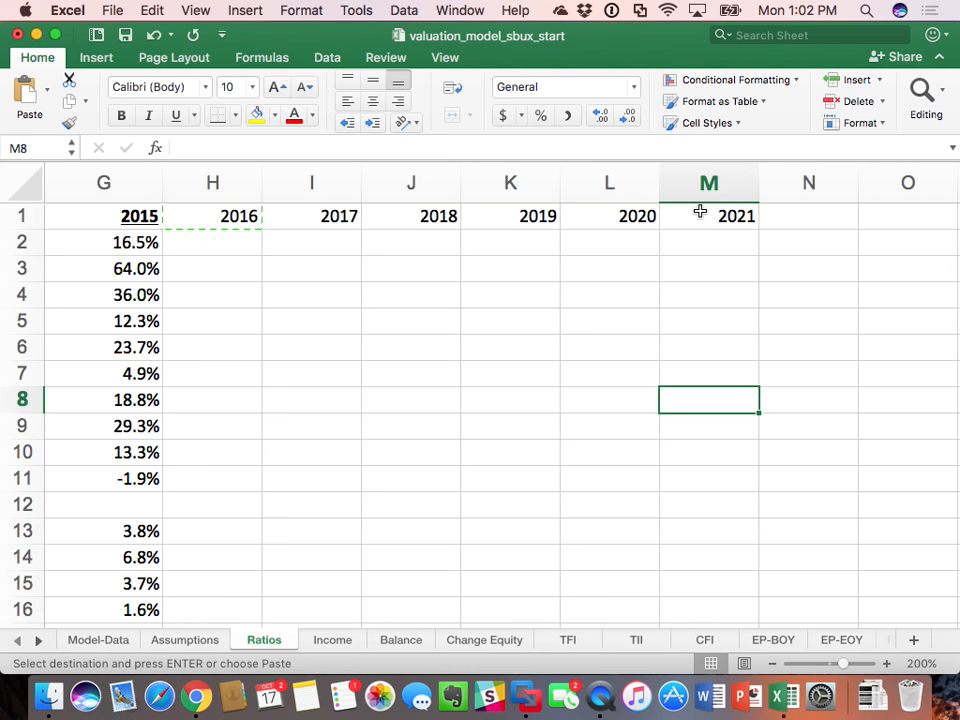
Step: Set the 2016 Revenue Growth Rate in H2 to =G2 and fill that cell yellow
scroll(263, 249, "left", 3)
scroll(263, 249, "left", 3)
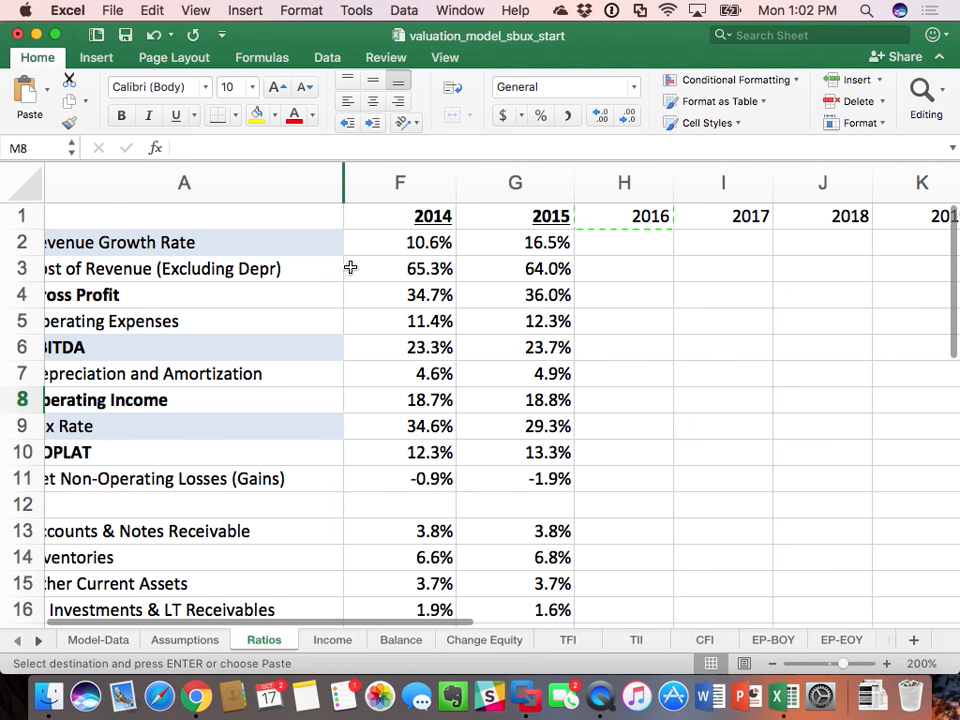
scroll(381, 268, "left", 1)
left_click(675, 250)
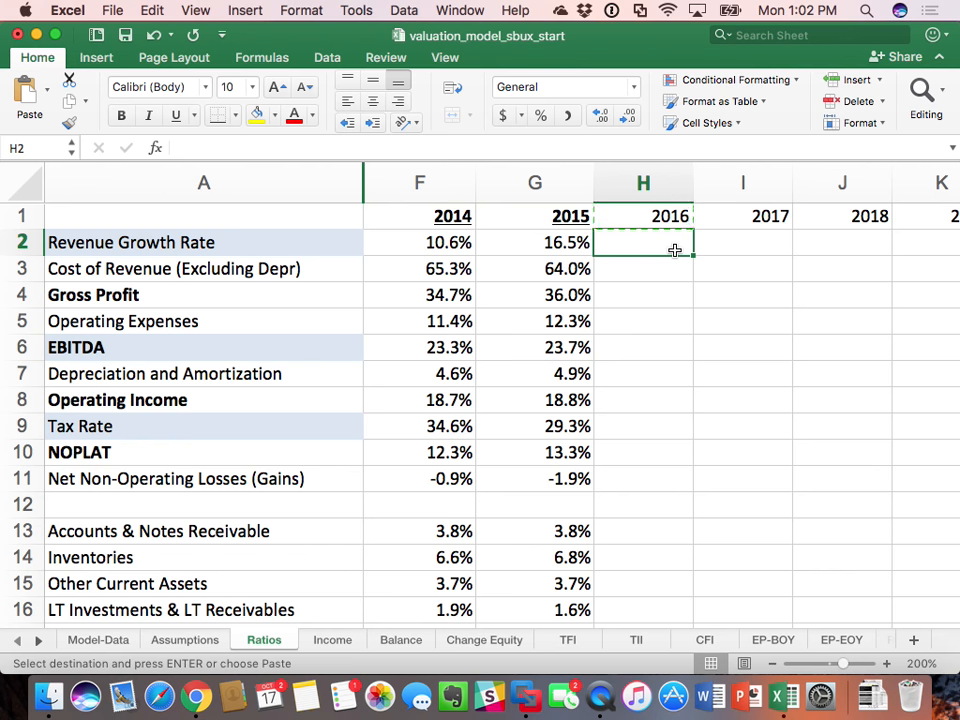
type("=")
key("Left")
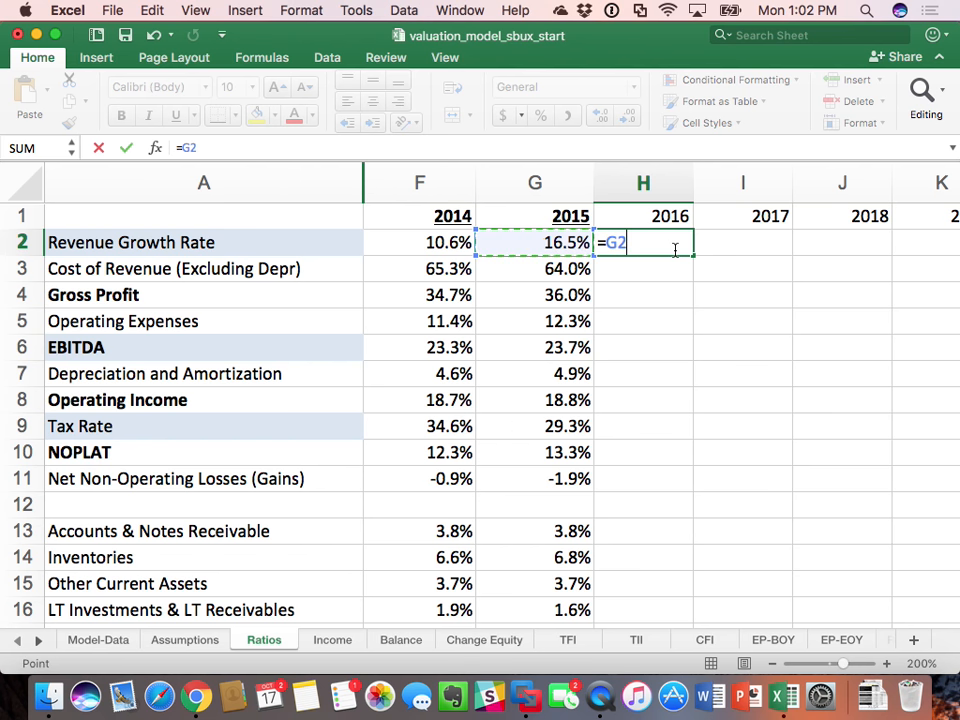
key("Return")
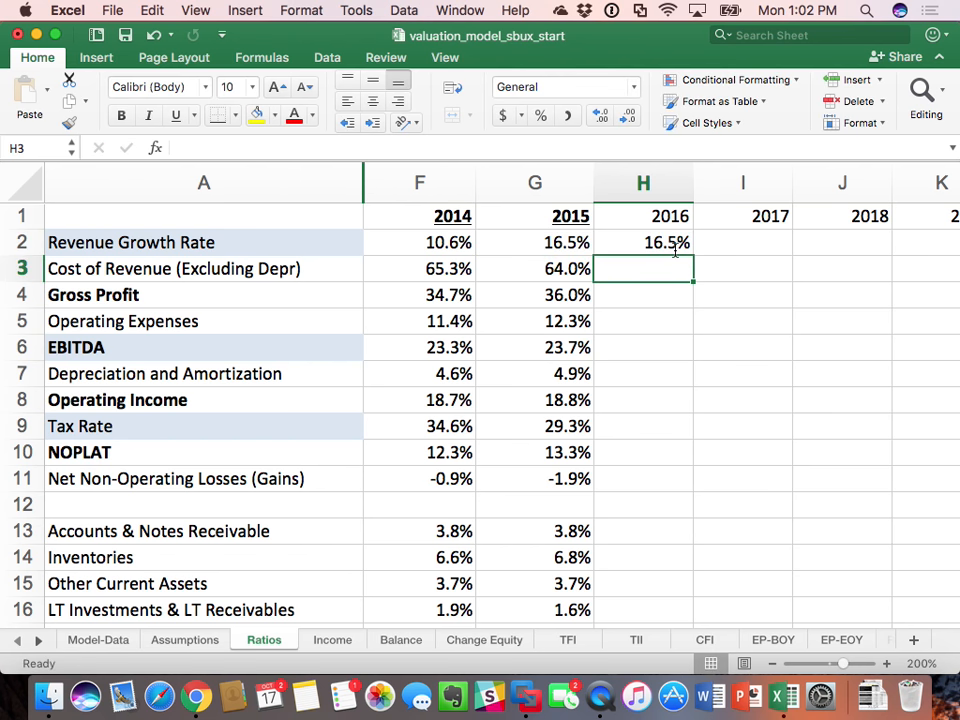
left_click(675, 250)
left_click(256, 115)
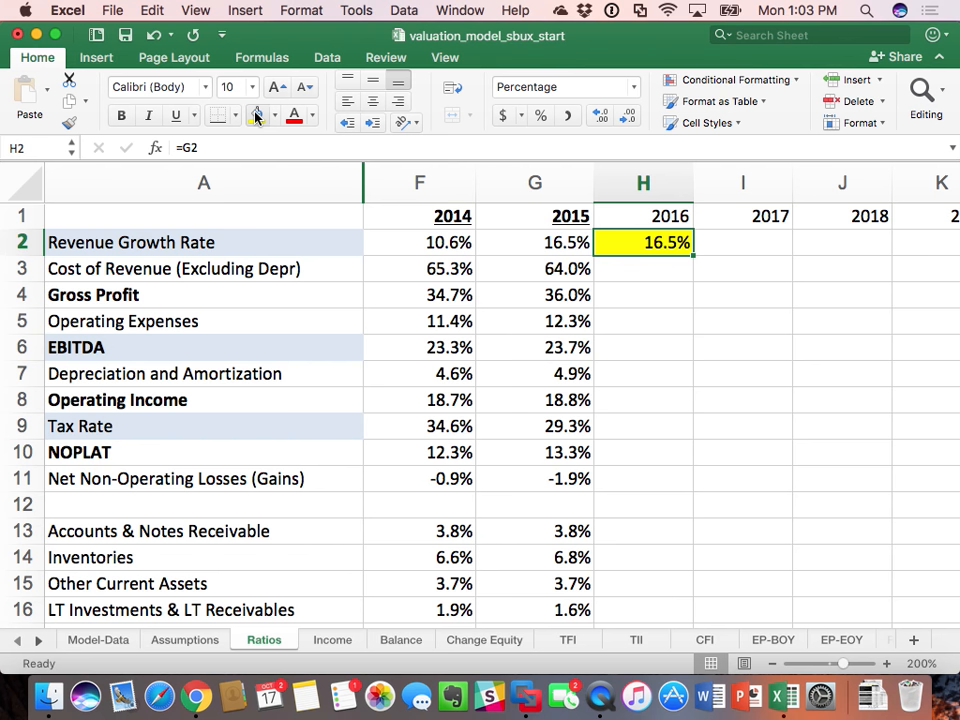
Step: Hide the 2010 to 2013 columns, B through E, on the Income sheet
left_click(340, 639)
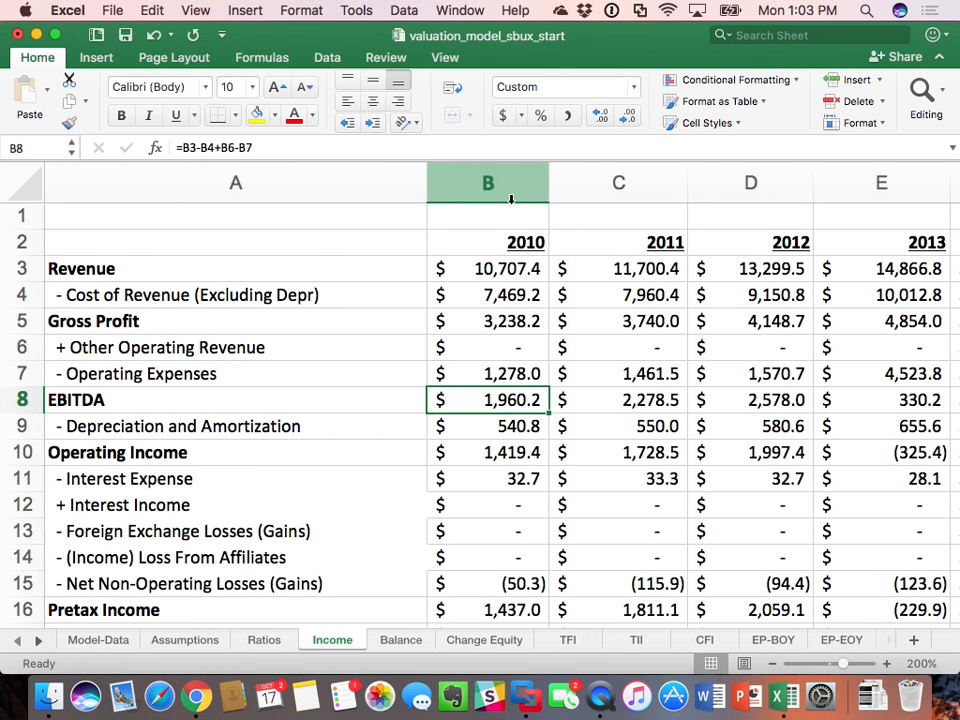
left_click_drag(510, 199, 842, 203)
right_click(842, 206)
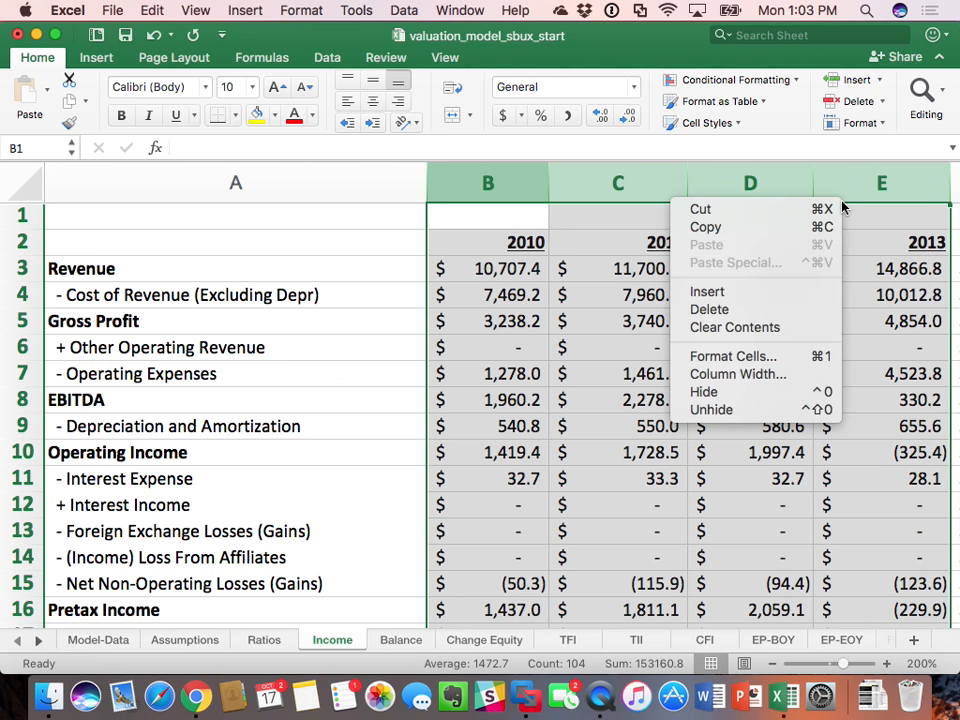
left_click(793, 392)
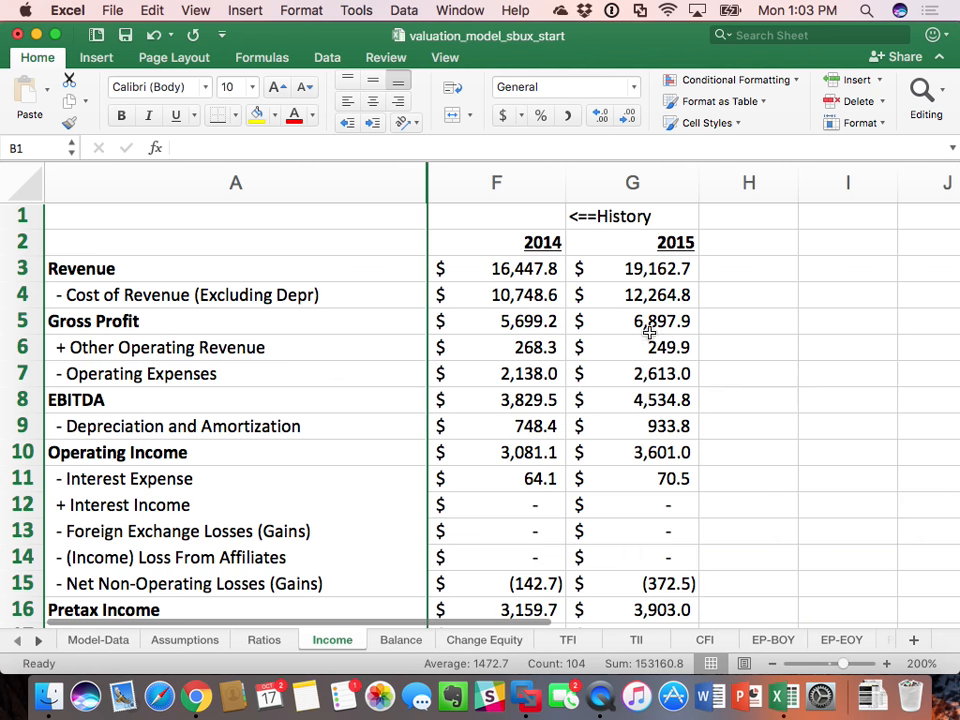
Step: Enter the label Forecast==> in H1 of the Income sheet, beside the history label
left_click(745, 211)
type("Forecas")
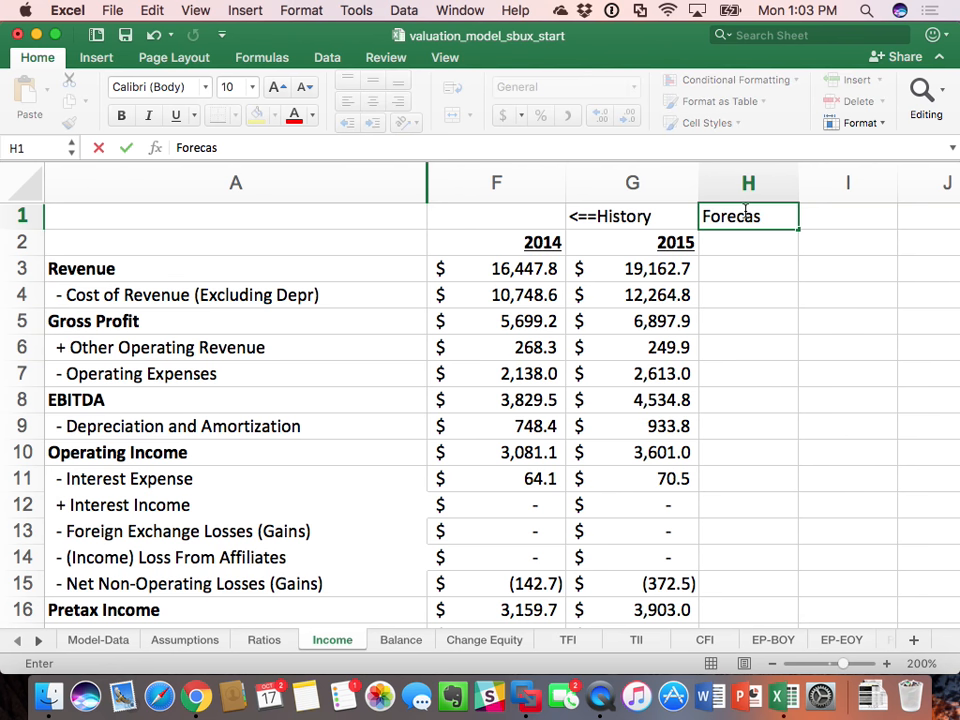
type("t==>")
key("Return")
Step: Enter =G2+1 in H2 of the Income sheet as the first forecast year
type("=")
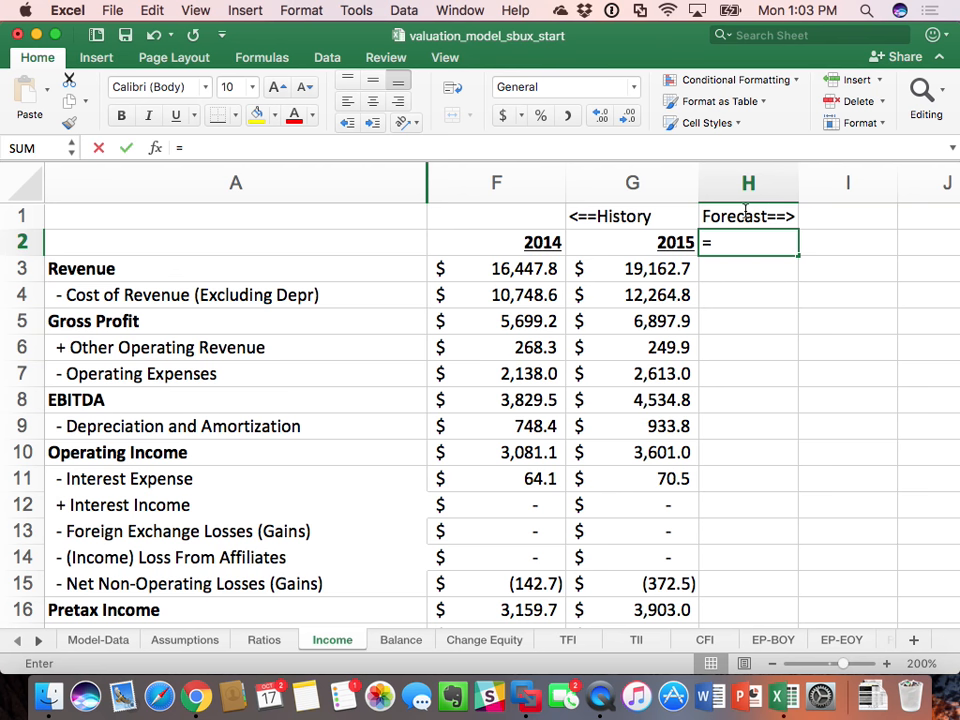
key("Left")
type("+")
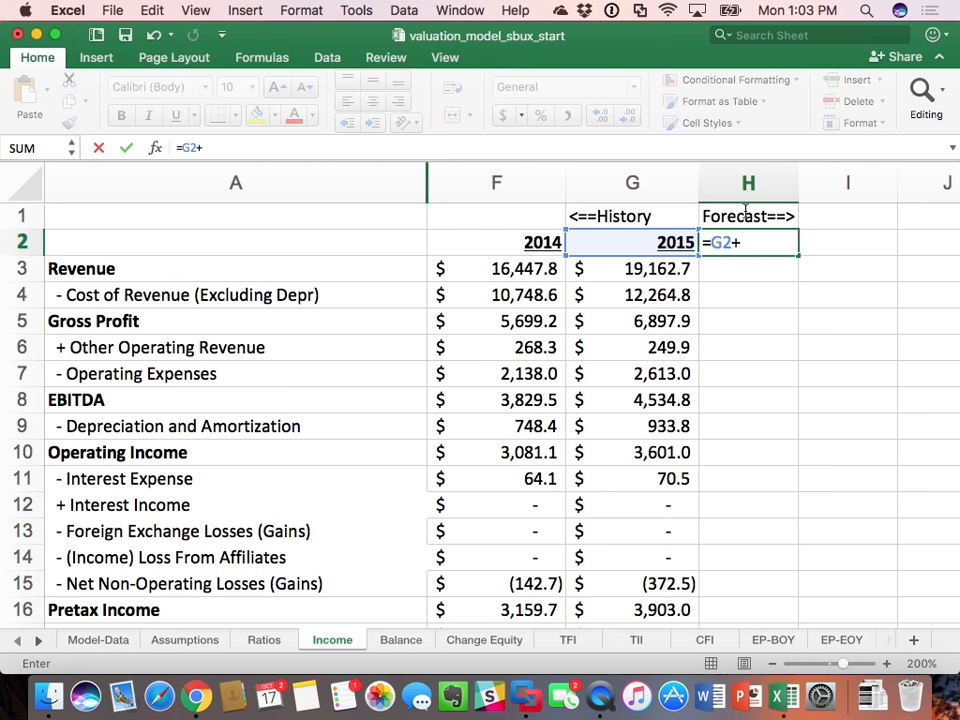
type("1")
key("Return")
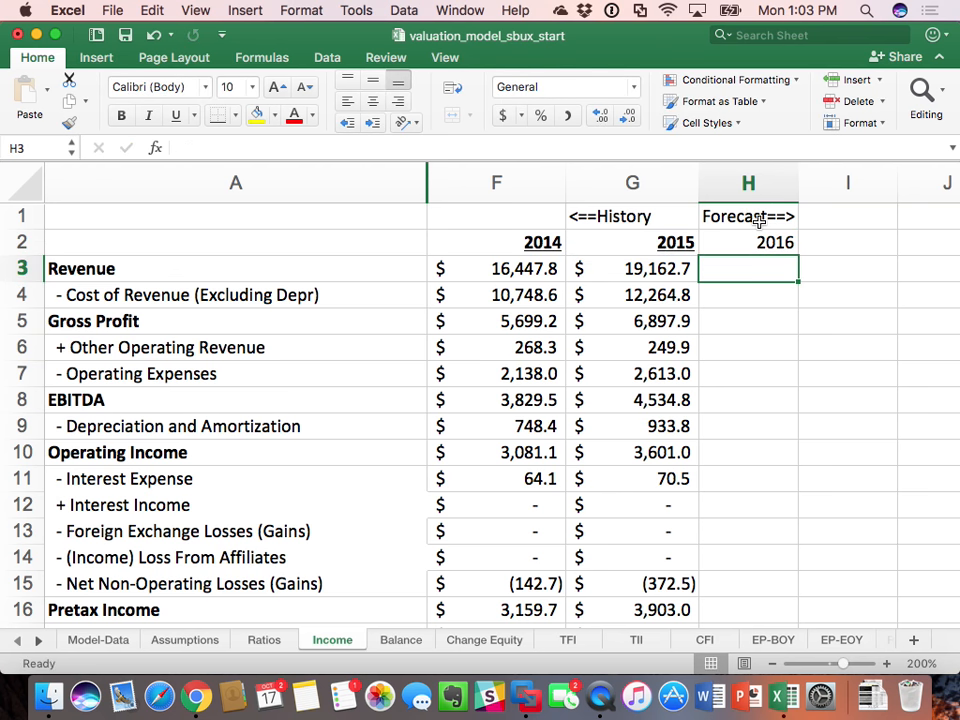
Step: Forecast 2016 Revenue in H3 from 2015 revenue and the Ratios growth rate, using =G3*(1+Ratios!H2)
type("=")
left_click(757, 218)
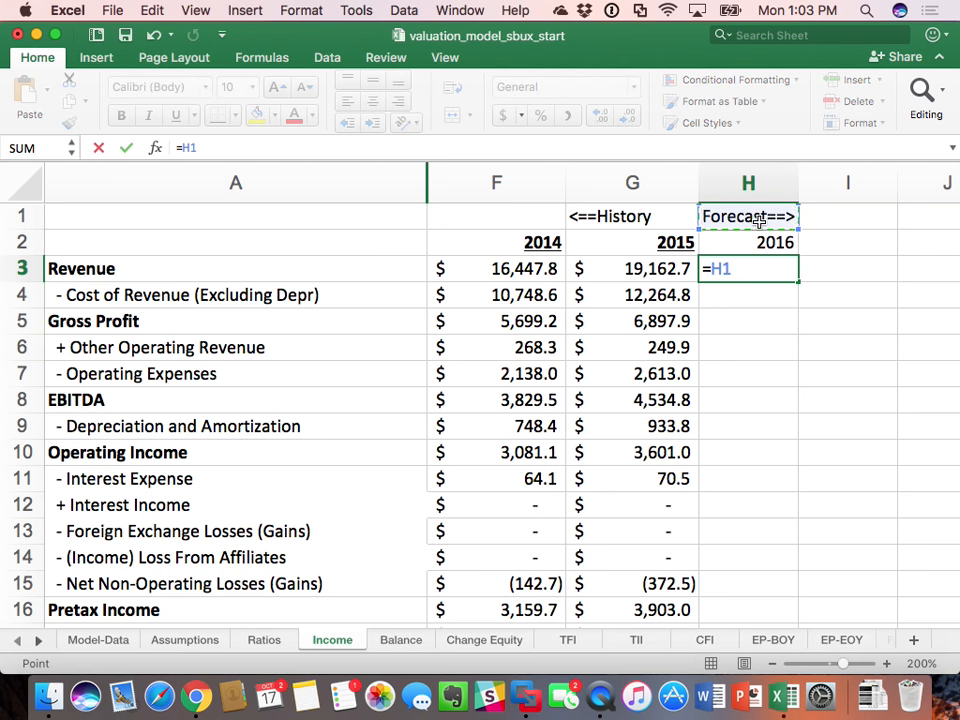
left_click(664, 270)
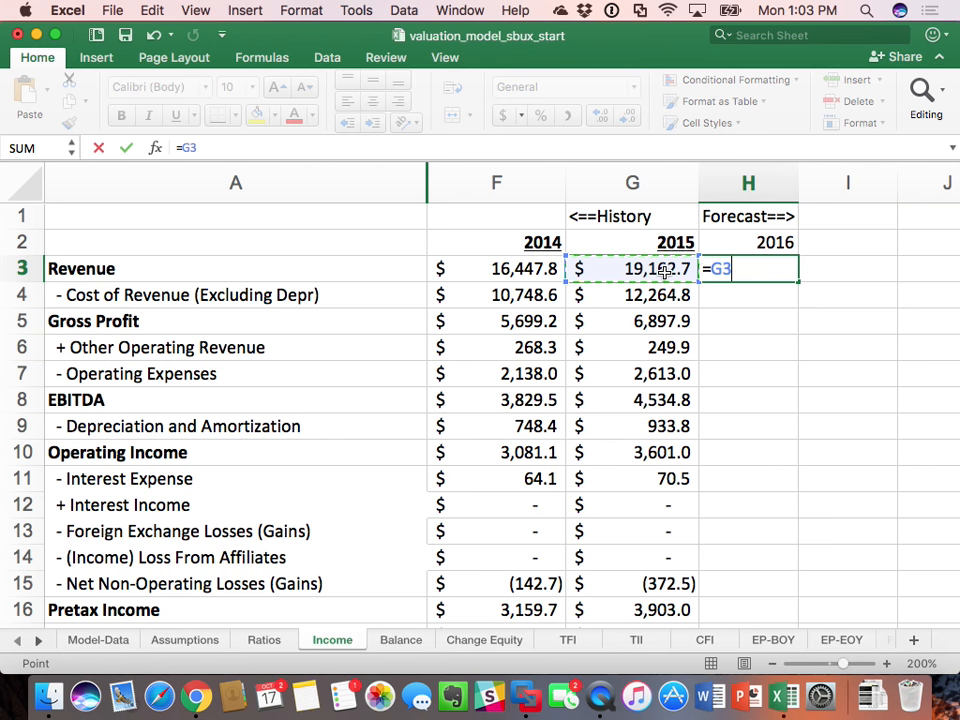
type("*(1+")
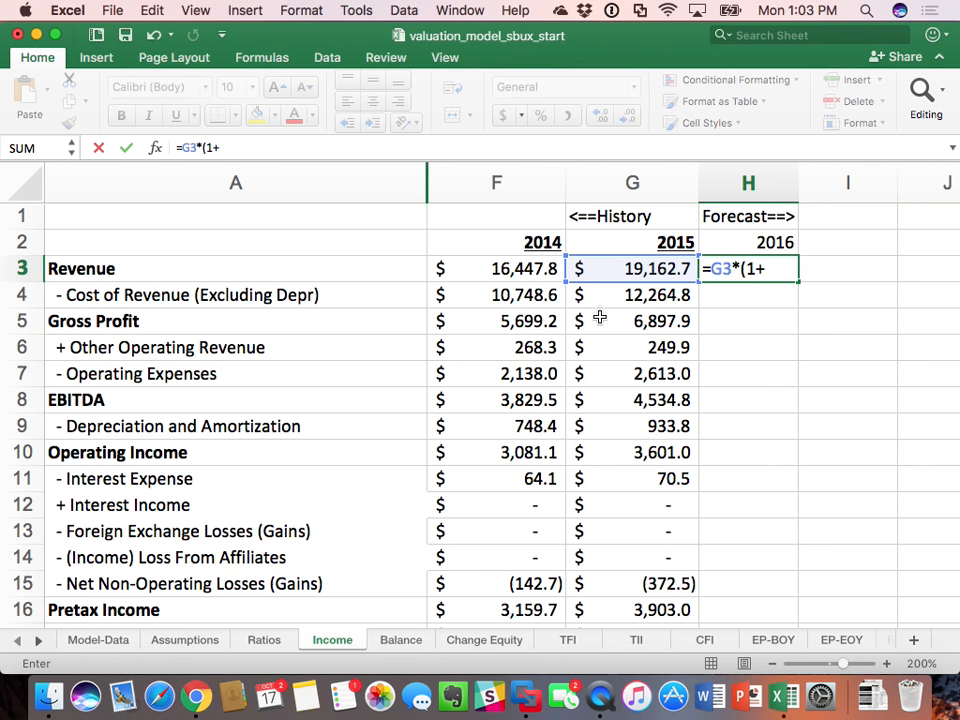
left_click(268, 642)
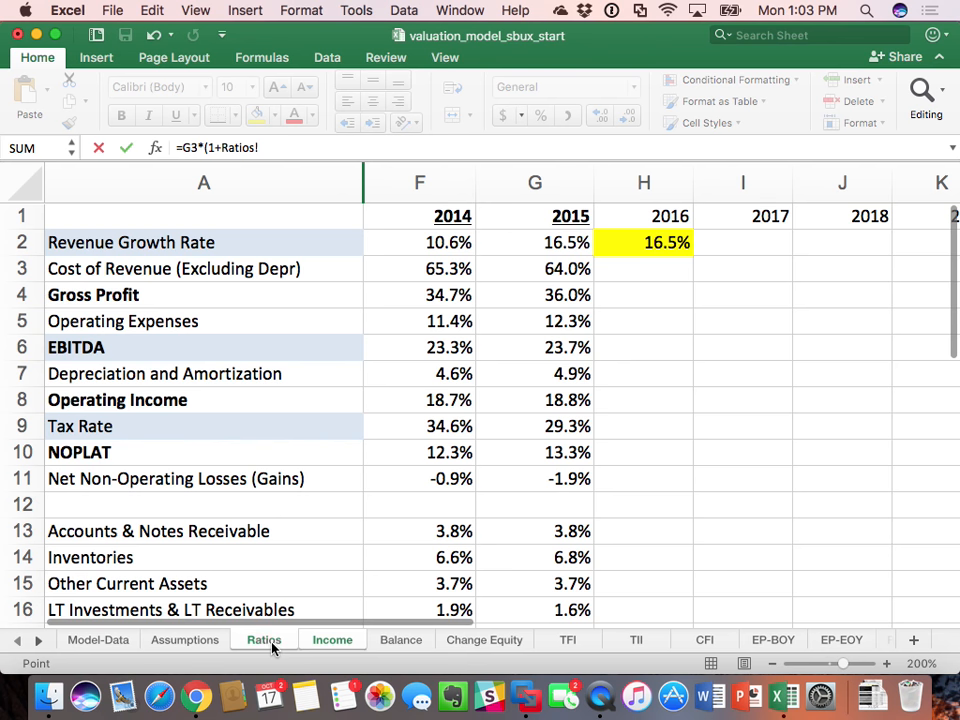
left_click(673, 246)
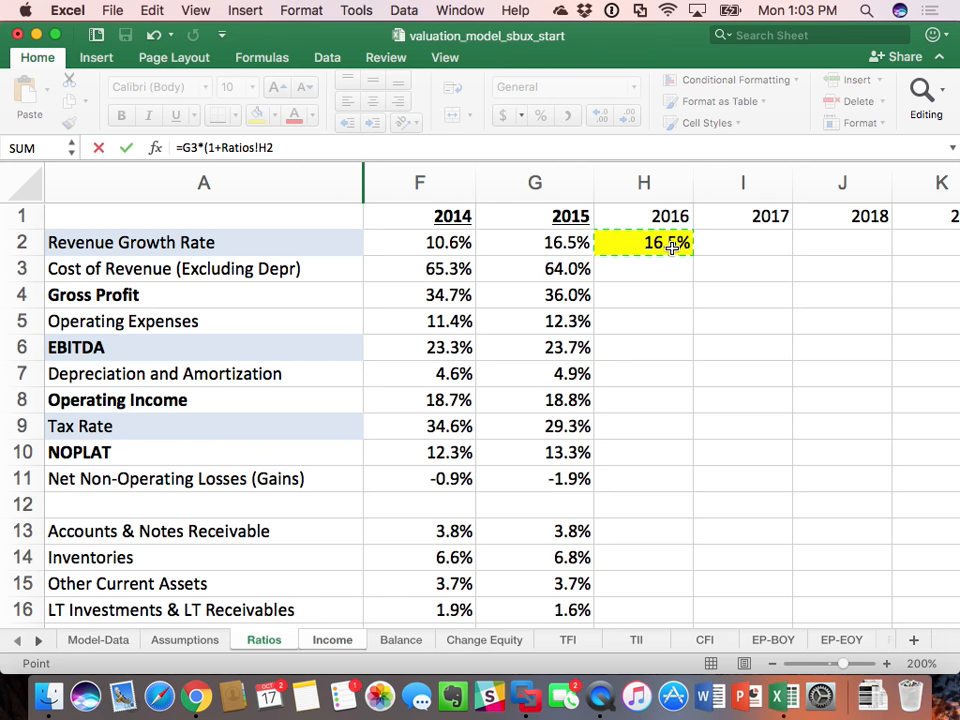
type(")")
key("Return")
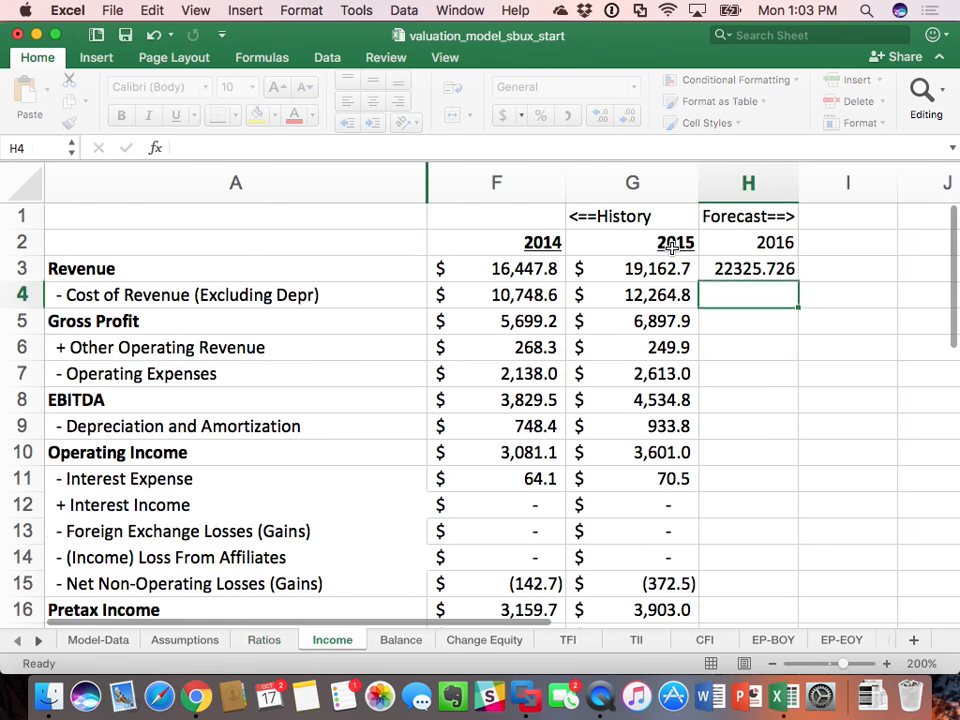
Step: Format H3:H27 of the Income sheet as dollar accounting values with one decimal place
left_click(735, 268)
left_click_drag(735, 268, 733, 339)
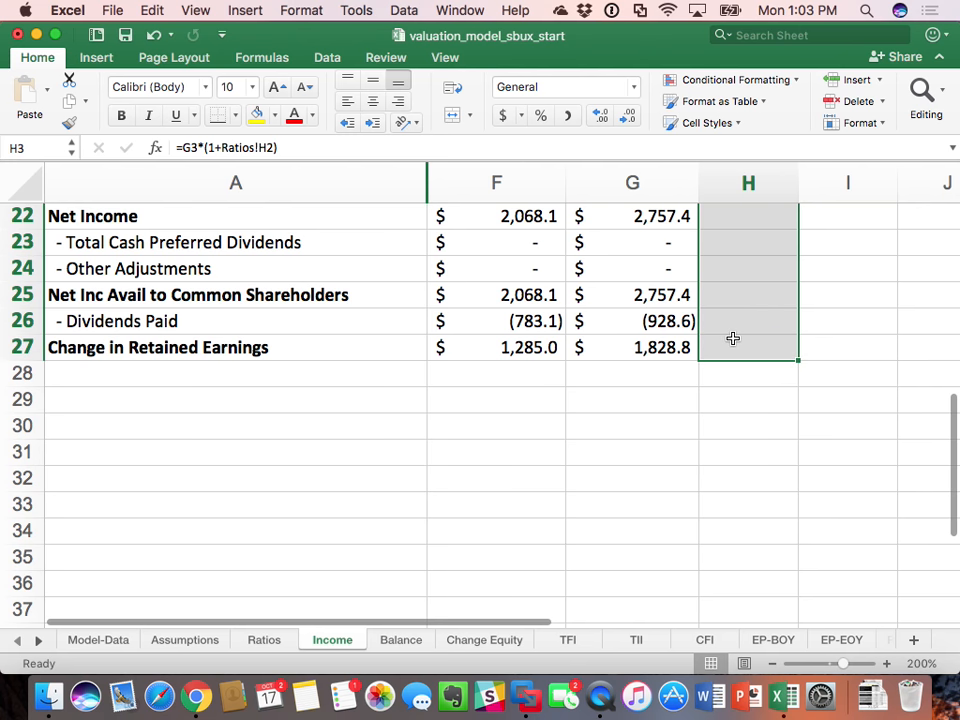
left_click(503, 117)
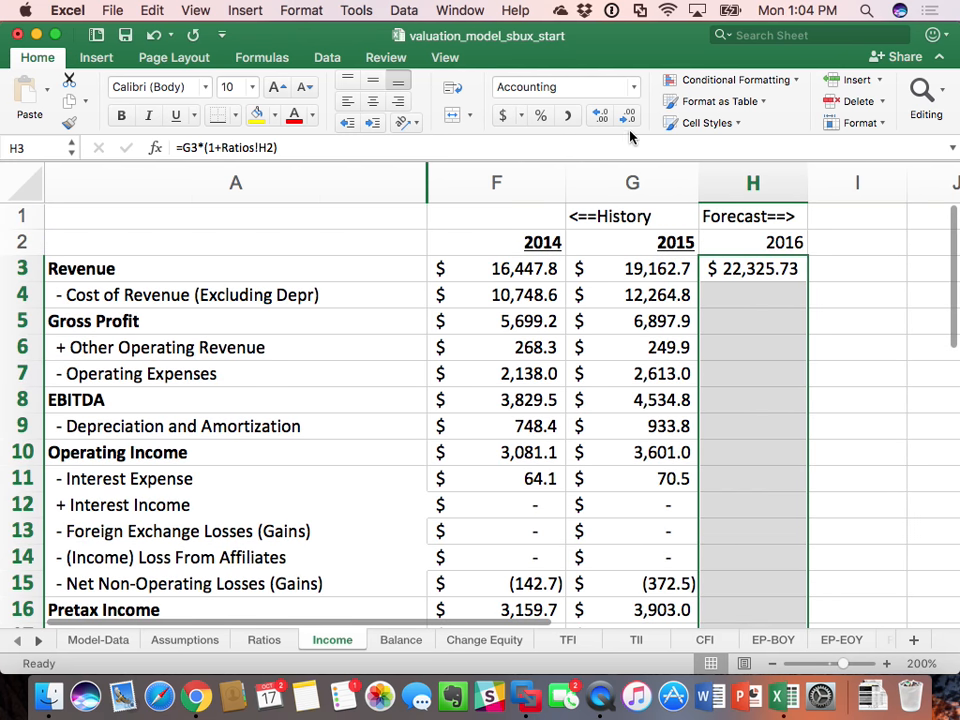
left_click(627, 117)
left_click(760, 370)
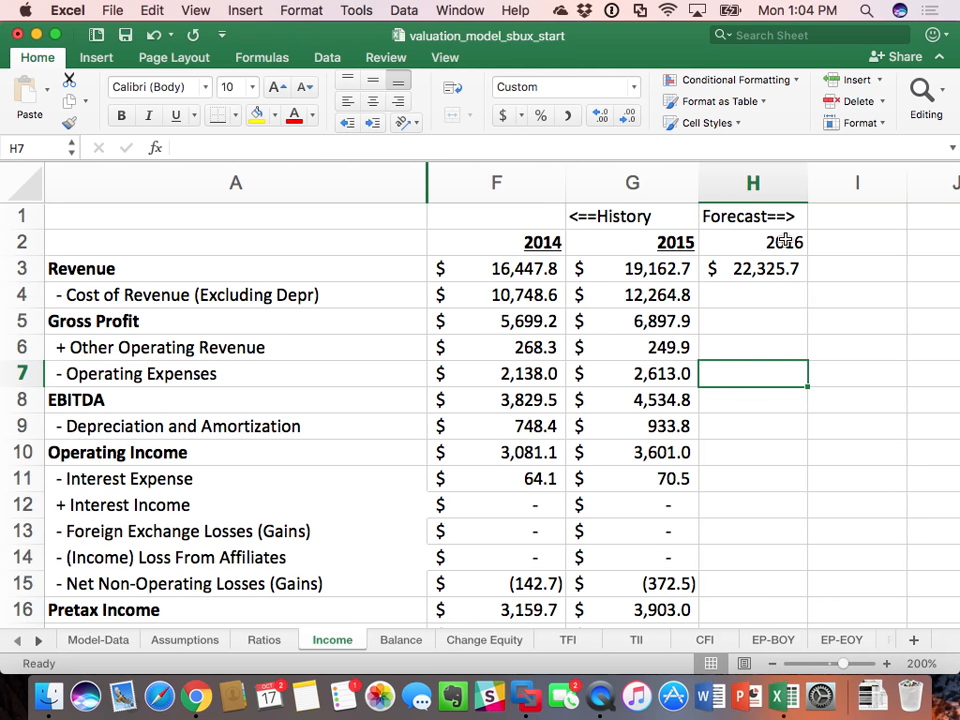
left_click(767, 272)
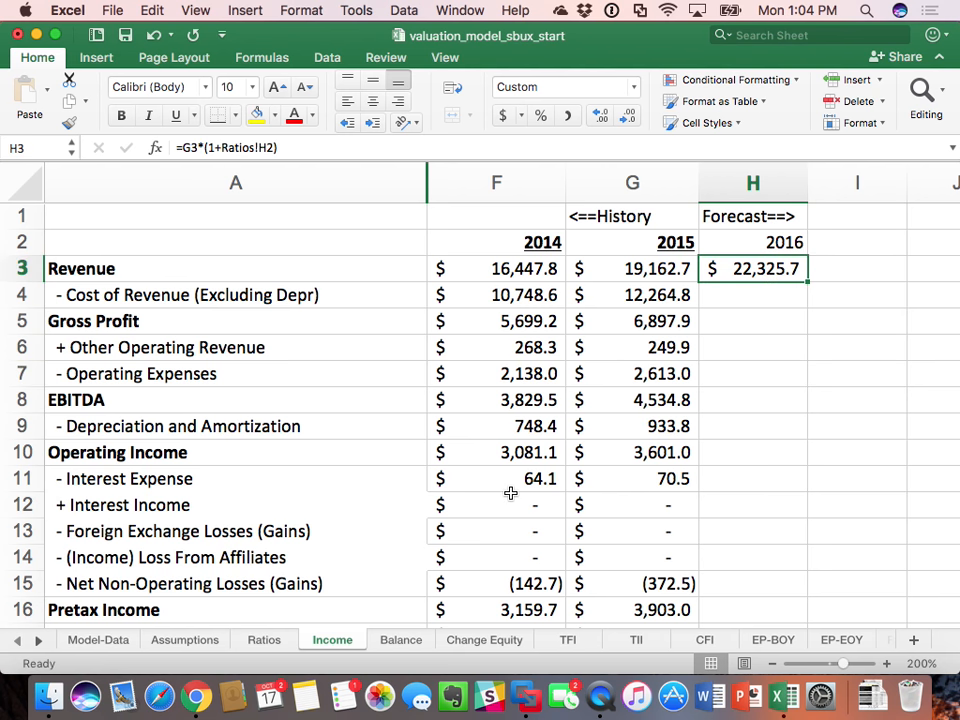
left_click(264, 640)
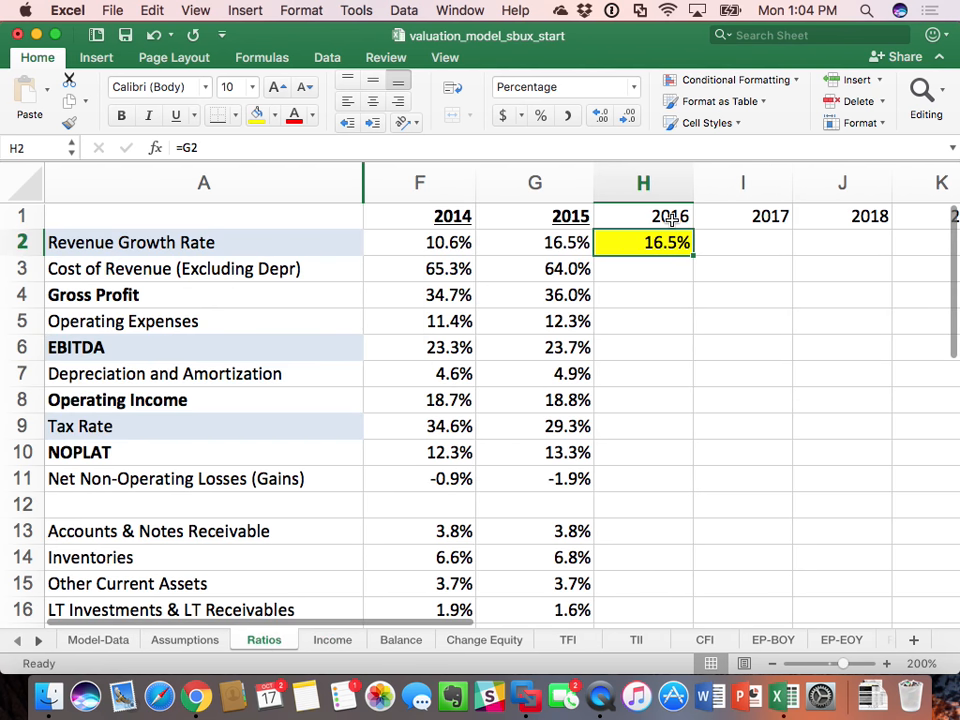
left_click(340, 640)
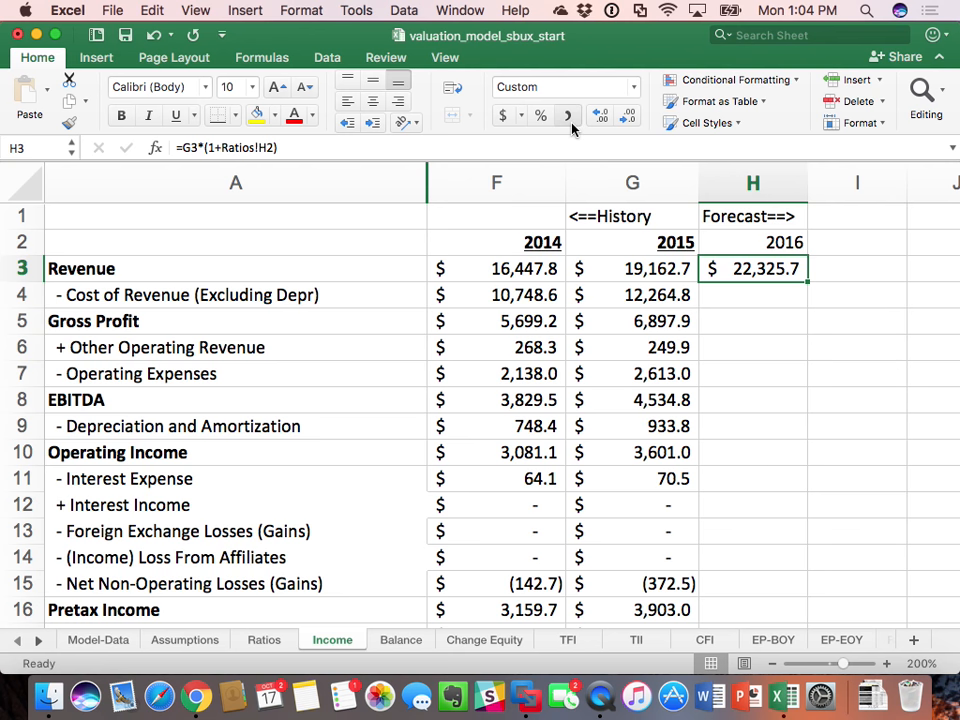
left_click(266, 640)
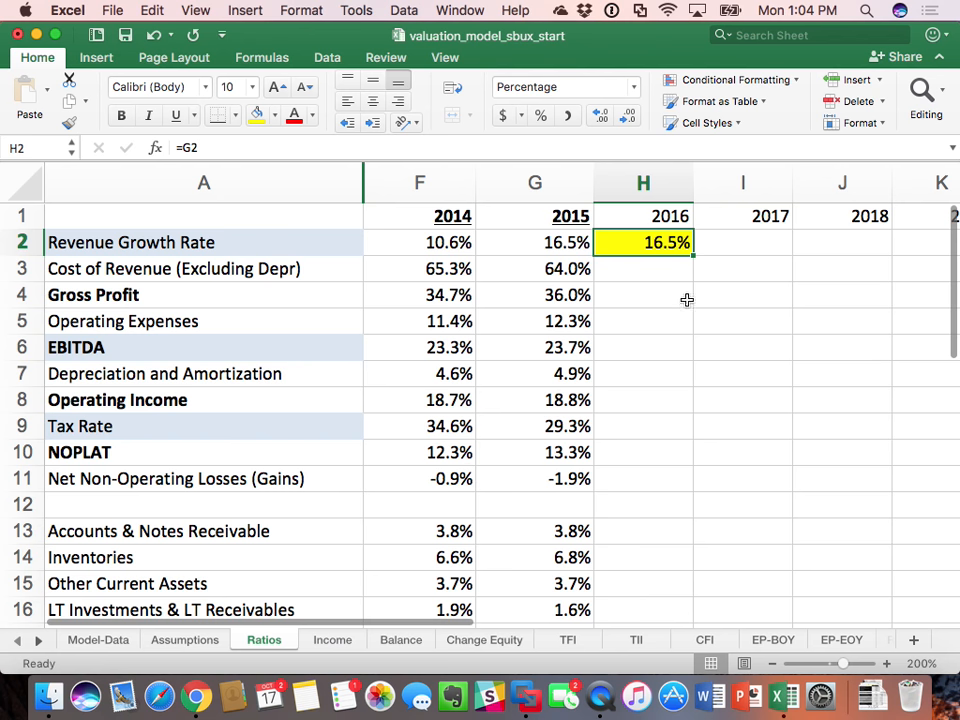
Step: Set the 2016 revenue growth rate in Ratios H2 to 11% and check the forecast Revenue on the Income sheet
type("11")
key("Return")
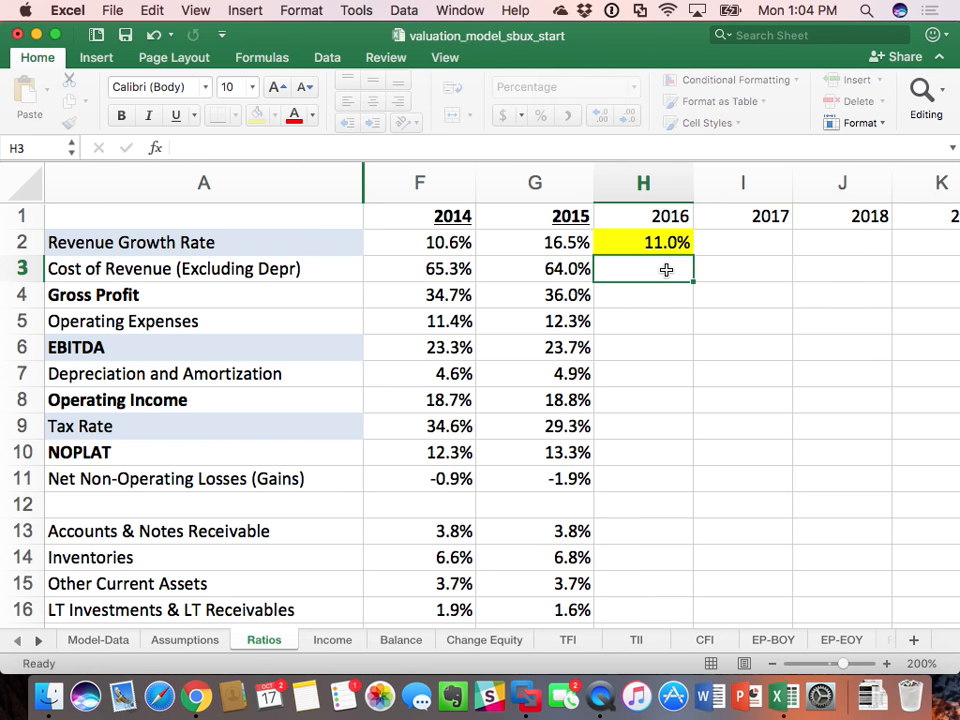
left_click(334, 640)
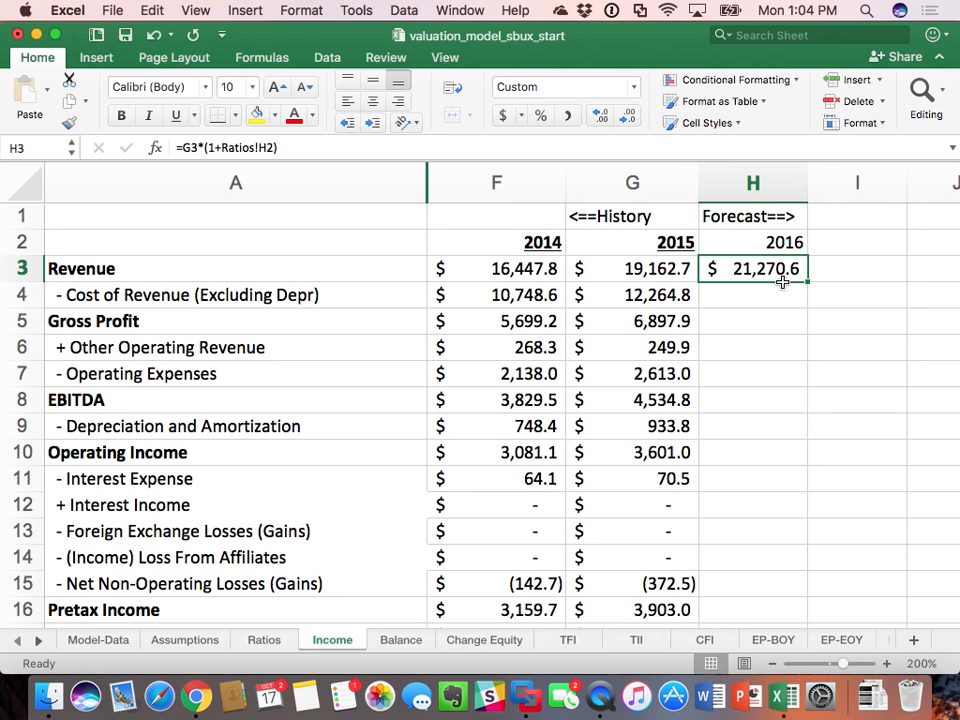
Step: Set the 2016 revenue growth rate in Ratios H2 to 18% and check its effect on Income sheet Revenue
left_click(263, 641)
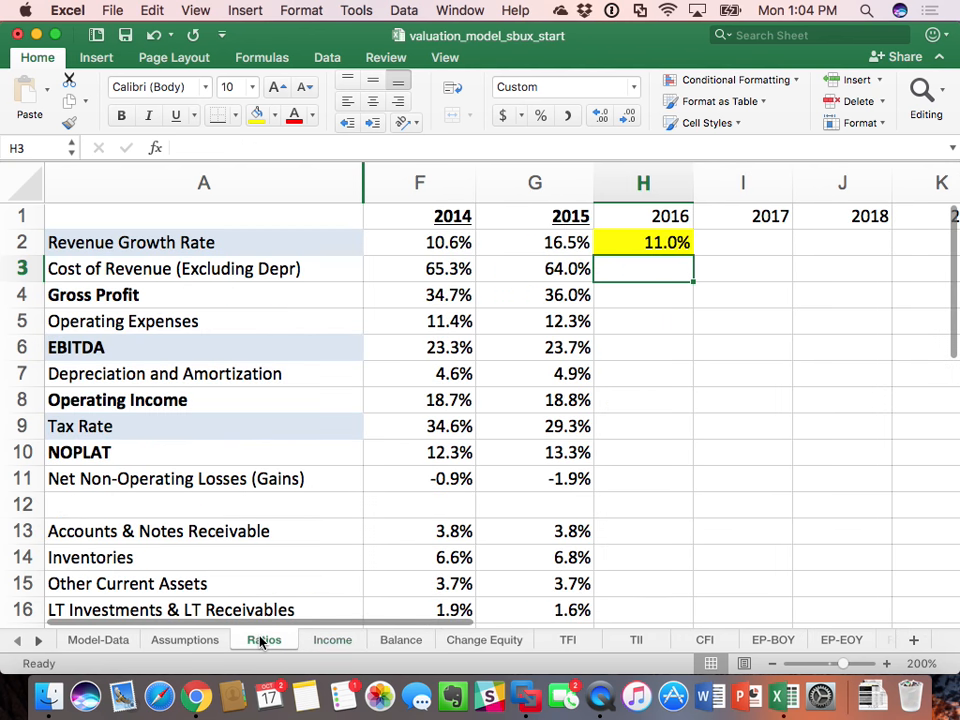
left_click(652, 247)
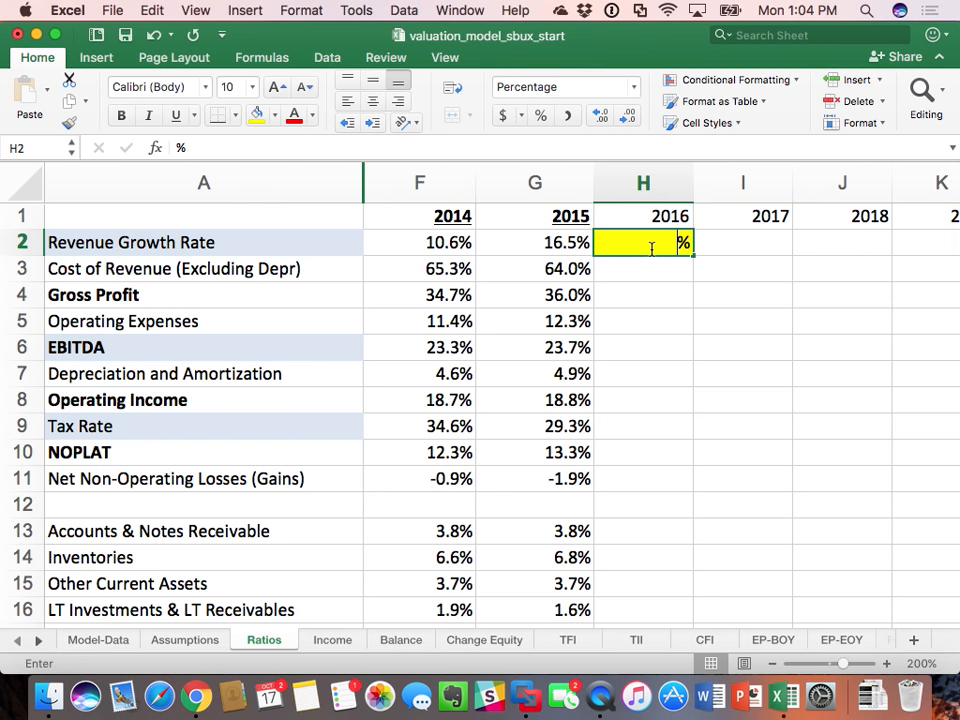
type("18")
key("Return")
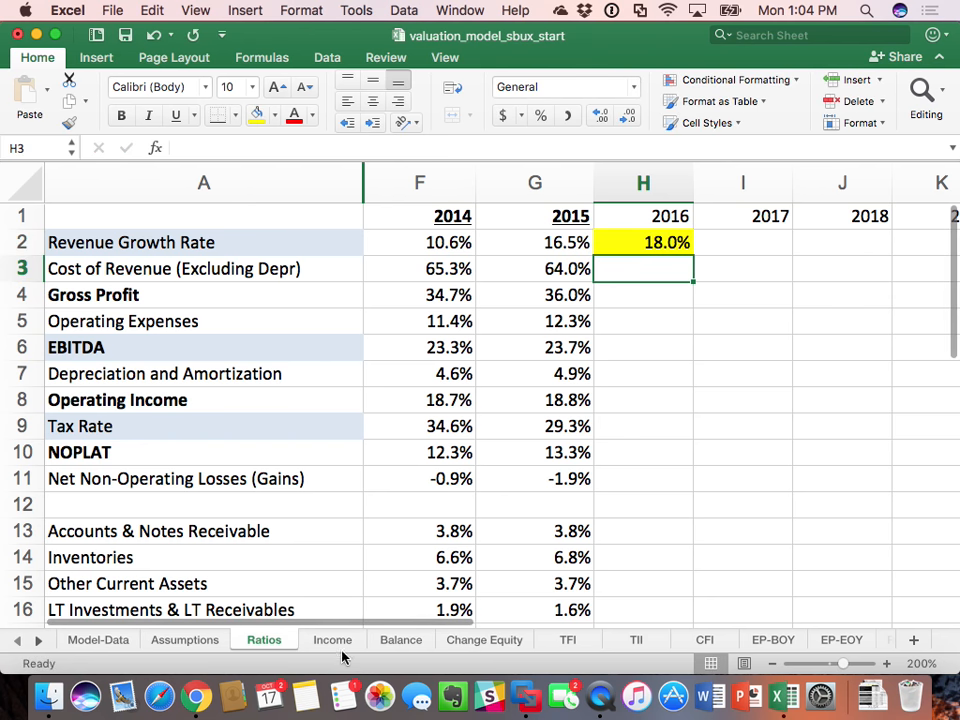
left_click(338, 644)
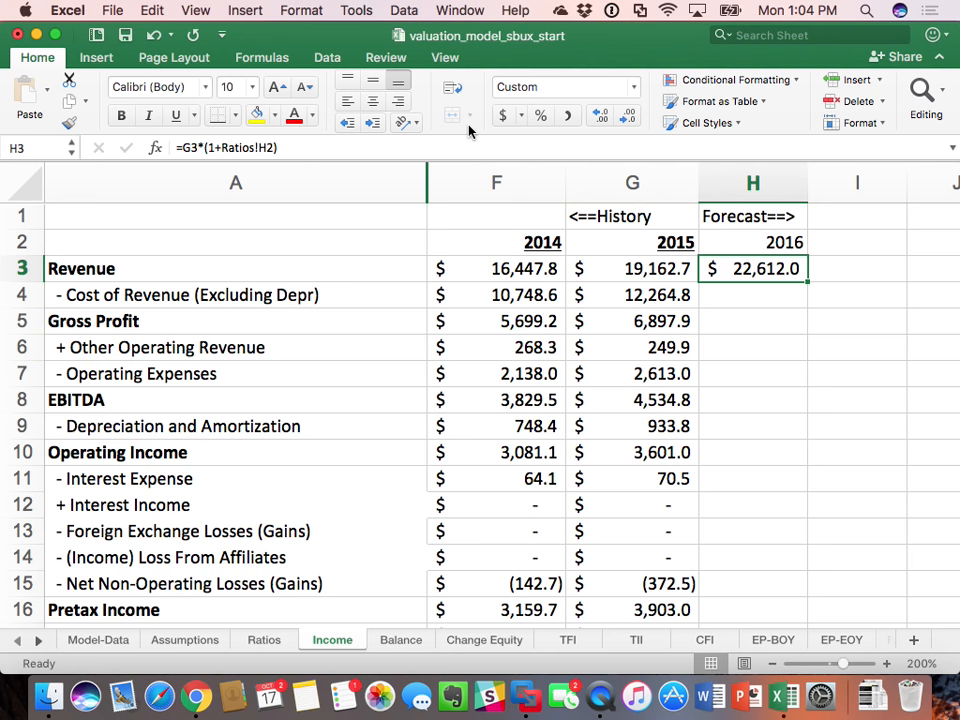
Step: Link the 2016 revenue growth rate in Ratios H2 back to the 2015 rate with =G2
left_click(270, 640)
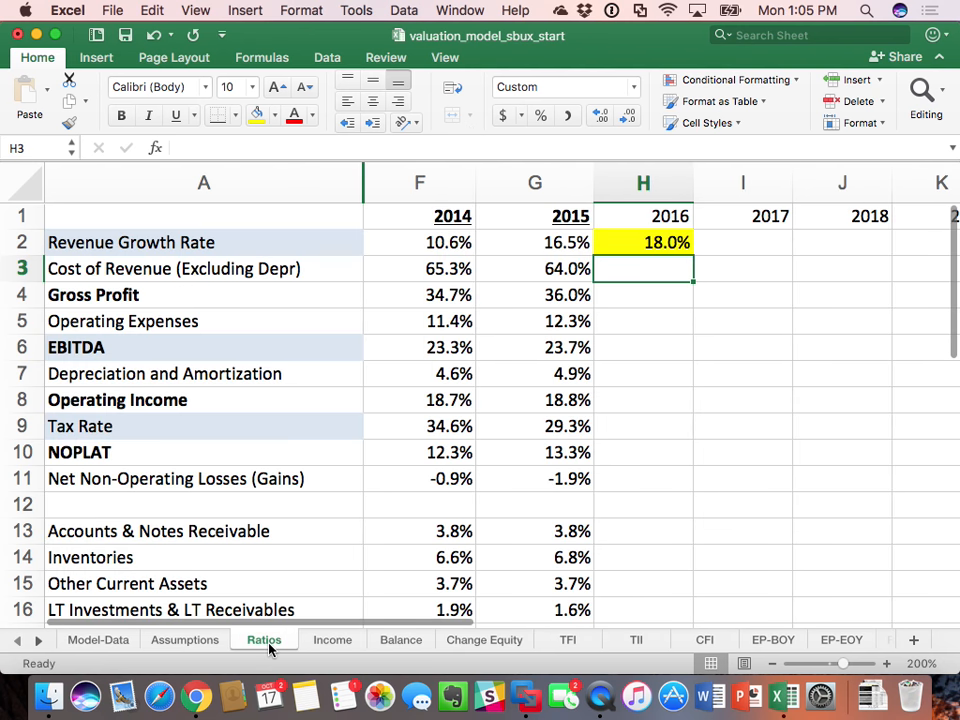
left_click(648, 242)
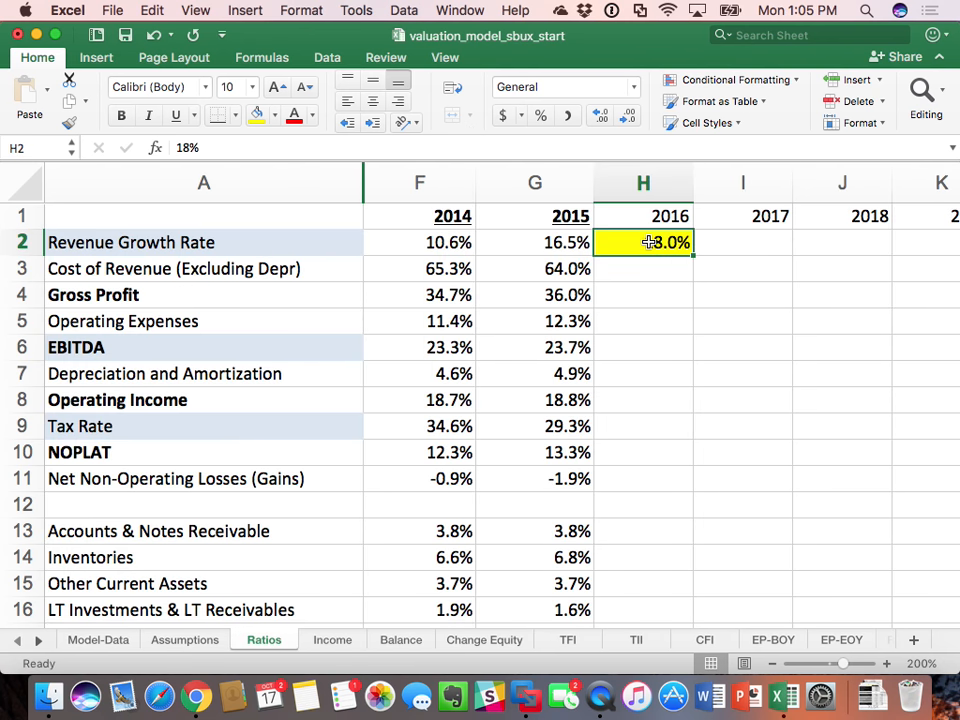
type("=")
key("Left")
key("Return")
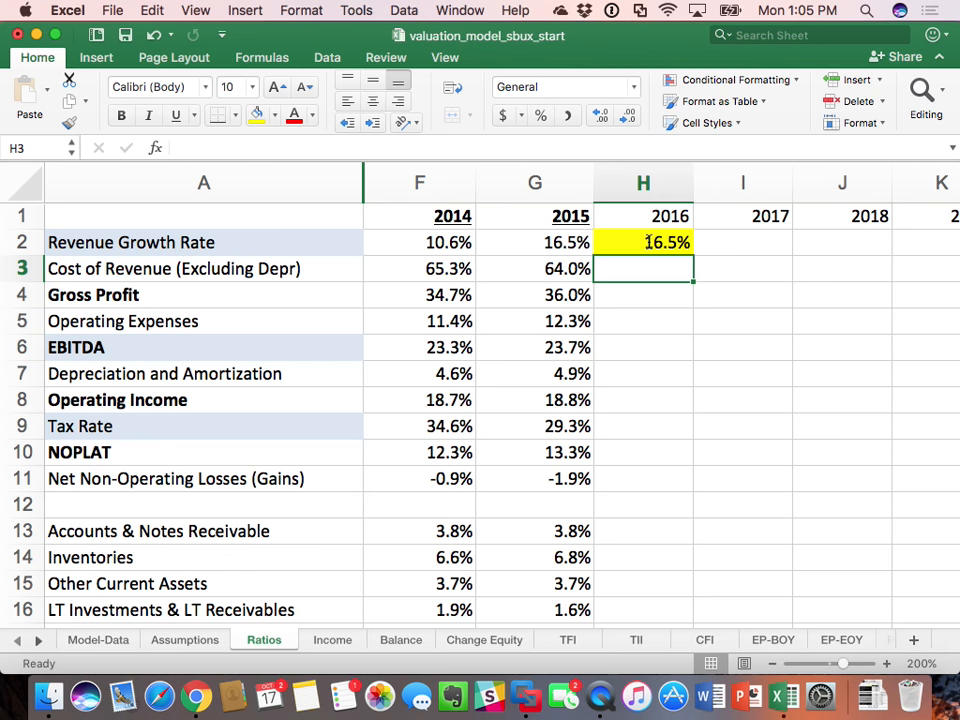
Step: Set the 2016 EBITDA ratio in H6 of the Ratios sheet to =G6 and fill the cell yellow as an assumption
scroll(660, 241, "down", 1)
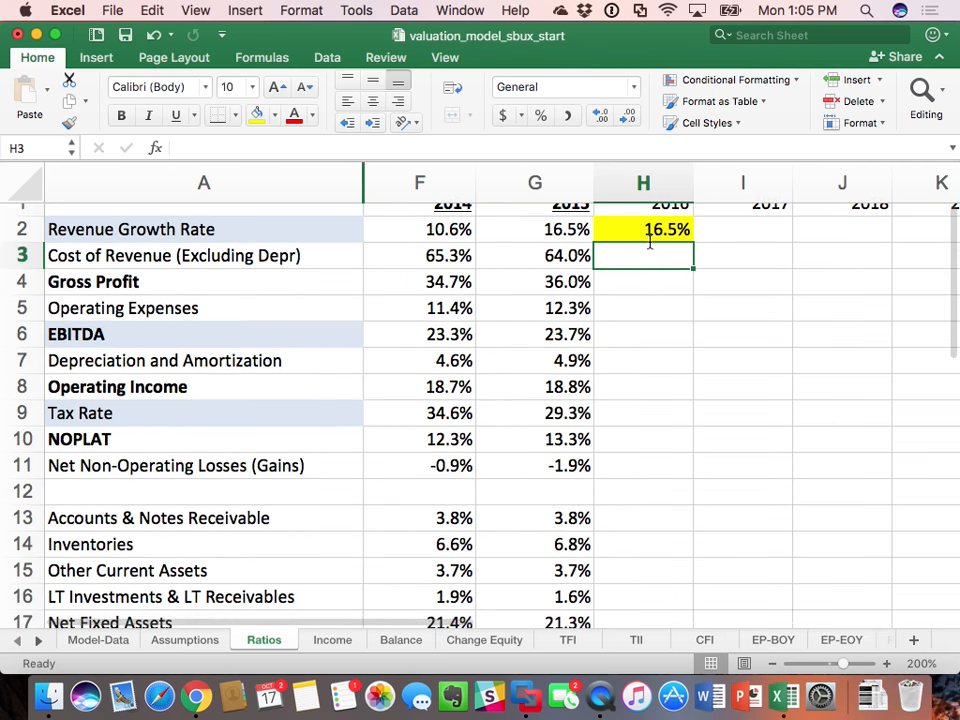
scroll(675, 240, "right", 1)
scroll(675, 240, "left", 1)
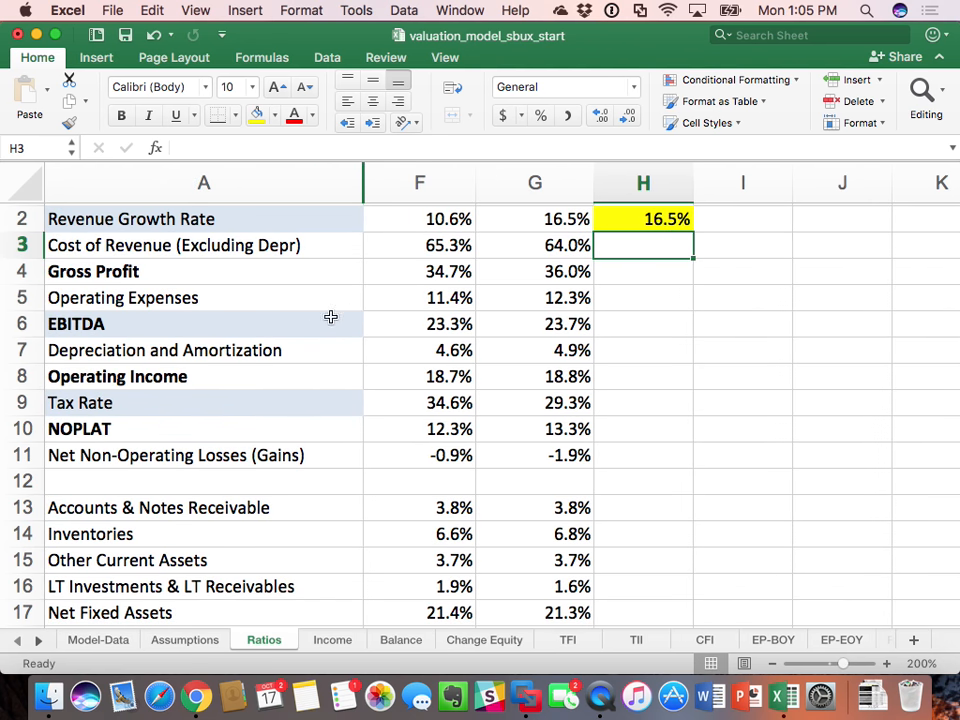
left_click(647, 326)
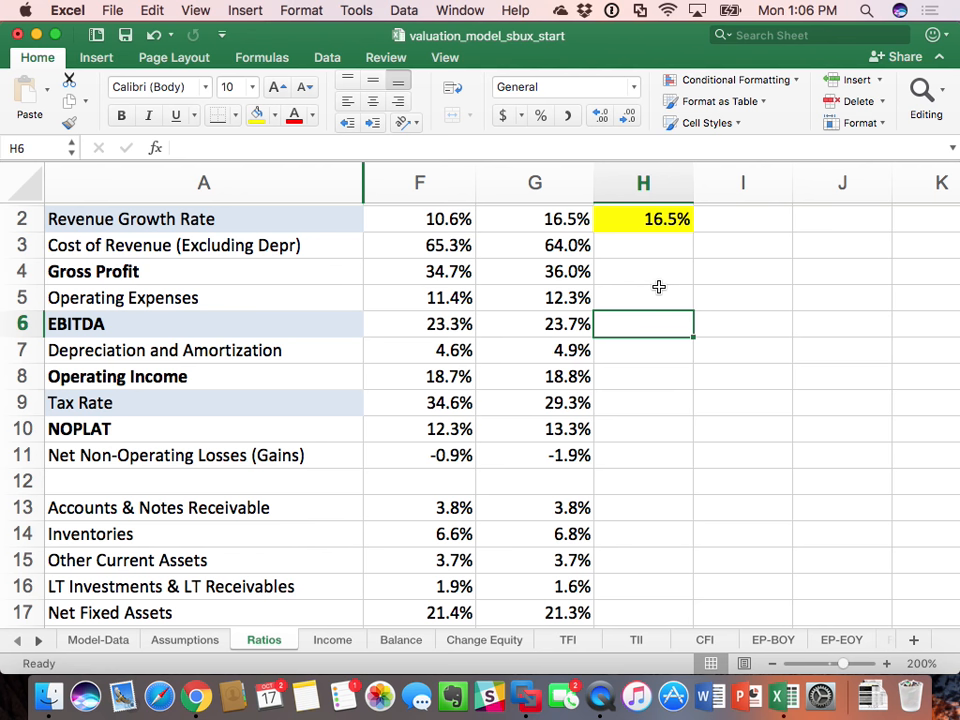
type("=")
key("Left")
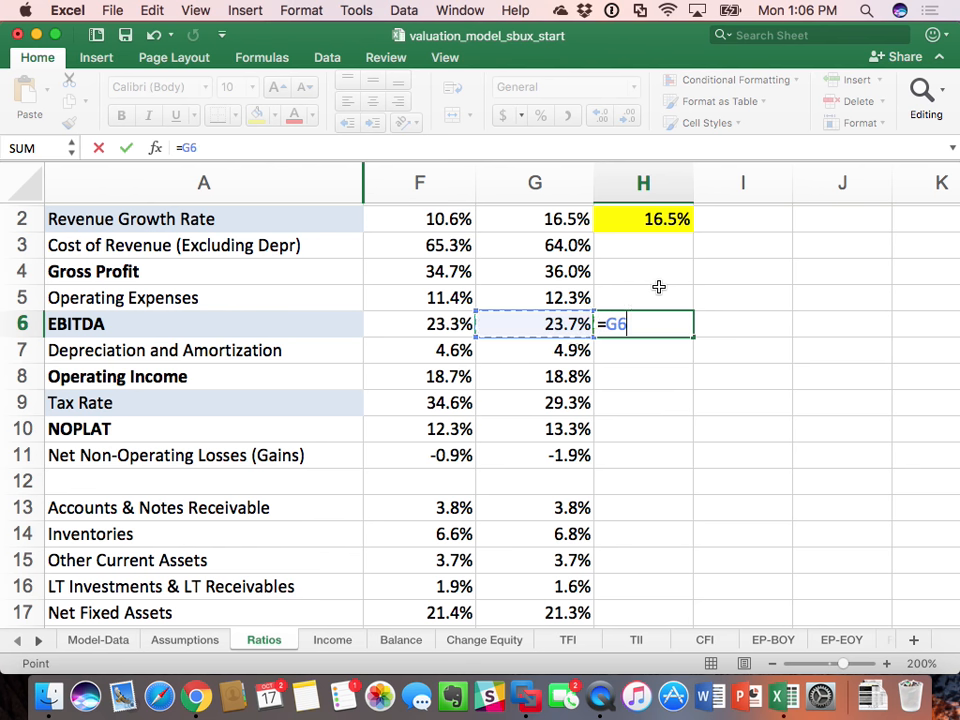
key("Return")
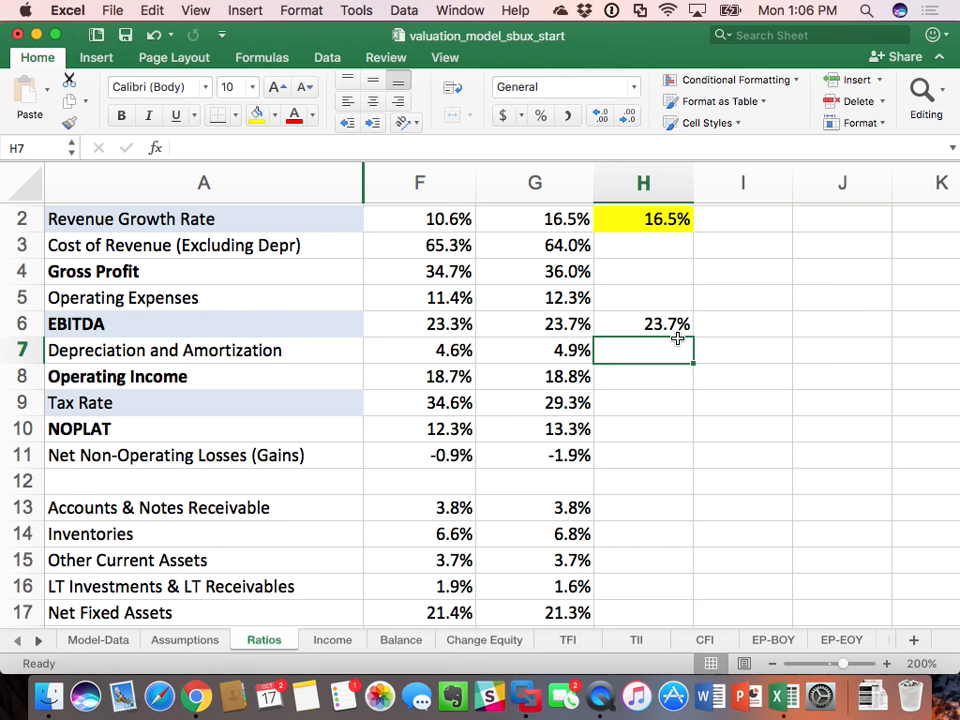
left_click(670, 323)
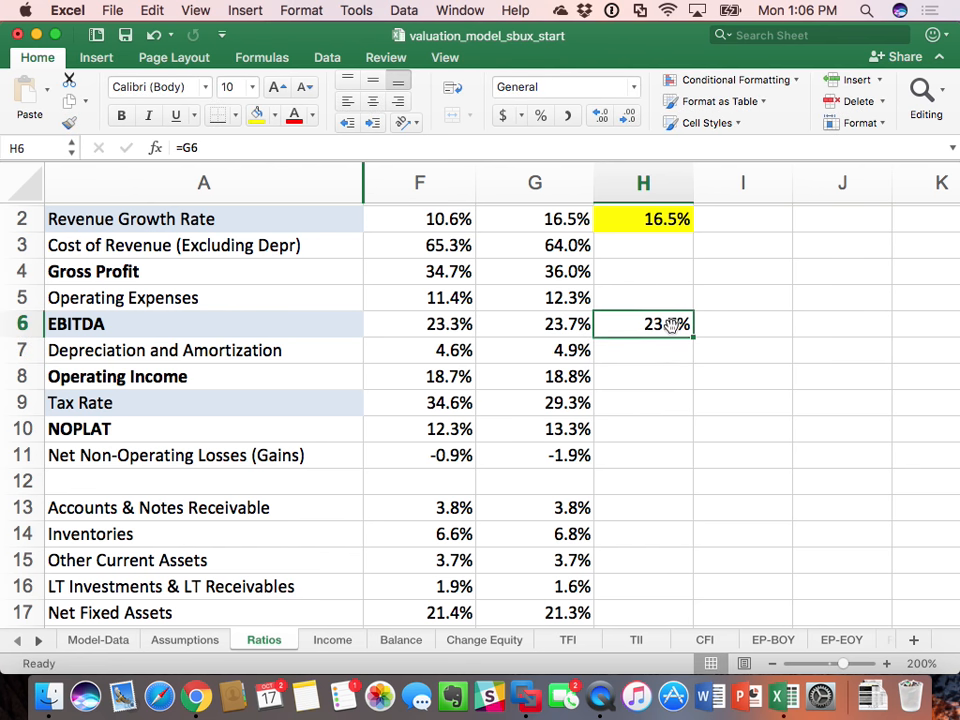
left_click(254, 116)
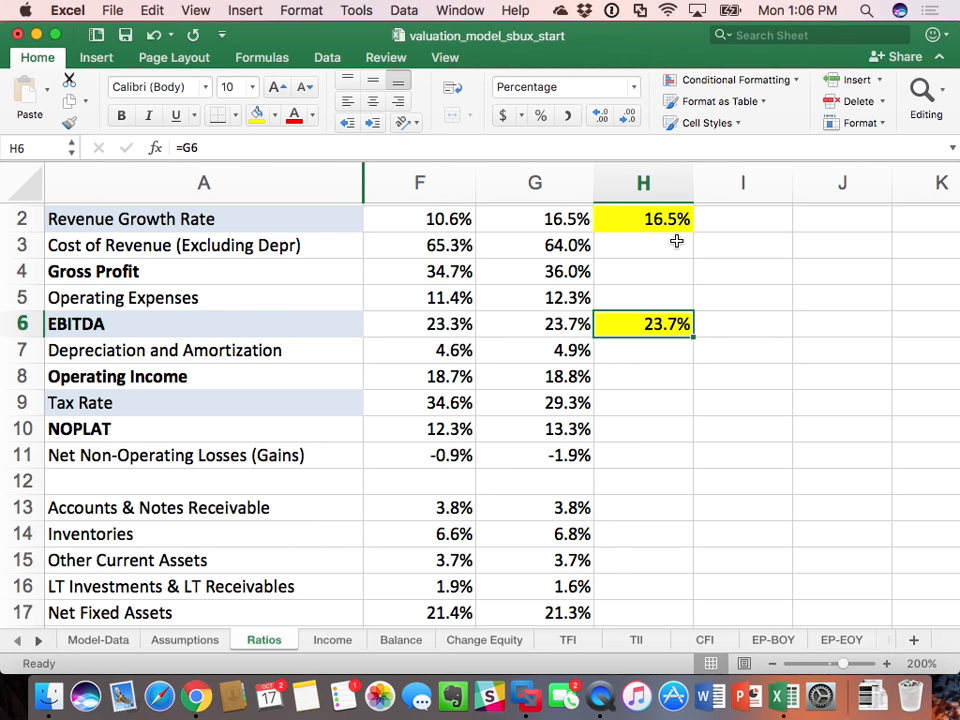
Step: Set the 2016 Depreciation and Amortization ratio in H7 to =G7 and fill the cell yellow
left_click(678, 353)
type("=")
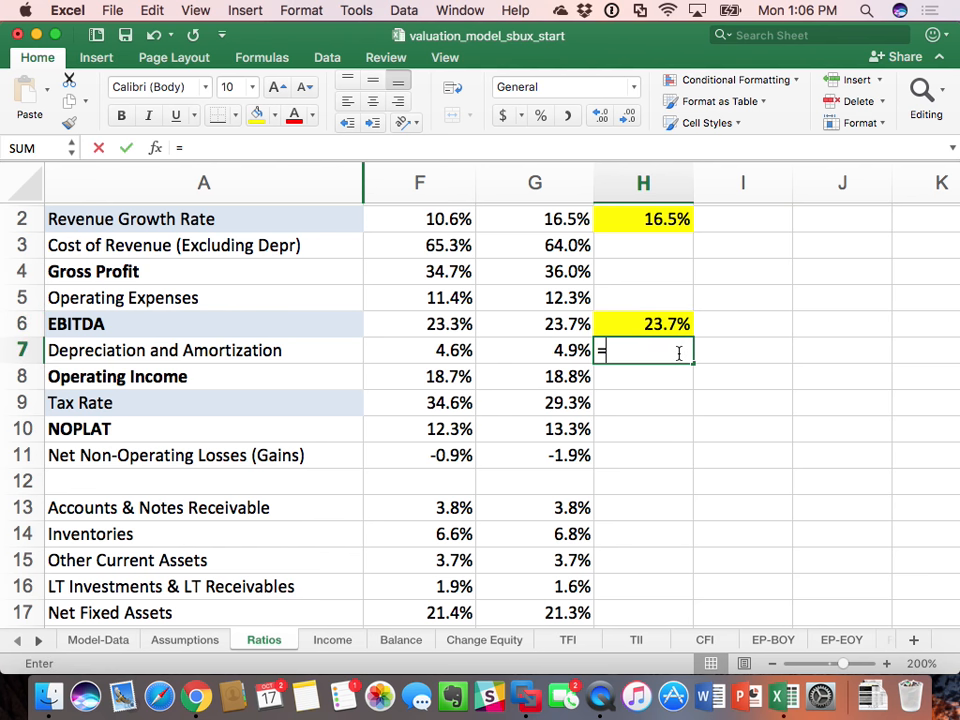
key("Left")
key("Return")
left_click(678, 353)
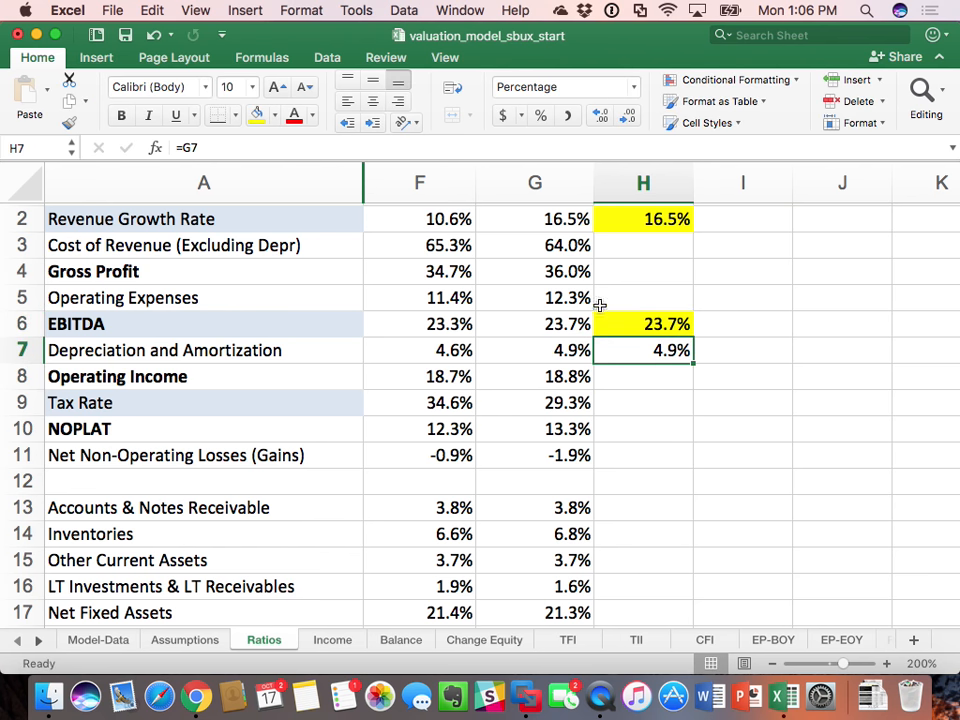
left_click(255, 116)
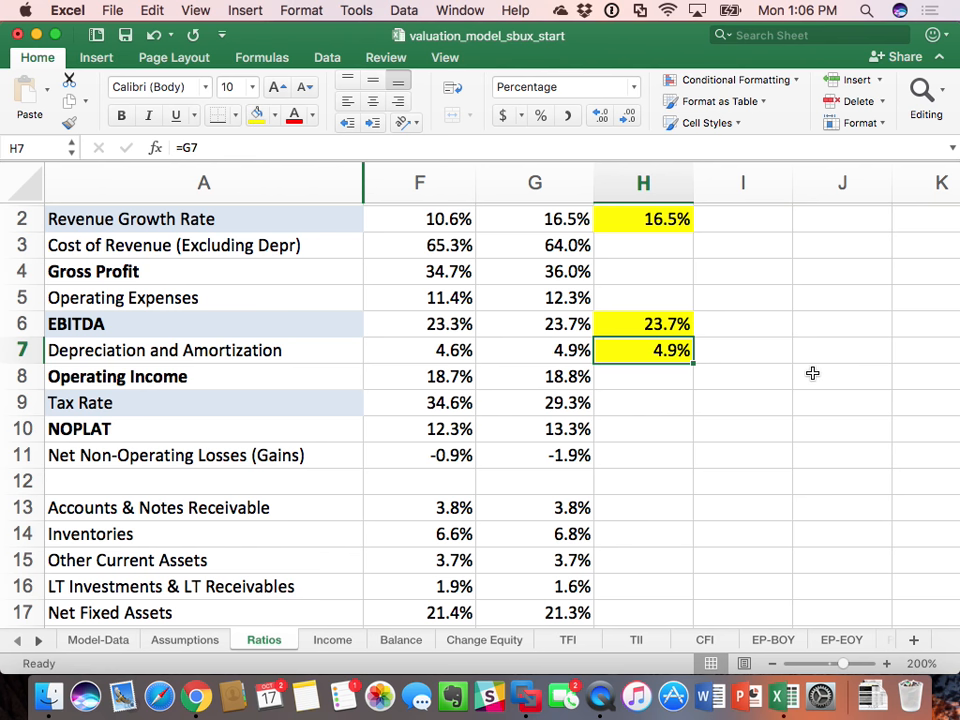
Step: Calculate the 2016 Operating Income ratio in H8 as EBITDA less depreciation, using =H6-H7
left_click(663, 372)
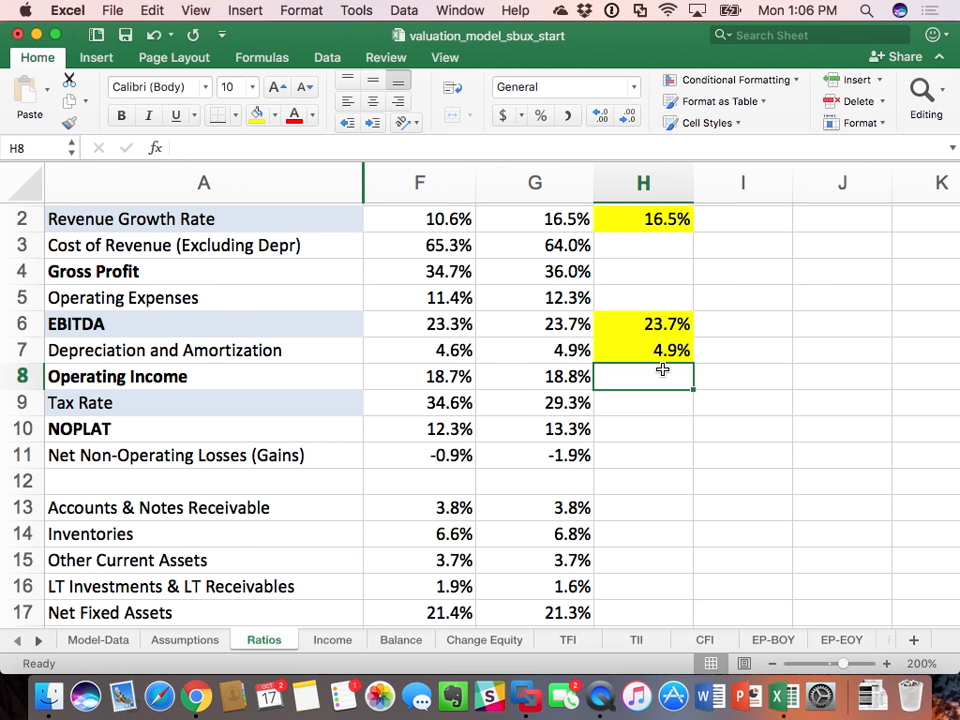
type("=")
key("Up")
key("Up")
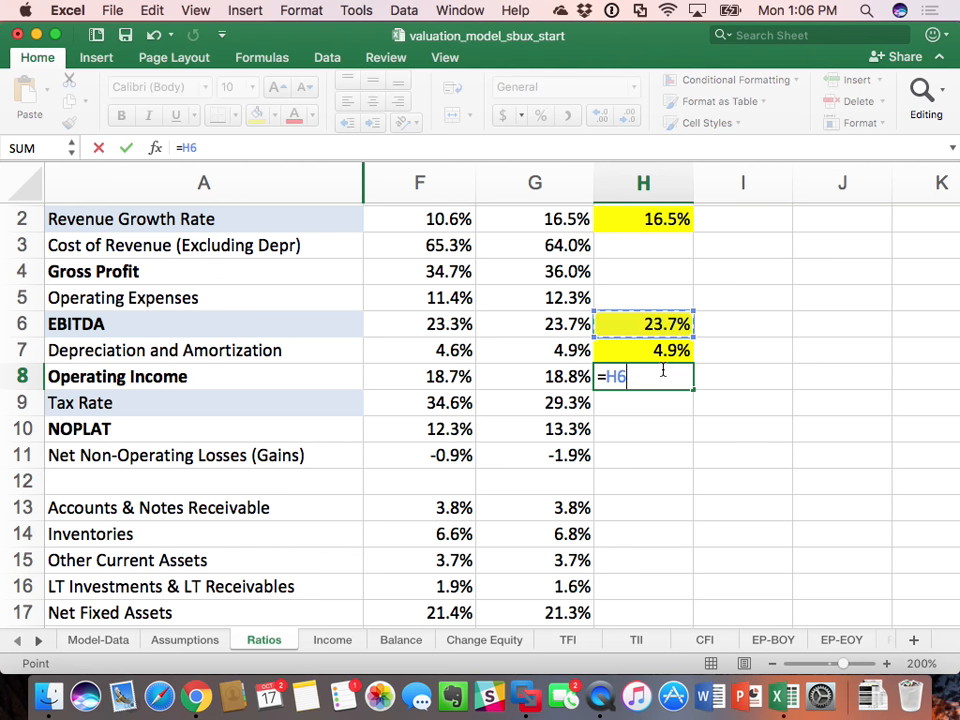
type("-")
key("Up")
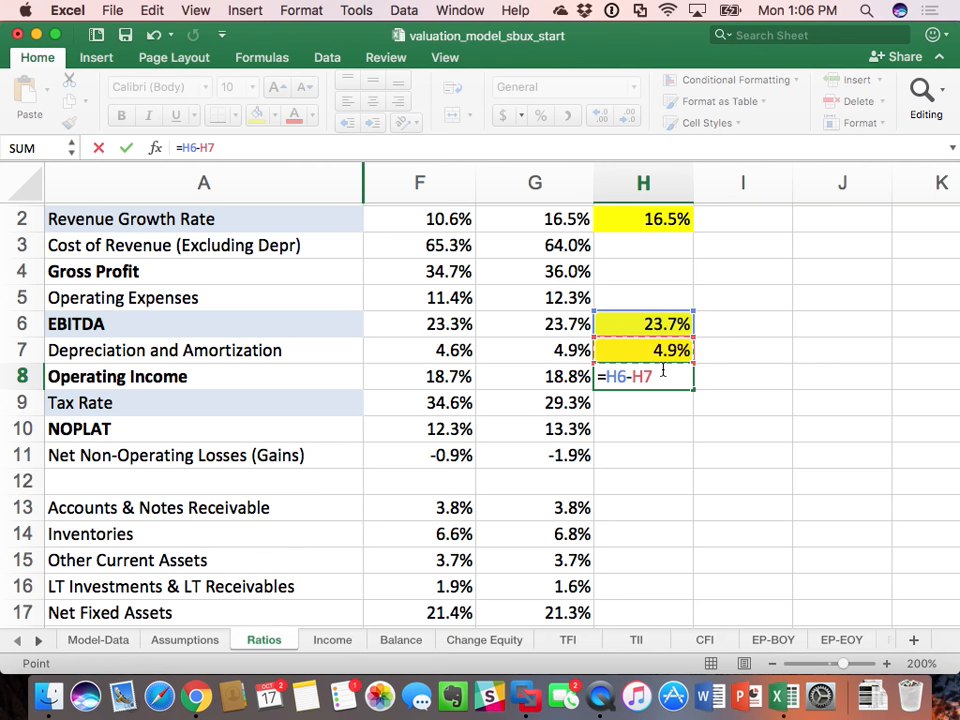
key("Return")
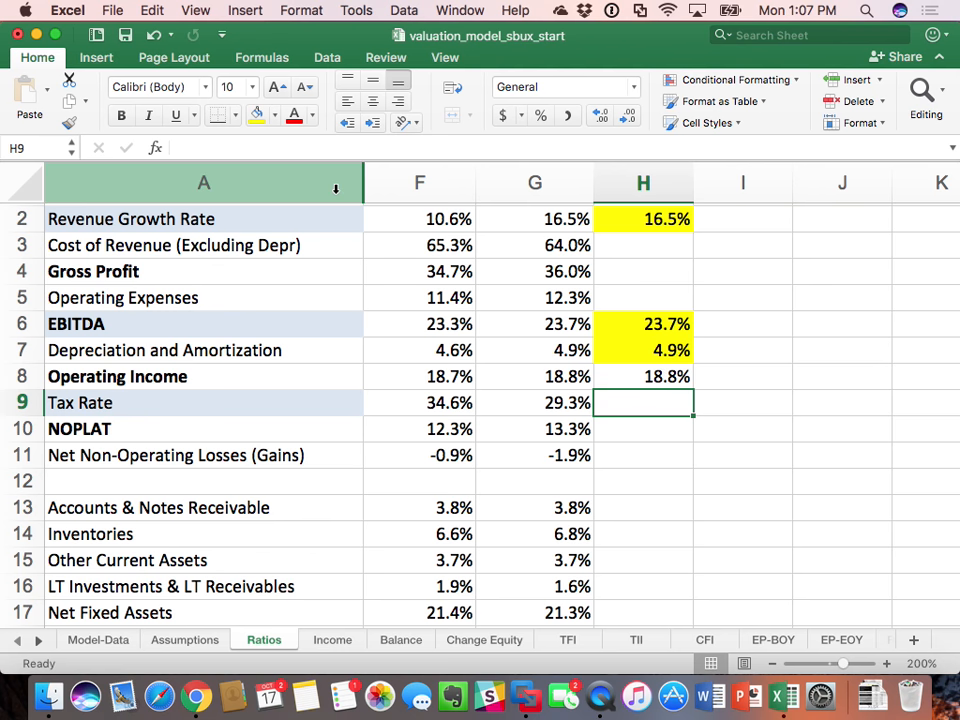
Step: Unhide columns B through E on the Ratios sheet and examine the historical tax rates in B9:G9
left_click_drag(340, 186, 377, 184)
right_click(414, 187)
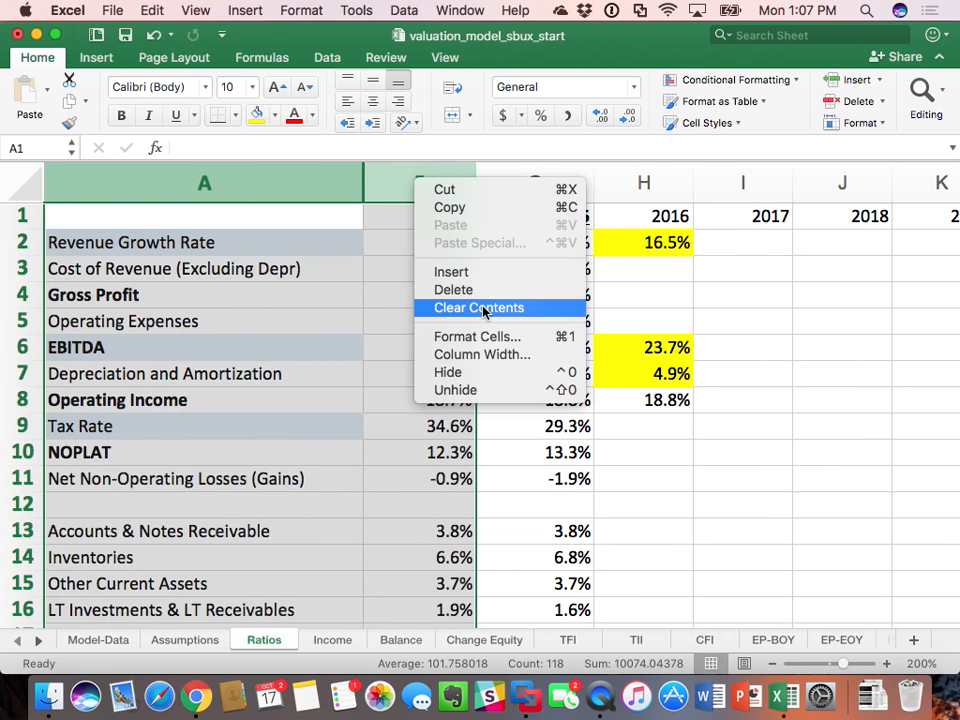
left_click(503, 389)
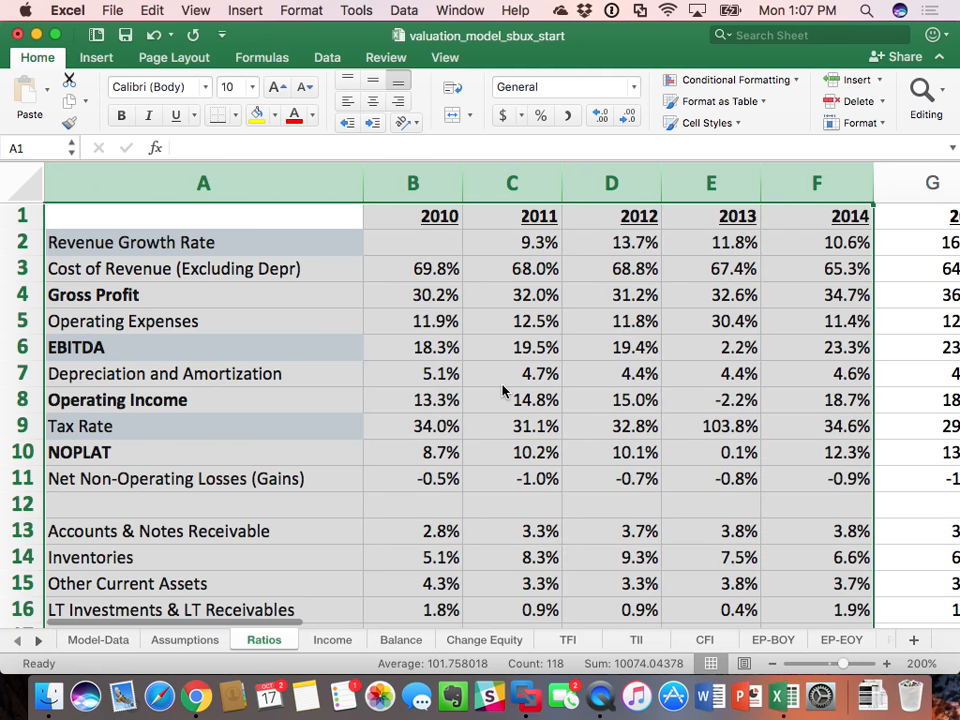
scroll(648, 463, "right", 2)
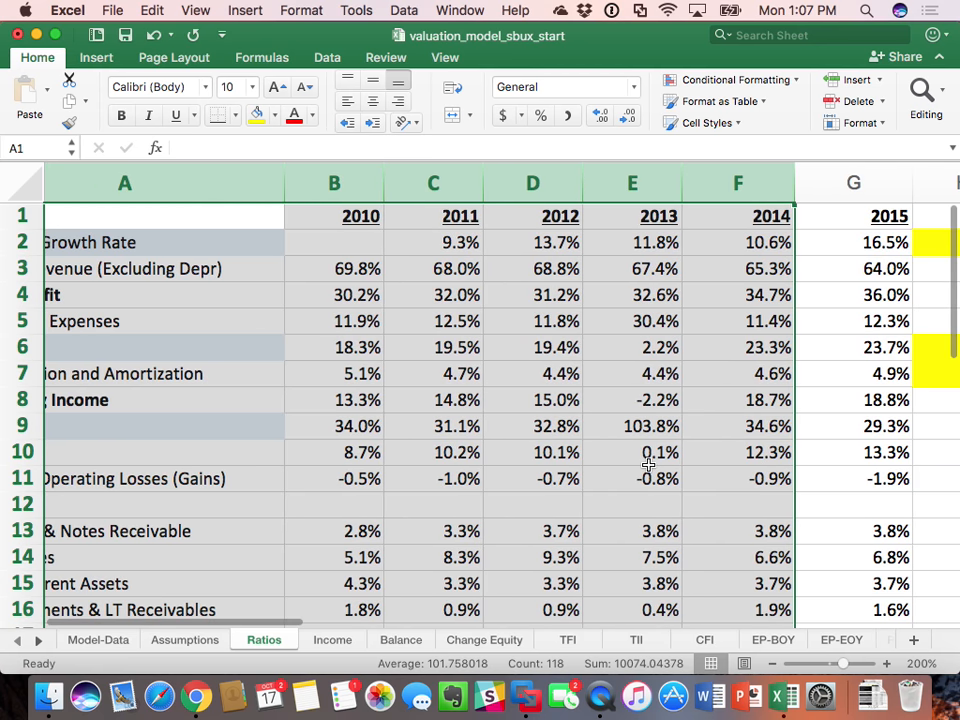
left_click_drag(855, 422, 349, 428)
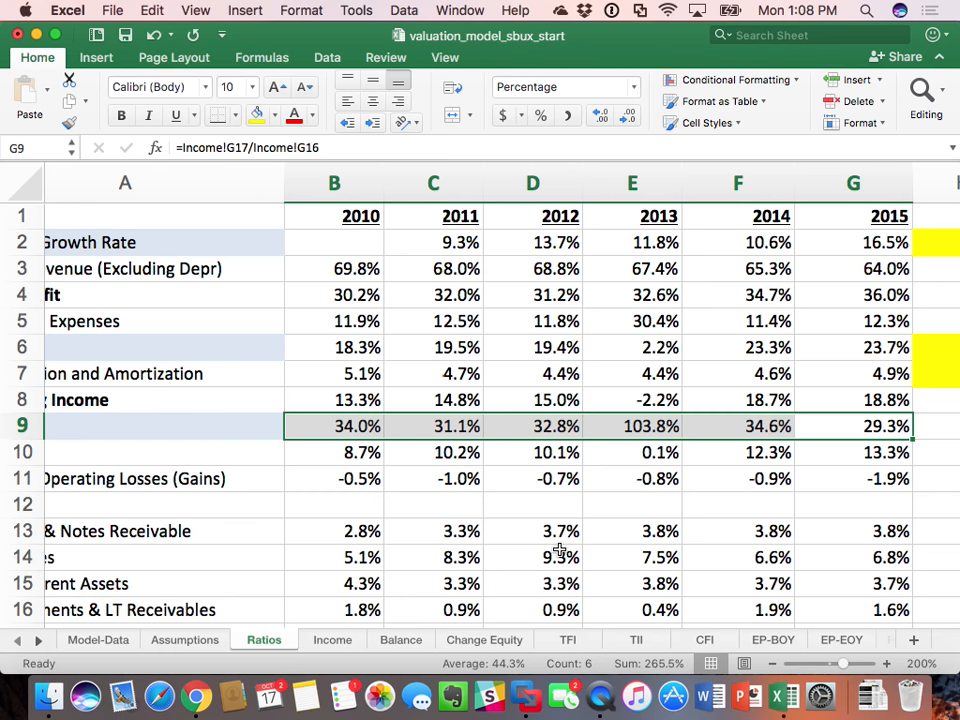
Step: Set the 2016 Tax Rate in H9 to =G9 and fill the cell yellow
scroll(560, 550, "right", 3)
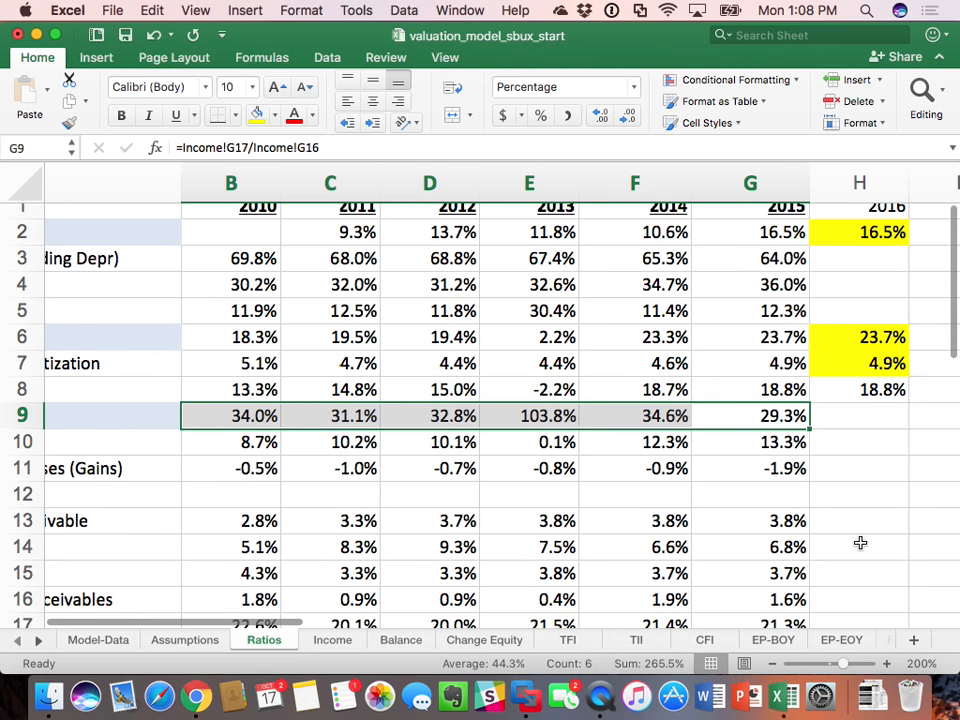
left_click(861, 420)
type("=")
key("Left")
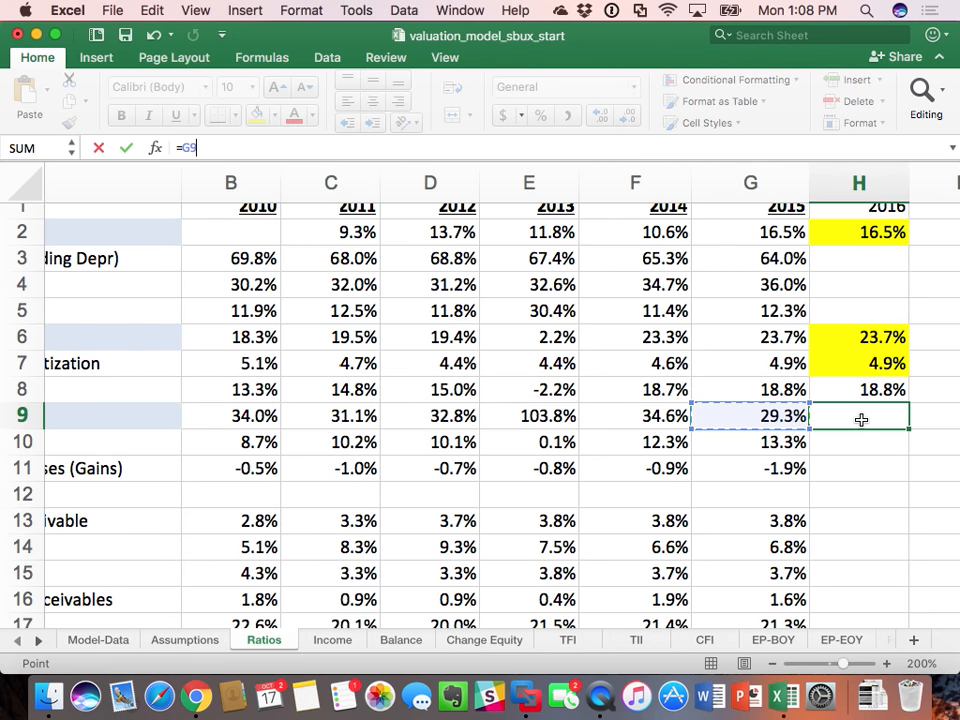
key("Return")
left_click(861, 420)
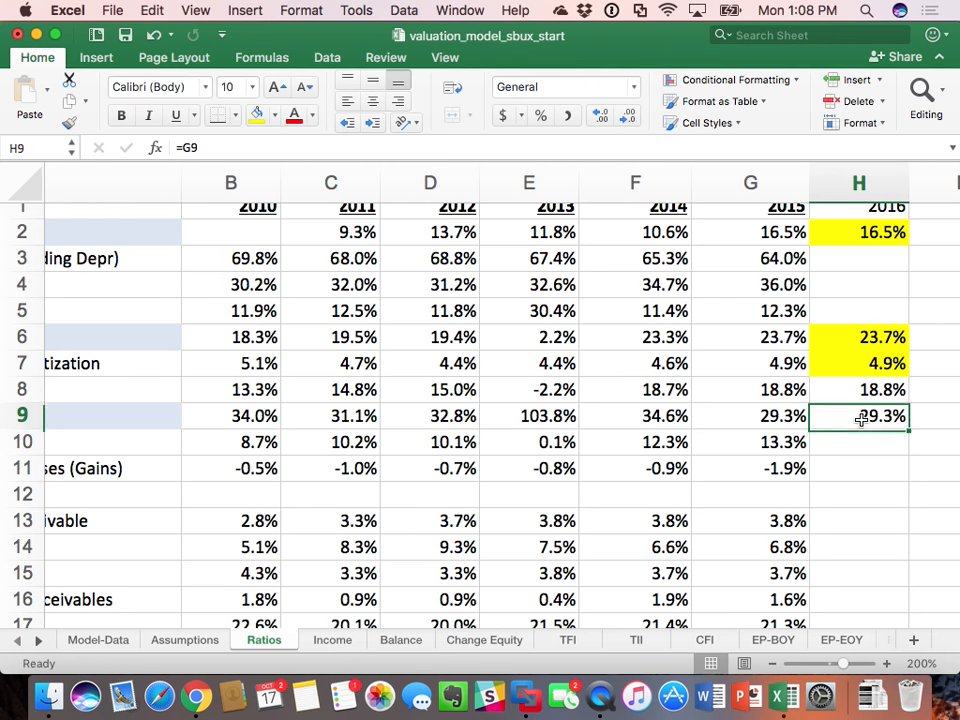
left_click(258, 117)
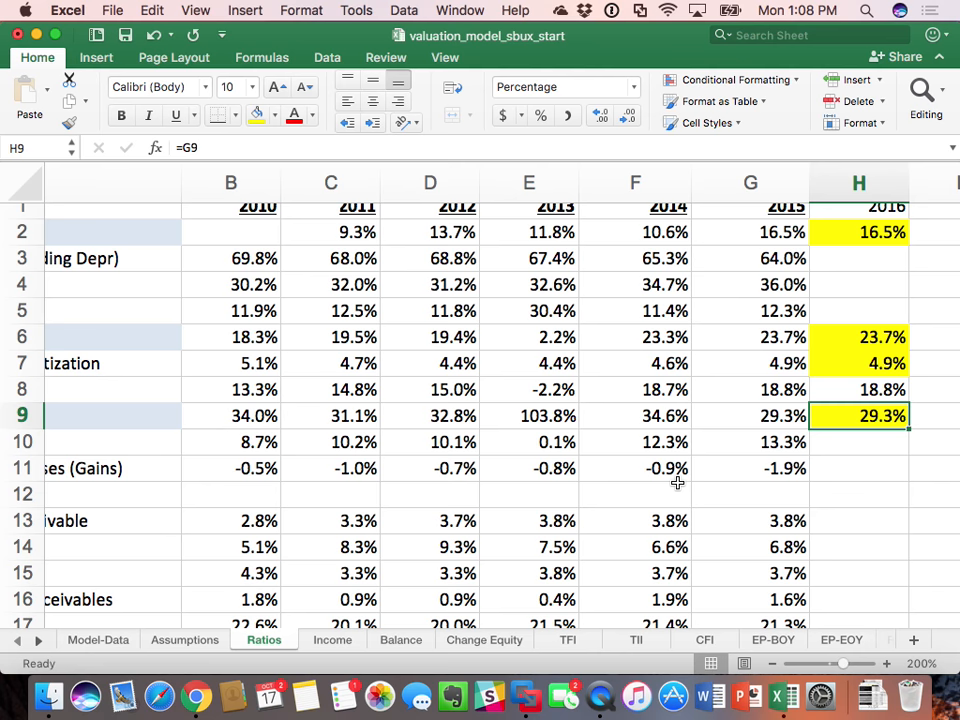
Step: Hide the 2010 to 2013 columns B through E on the Ratios sheet and select the 2016 NOPLAT cell H10
scroll(677, 483, "left", 5)
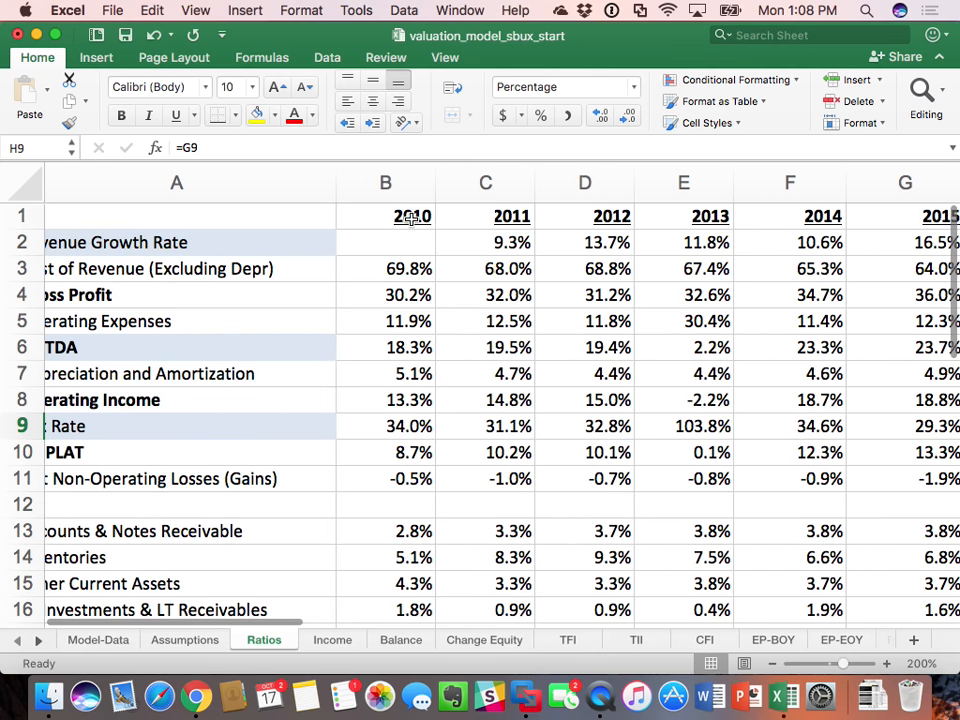
left_click_drag(400, 187, 714, 189)
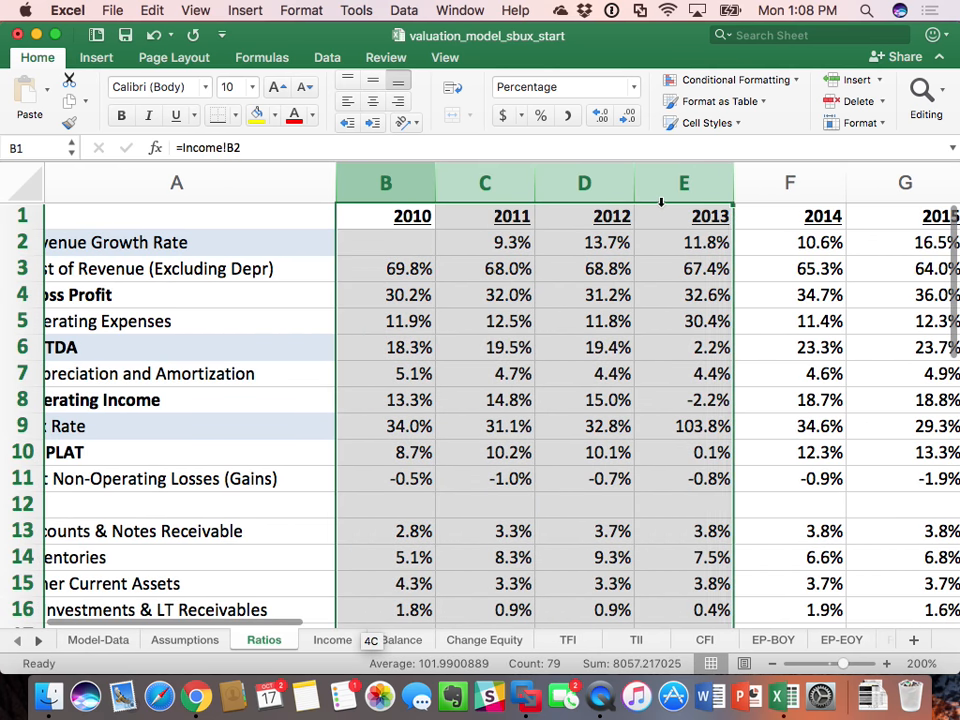
right_click(714, 189)
left_click(720, 379)
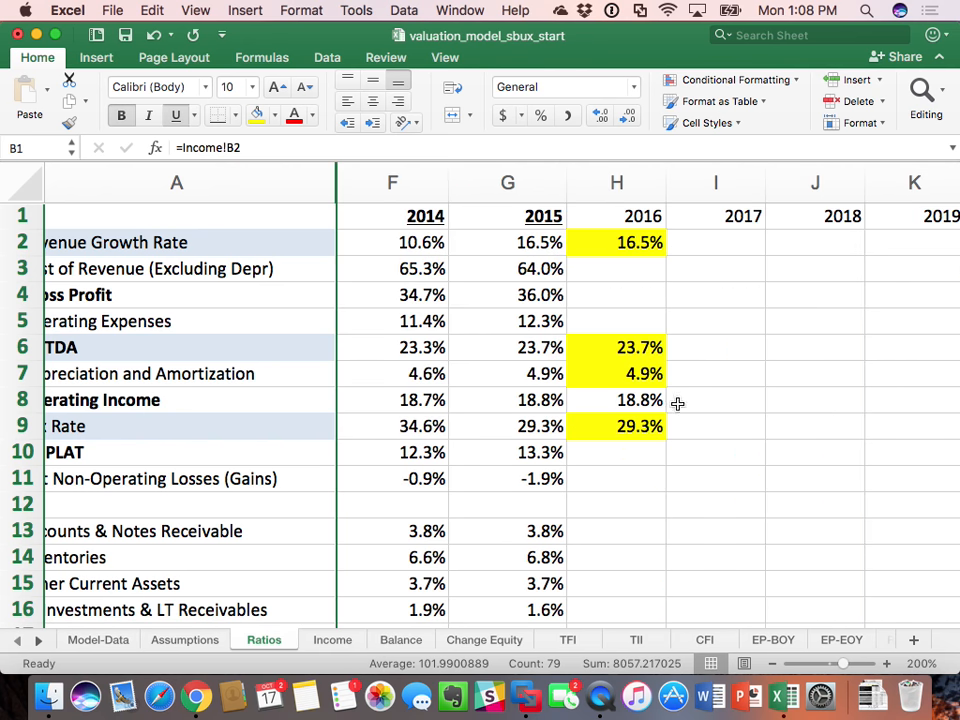
scroll(688, 408, "left", 1)
left_click(662, 443)
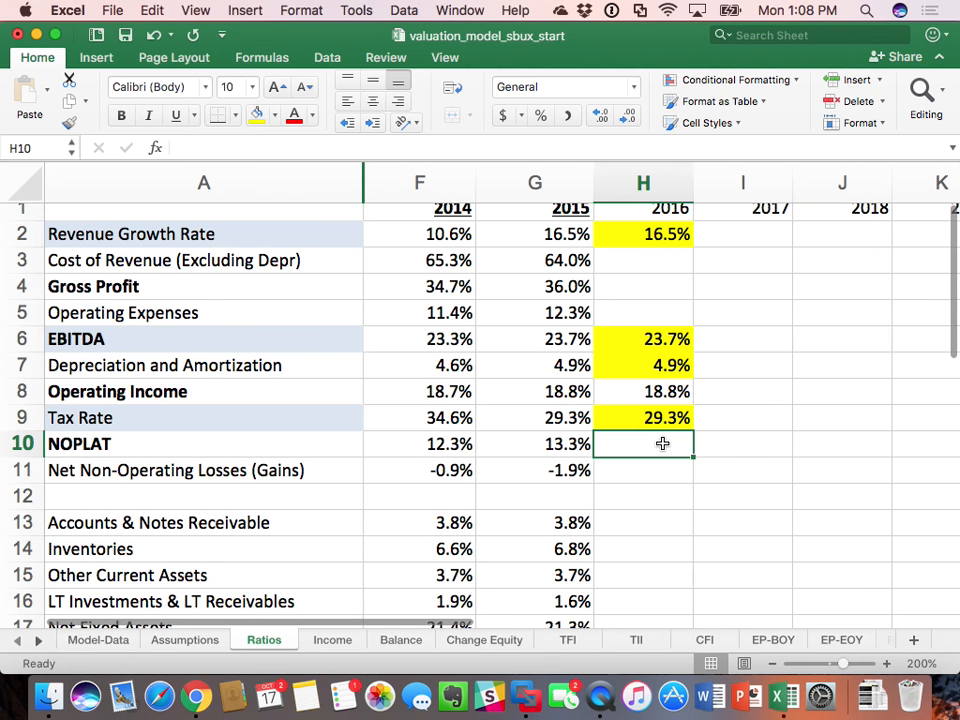
Step: Copy the 2015 NOPLAT formula from G10 into the 2016 cell H10 on the Ratios sheet
left_click(568, 447)
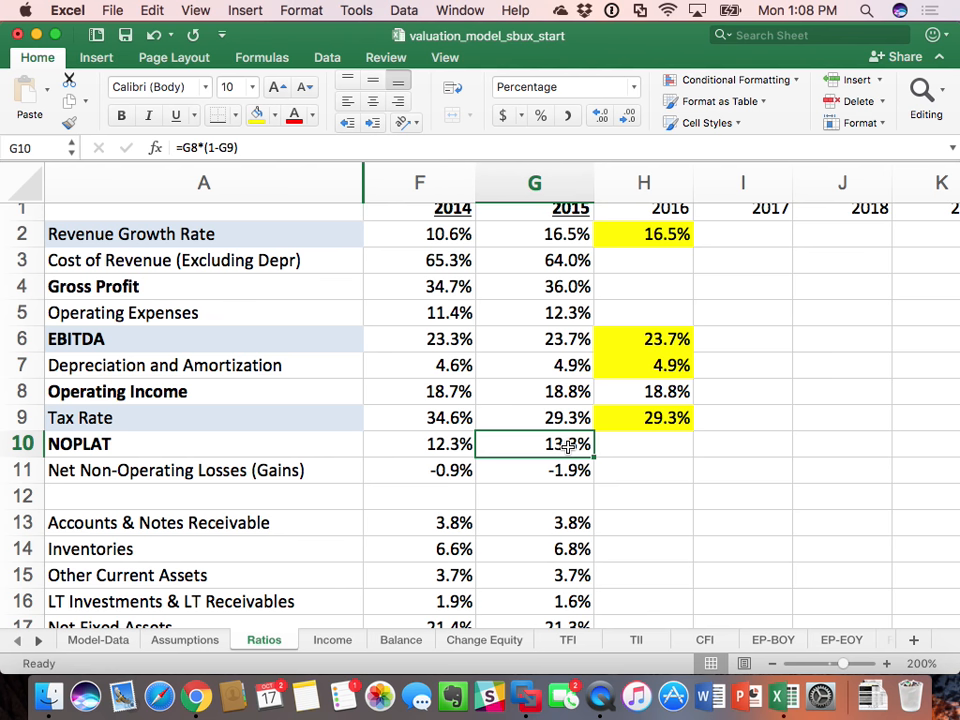
key("super+c")
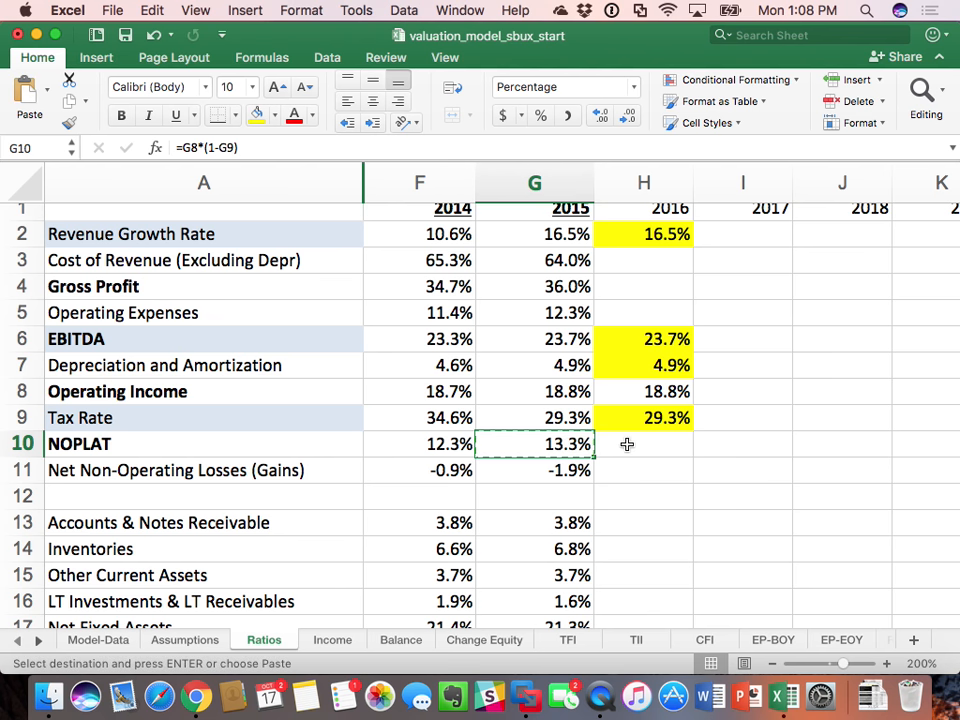
left_click(655, 442)
key("super+v")
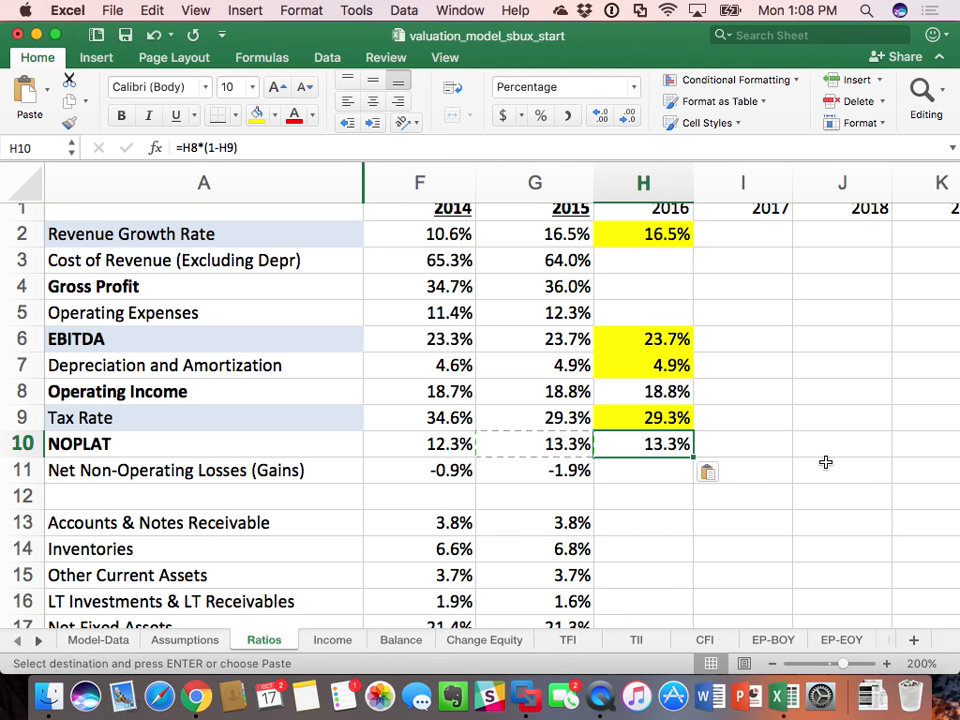
Step: Set the 2016 Net Non-Operating Losses (Gains) ratio in H11 to =G11 and fill the cell yellow
left_click(645, 469)
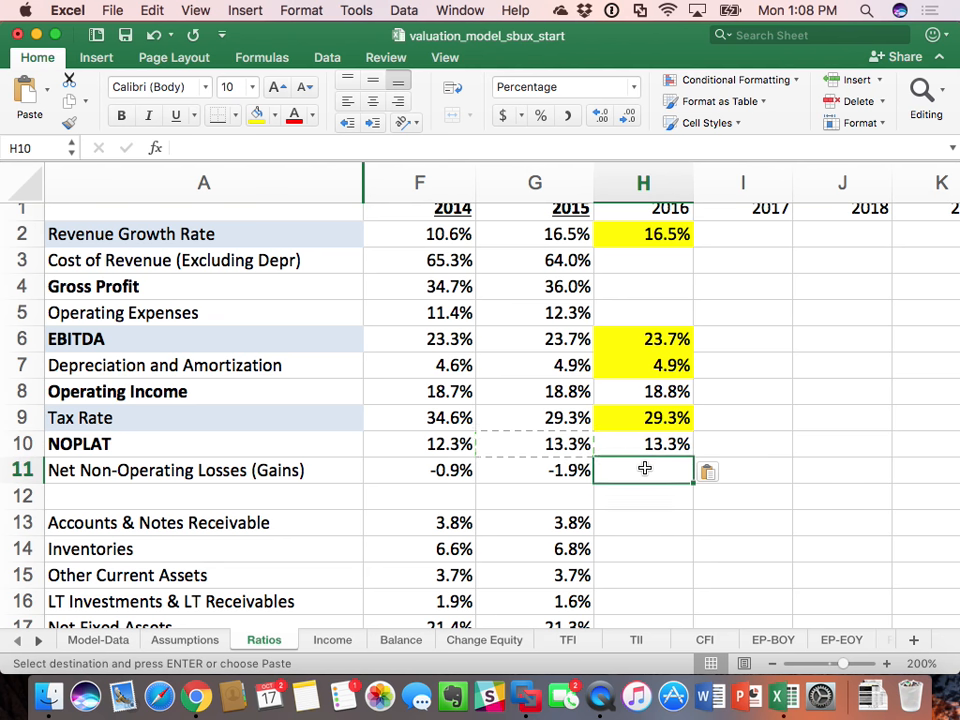
type("=")
key("Left")
key("Return")
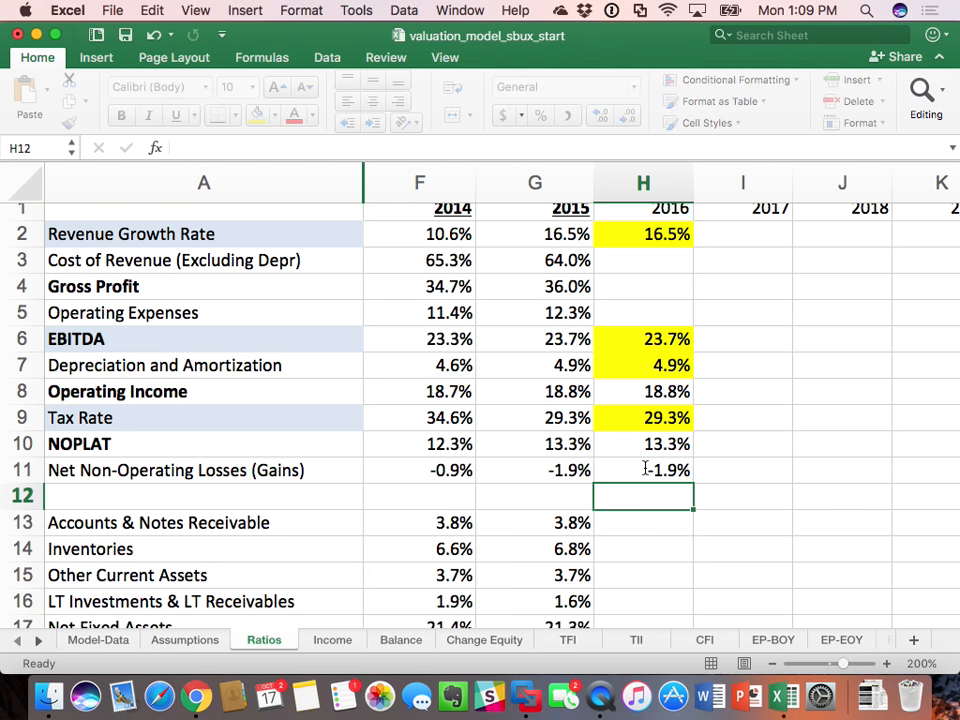
left_click(645, 469)
left_click(256, 117)
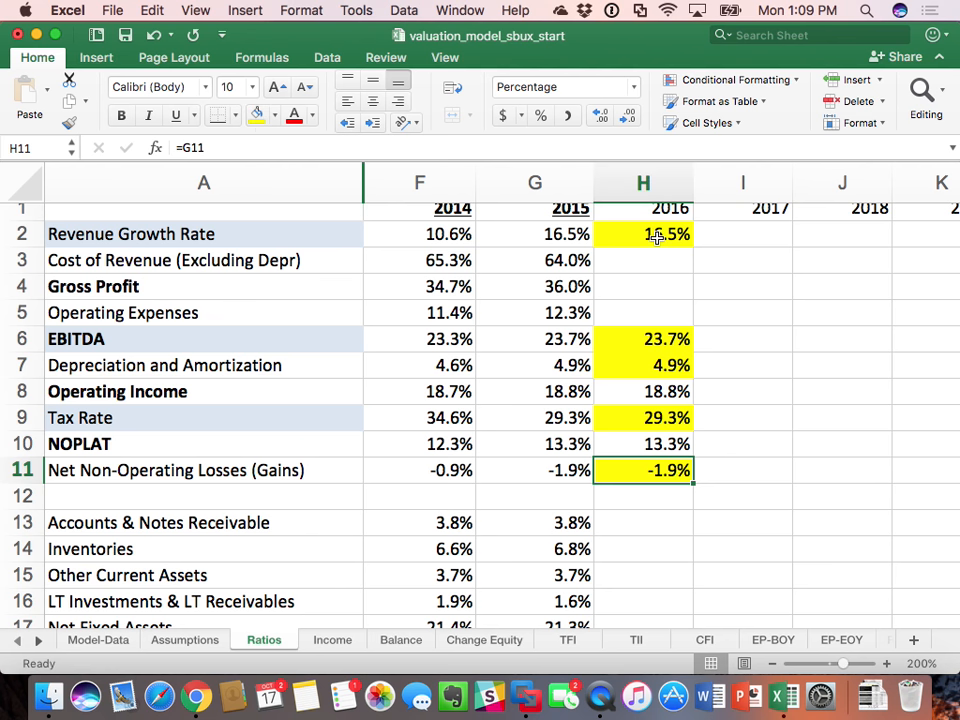
Step: Copy the 2016 ratios in H2:H11 across the 2017 to 2021 forecast columns I through M
left_click_drag(658, 236, 666, 474)
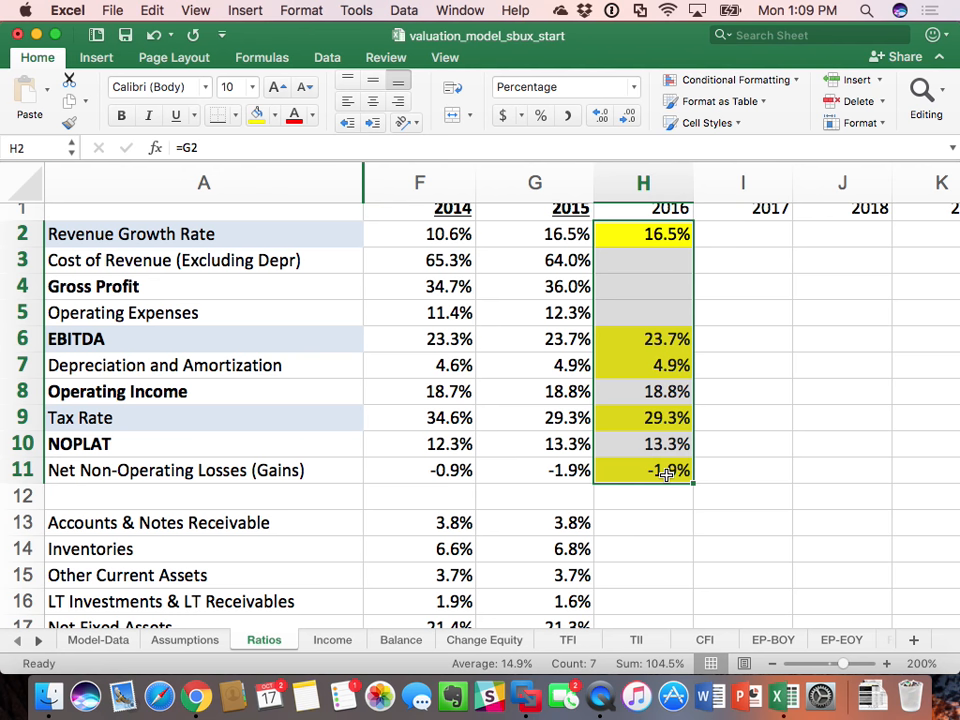
key("super+c")
left_click_drag(701, 236, 215, 238)
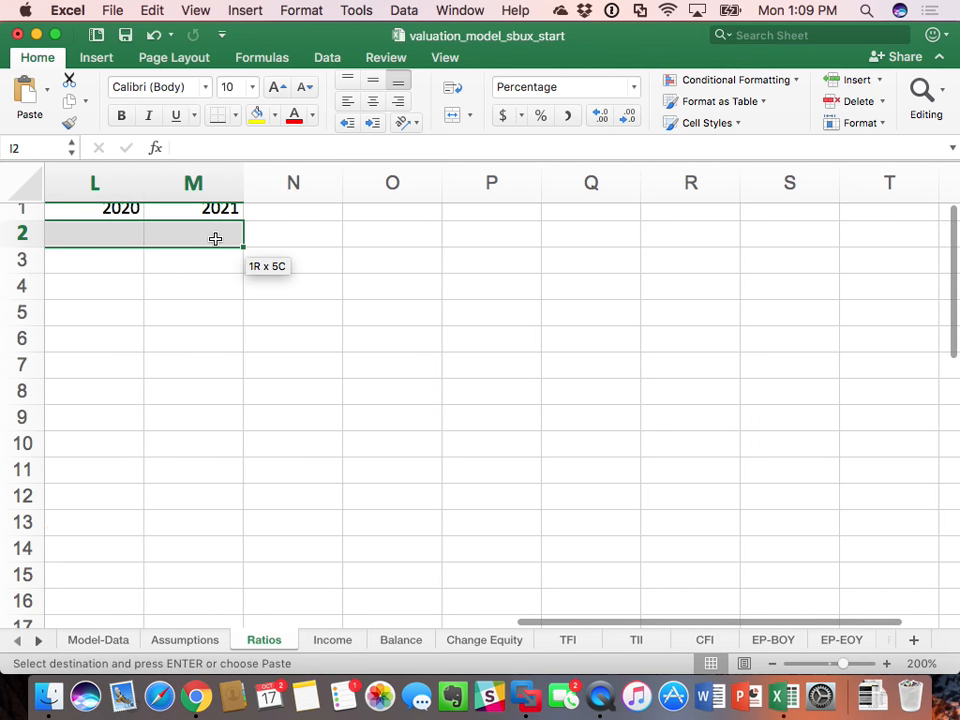
key("super+v")
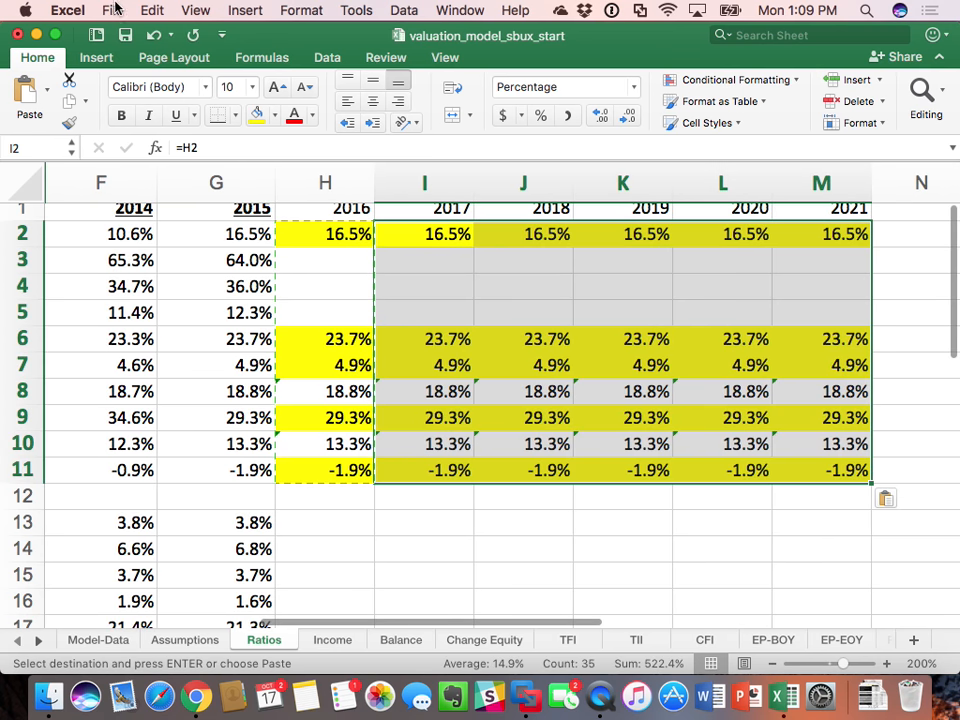
Step: Save the workbook under the new name valuation_model_sbux_start_video in the SBUX folder
left_click(113, 10)
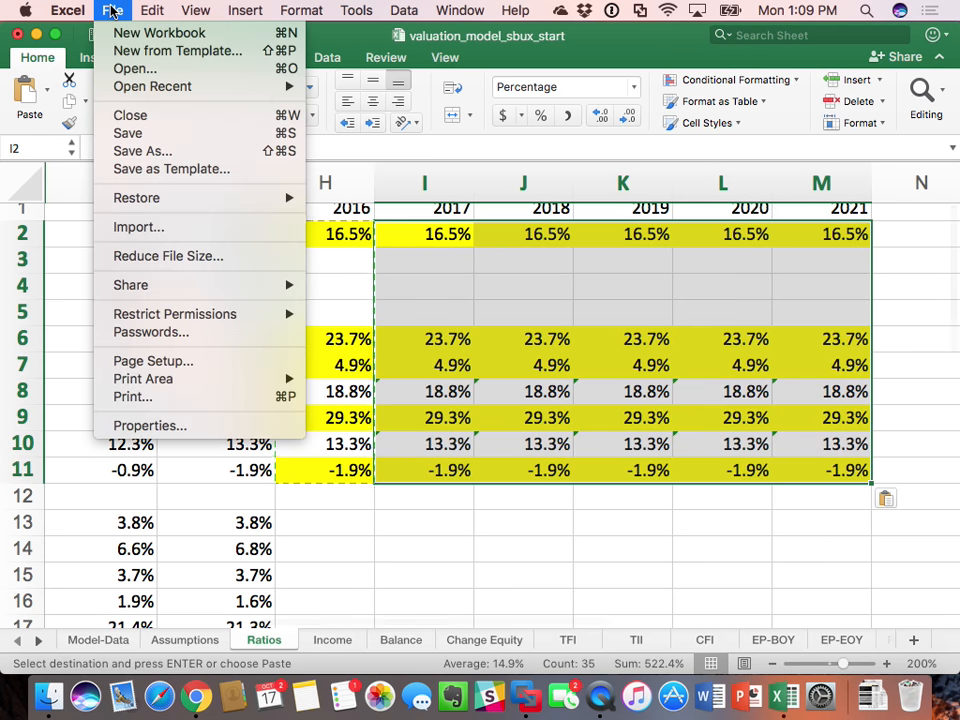
left_click(167, 152)
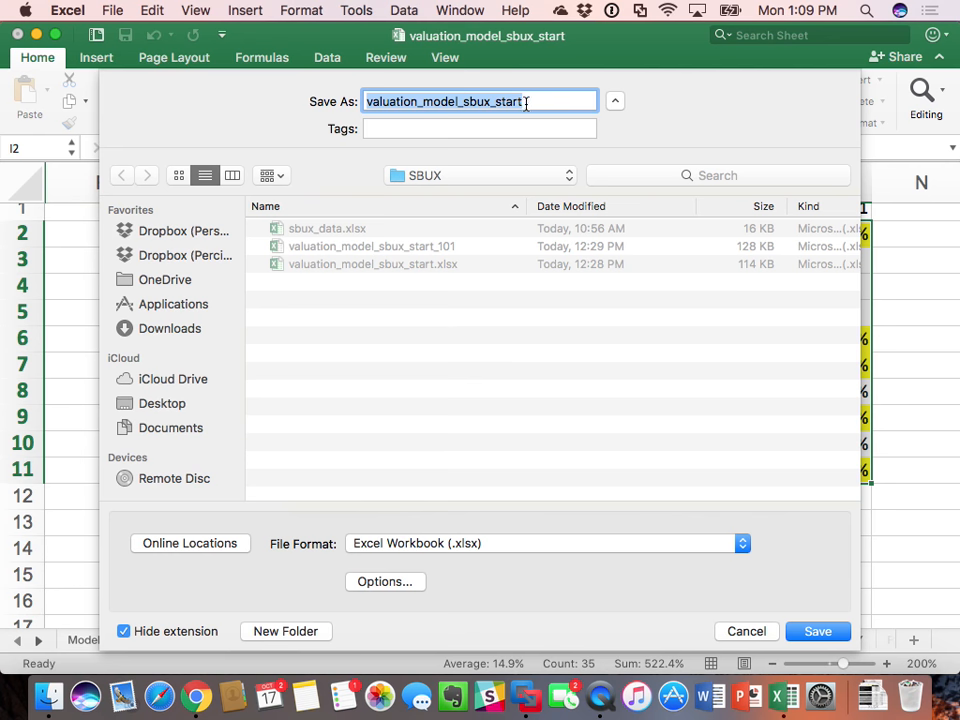
left_click(527, 102)
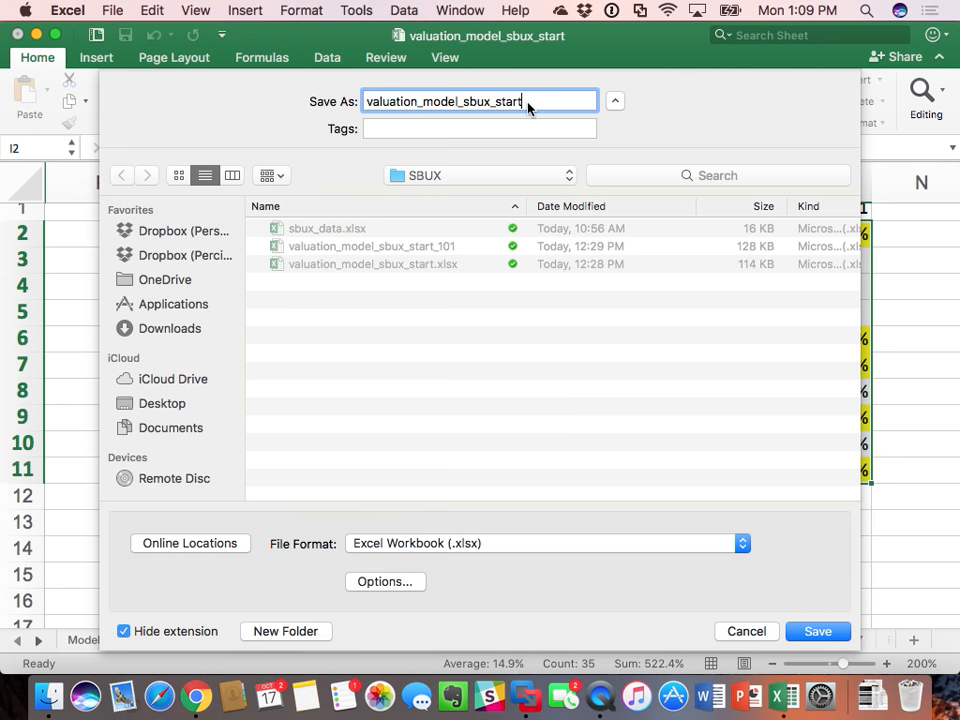
type("_video")
key("Return")
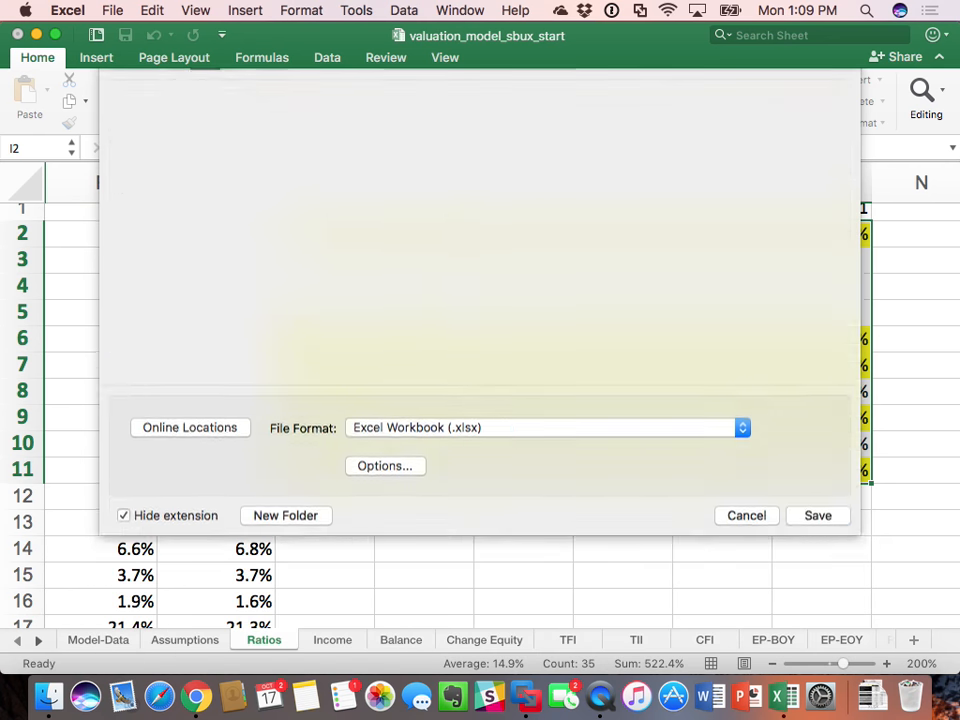
left_click(675, 329)
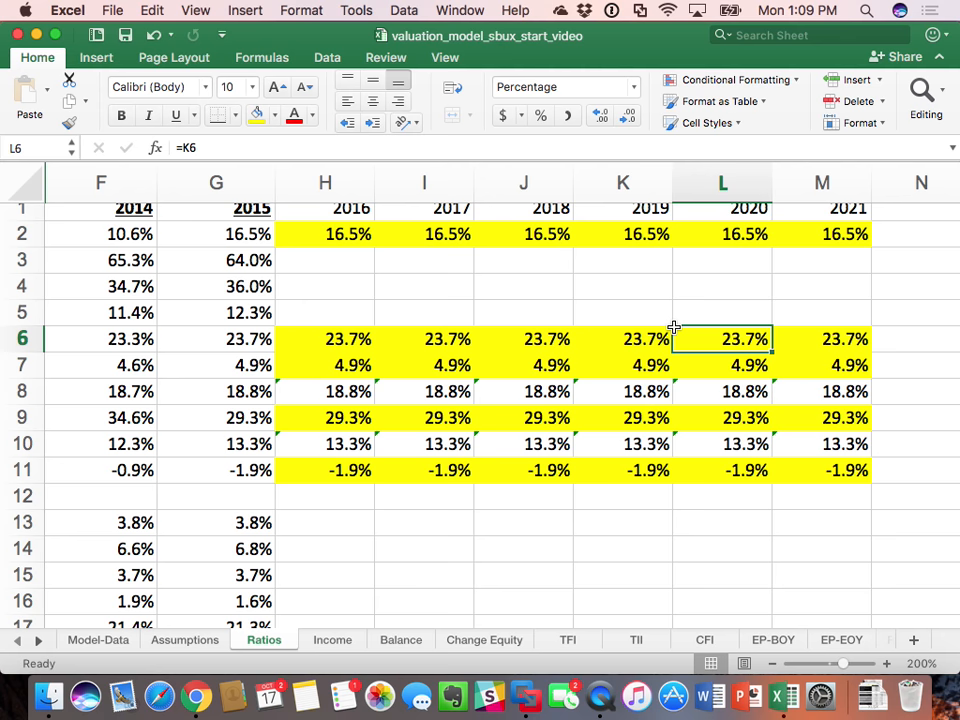
Step: Calculate 2016 EBITDA in H8 of the Income sheet as the EBITDA ratio times revenue, using =Ratios!H6*Income!H3, and review the formula
scroll(674, 327, "left", 6)
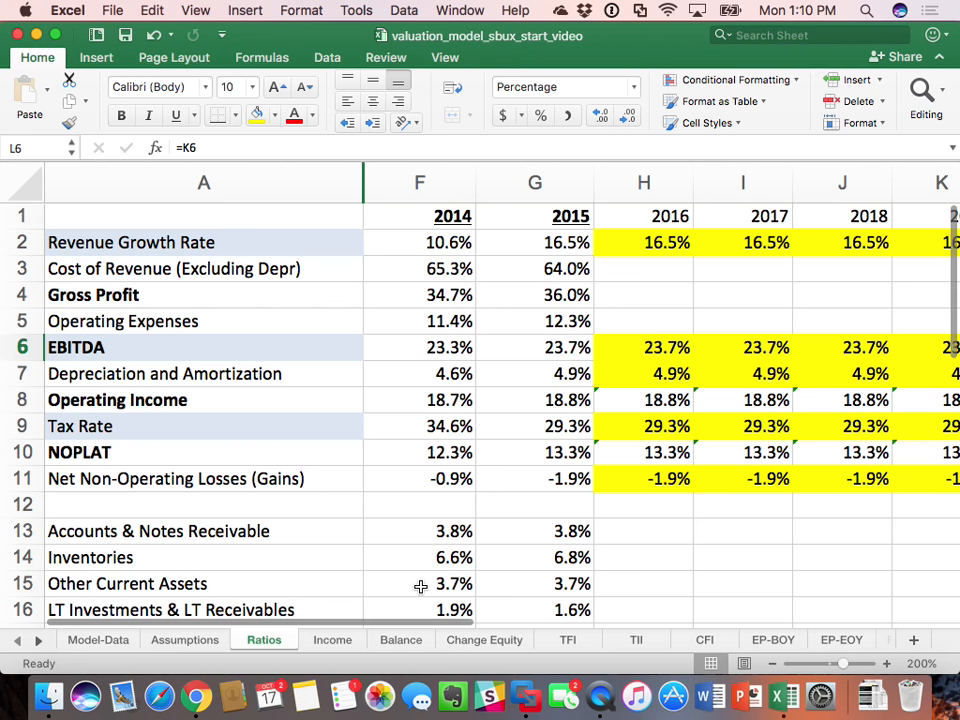
left_click(325, 639)
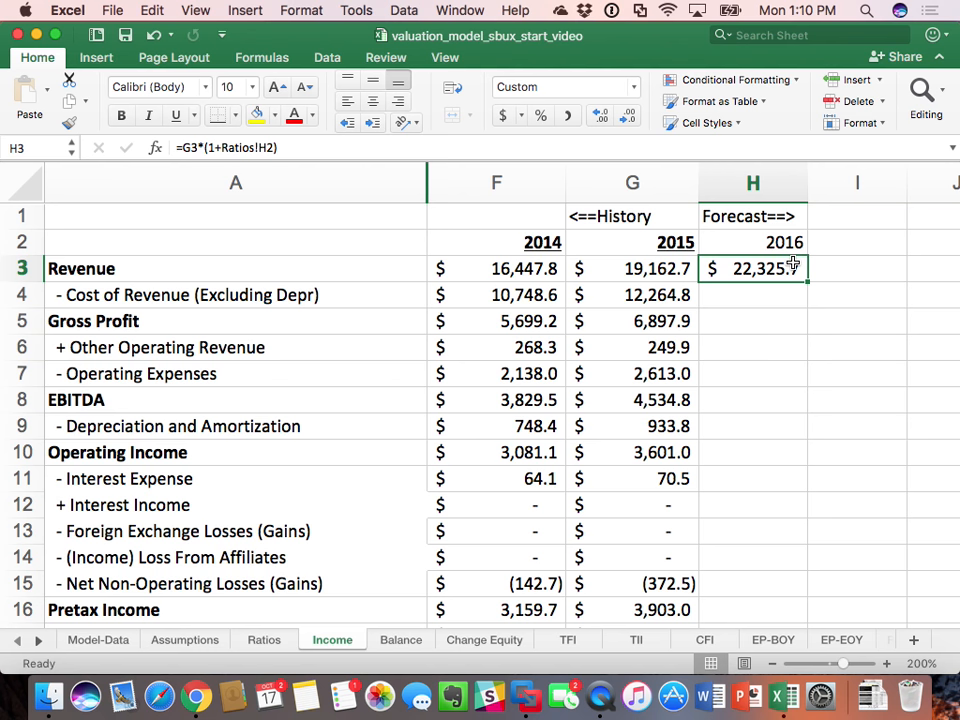
left_click(777, 411)
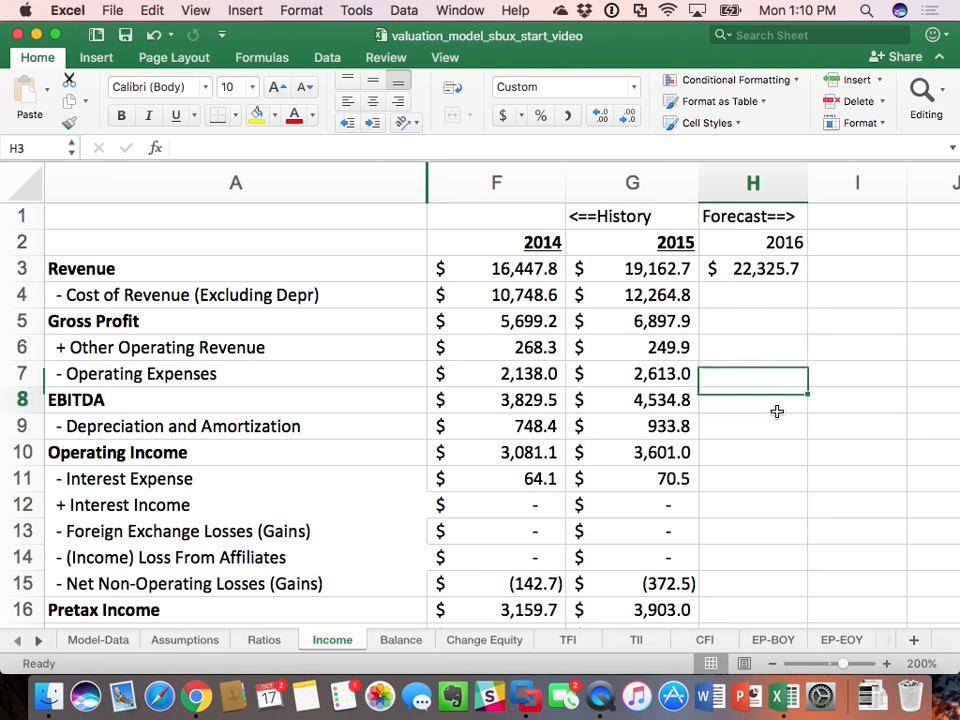
type("=")
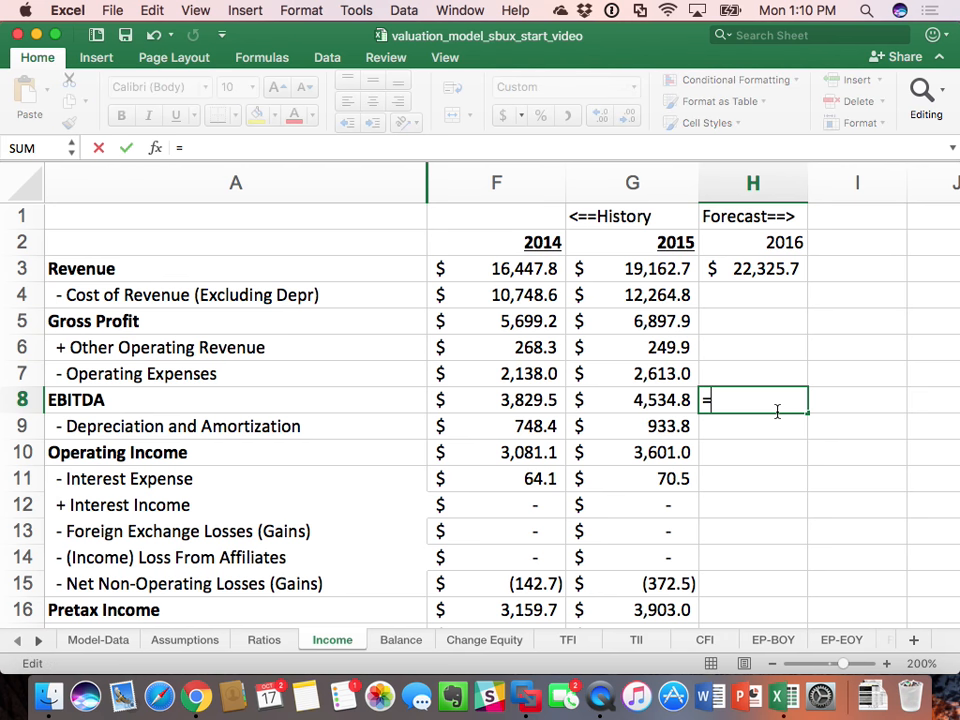
left_click(264, 640)
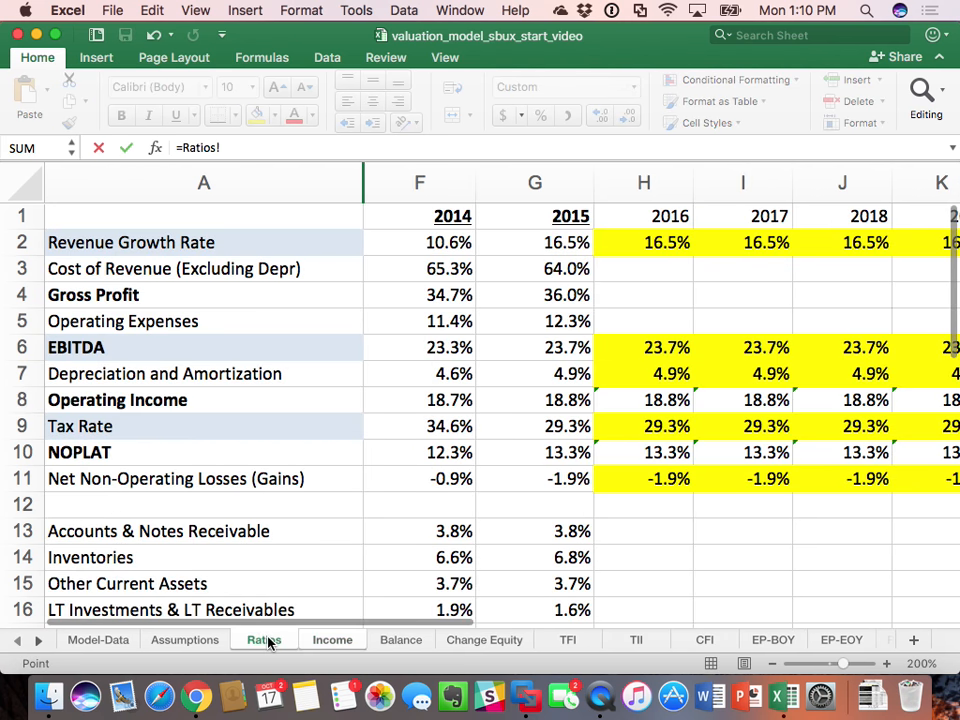
left_click(667, 346)
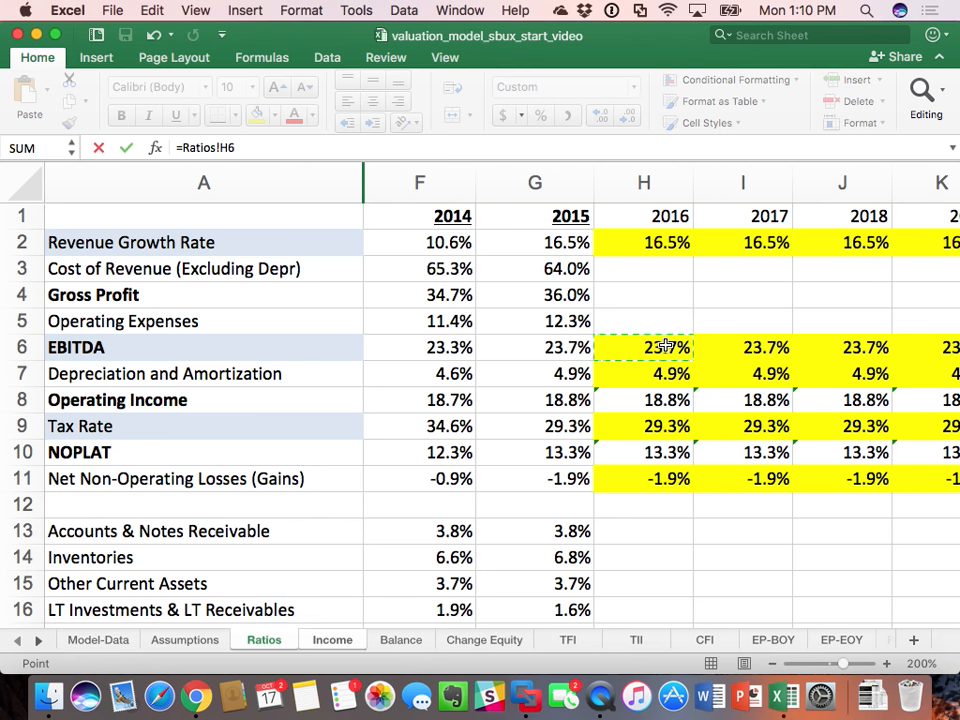
type("*")
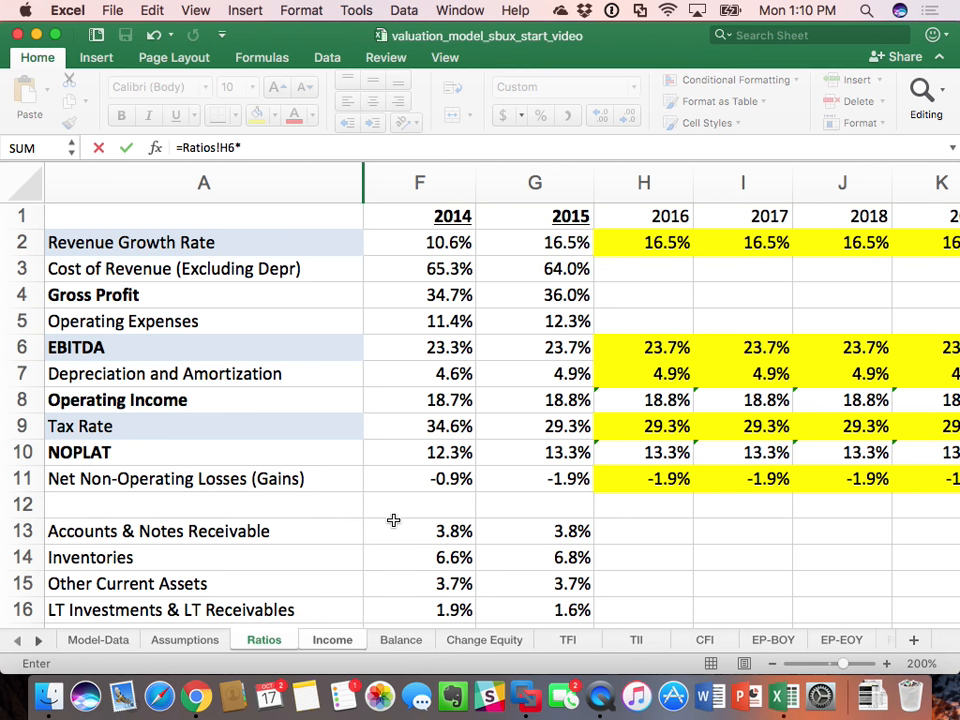
left_click(328, 639)
left_click(724, 267)
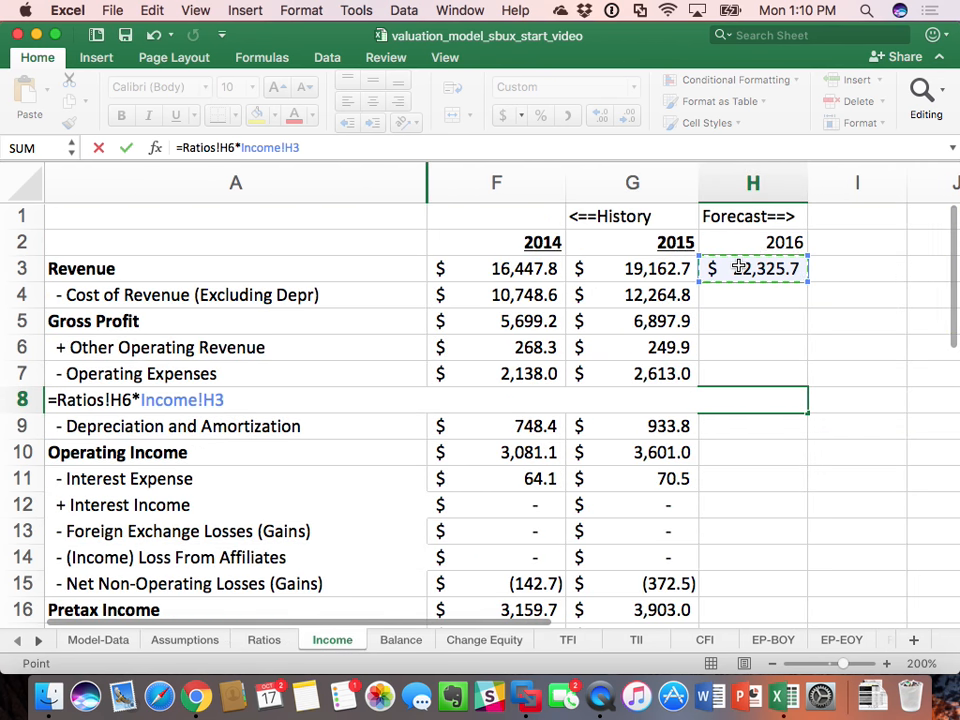
key("Return")
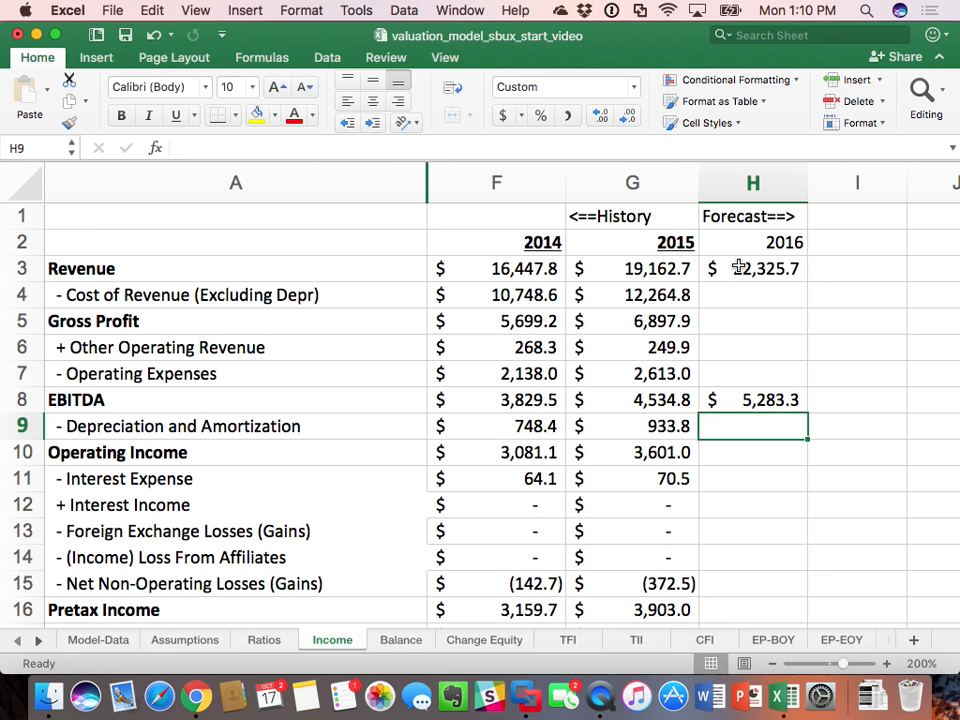
double_click(745, 399)
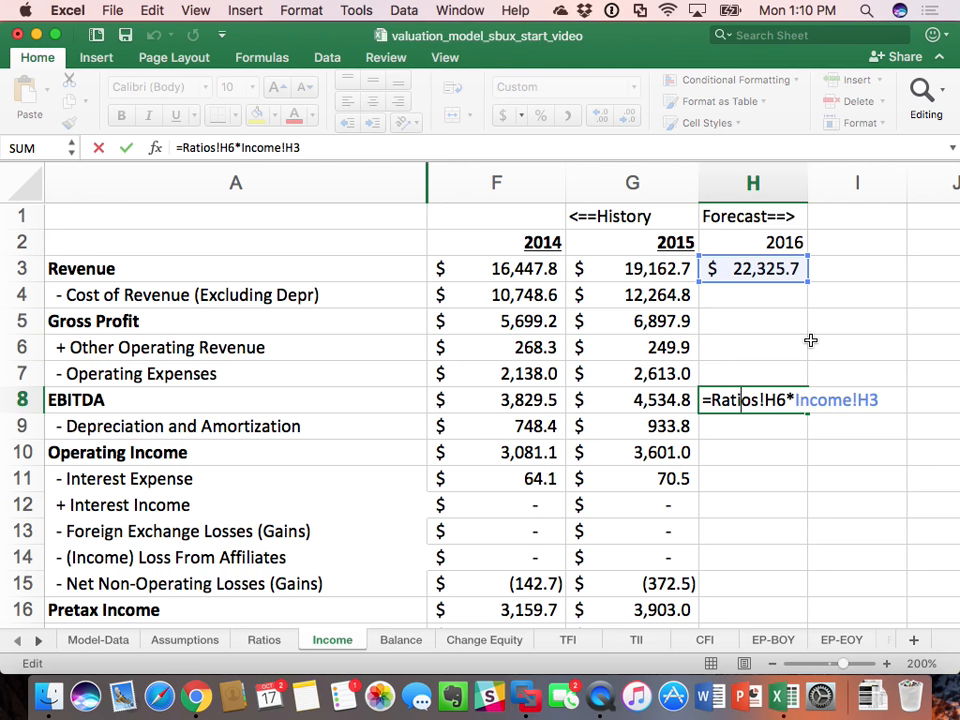
key("Return")
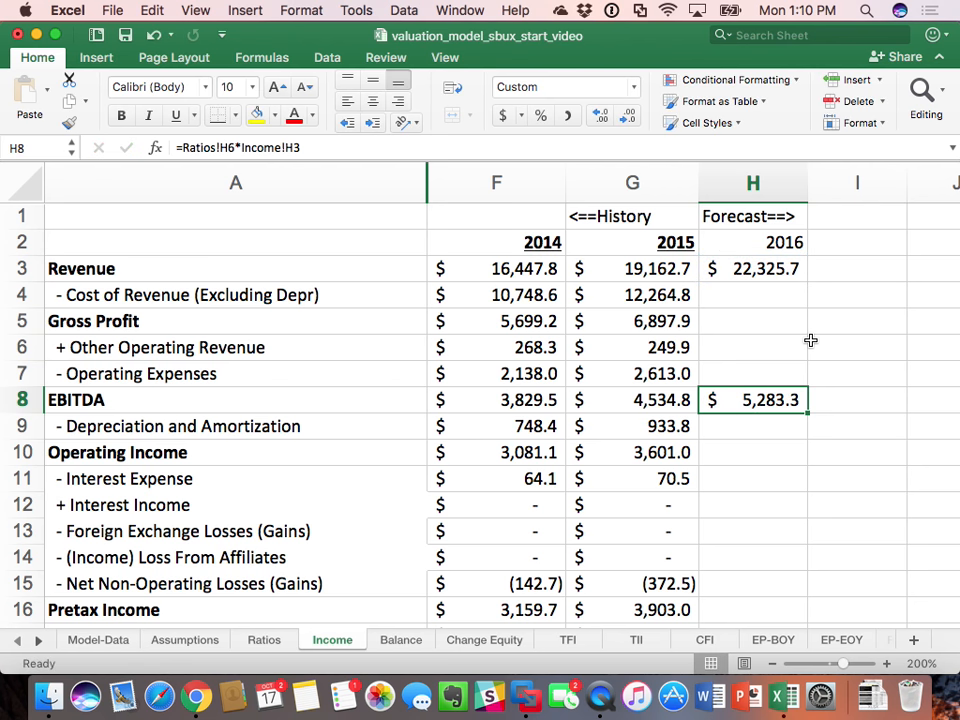
Step: Calculate 2016 Depreciation and Amortization in H9 of the Income sheet with =Ratios!H7*Income!H3
left_click(771, 428)
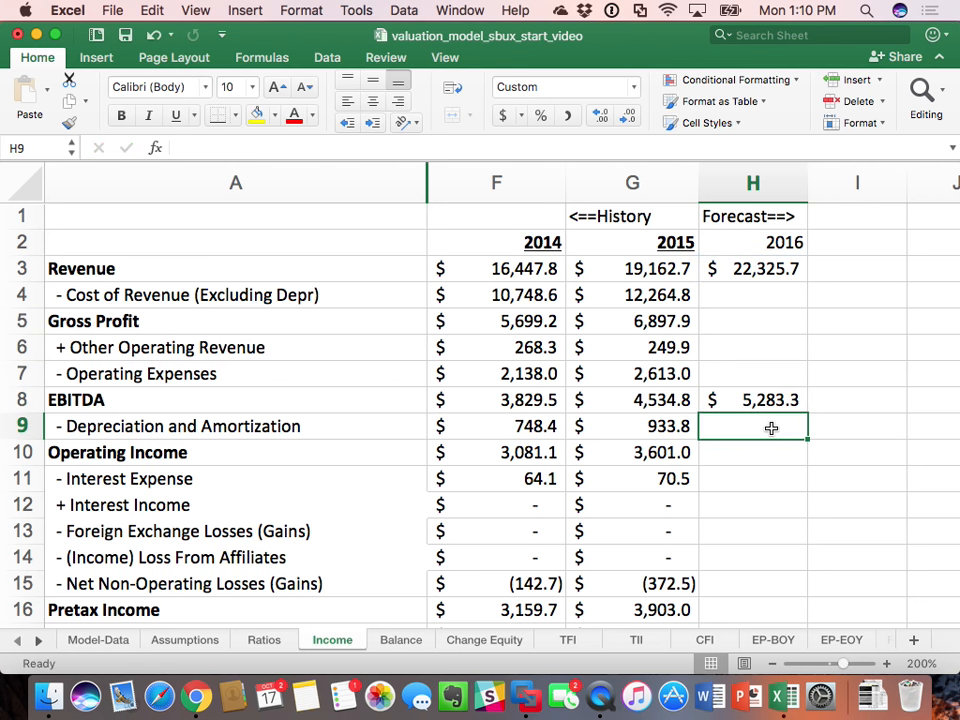
type("=")
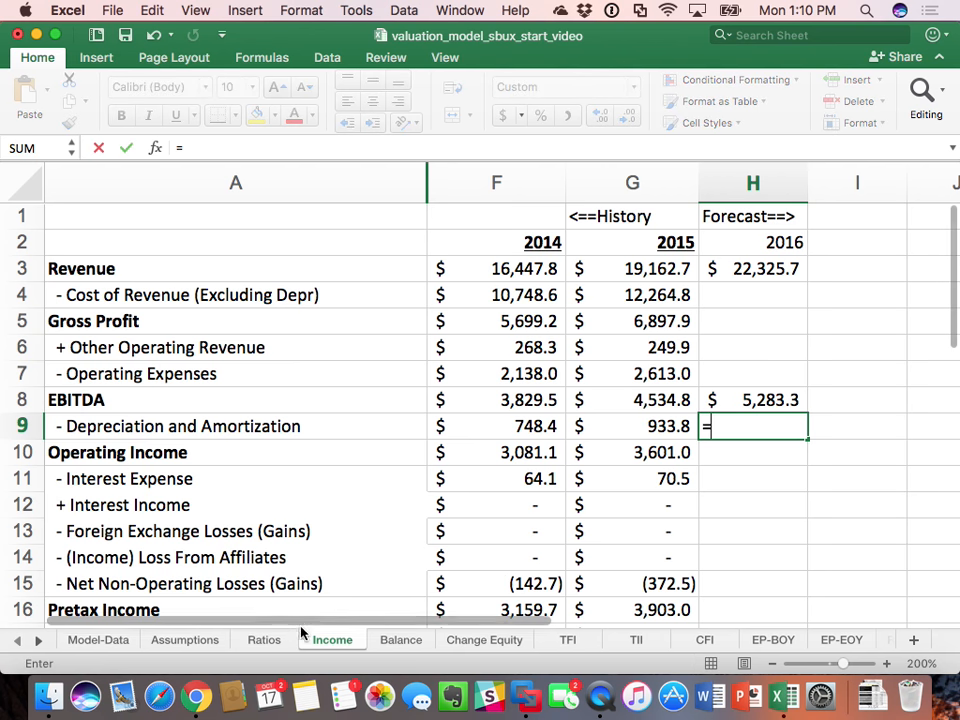
left_click(264, 640)
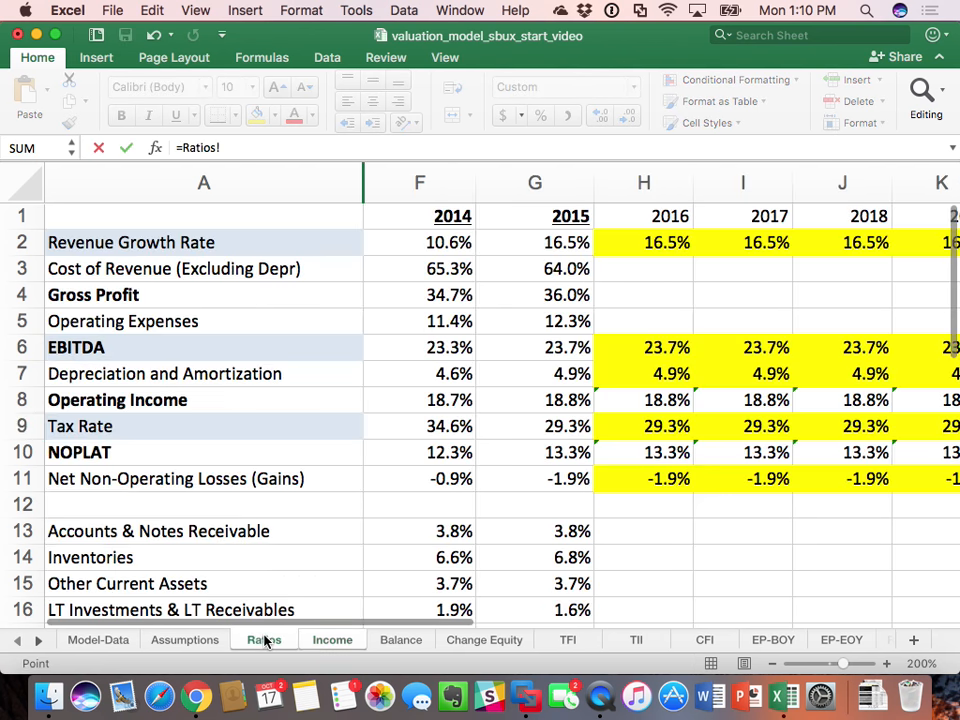
left_click(677, 380)
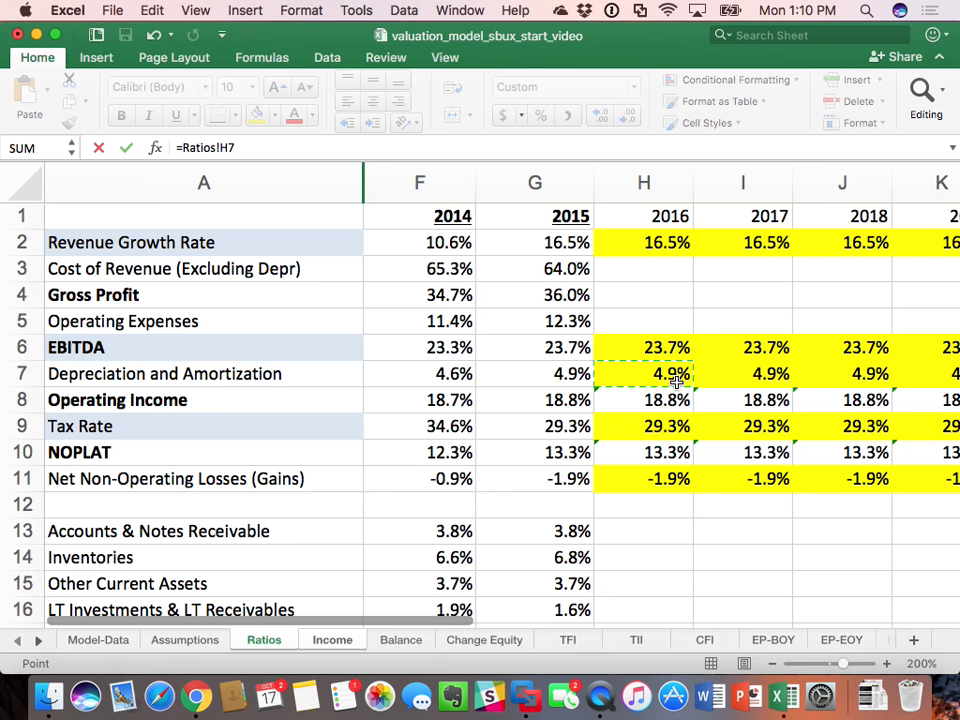
type("*")
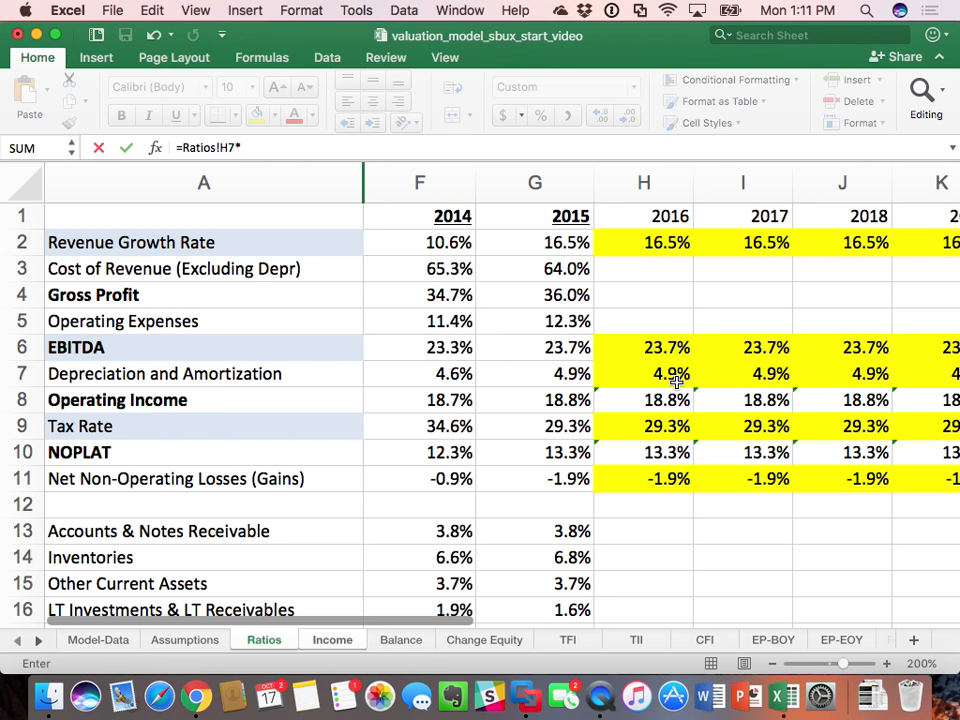
left_click(677, 380)
left_click(332, 640)
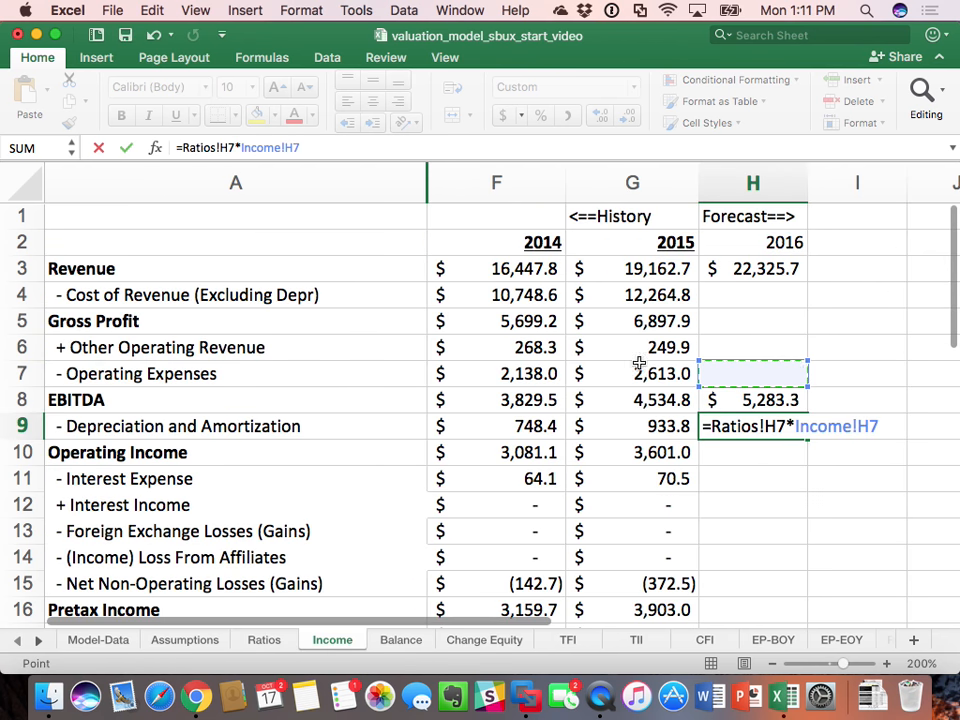
left_click(772, 268)
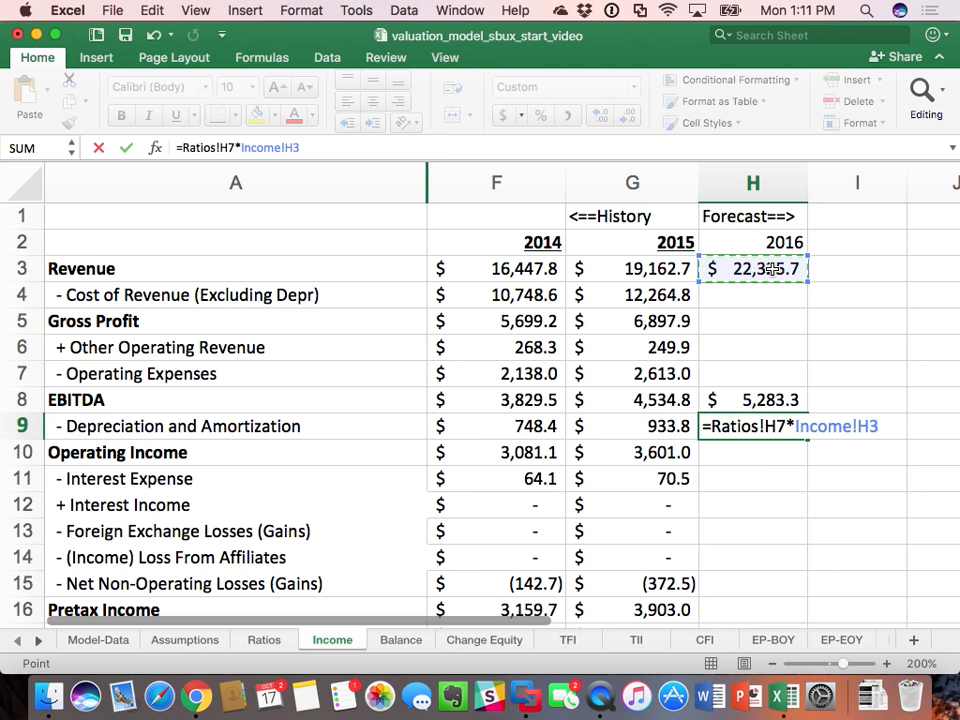
key("Return")
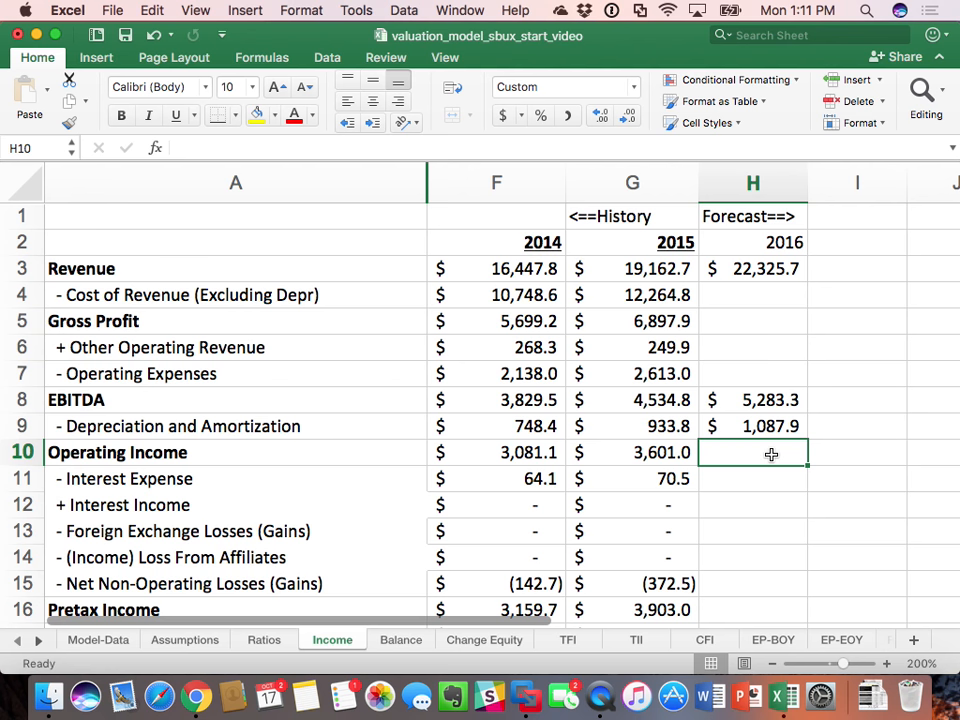
Step: Calculate 2016 Operating Income in H10 of the Income sheet as EBITDA less depreciation, using =H8-H9
type("=")
key("Up")
key("Up")
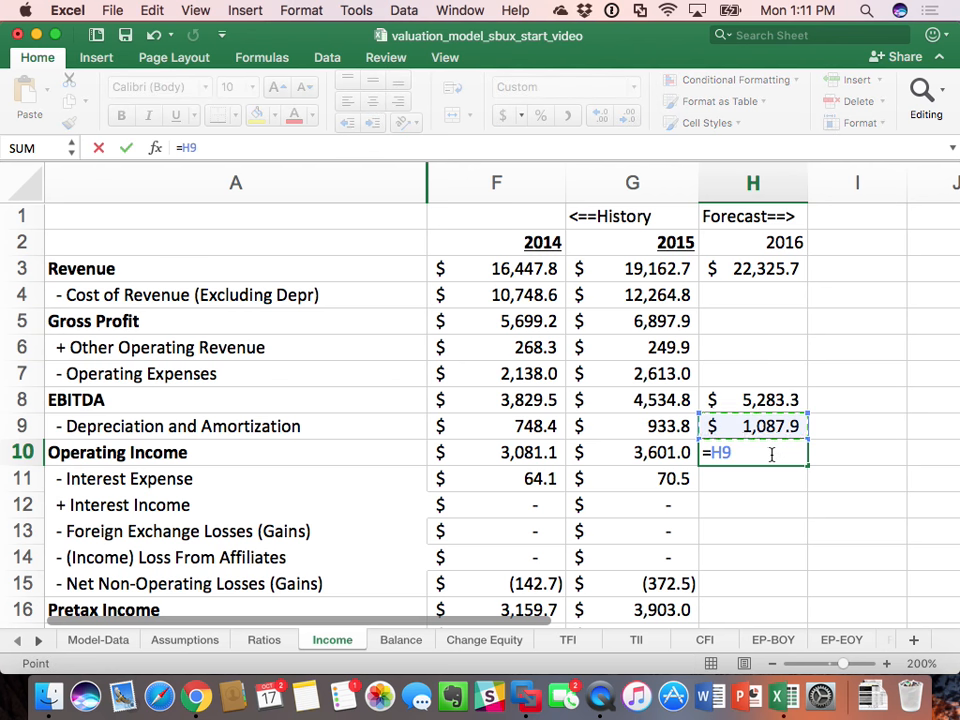
type("-")
key("Up")
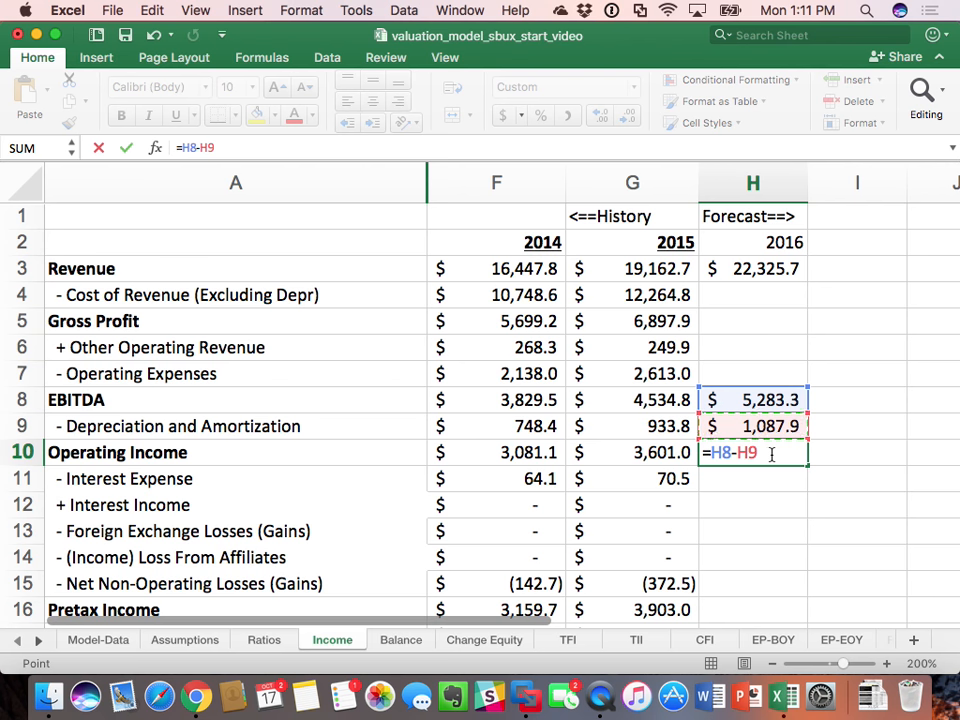
key("Return")
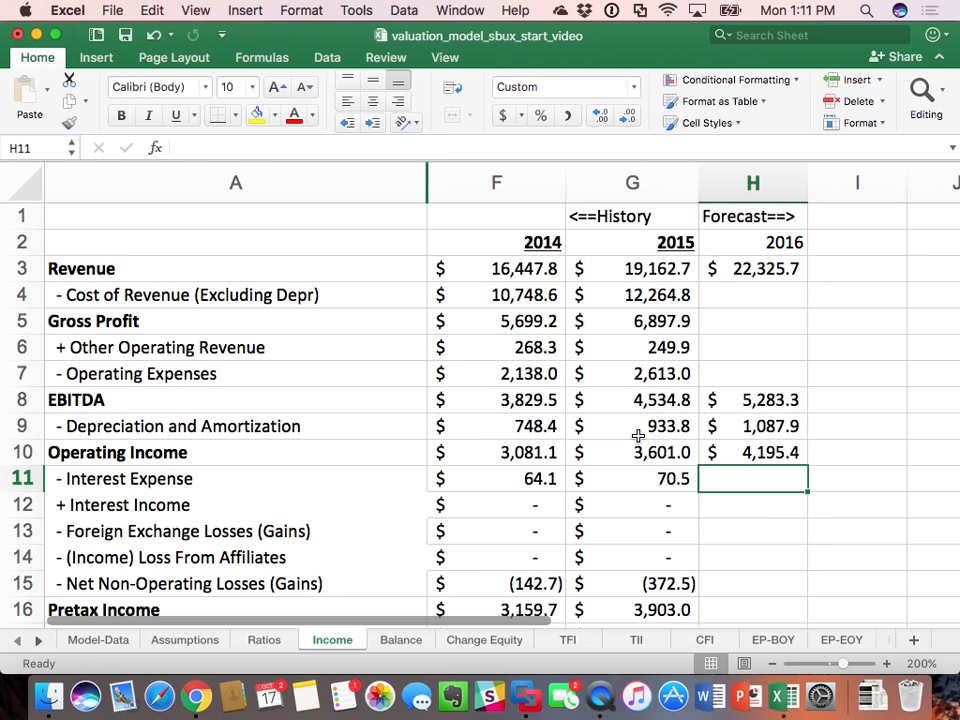
scroll(638, 436, "down", 3)
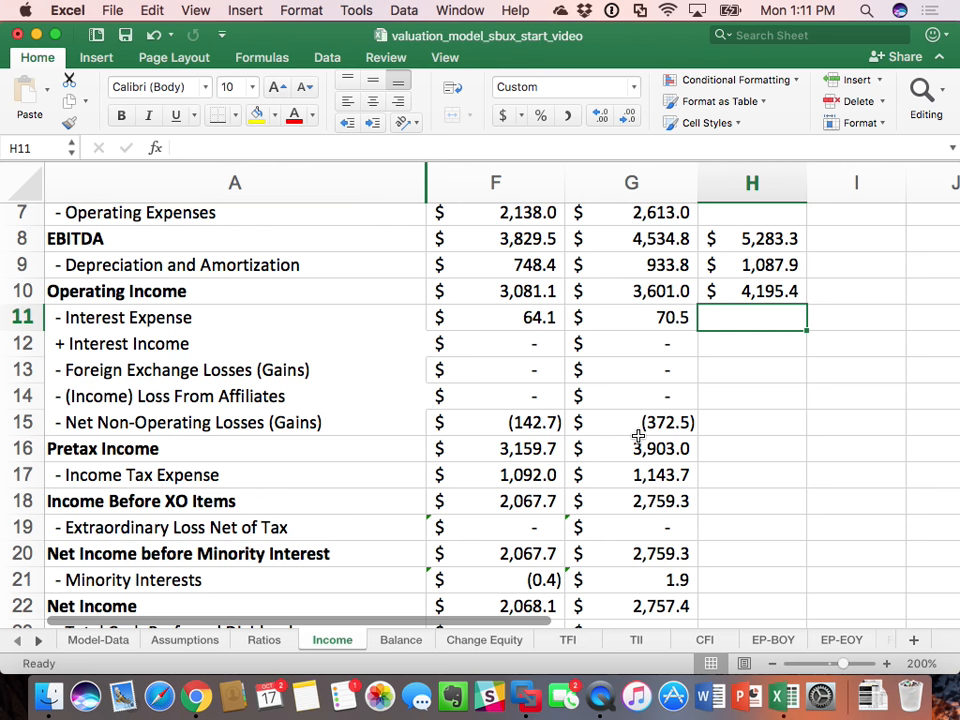
Step: Link 2016 Interest Expense in H11 of the Income sheet to the 2015 figure, using =G11
type("=")
key("Left")
key("Return")
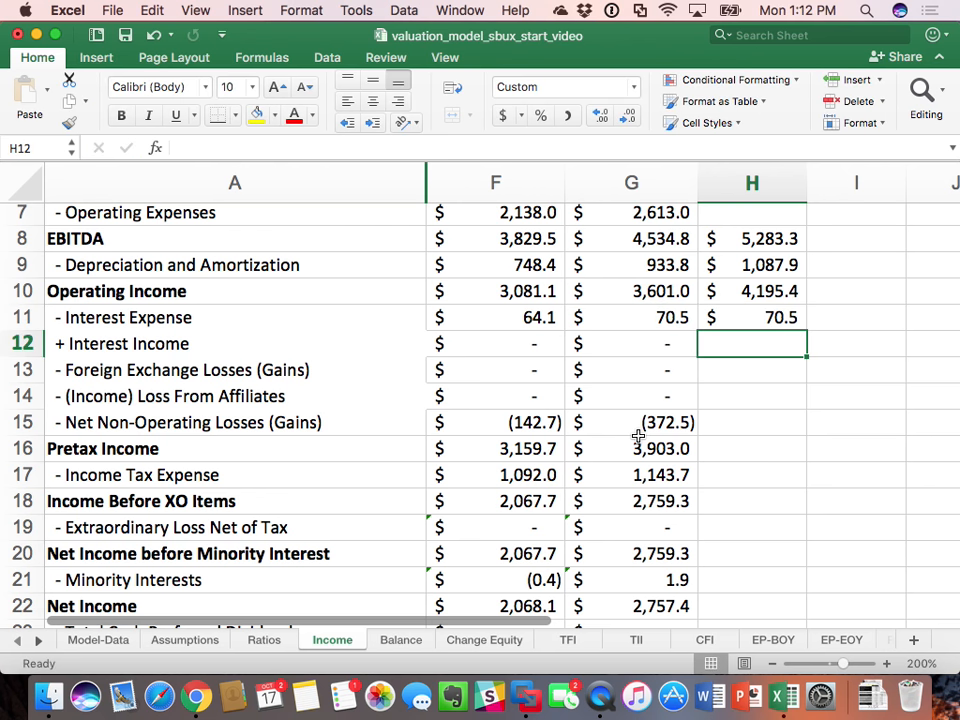
Step: Link 2016 Interest Income in H12 to the 2015 figure with =G12, and enter 0 for Foreign Exchange Losses in H13
type("=")
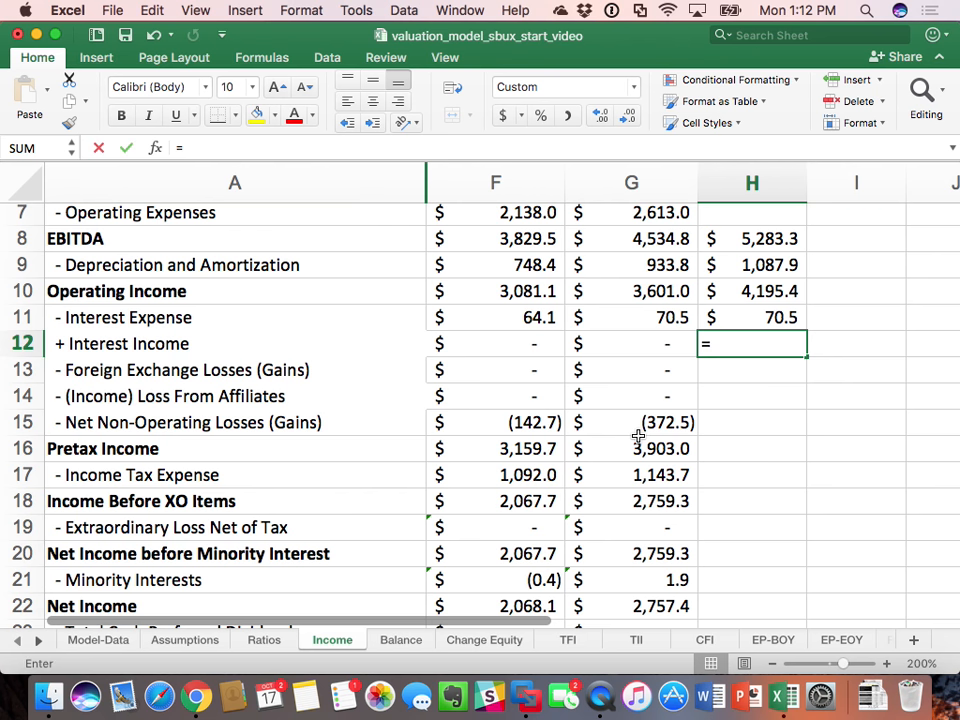
key("Left")
key("Return")
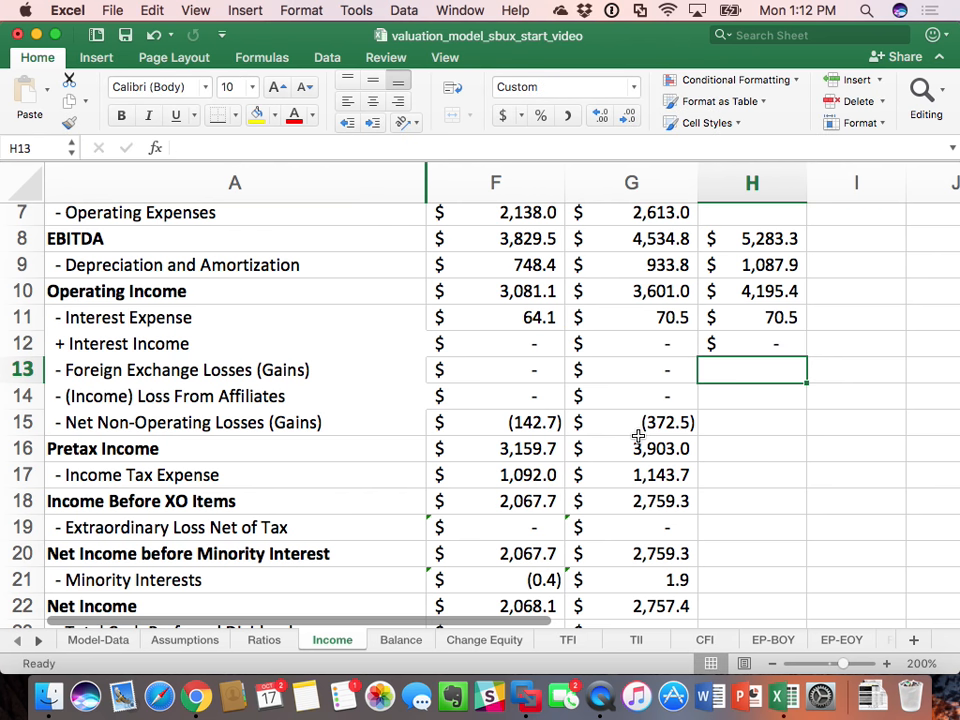
type("0")
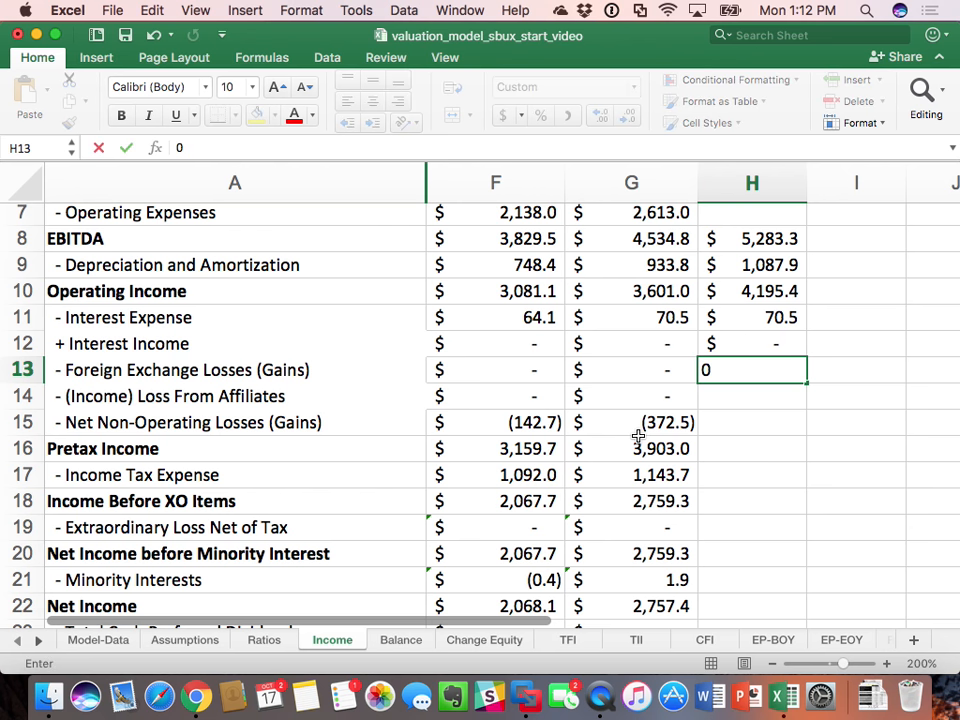
key("Return")
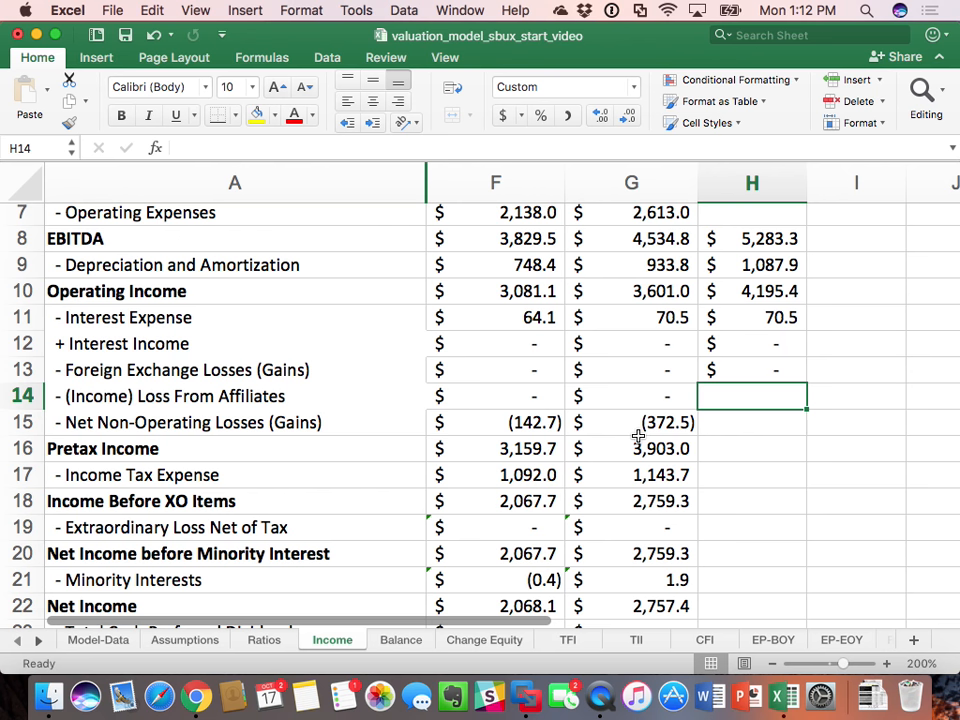
type("=")
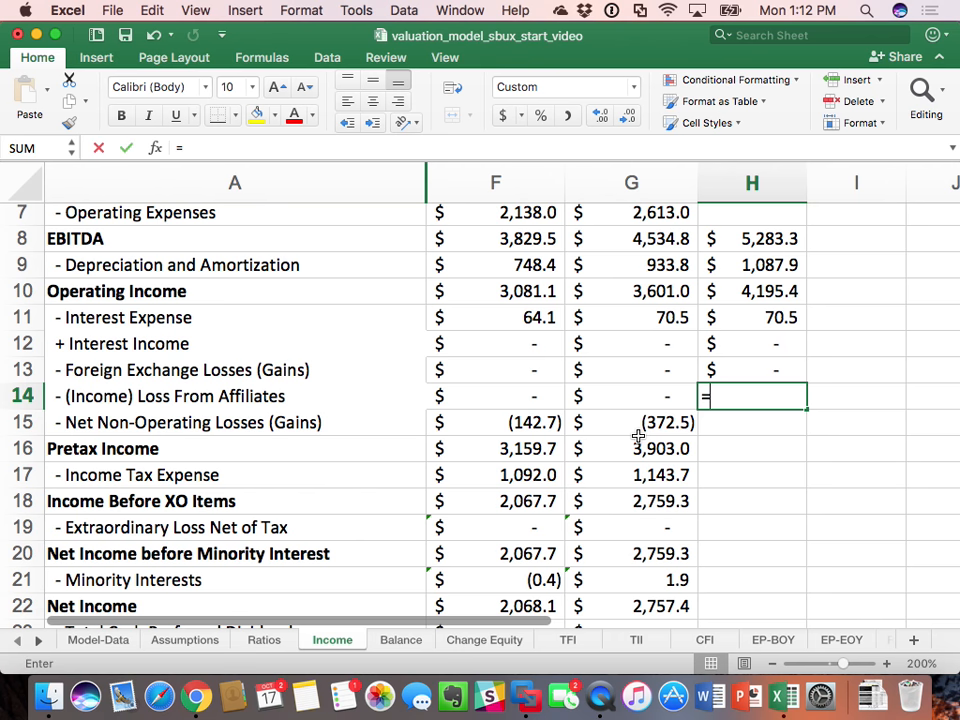
left_click(257, 642)
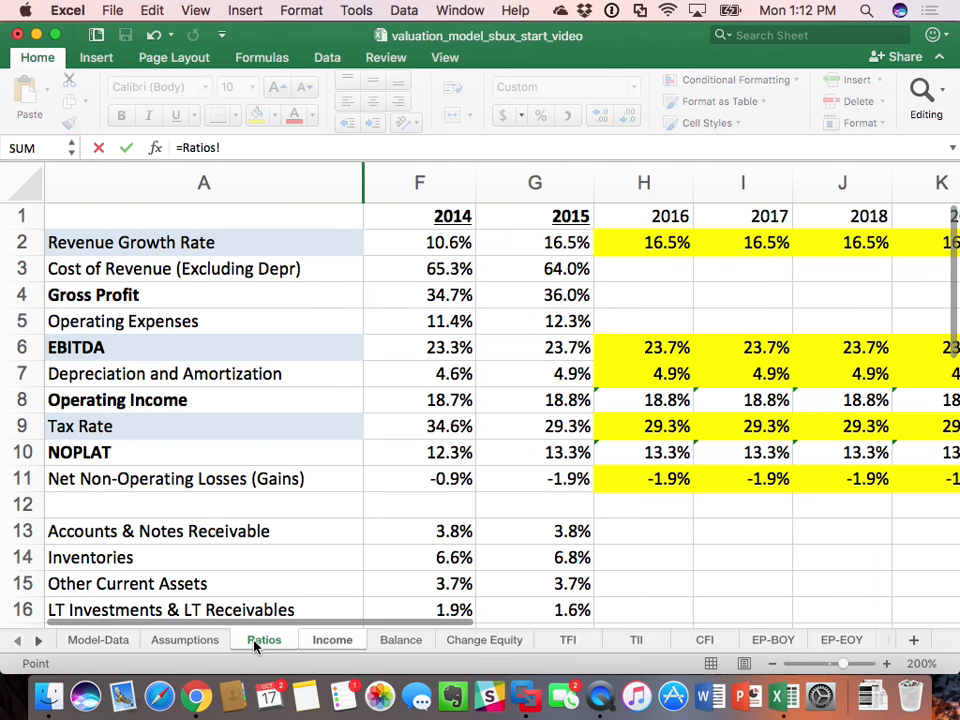
left_click(655, 478)
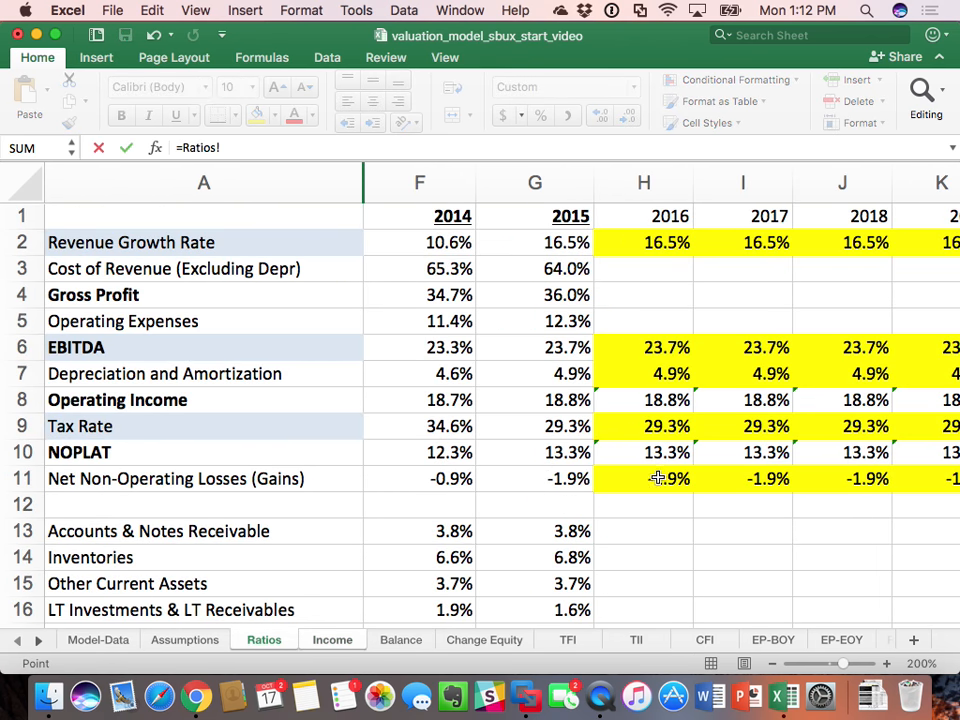
type("*")
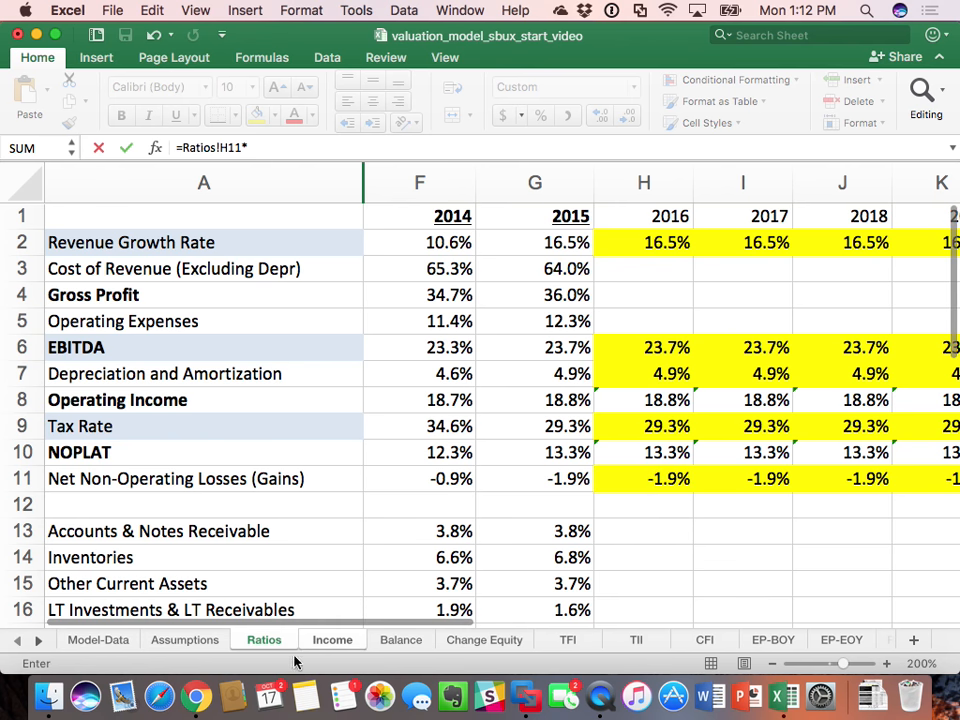
left_click(340, 640)
scroll(557, 459, "up", 3)
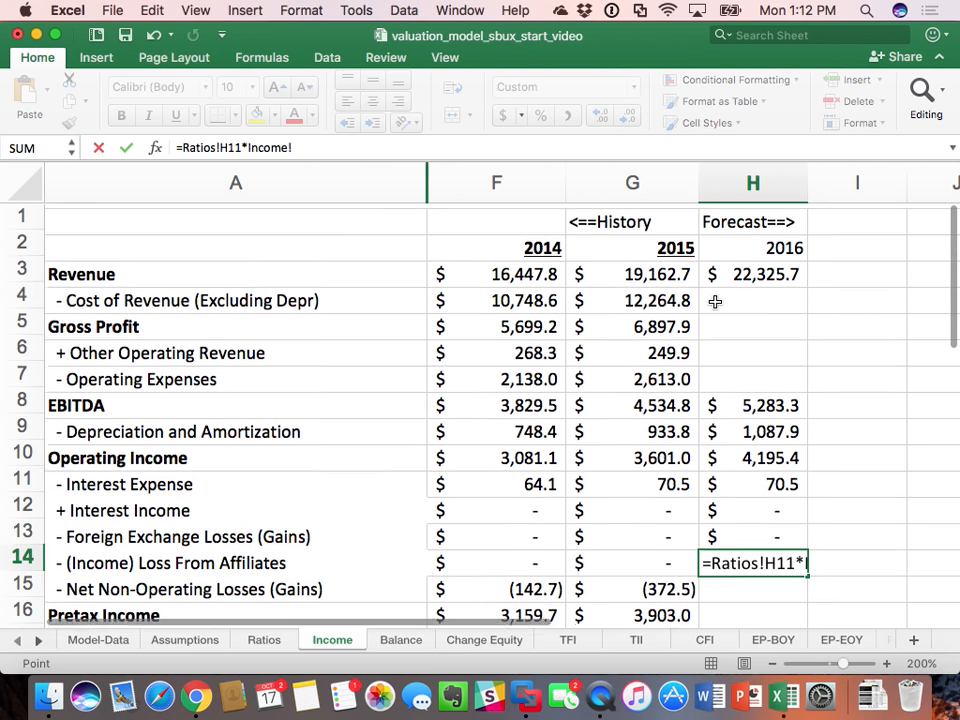
left_click(752, 269)
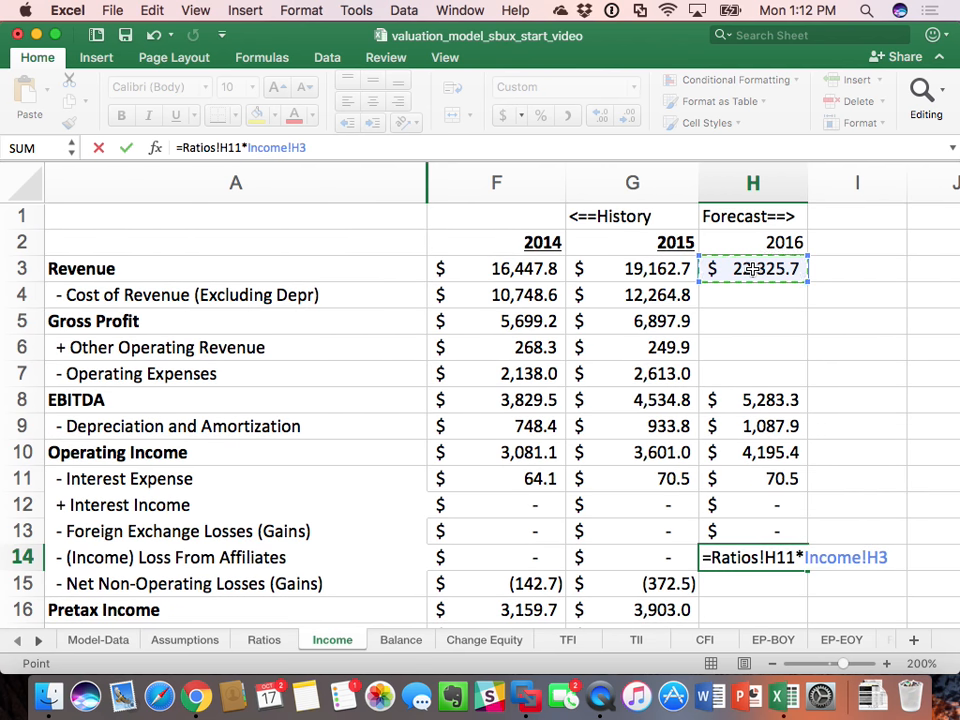
key("Return")
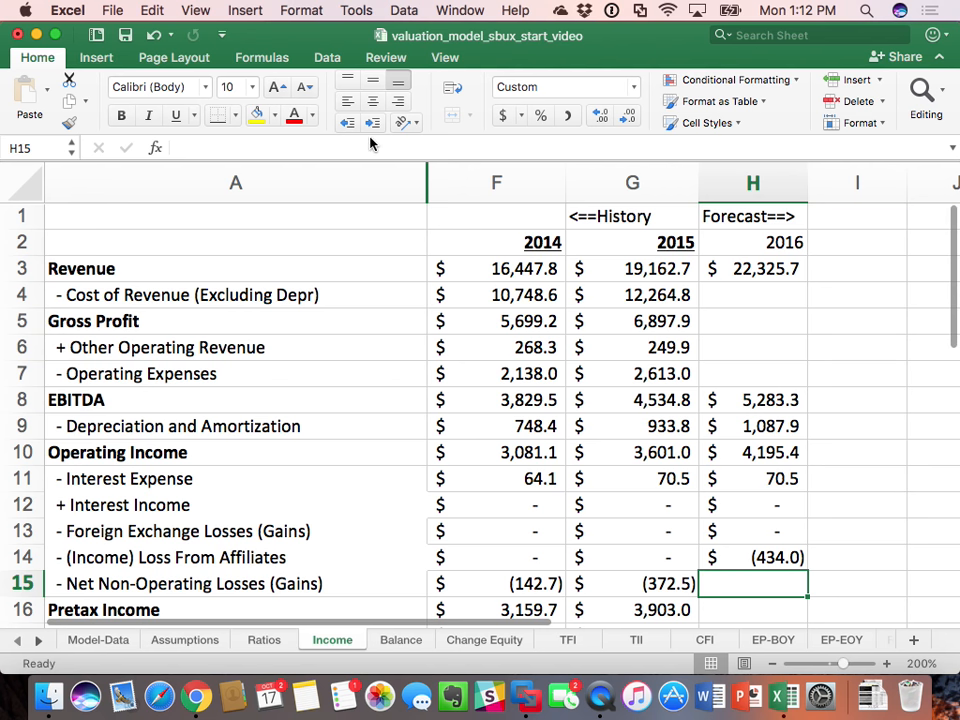
left_click(155, 36)
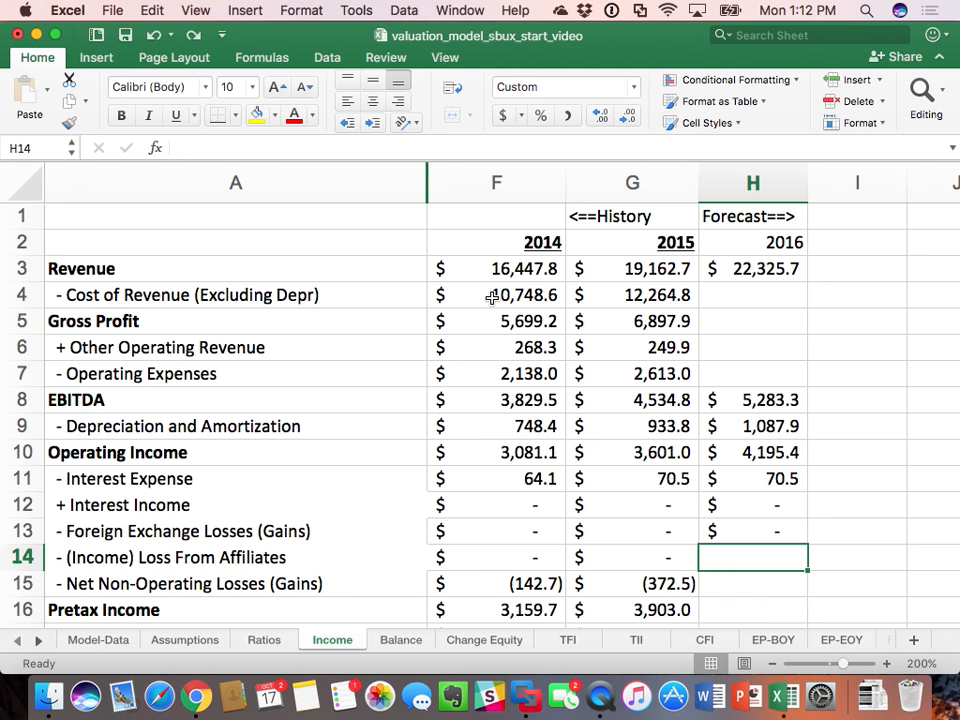
Step: Calculate 2016 Net Non-Operating Losses in H15 of the Income sheet as the ratio times revenue, using =Ratios!H11*Income!H3
left_click(736, 582)
type("=")
left_click(264, 641)
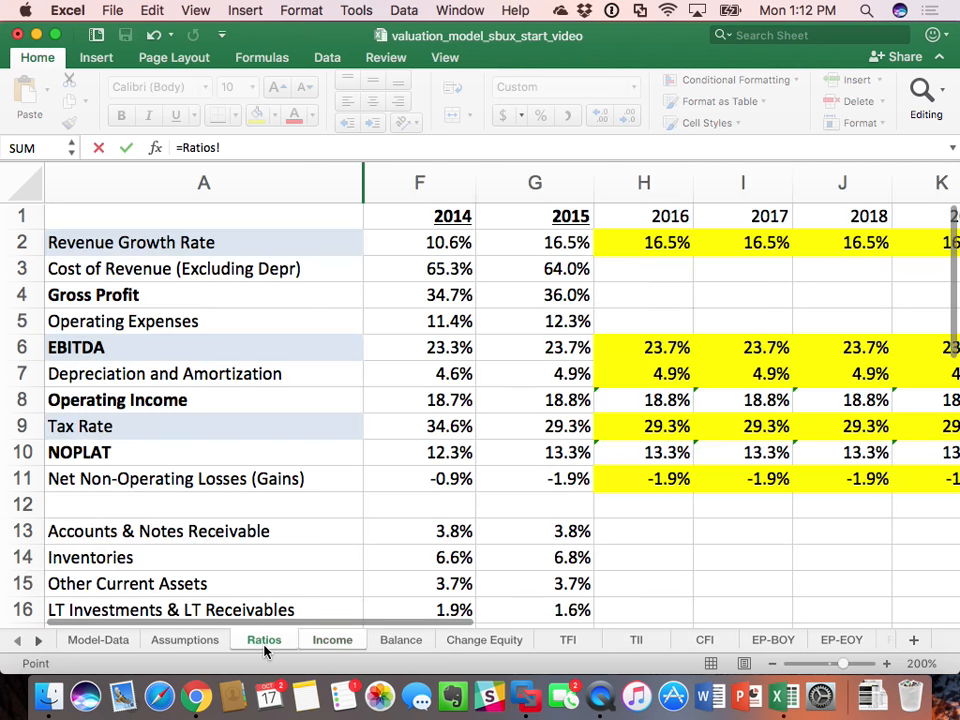
left_click(649, 481)
type("*")
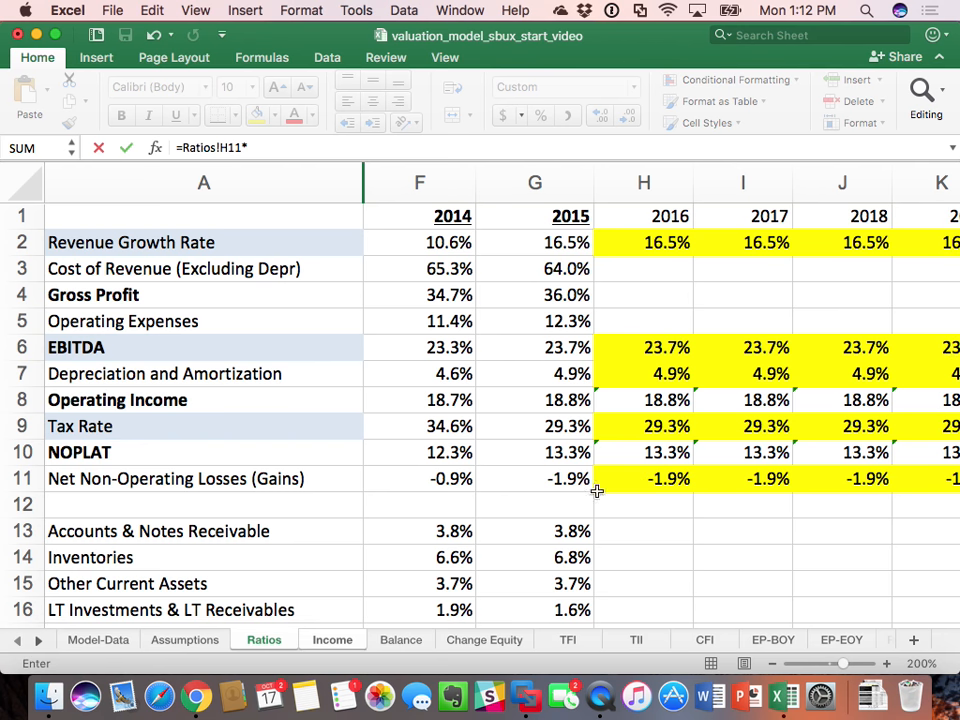
left_click(332, 640)
left_click(745, 270)
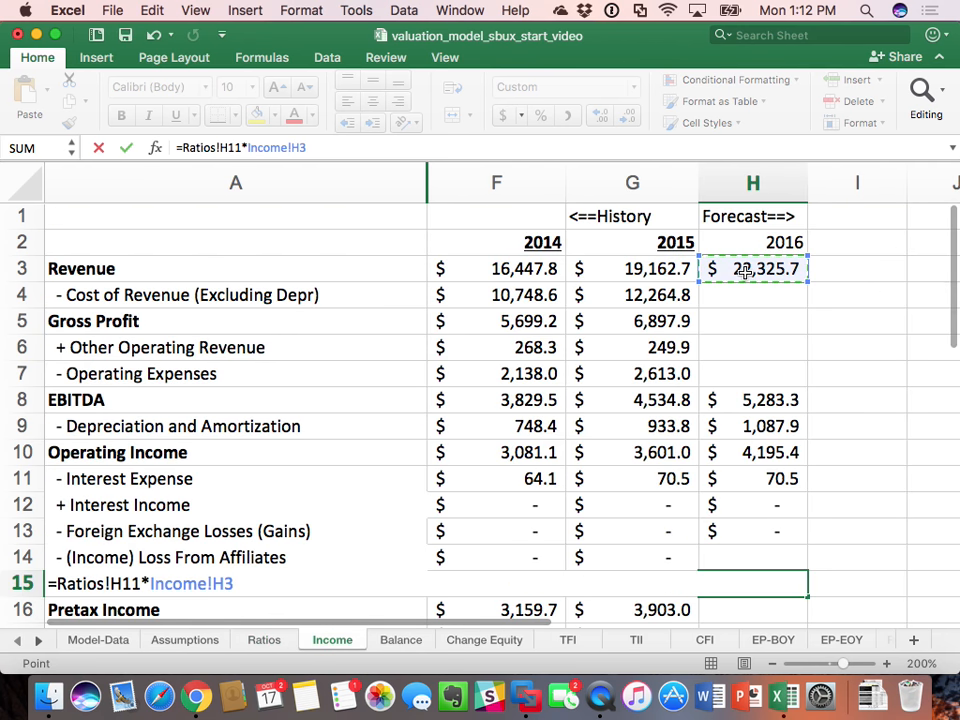
key("Return")
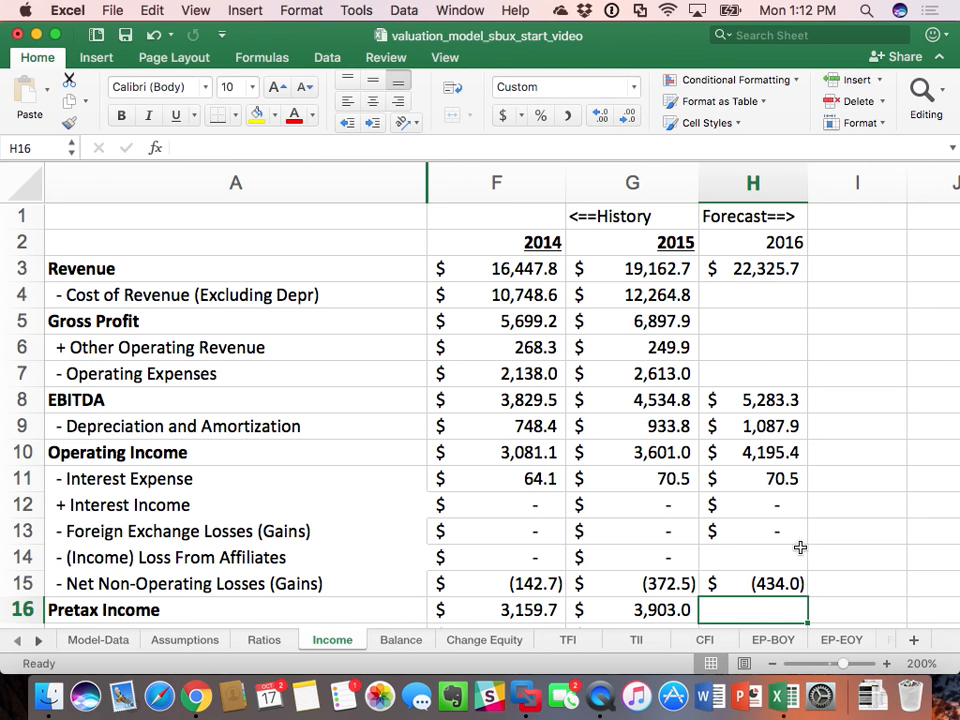
Step: Link 2016 (Income) Loss From Affiliates in H14 to the 2015 figure, using =G14
left_click(764, 561)
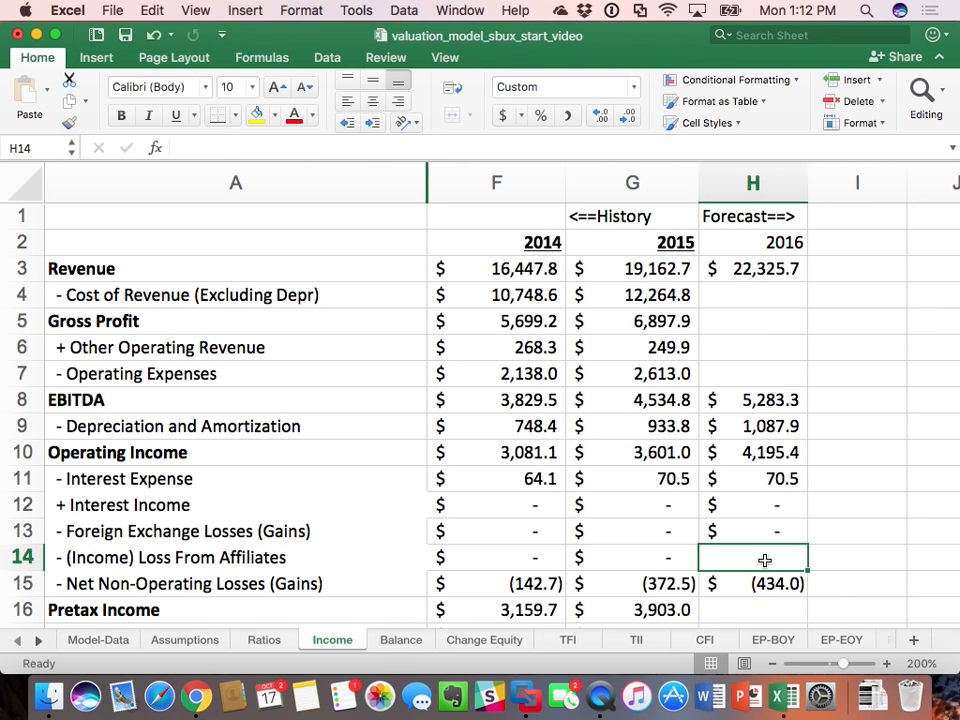
type("=")
key("Left")
key("Return")
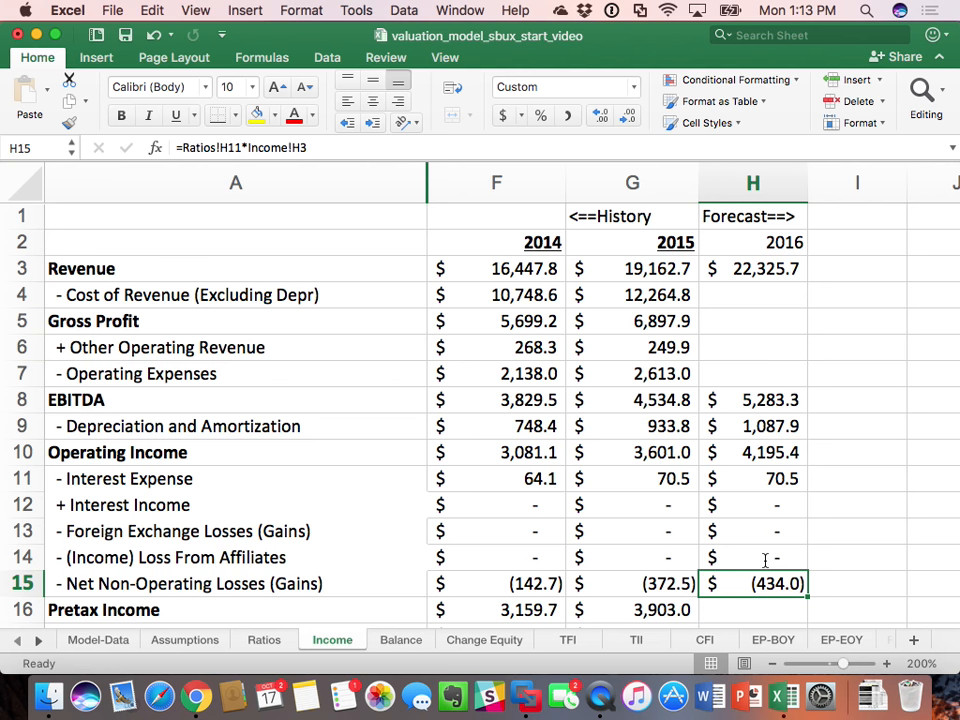
Step: Copy the 2015 Pretax Income formula from G16 into H16 for 2016
key("Down")
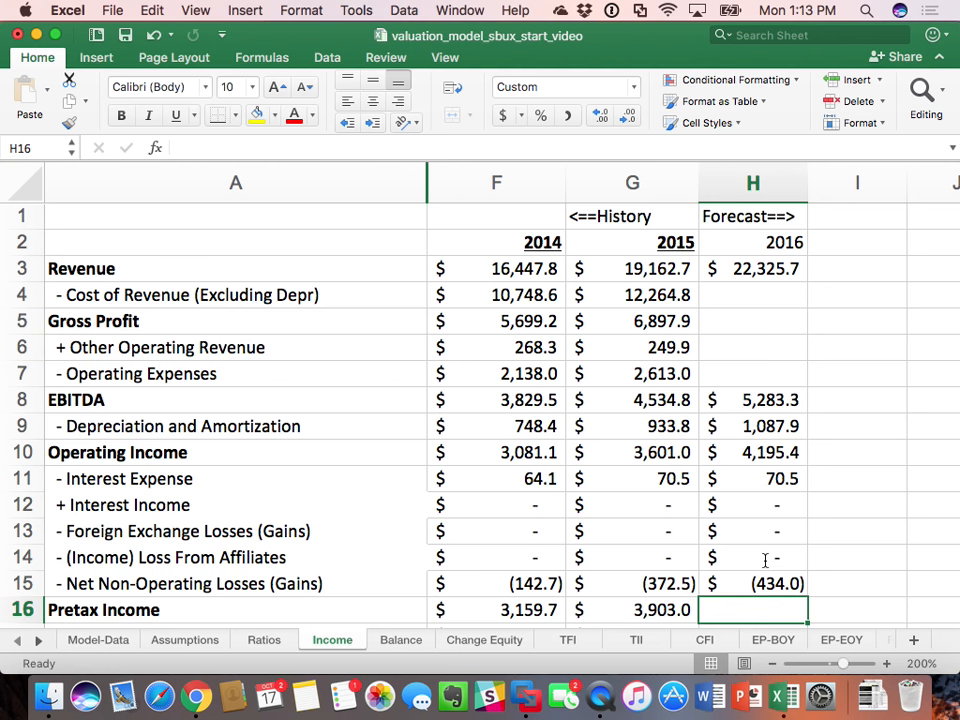
left_click(648, 607)
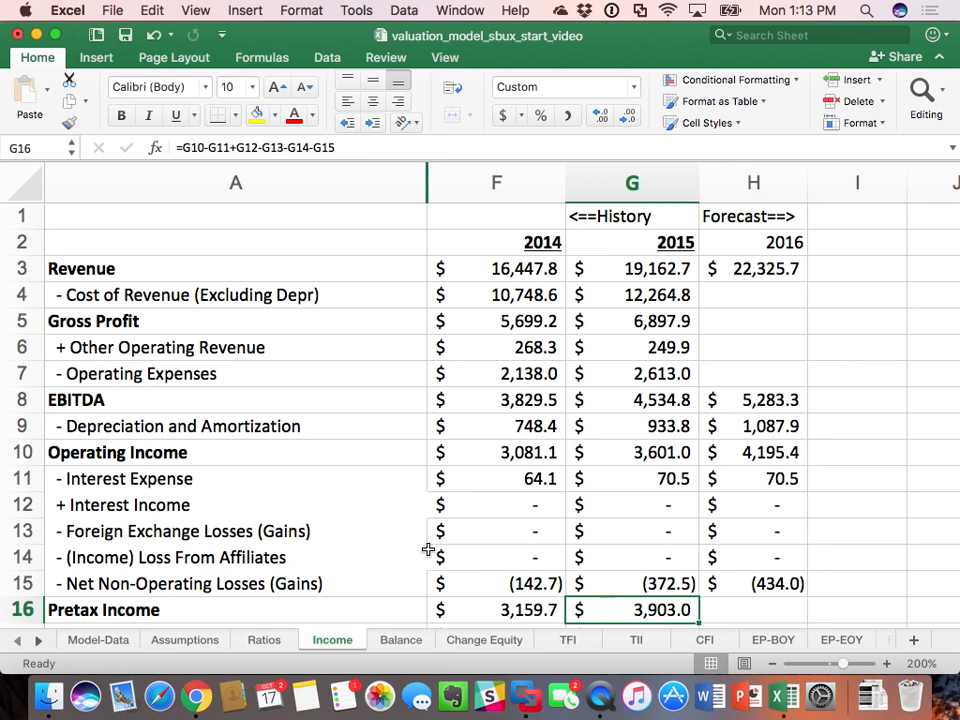
key("super+c")
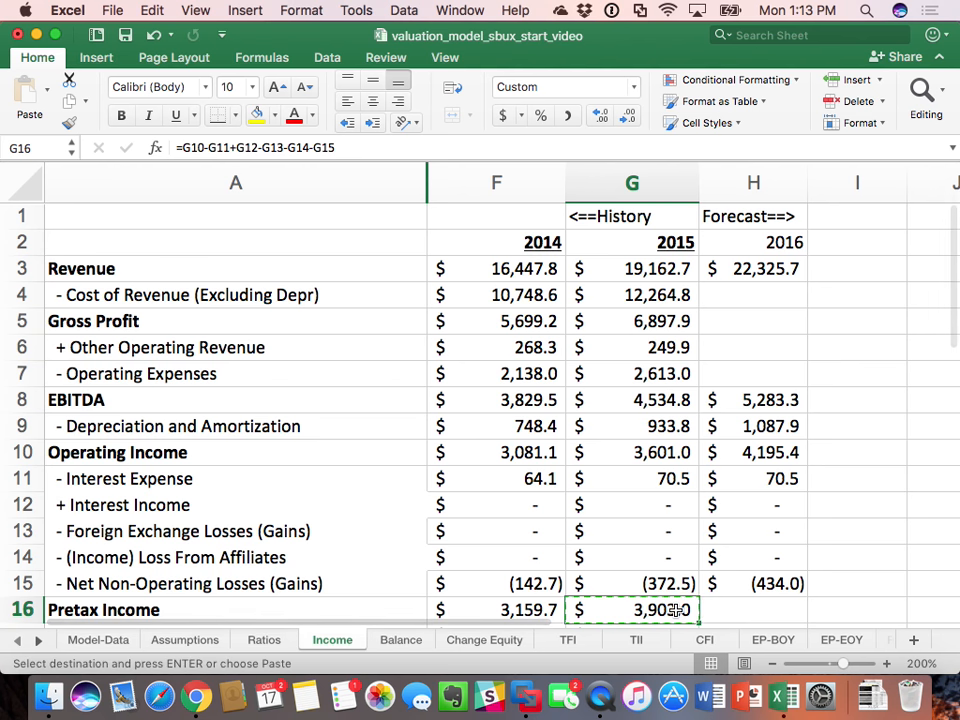
left_click(715, 612)
key("super+v")
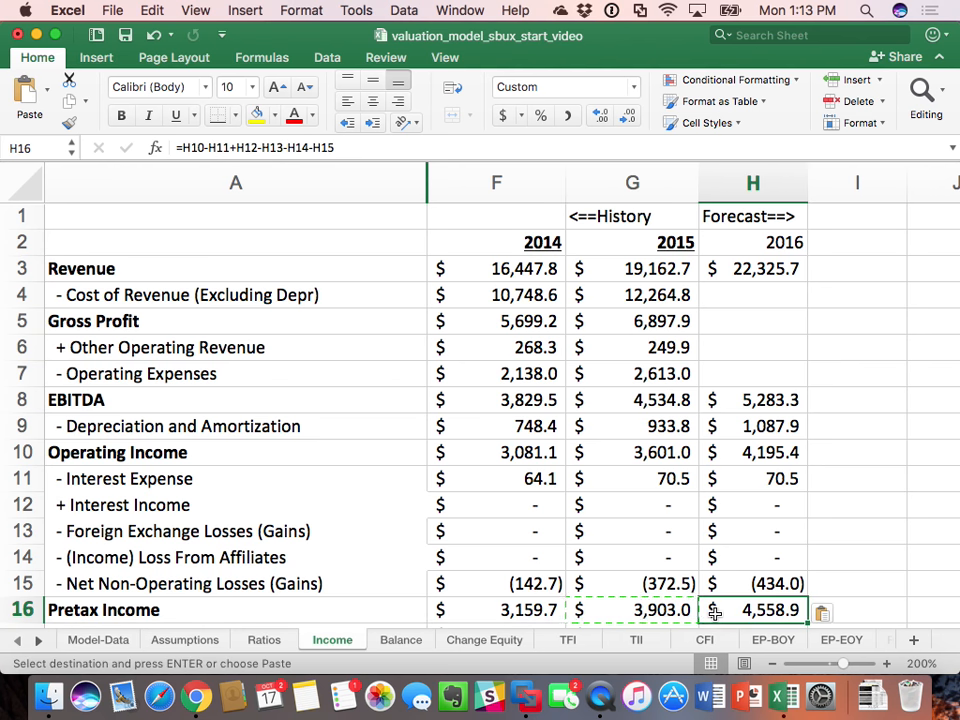
Step: Calculate 2016 Income Tax Expense in H17 as the tax rate times pretax income, using =Ratios!H9*Income!H16
scroll(716, 470, "down", 8)
scroll(716, 468, "up", 3)
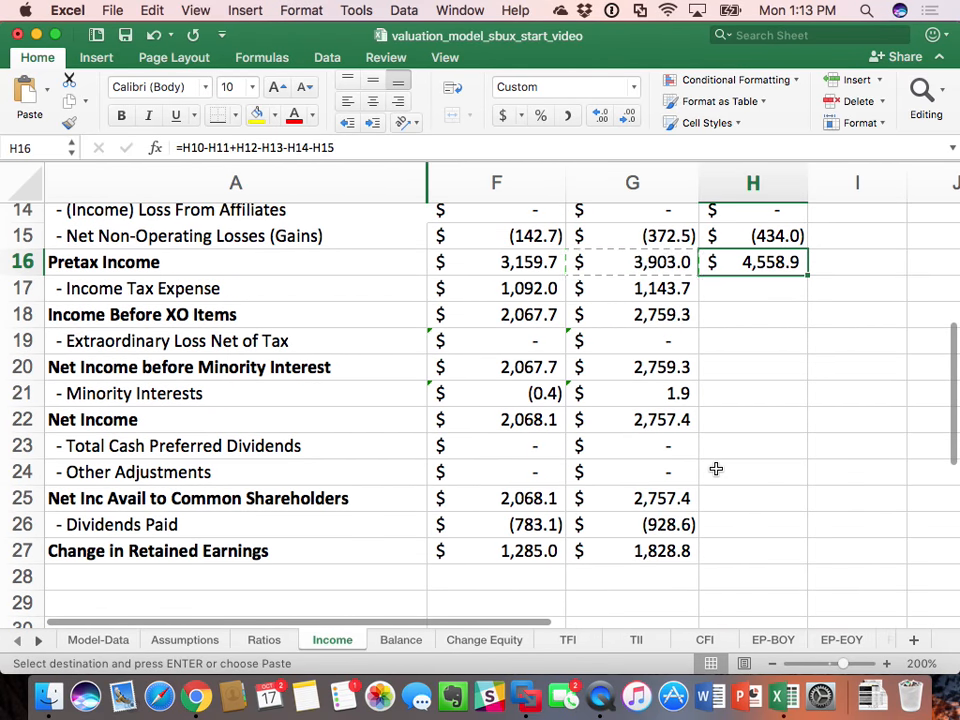
left_click(749, 288)
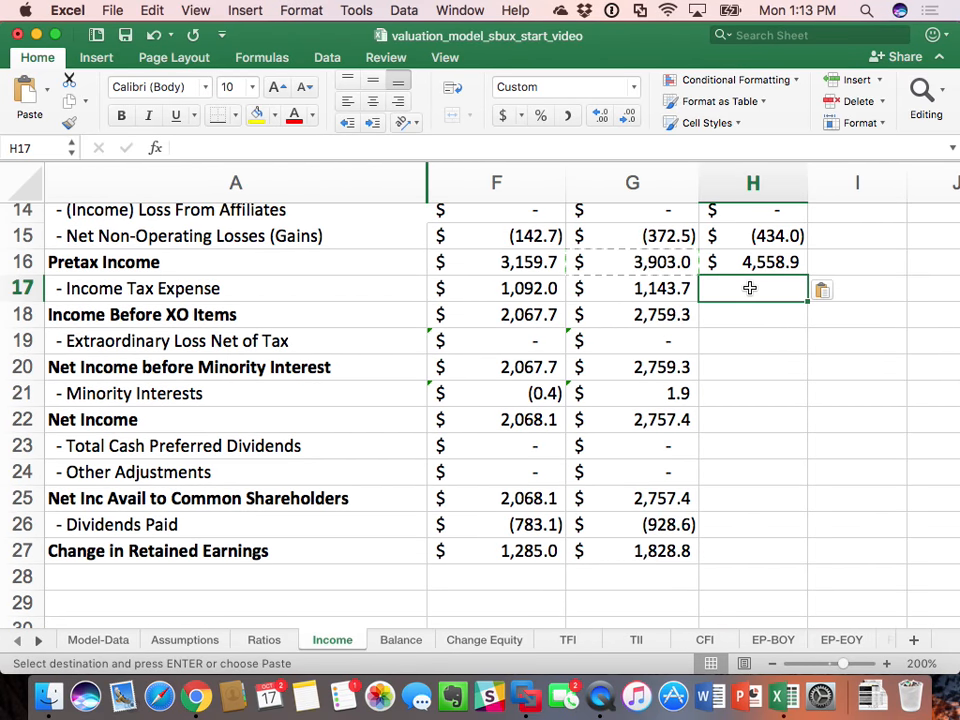
type("=")
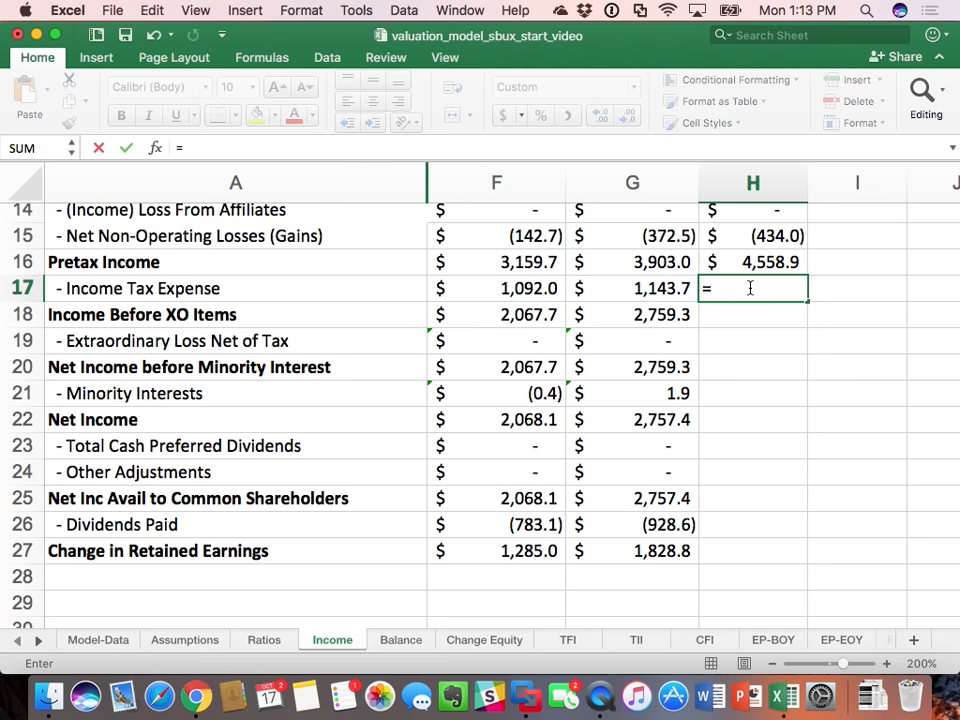
left_click(276, 645)
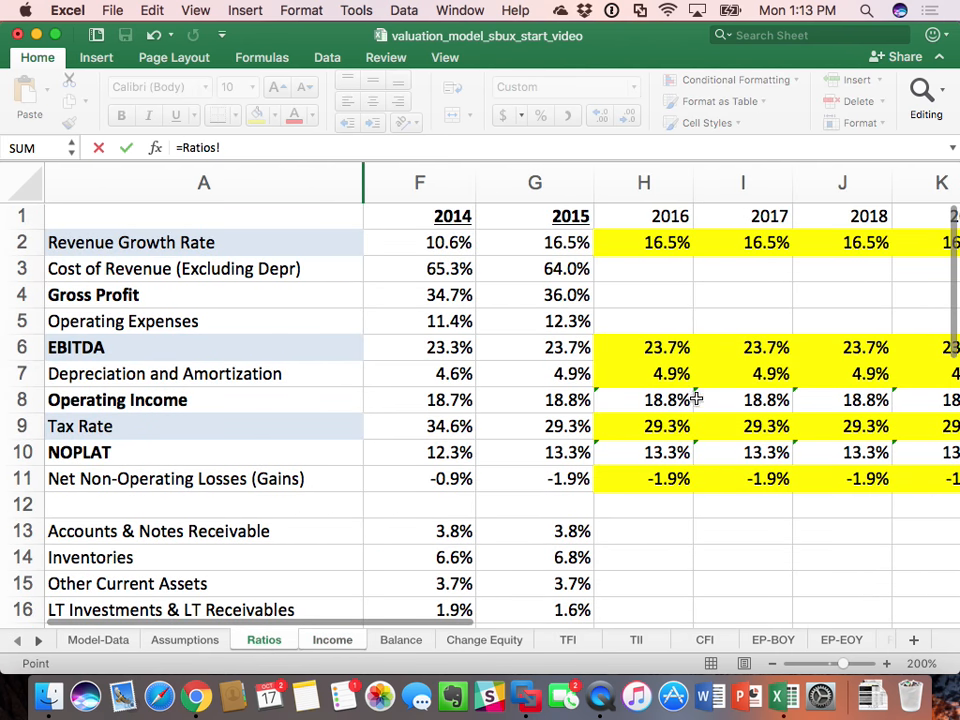
left_click(650, 425)
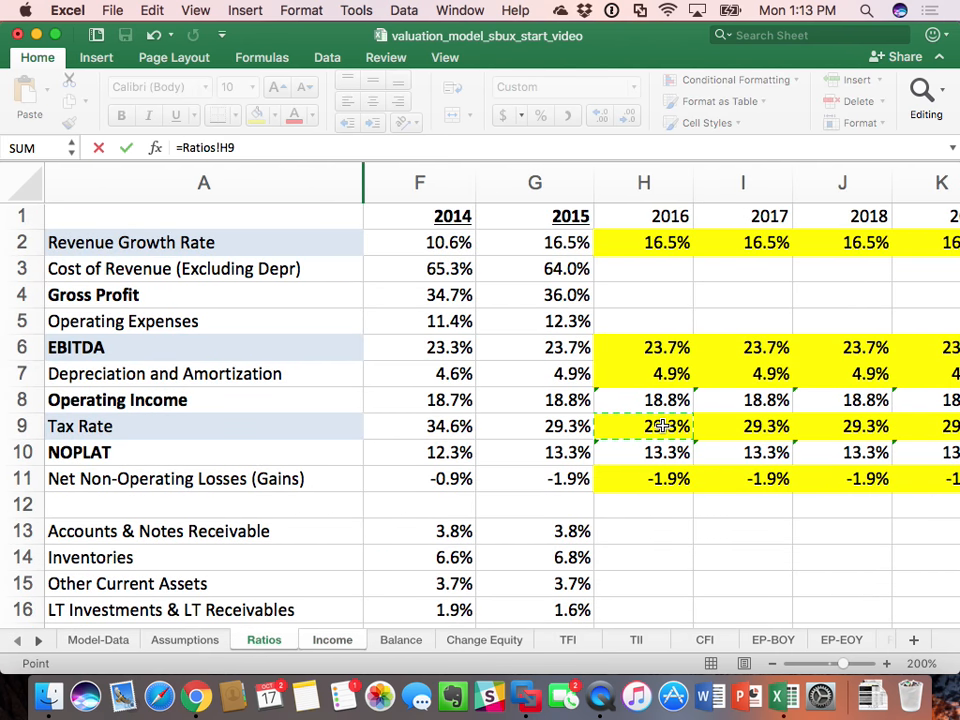
type("*")
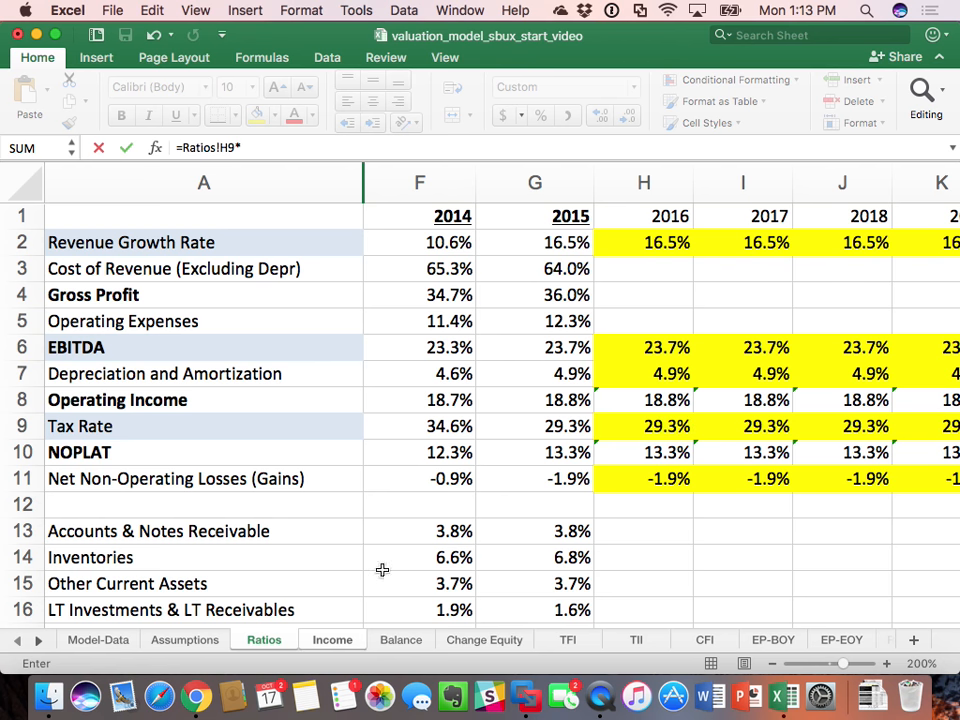
left_click(332, 640)
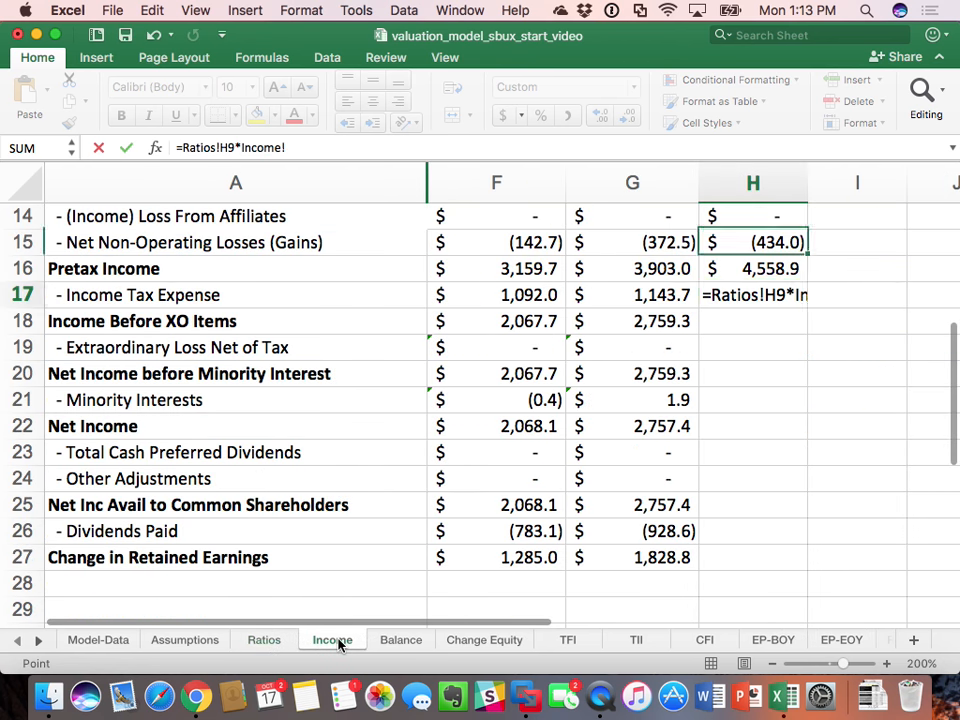
left_click(775, 268)
key("Return")
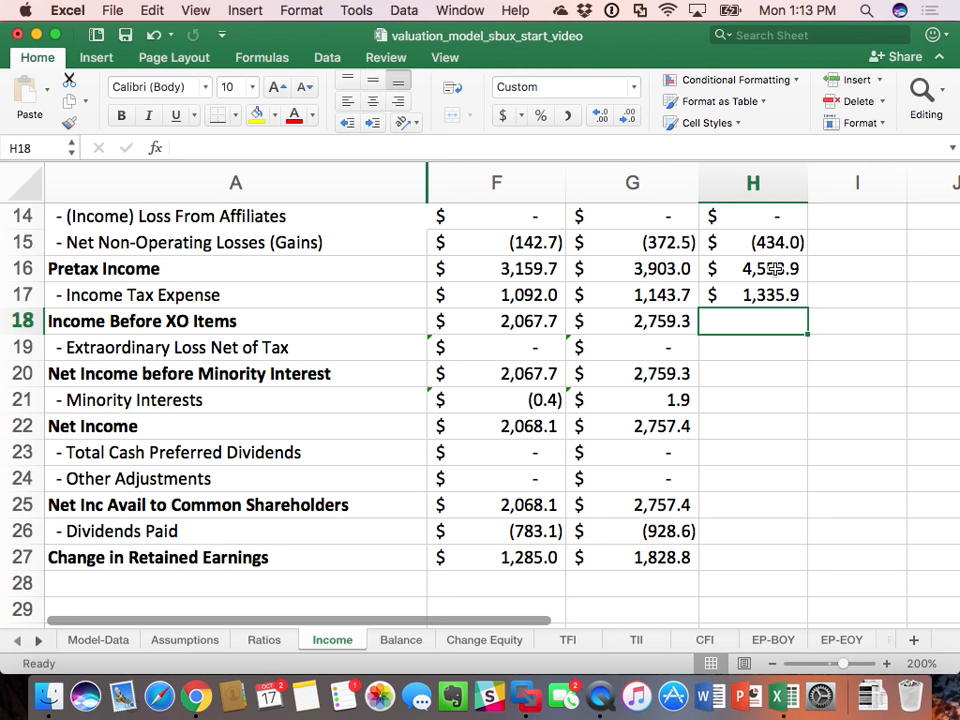
Step: Calculate 2016 Income Before XO Items in H18 as pretax income less income tax, using =H16-H17
type("=")
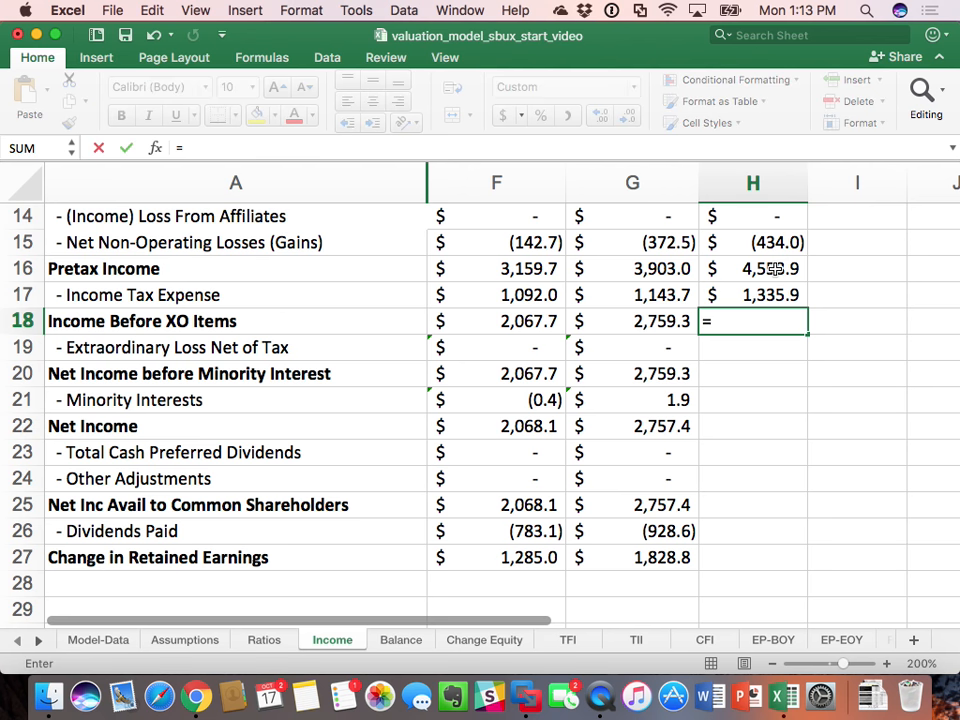
left_click(775, 268)
type("-")
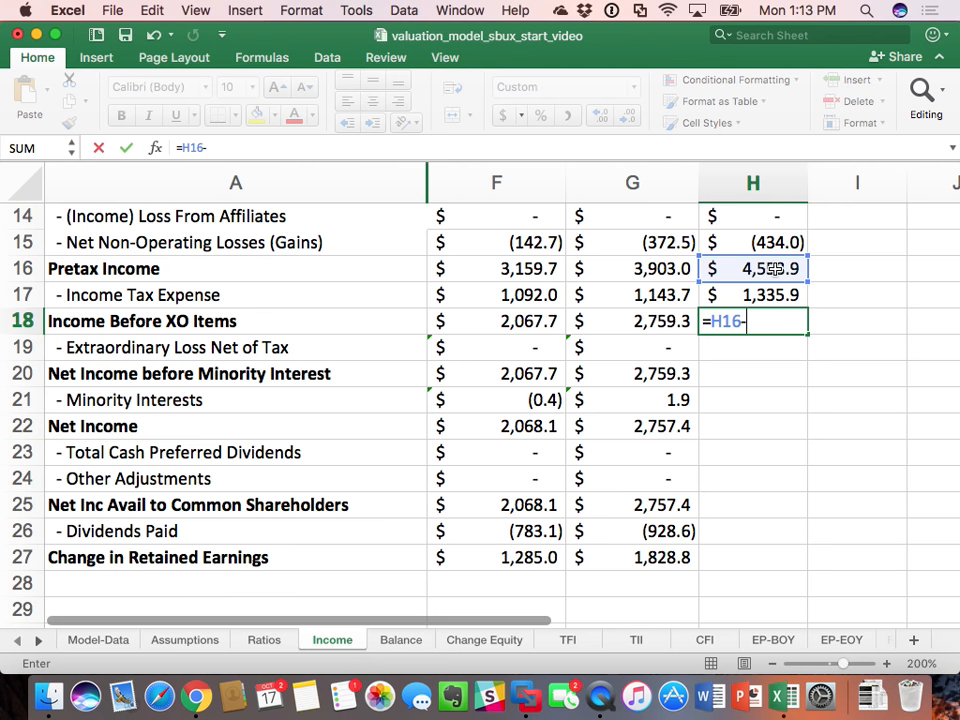
key("Up")
key("Return")
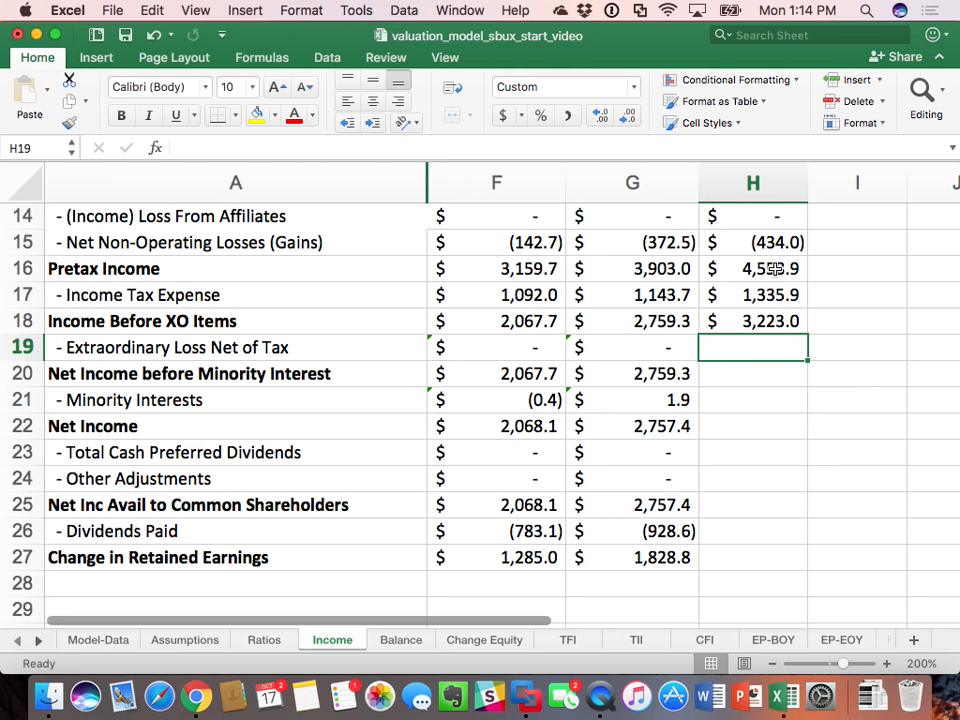
Step: Review the formula in H18 and enter 0 for the 2016 Extraordinary Loss Net of Tax in H19
left_click(785, 321)
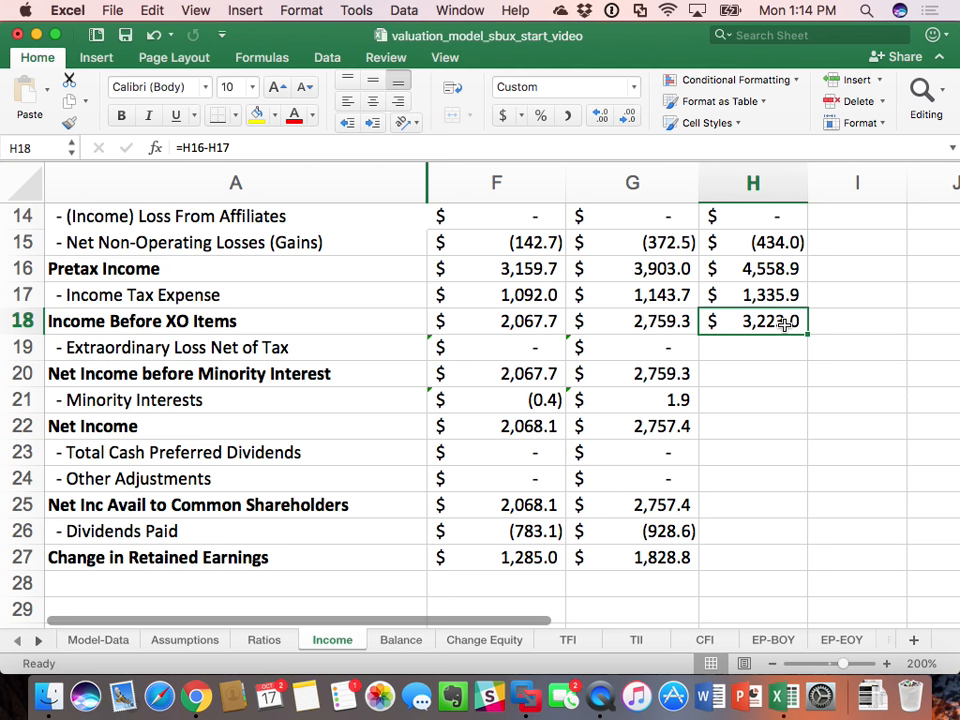
key("Return")
type("0")
key("Return")
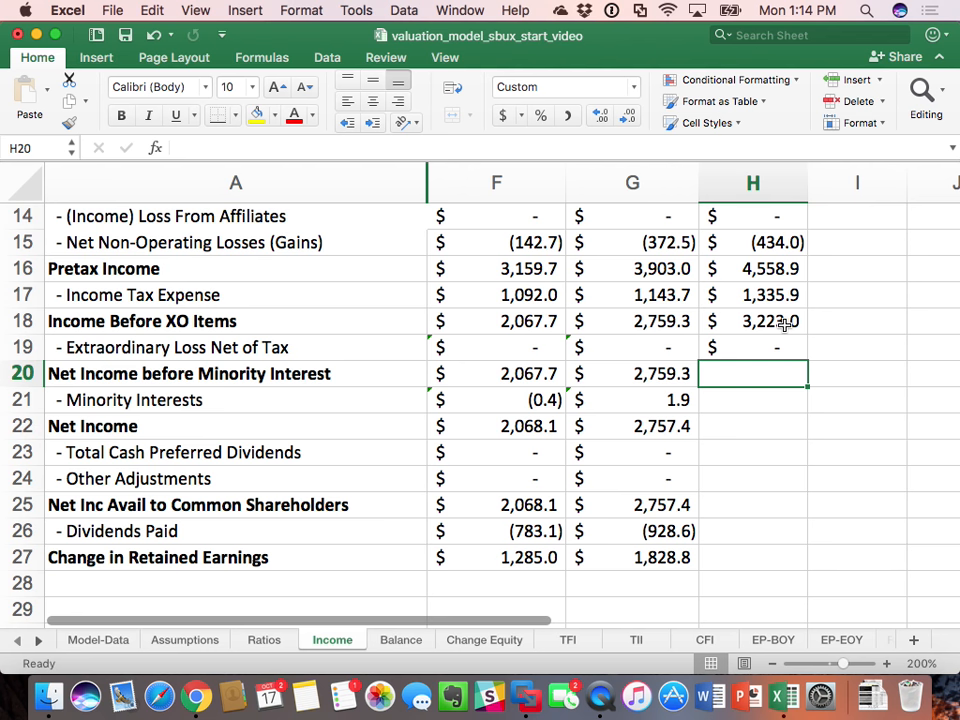
Step: Calculate 2016 Net Income before Minority Interest in H20 as income before XO items less extraordinary loss, using =H18-H19
type("=")
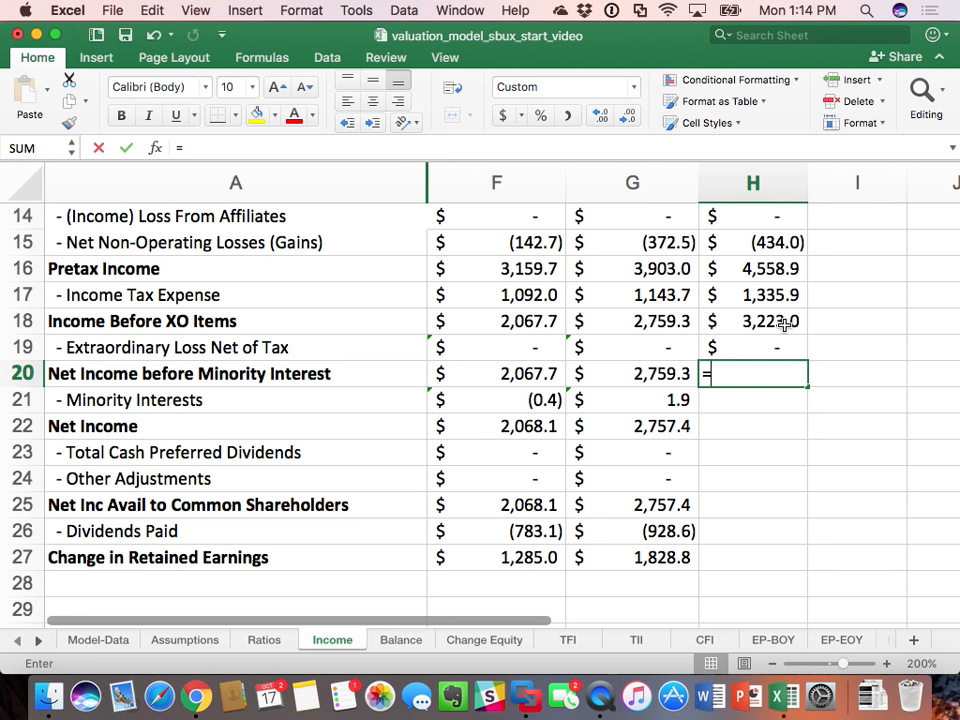
left_click(785, 322)
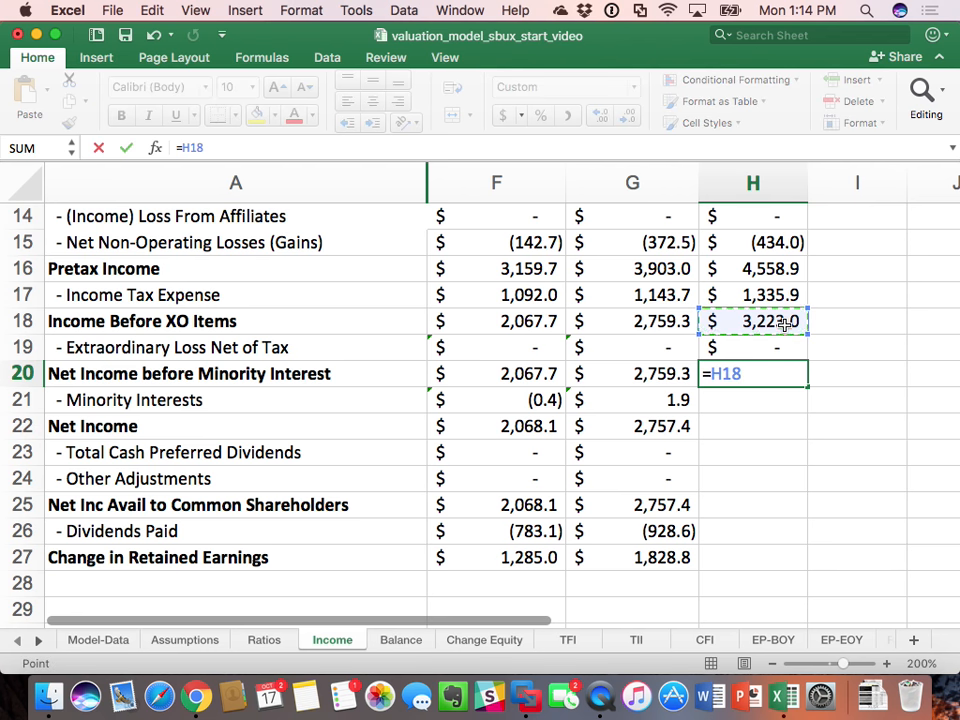
type("-")
key("Down")
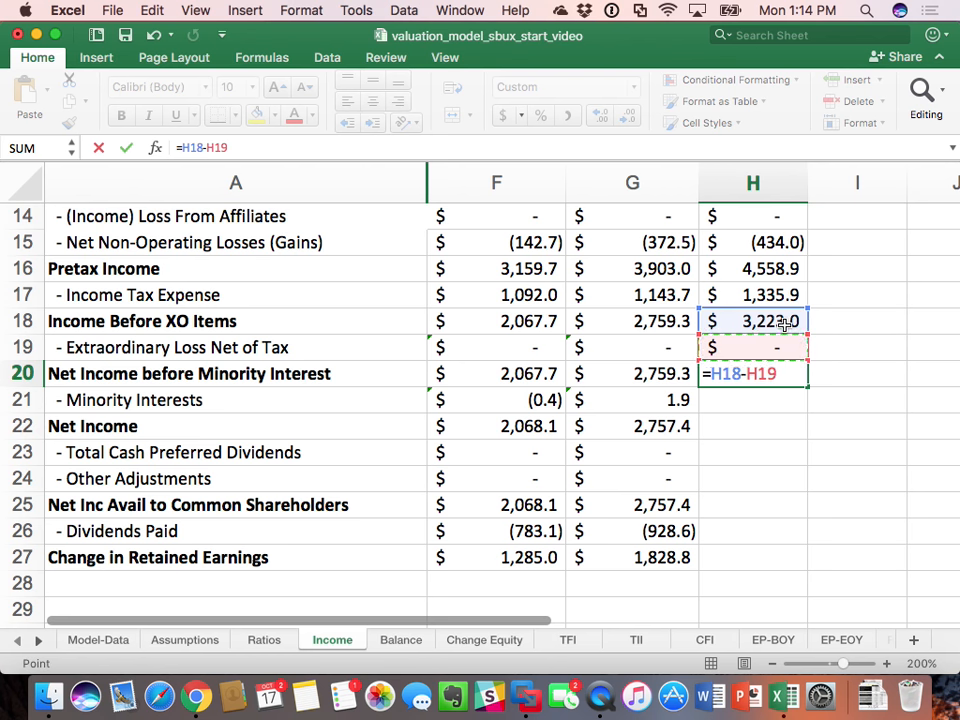
key("Return")
Step: Set 2016 Minority Interests in H21 equal to the 2015 amount with =G21
type("=")
key("Left")
key("Return")
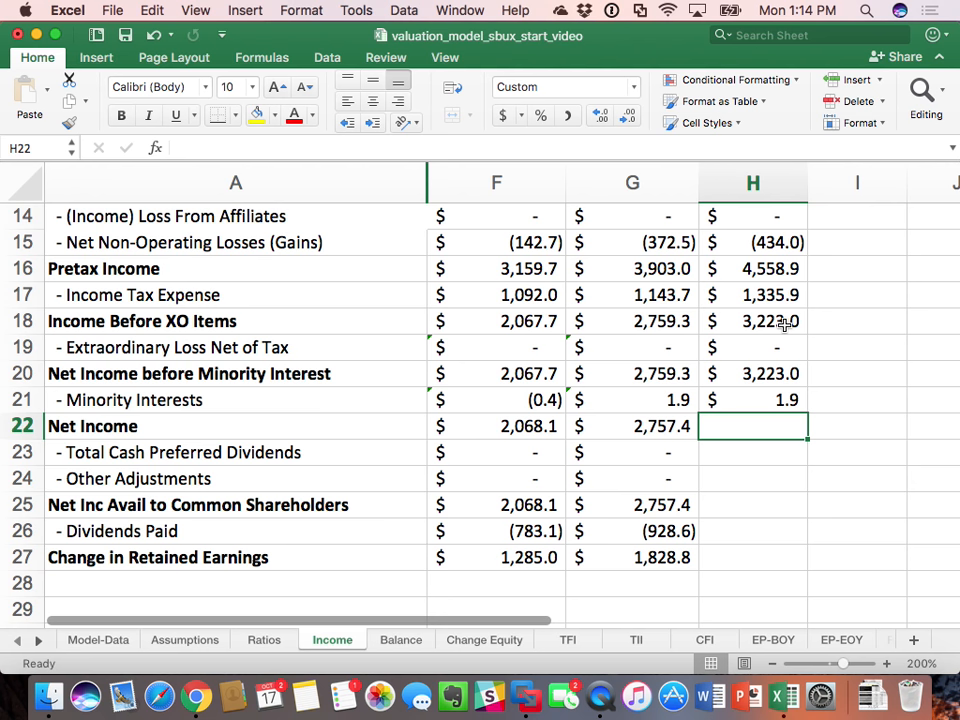
Step: Calculate 2016 Net Income in H22 as net income before minority interest less minority interests, using =H20-H21
type("=")
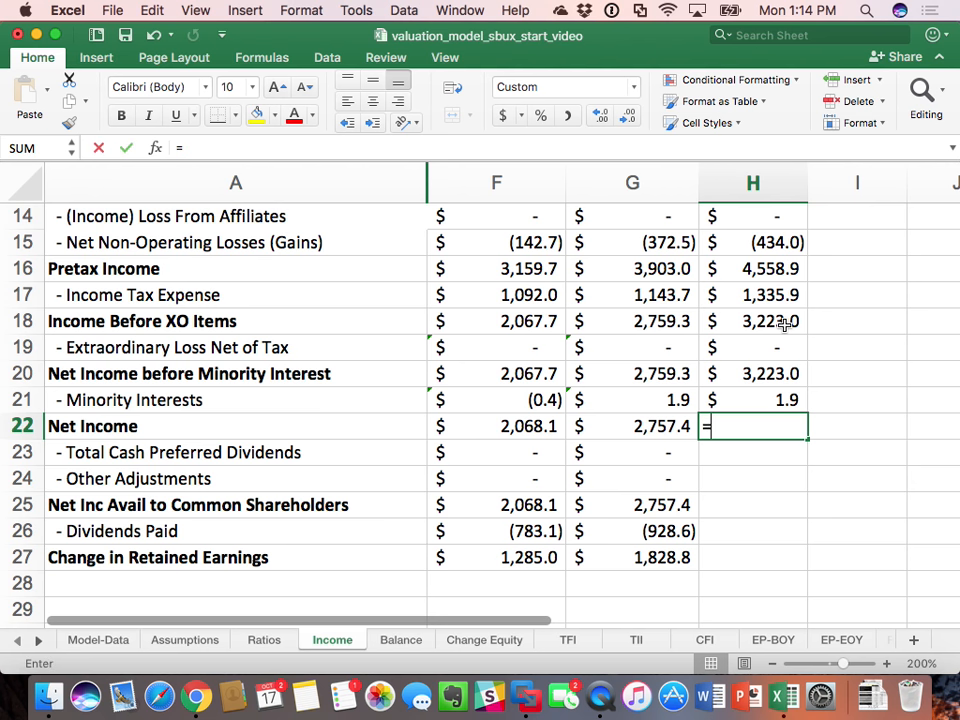
key("Up")
key("Up")
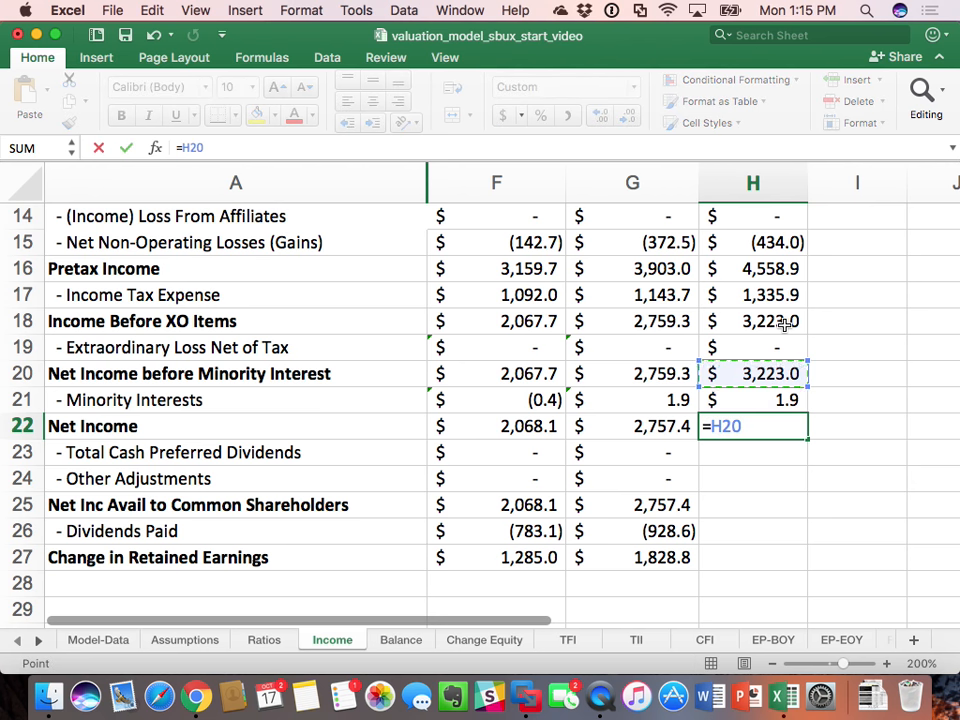
type("-")
key("Up")
key("Return")
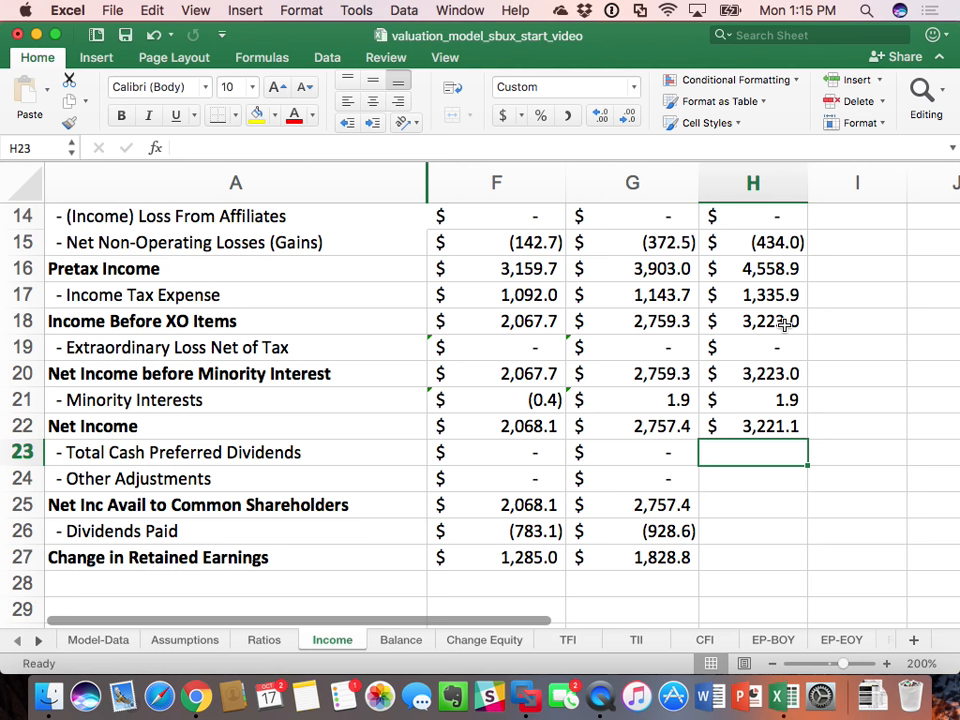
Step: Set 2016 Total Cash Preferred Dividends in H23 to =G23 and enter 0 for Other Adjustments in H24
type("=")
key("Left")
key("Return")
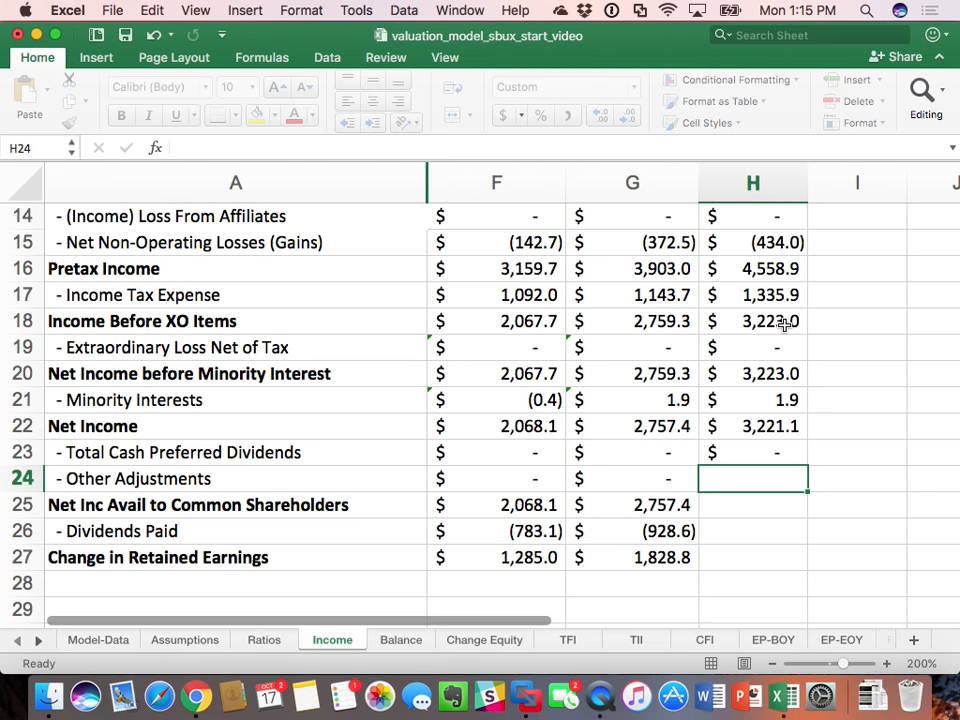
type("0")
key("Return")
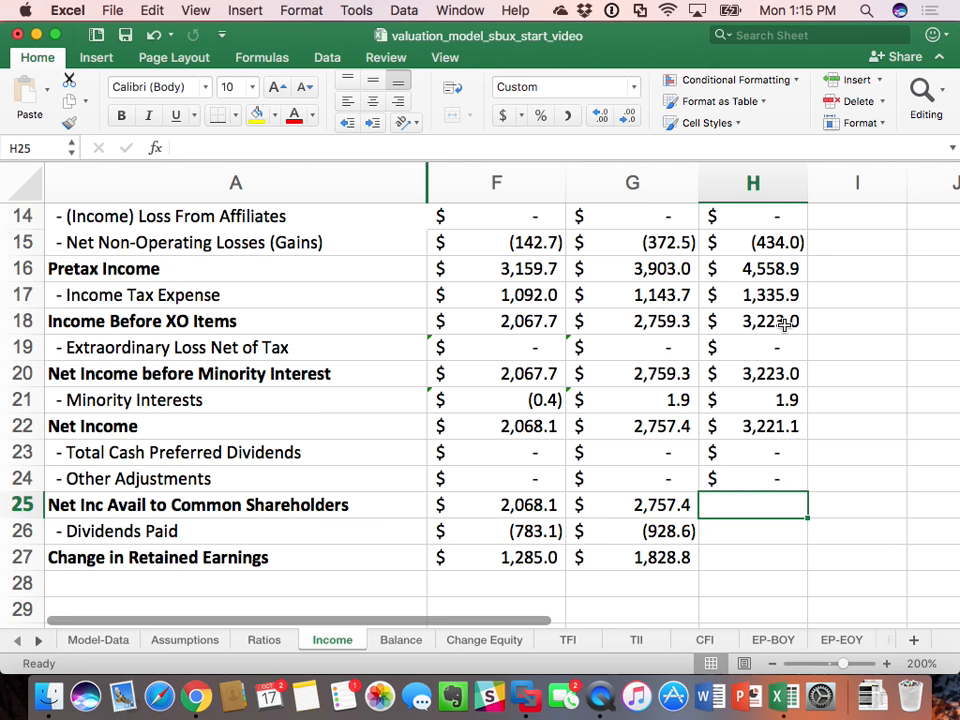
Step: Copy the 2015 Net Inc Avail to Common Shareholders formula from G25 into H25 for 2016
left_click(655, 504)
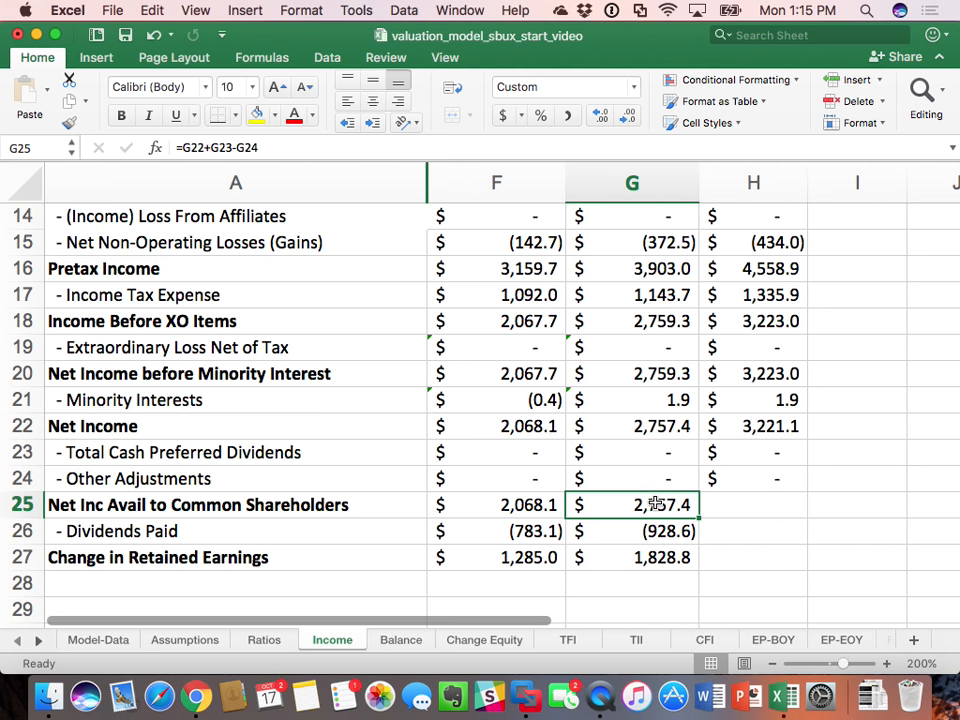
key("super+c")
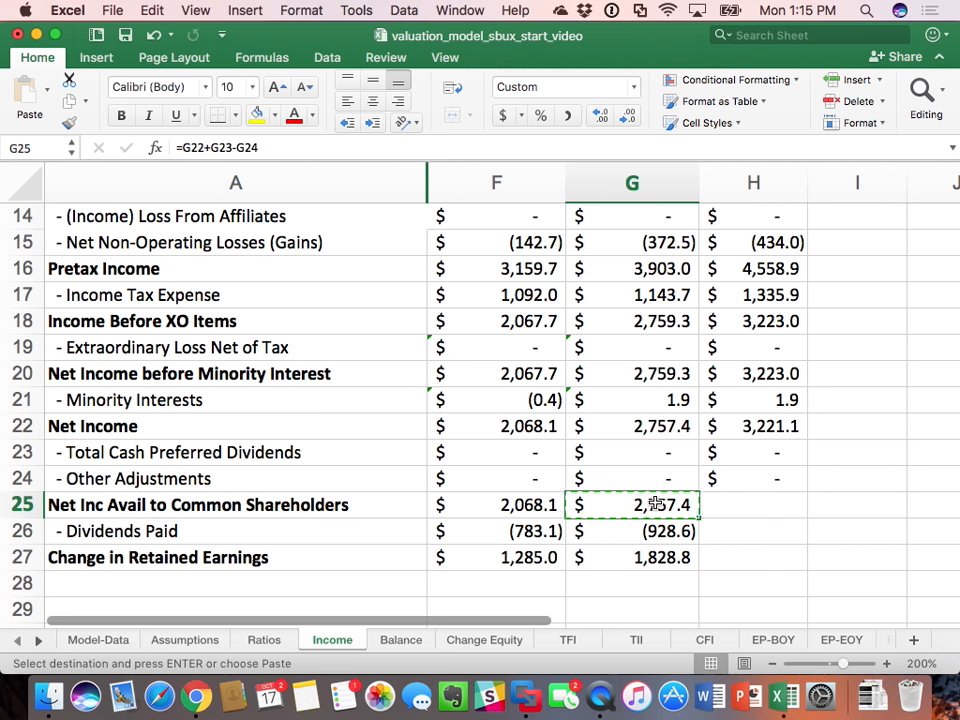
left_click(740, 505)
key("super+v")
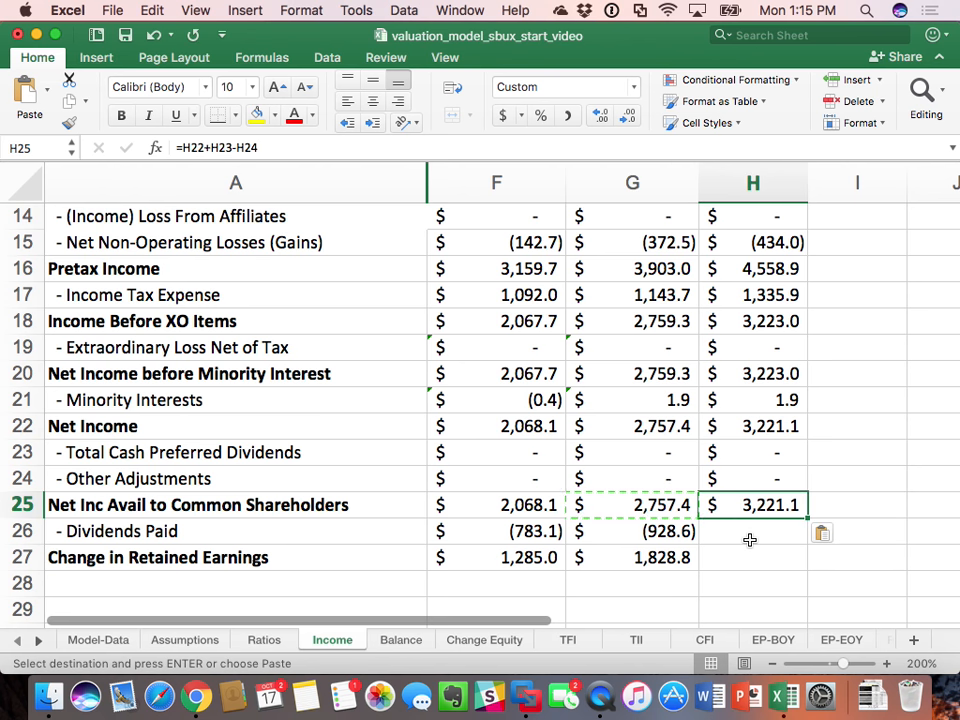
Step: Set 2016 Dividends Paid in H26 equal to the 2015 dividends with =G26
left_click(750, 536)
type("=")
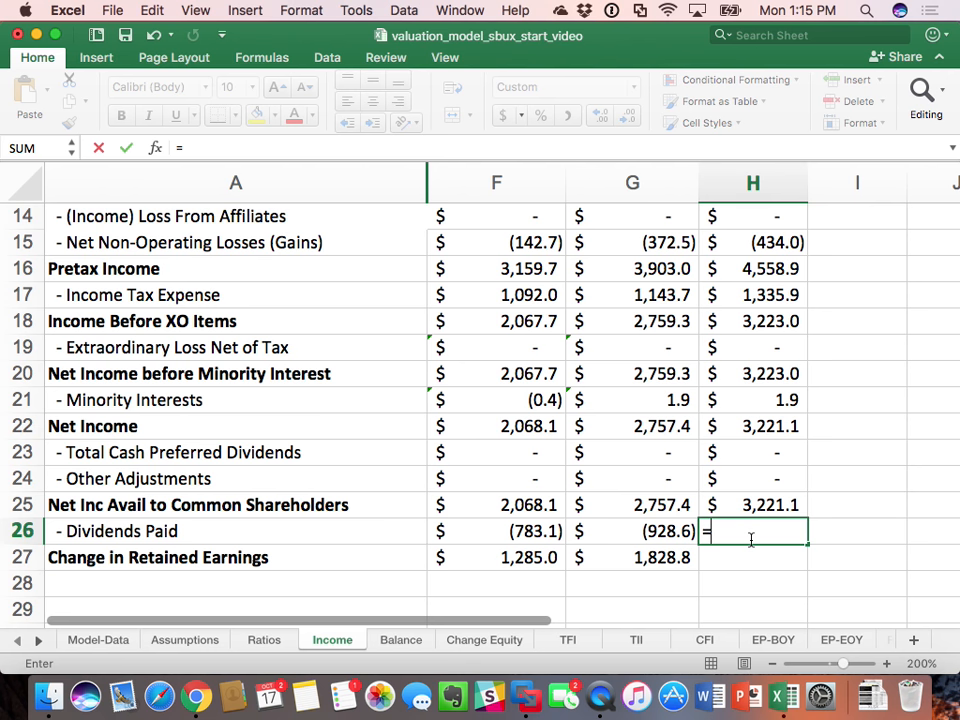
key("Left")
key("Return")
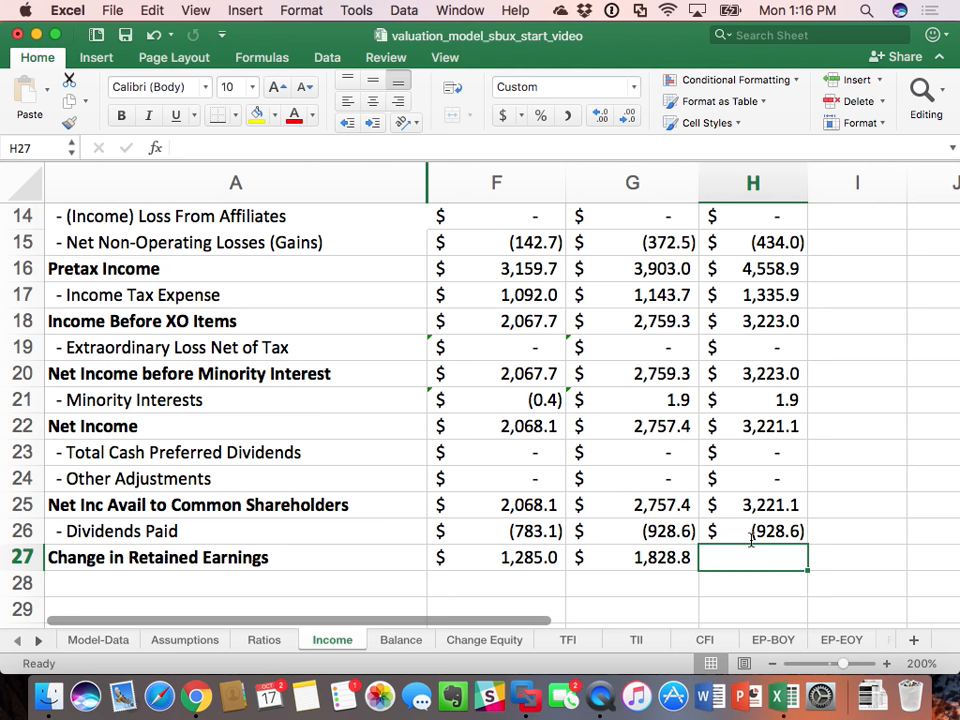
Step: Calculate 2016 Change in Retained Earnings in H27 as net income available to common plus dividends paid, using =H25+H26
type("=")
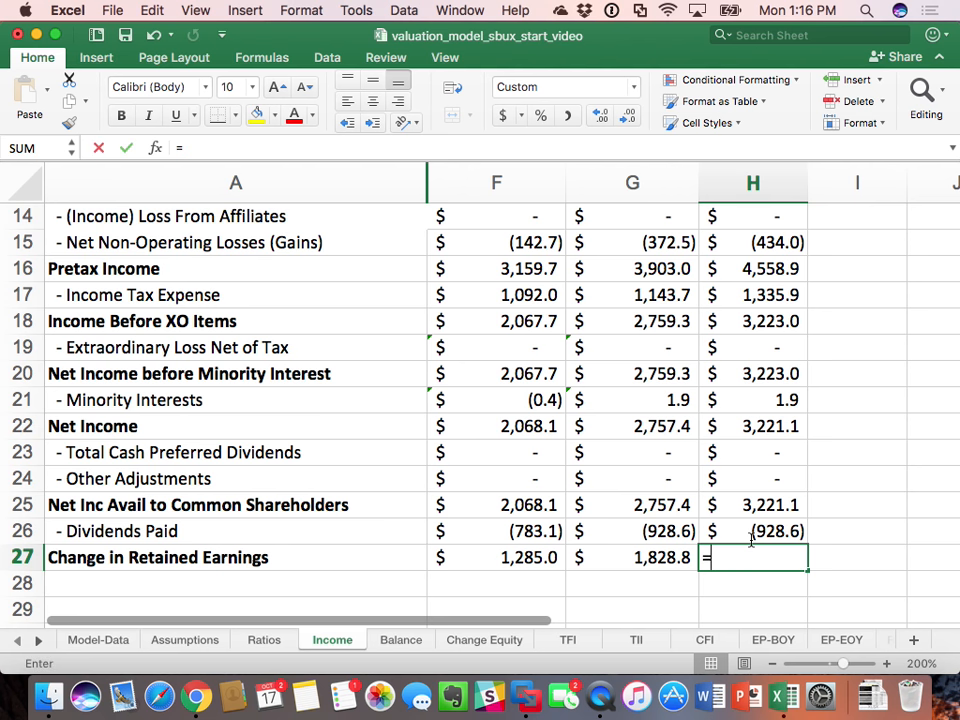
key("Up")
key("Up")
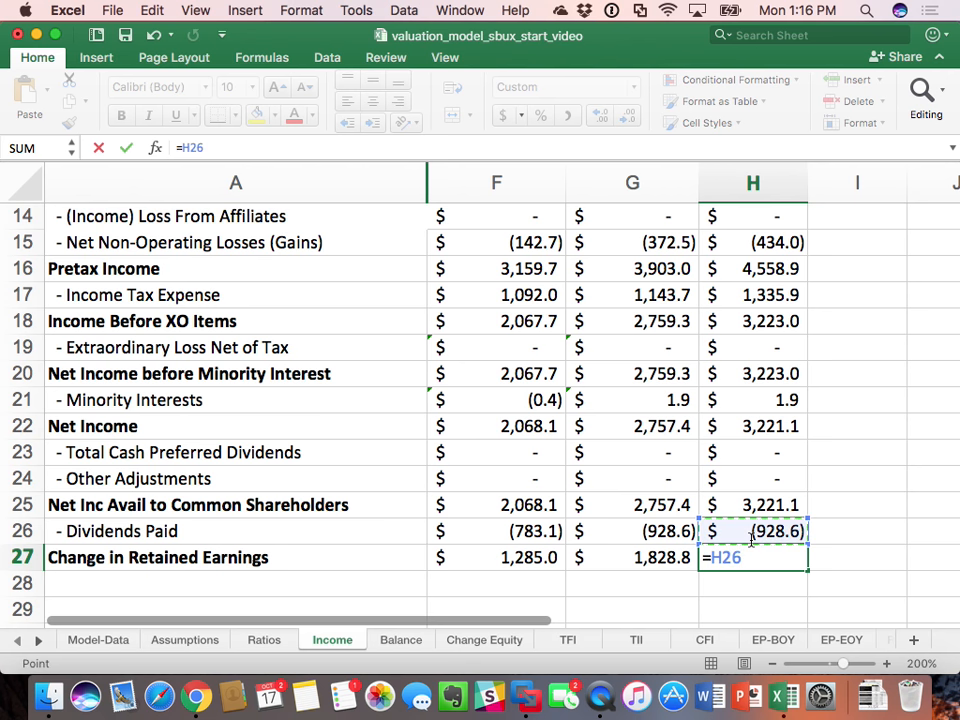
type("+")
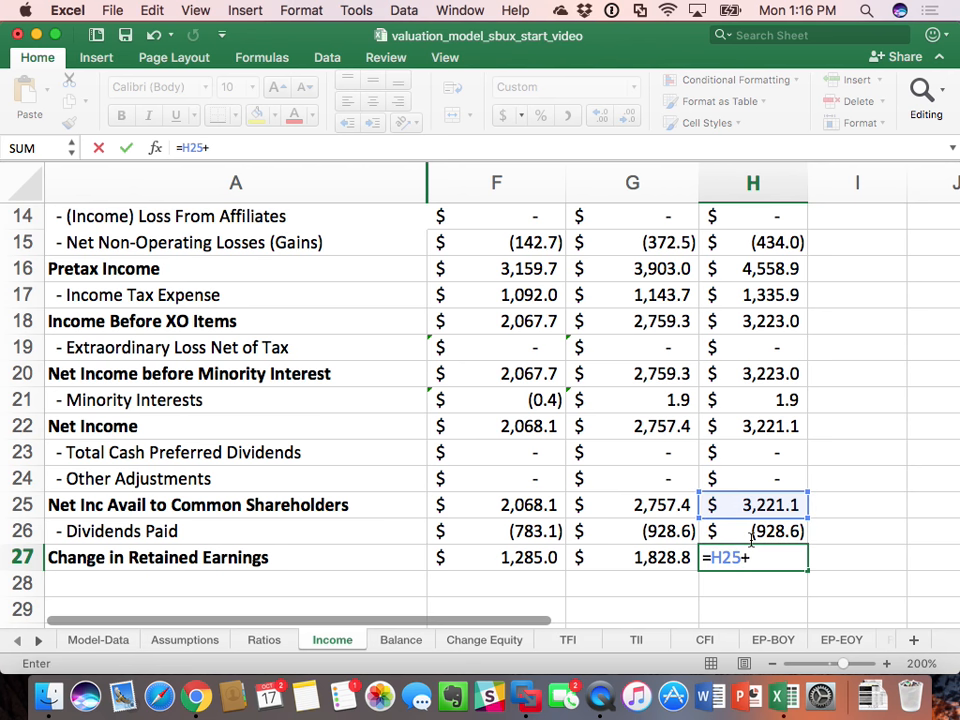
key("Up")
key("Return")
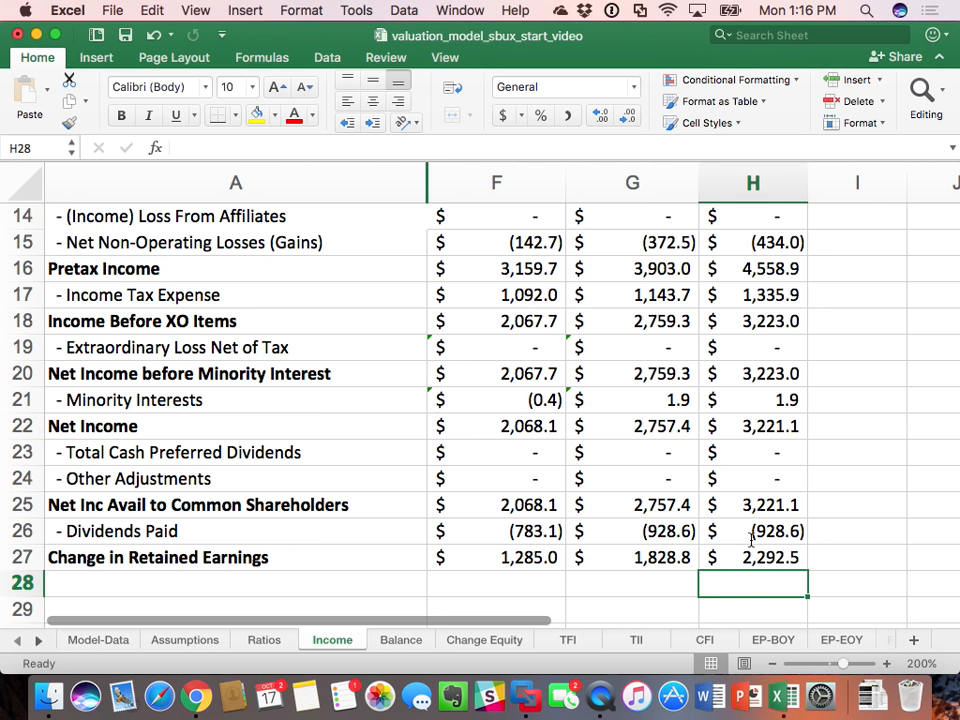
Step: Review the 2016 formulas for dividends paid, preferred dividends and change in retained earnings, and the 2015 formula in G25
left_click(75, 531)
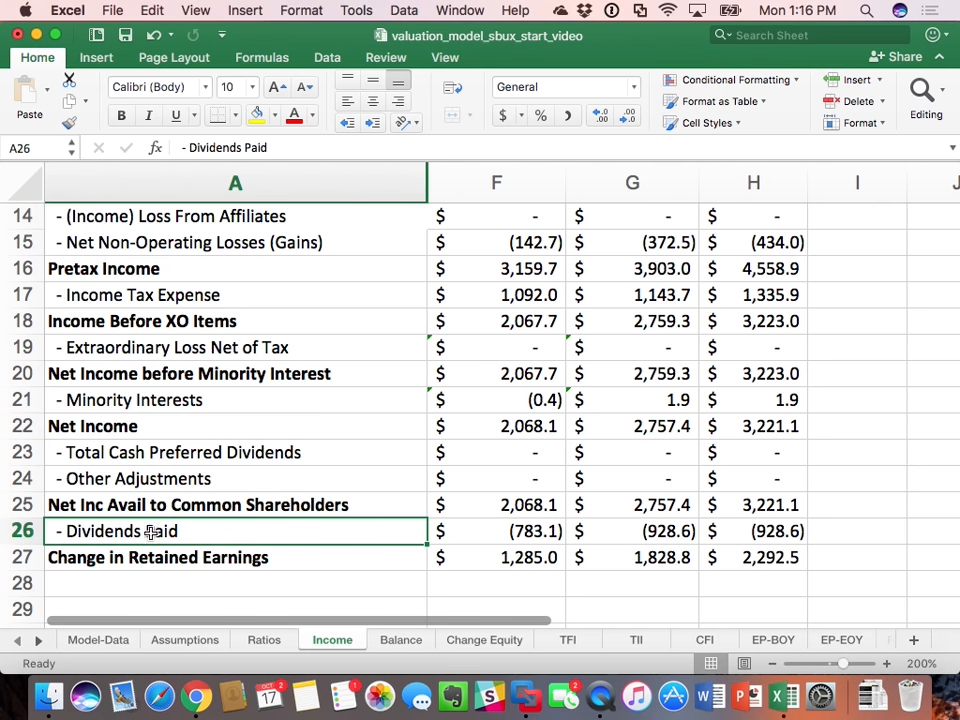
left_click(765, 535)
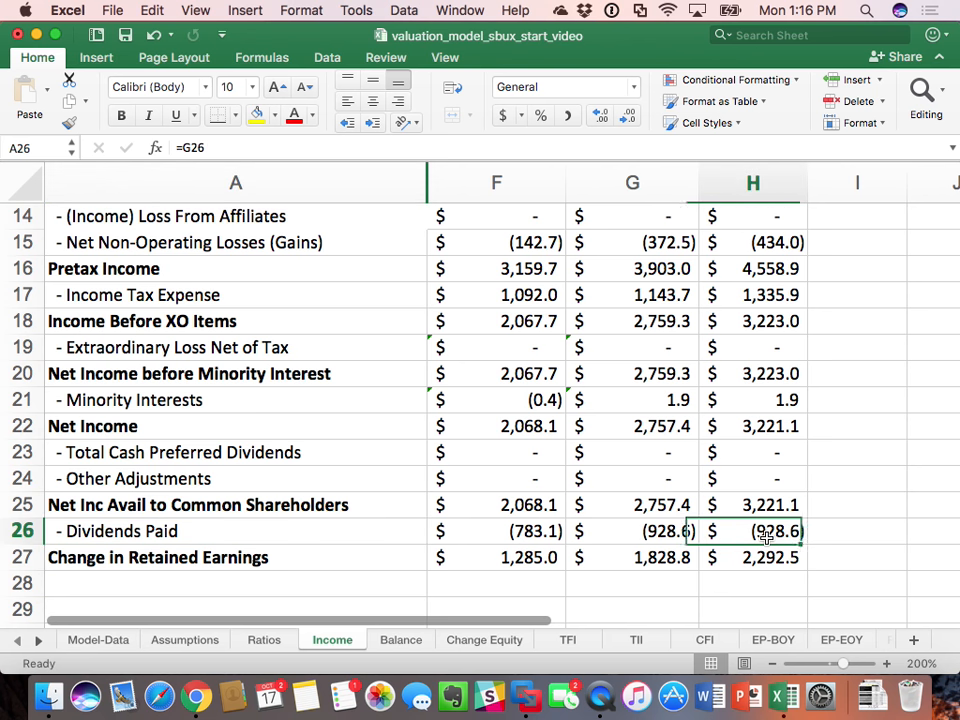
left_click(757, 455)
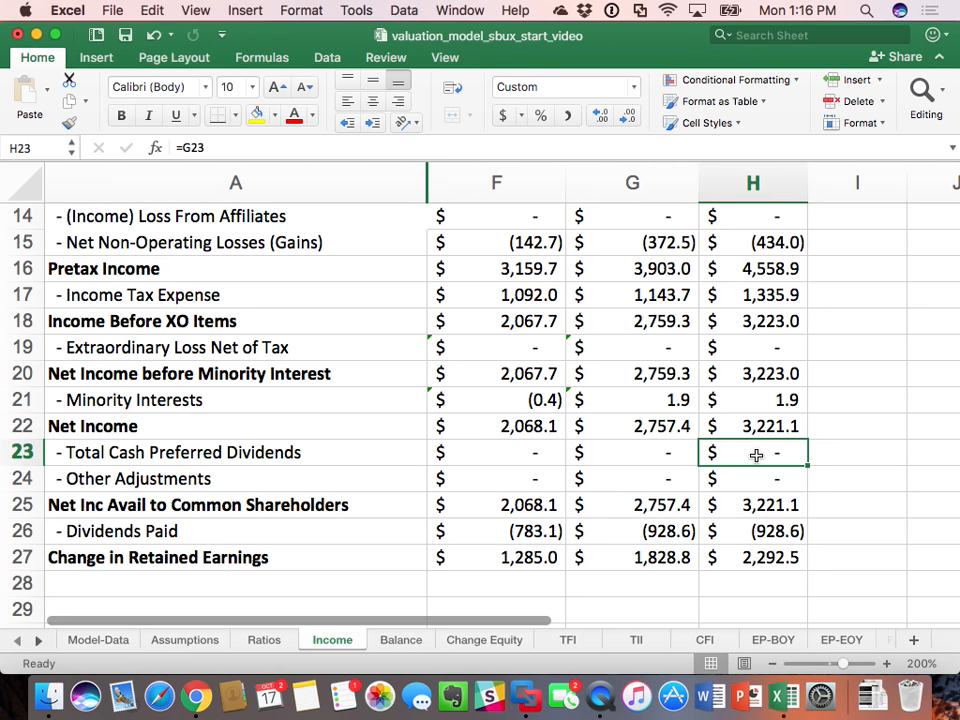
left_click(784, 557)
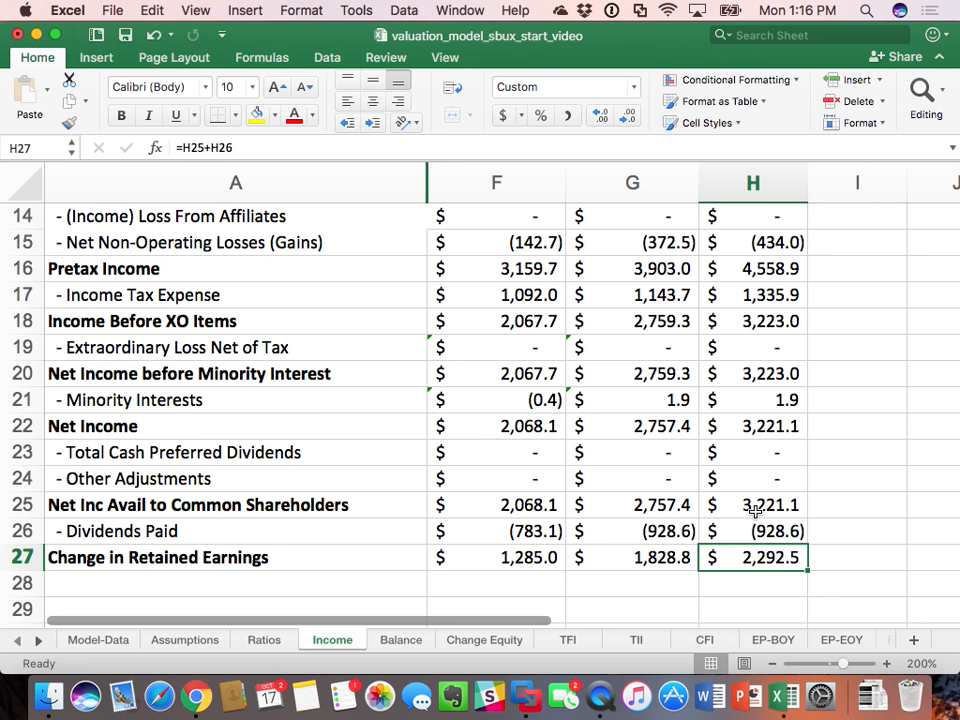
left_click(670, 506)
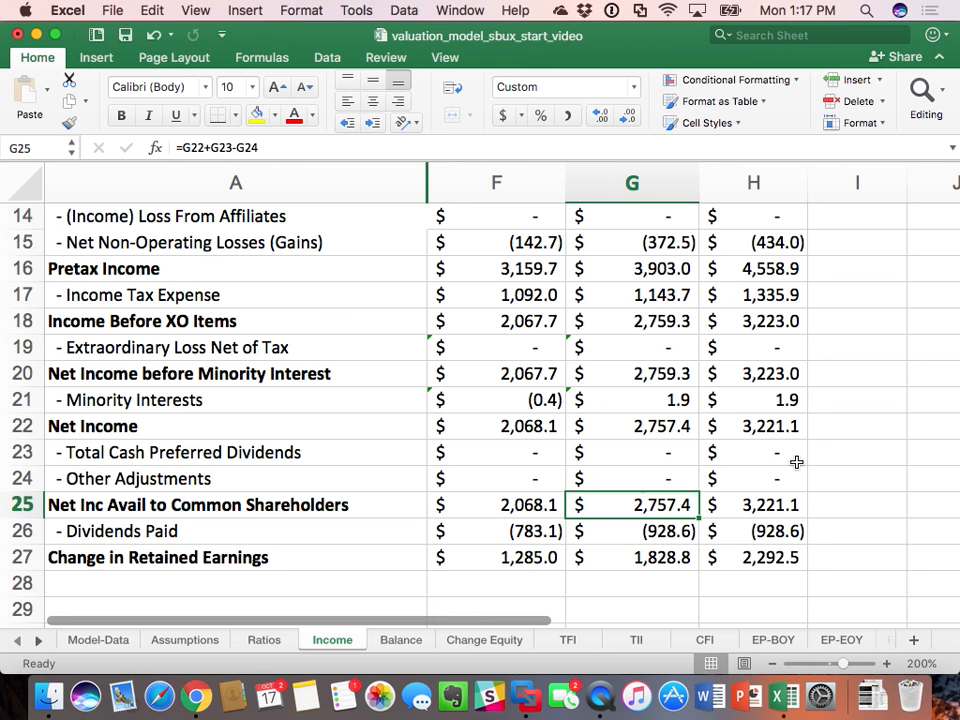
Step: Copy the 2016 forecast column H2:H27 on the Income sheet across columns I to M for 2017 through 2021
scroll(796, 462, "up", 10)
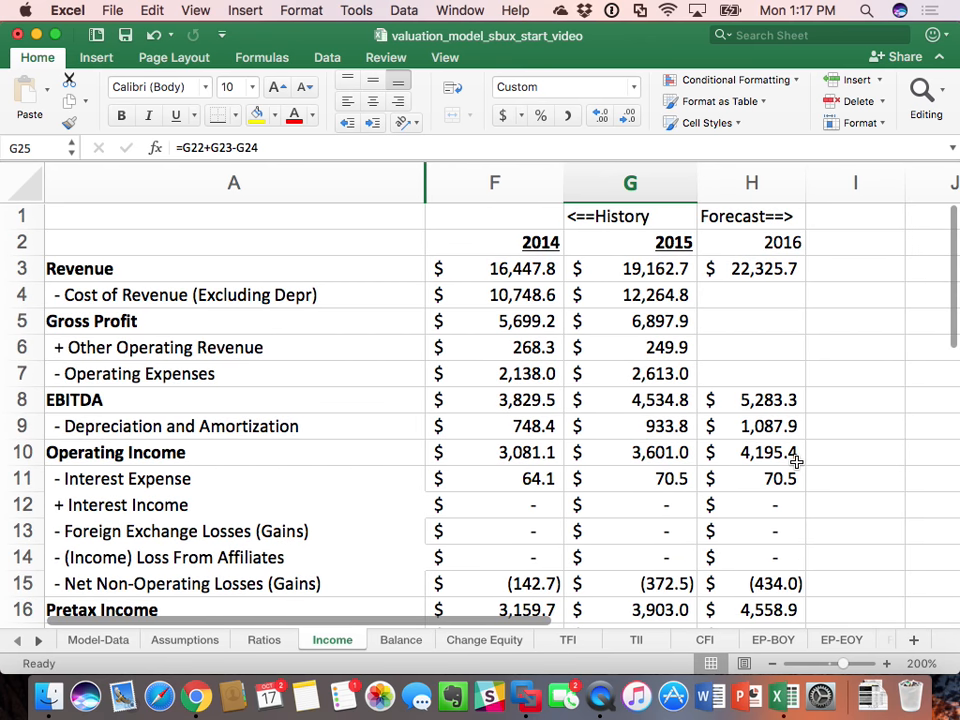
left_click_drag(765, 242, 748, 533)
key("super+c")
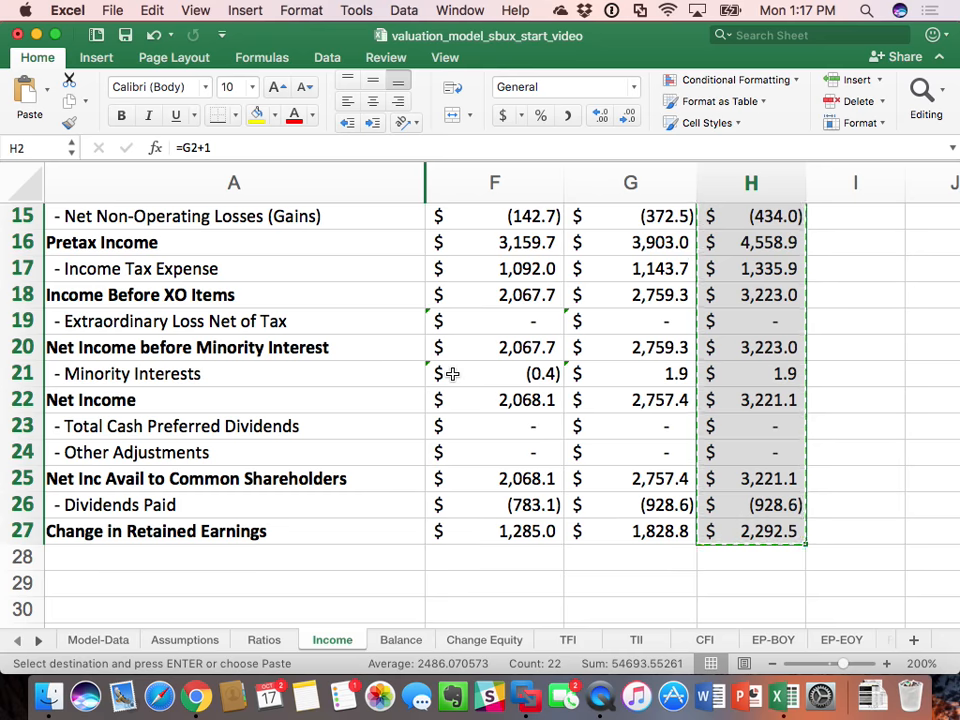
scroll(452, 373, "up", 5)
scroll(452, 373, "up", 4)
scroll(452, 373, "right", 5)
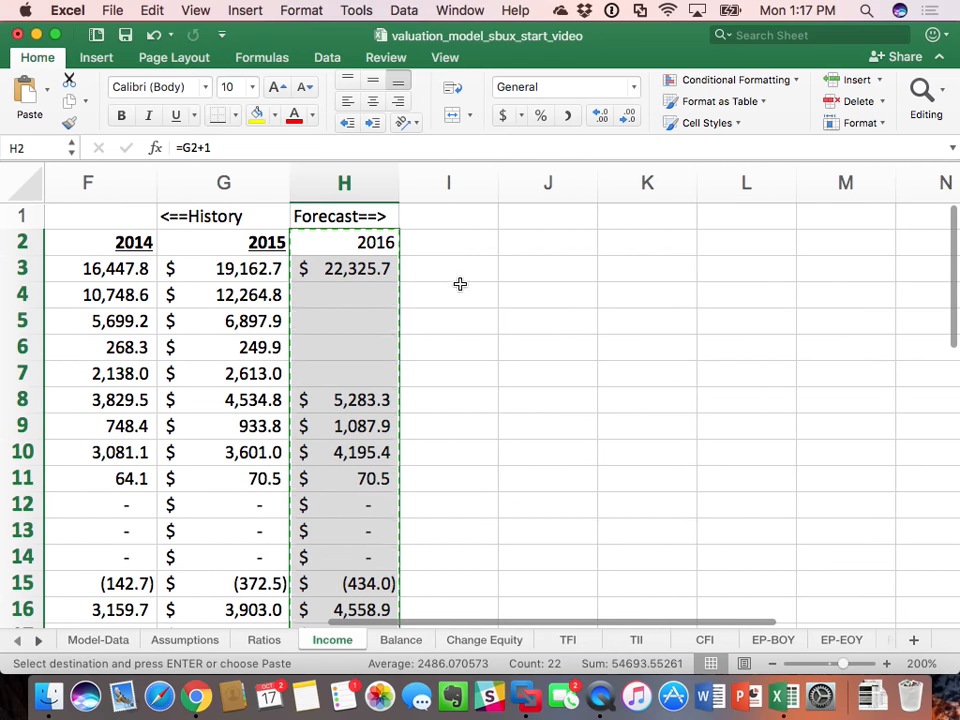
left_click_drag(474, 250, 800, 230)
key("super+v")
left_click(797, 225)
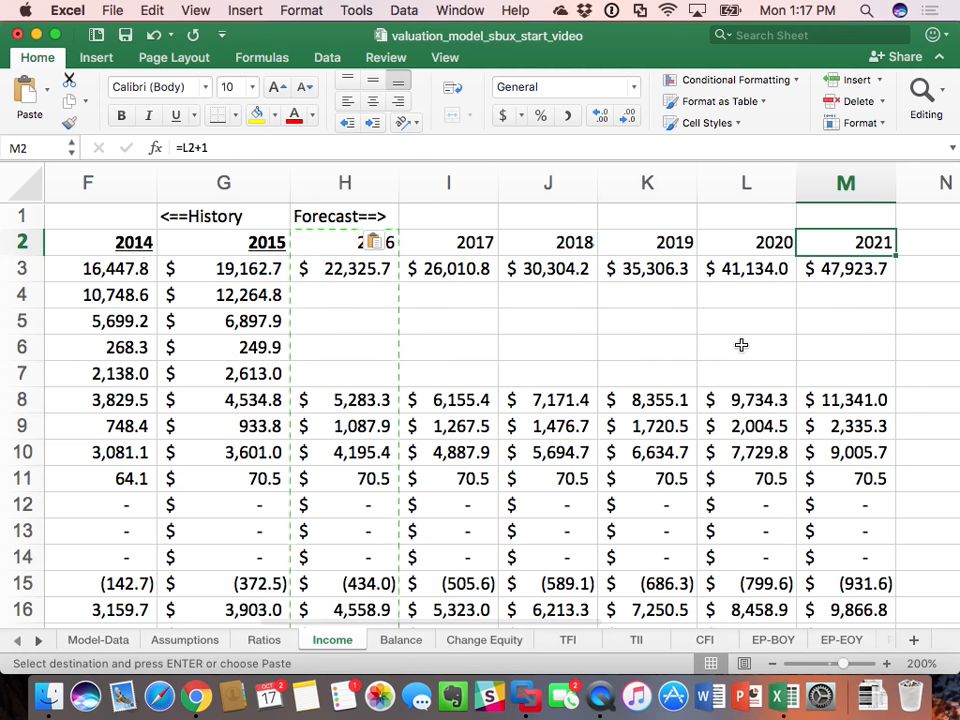
Step: Review the highlighted forecast assumptions on the Ratios sheet and return to the Income sheet
left_click(819, 337)
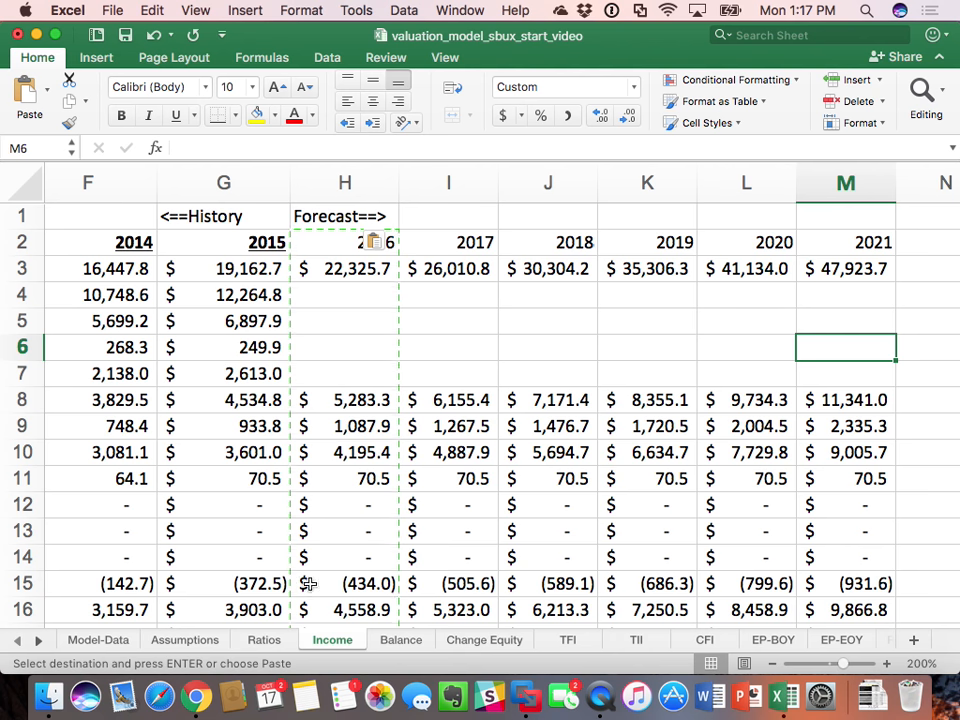
left_click(266, 641)
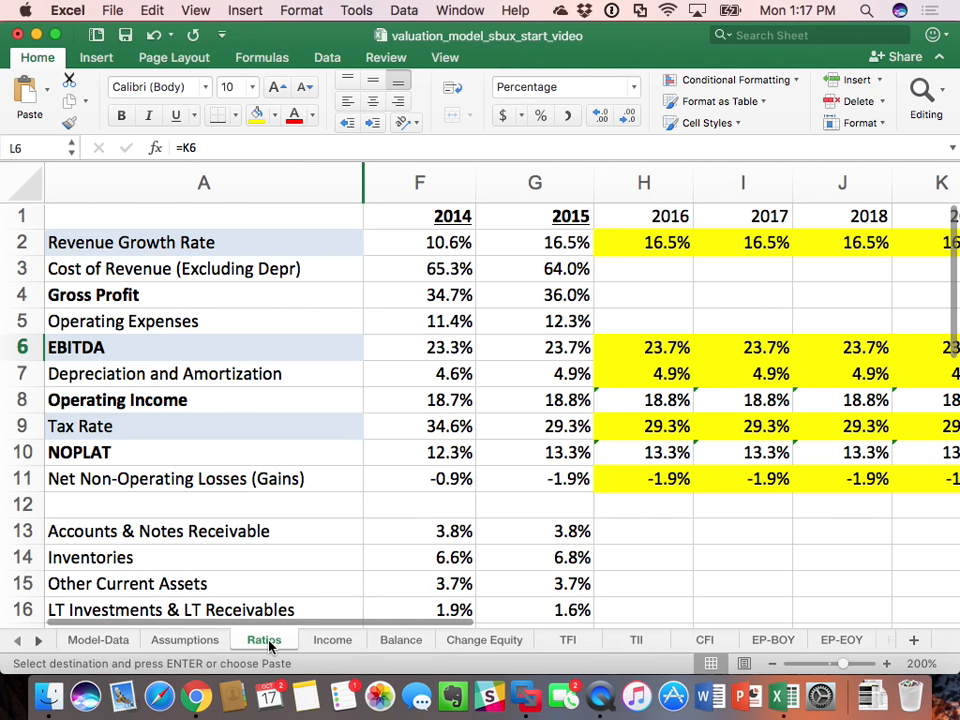
left_click(334, 643)
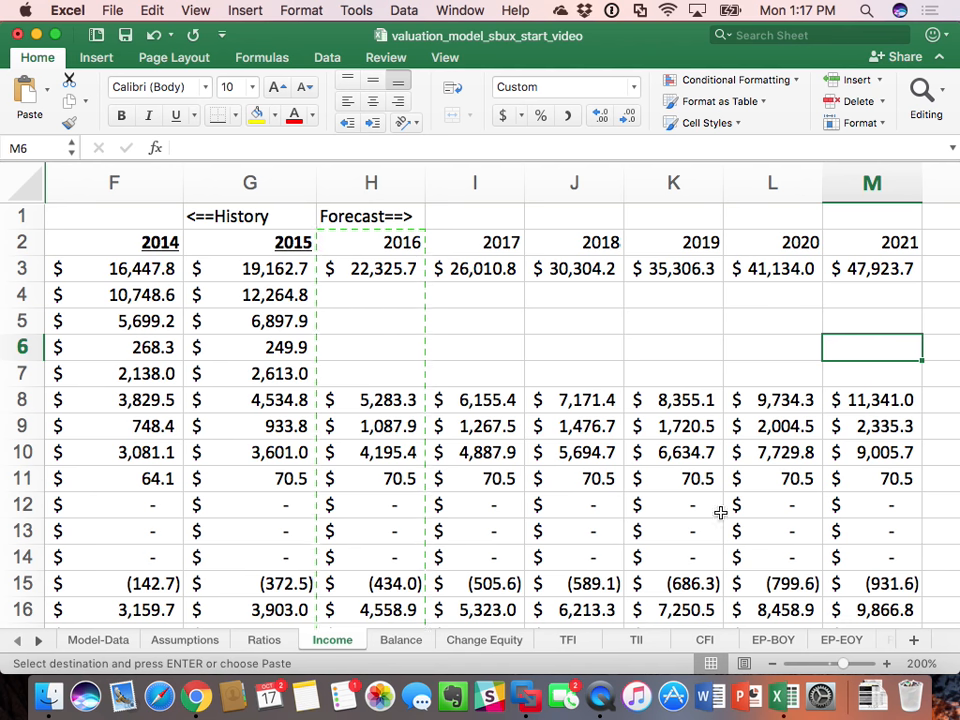
Step: On the TII sheet, copy the 2015 column G1:G16 across H1:M16 to build the 2016–2021 forecasts
left_click(636, 642)
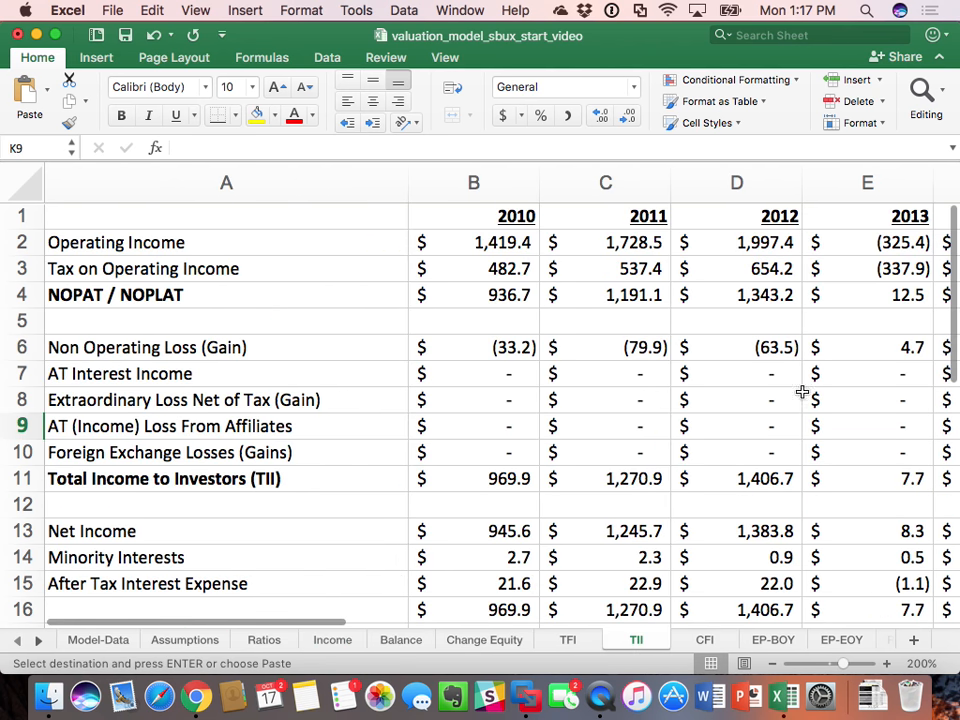
left_click(921, 664)
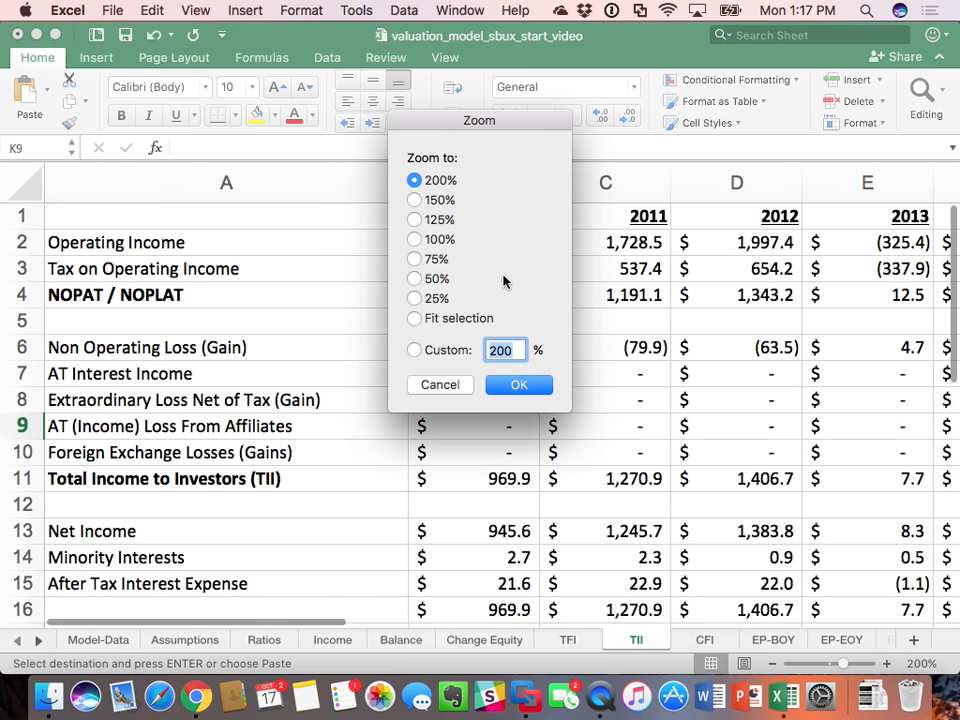
left_click(414, 239)
left_click(519, 385)
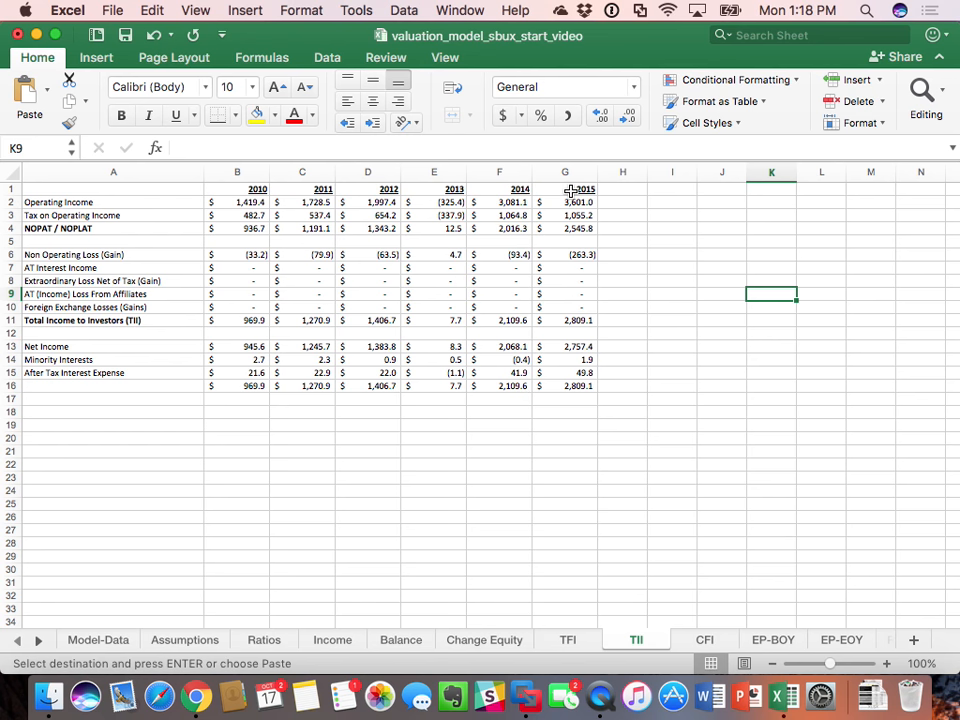
left_click_drag(561, 197, 563, 387)
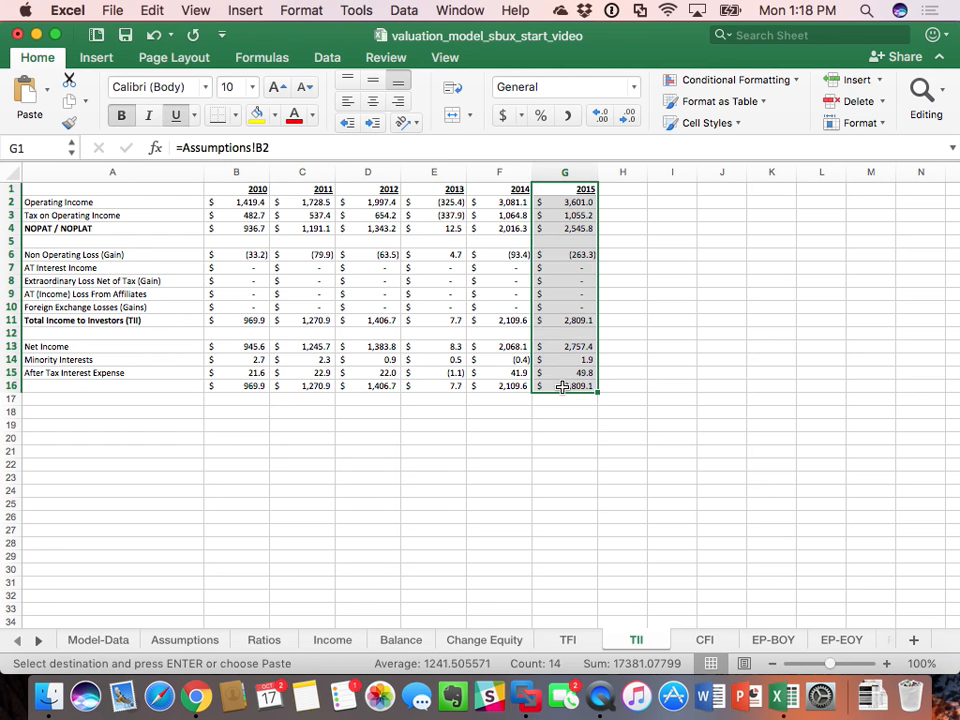
left_click_drag(630, 190, 861, 186)
key("super+v")
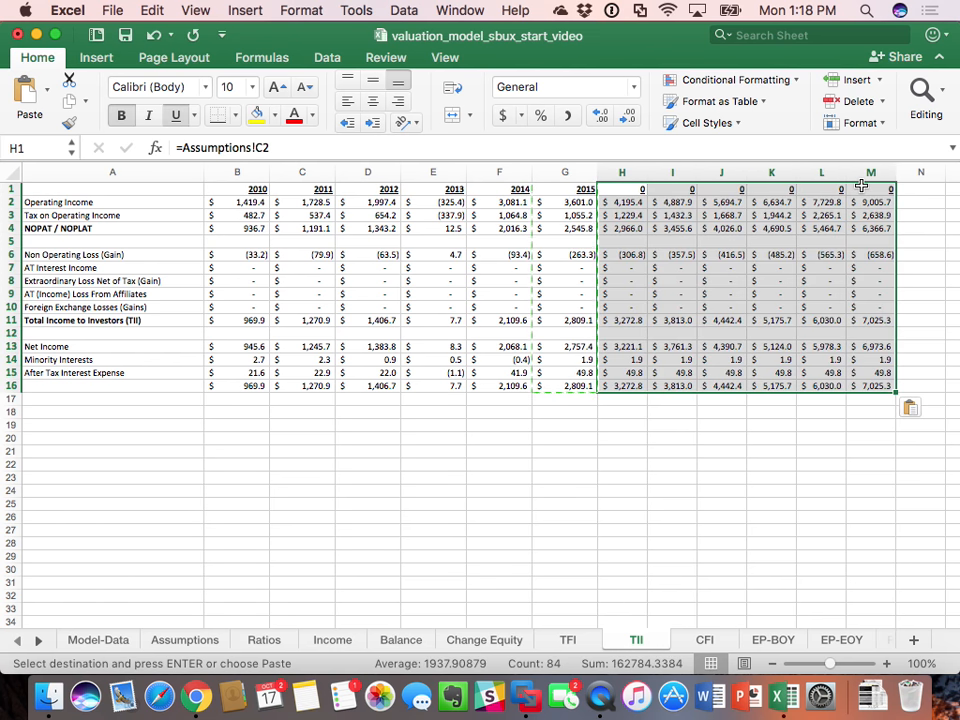
Step: On the TII sheet, set the year header in H1 to the prior year plus one with =G1+1
left_click(637, 191)
type("=")
key("Left")
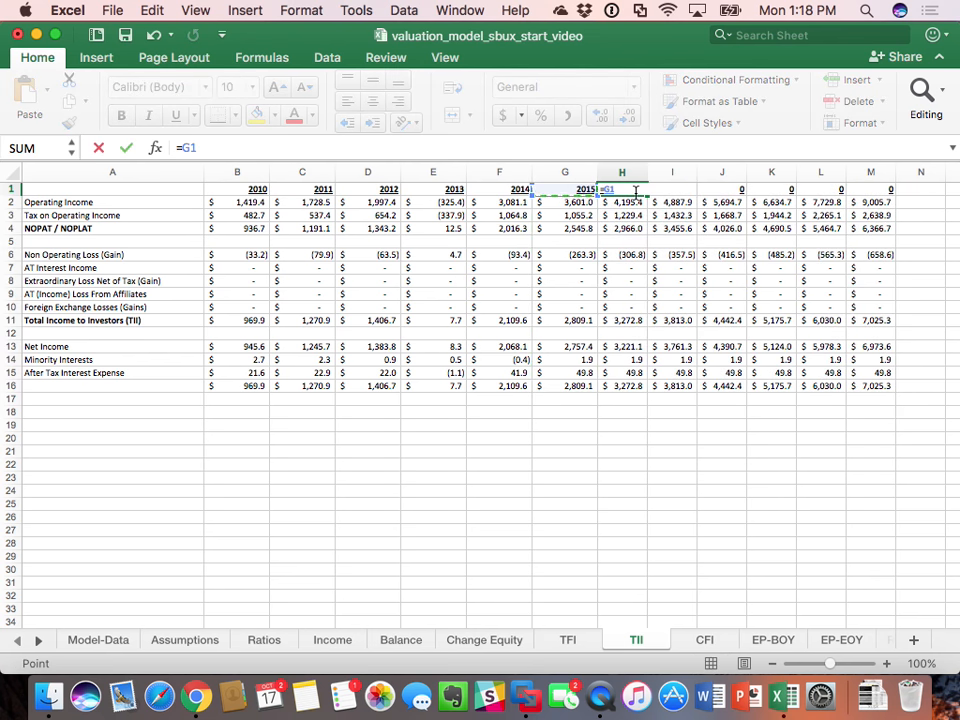
type("+1")
key("Return")
Step: Copy the H1 year formula across to M1 for 2017 through 2021, and save the workbook
left_click(635, 191)
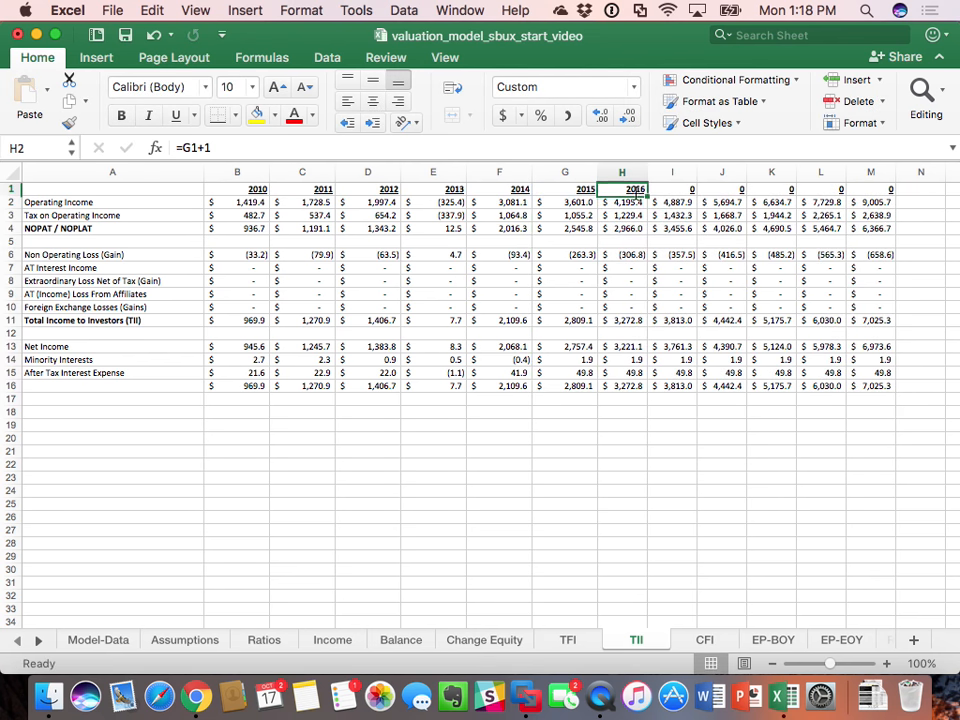
key("super+c")
left_click_drag(635, 191, 870, 190)
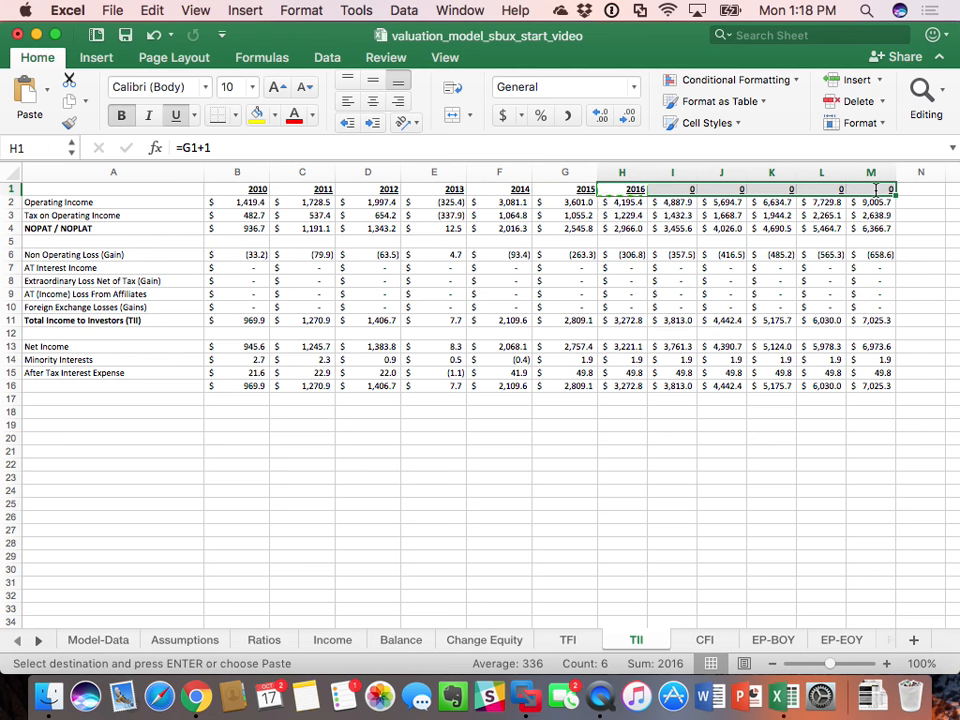
key("super+v")
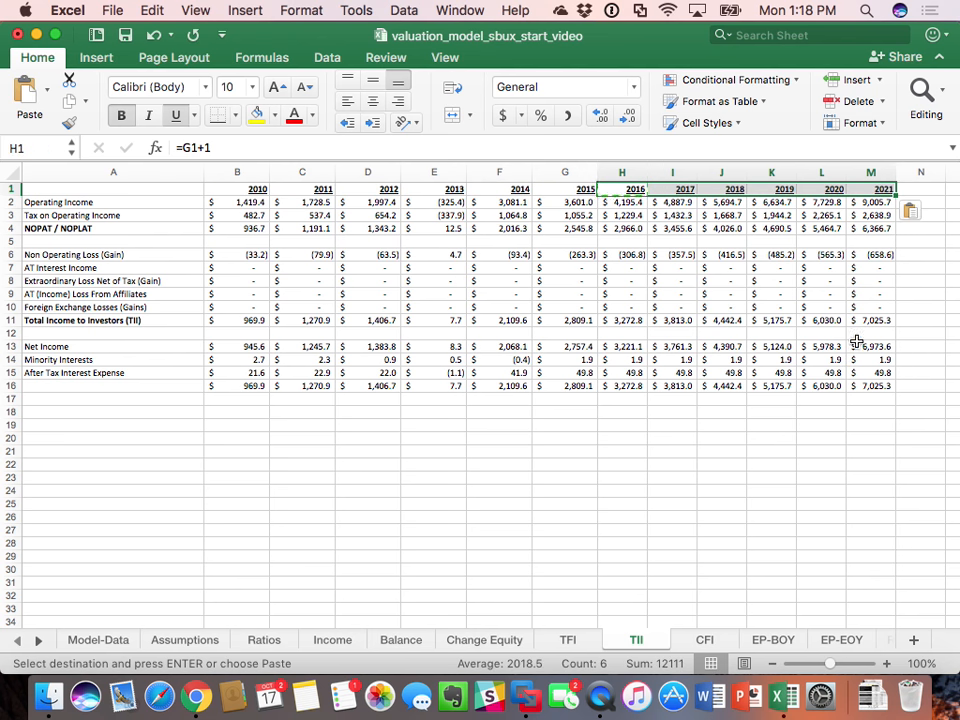
left_click(890, 452)
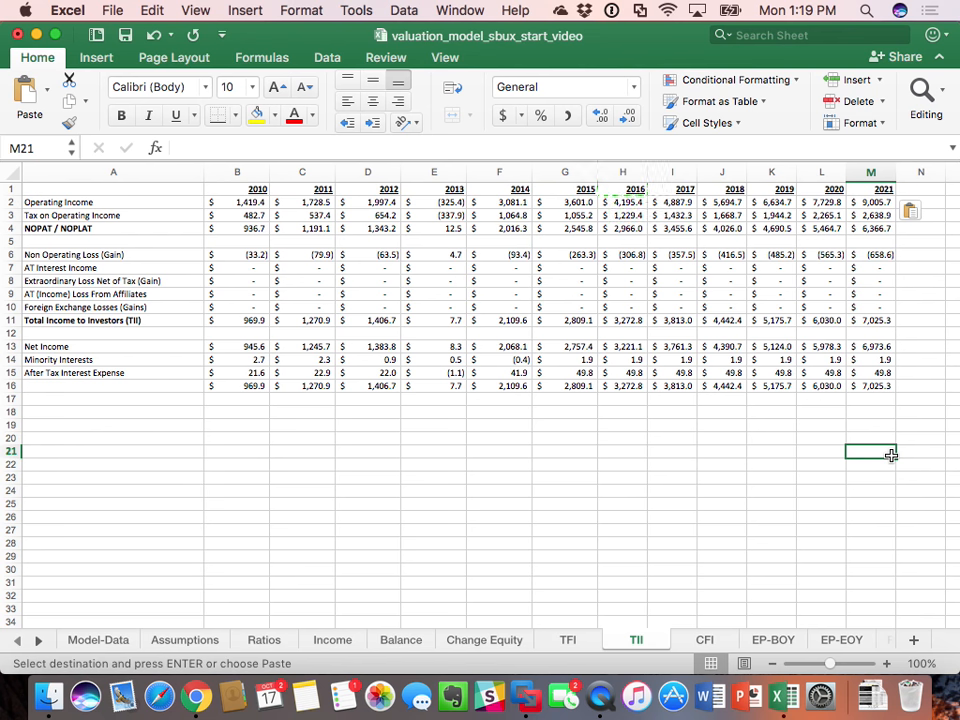
left_click(126, 37)
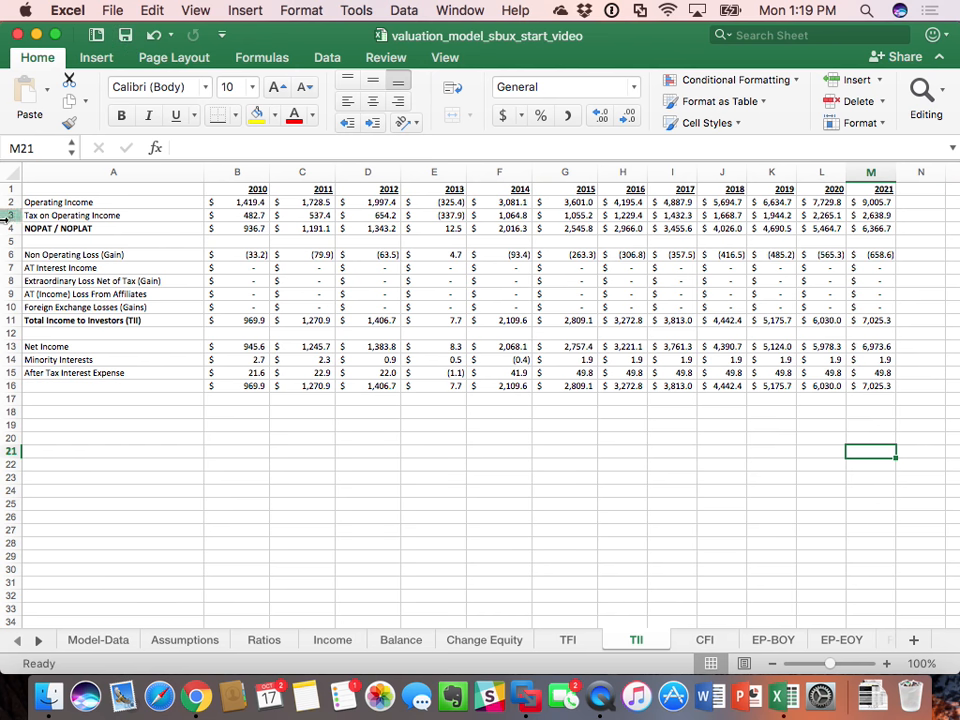
Step: On the Ratios sheet, set the 2016 Accounts & Notes Receivable ratio in H13 to =G13 and fill the cell yellow
left_click(400, 645)
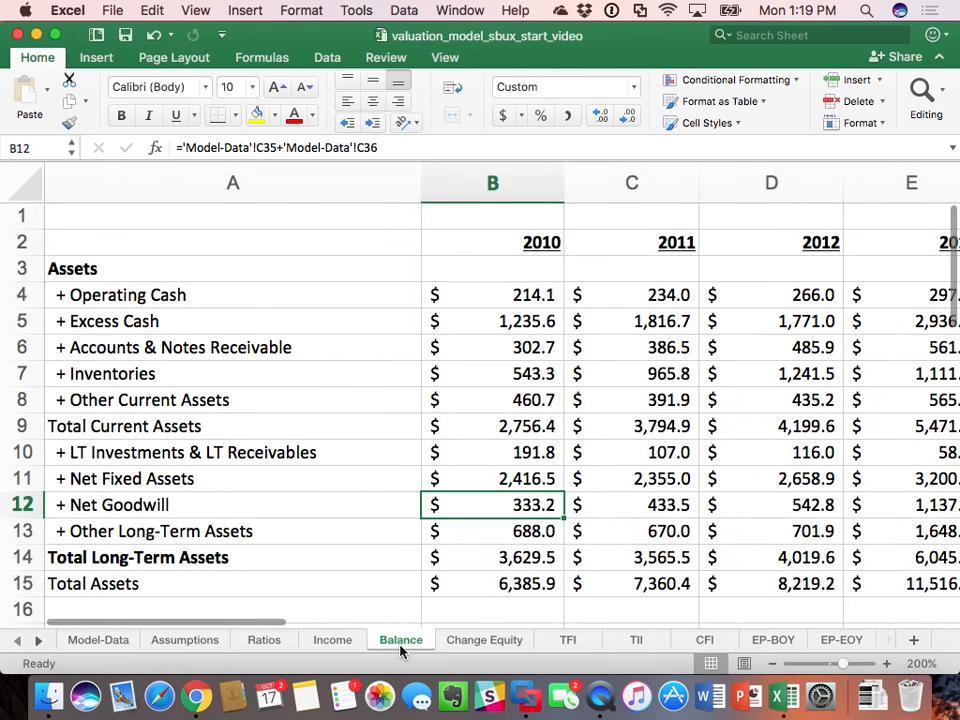
left_click(264, 649)
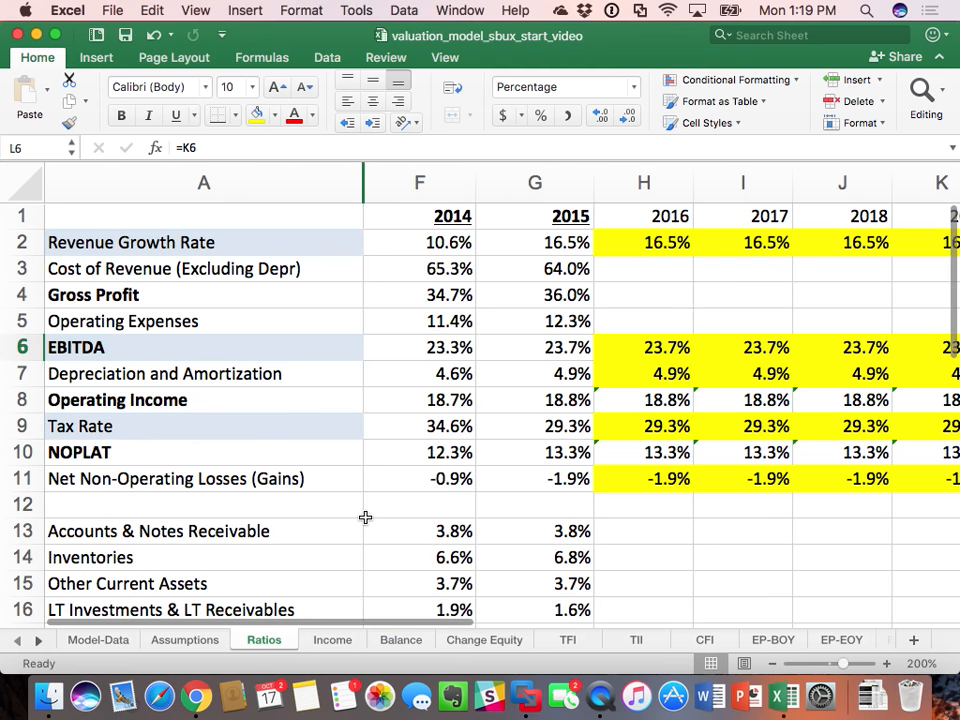
scroll(366, 516, "down", 4)
scroll(366, 516, "up", 1)
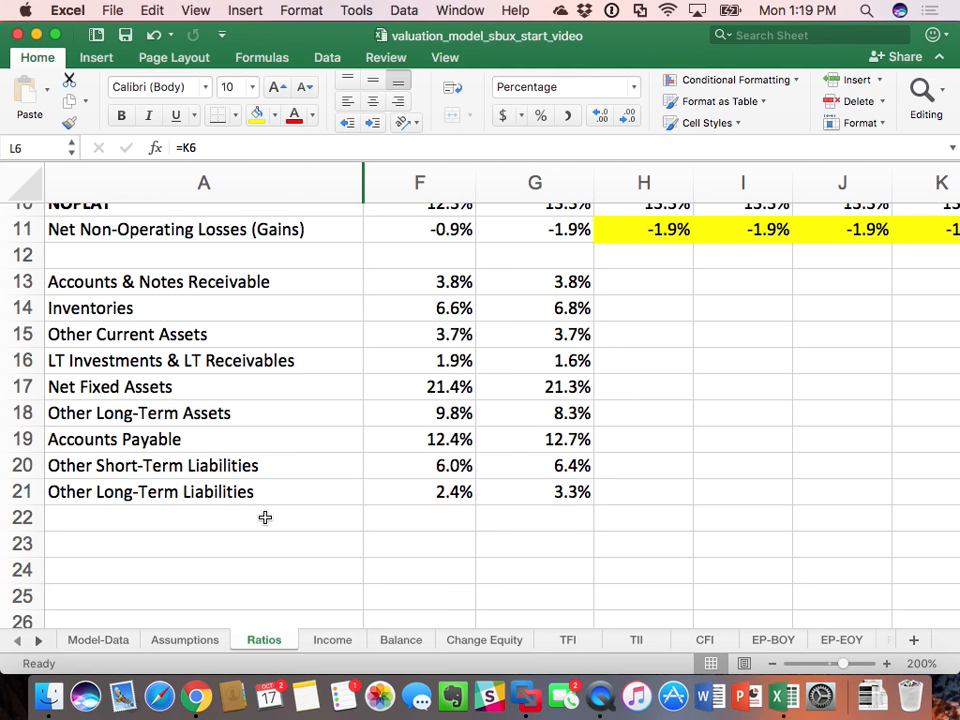
left_click(635, 278)
type("=")
key("Left")
key("Return")
left_click(616, 274)
left_click(257, 115)
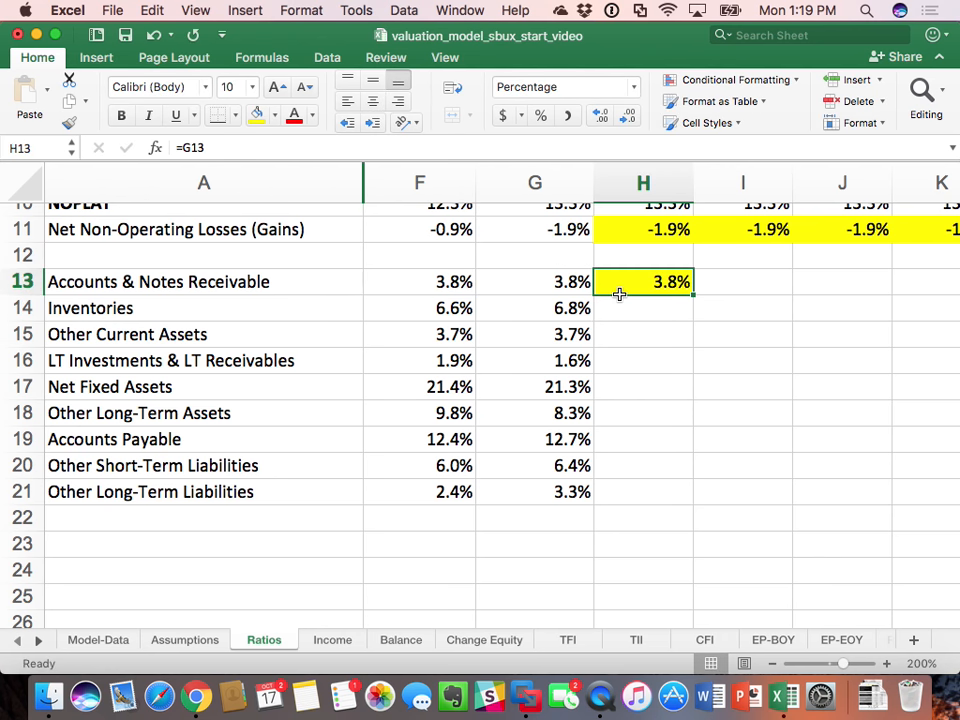
Step: Copy the H13 ratio formula and yellow fill to H13:M21, covering all balance sheet ratios for 2016 through 2021
key("super+c")
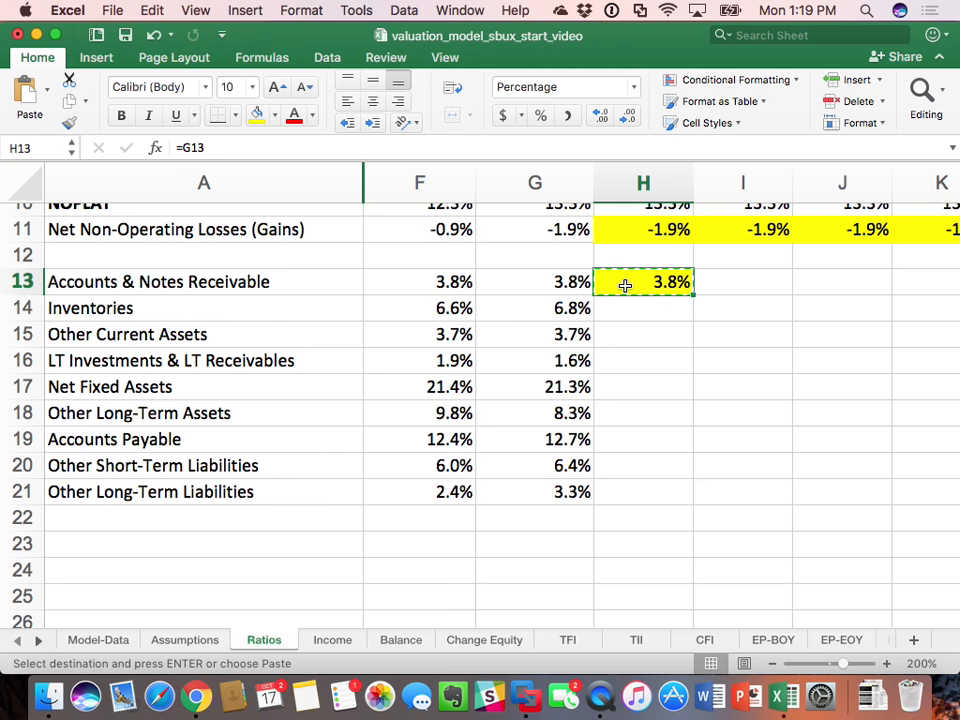
left_click_drag(623, 282, 122, 474)
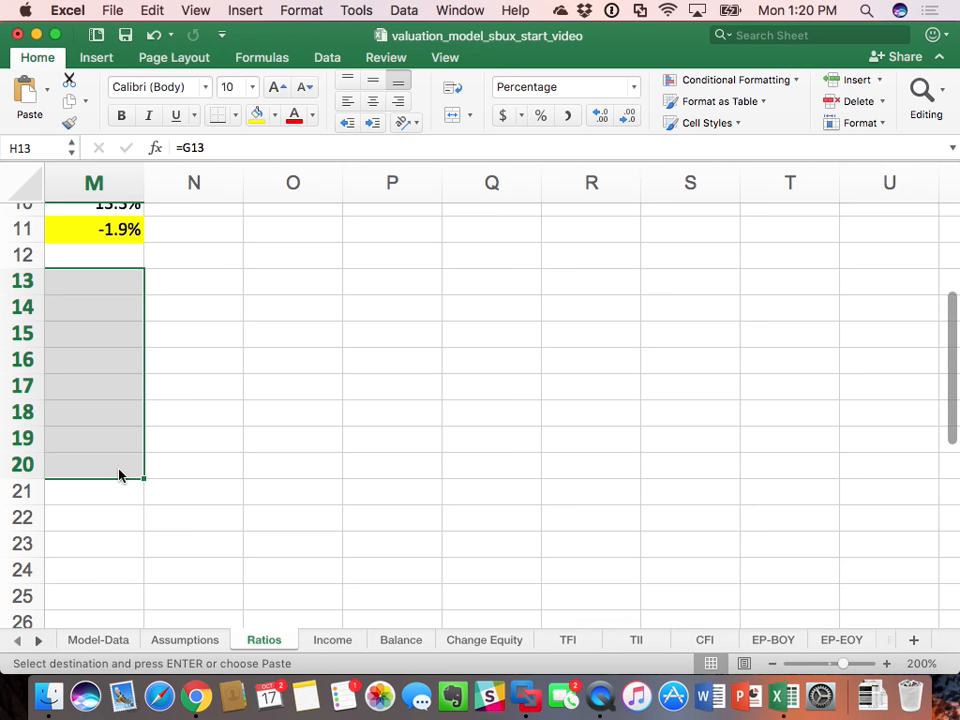
key("super+v")
left_click_drag(300, 493, 810, 499)
key("super+v")
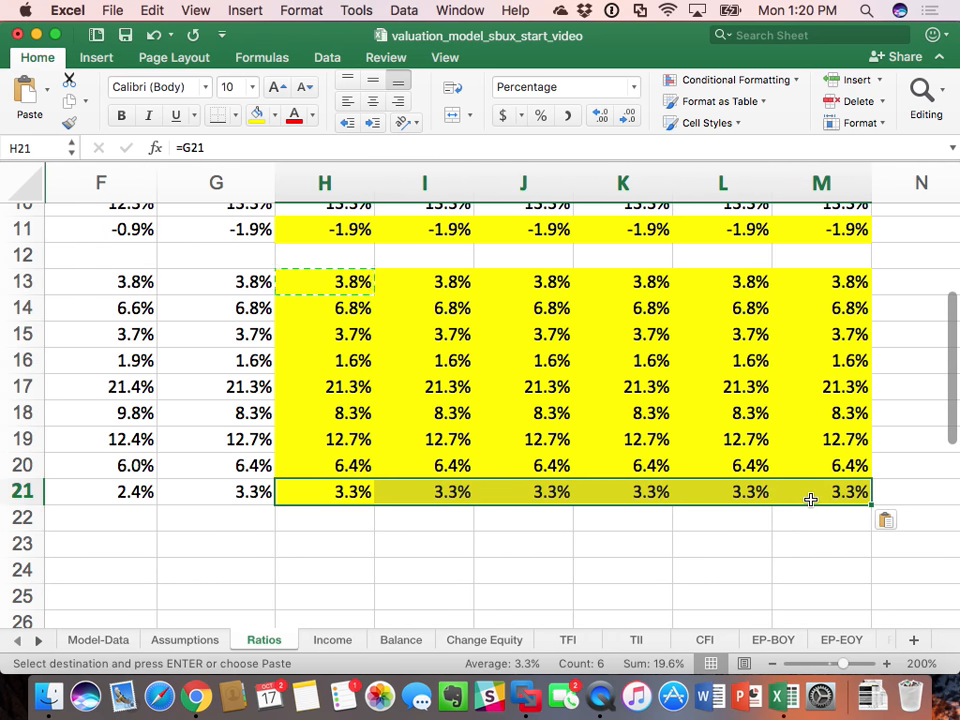
left_click(798, 604)
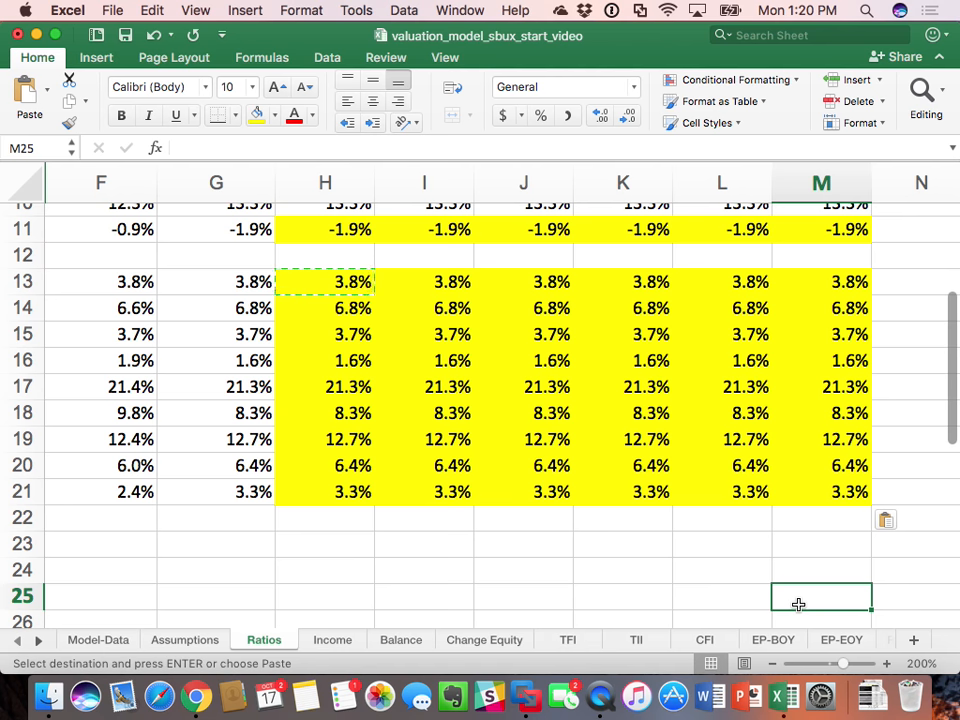
Step: Hide the 2010–2013 columns B to E on the Balance sheet
left_click(401, 639)
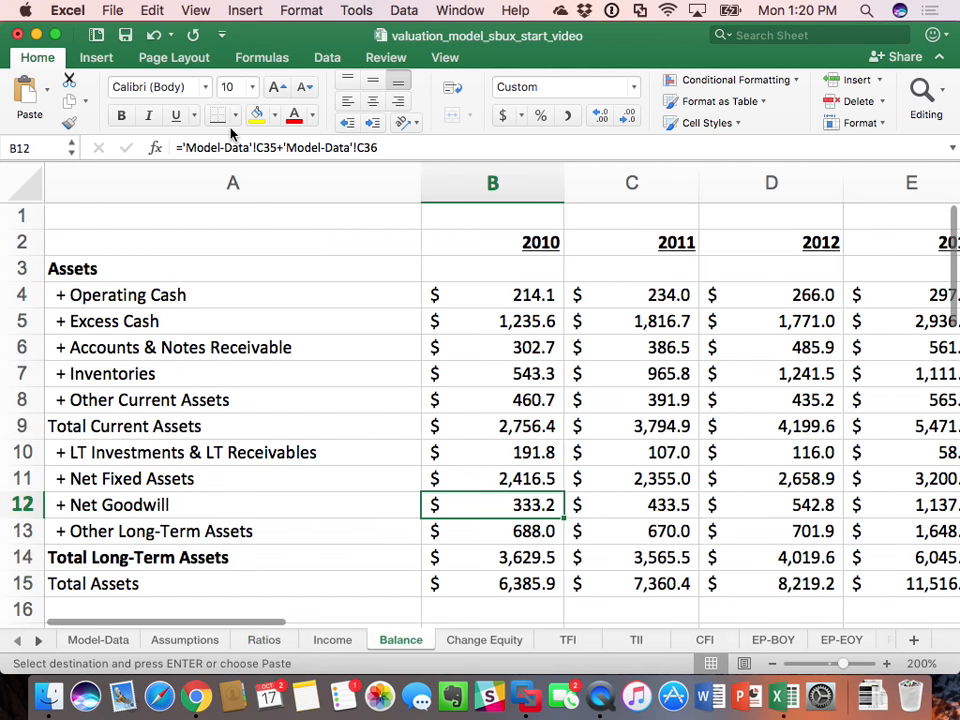
key("Escape")
left_click_drag(461, 195, 885, 216)
right_click(870, 201)
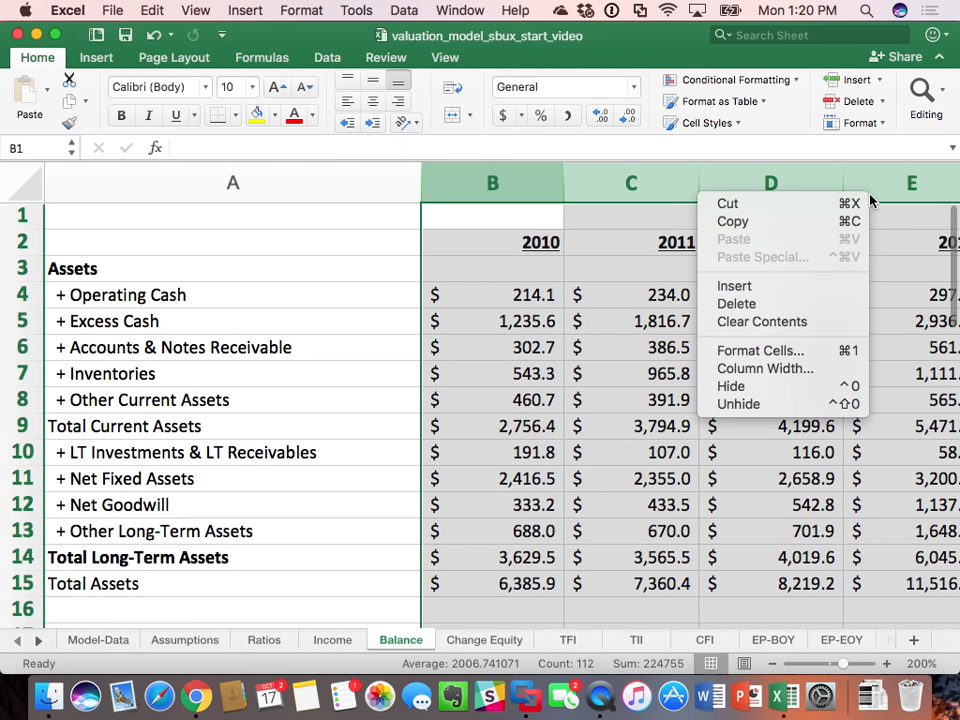
left_click(786, 388)
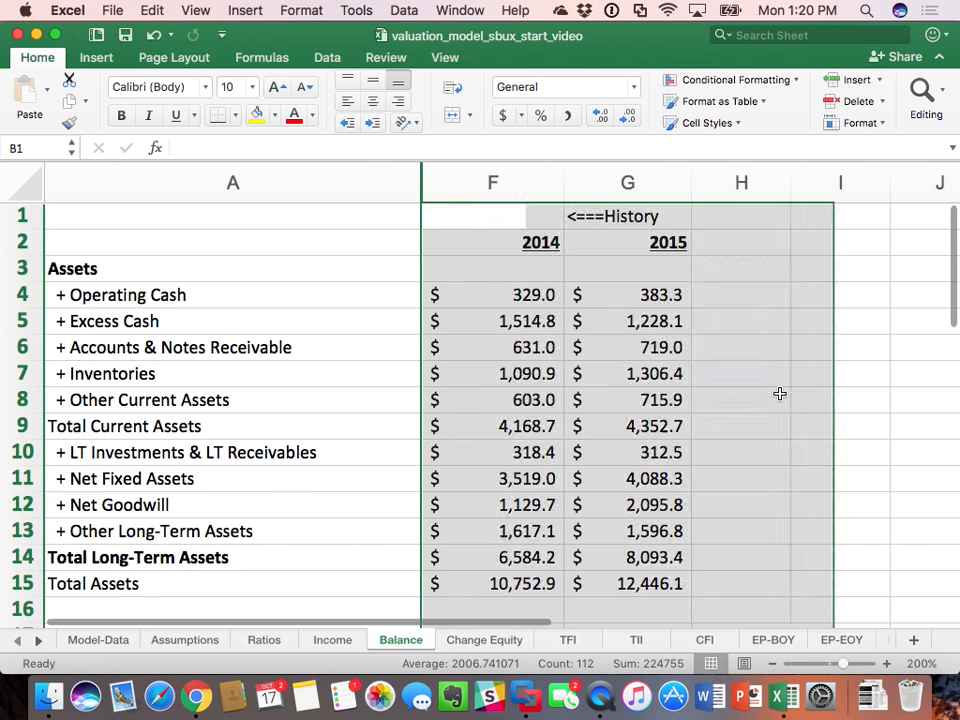
left_click(699, 380)
Step: Enter the label Forecast==> in H1 of the Balance sheet and set the year header in H2 to =G2+1
left_click(735, 210)
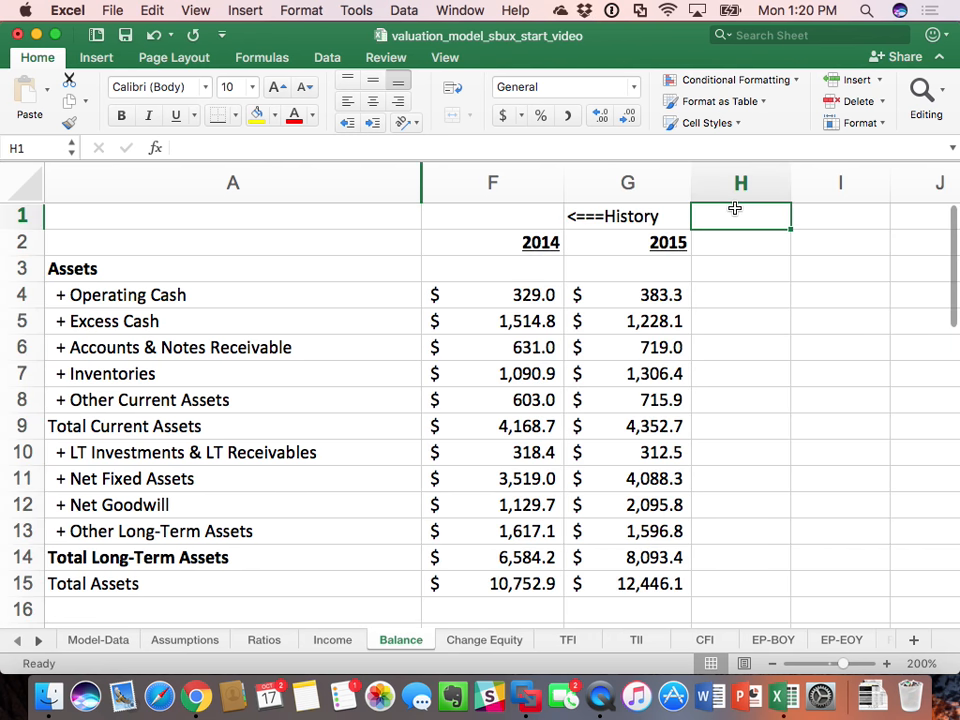
type("Fo")
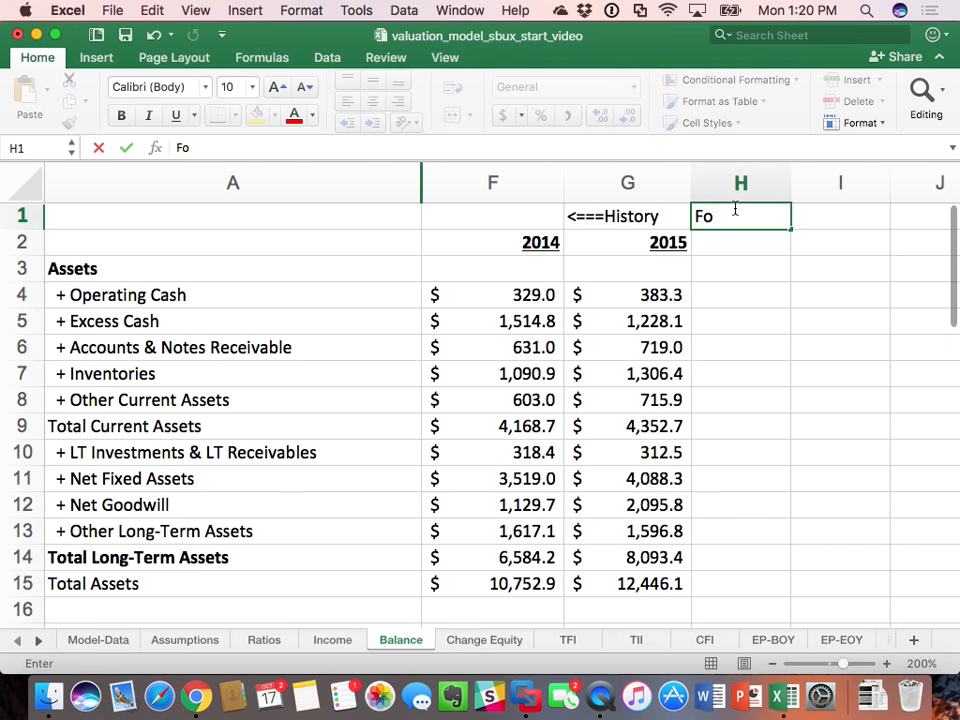
type("recast==?")
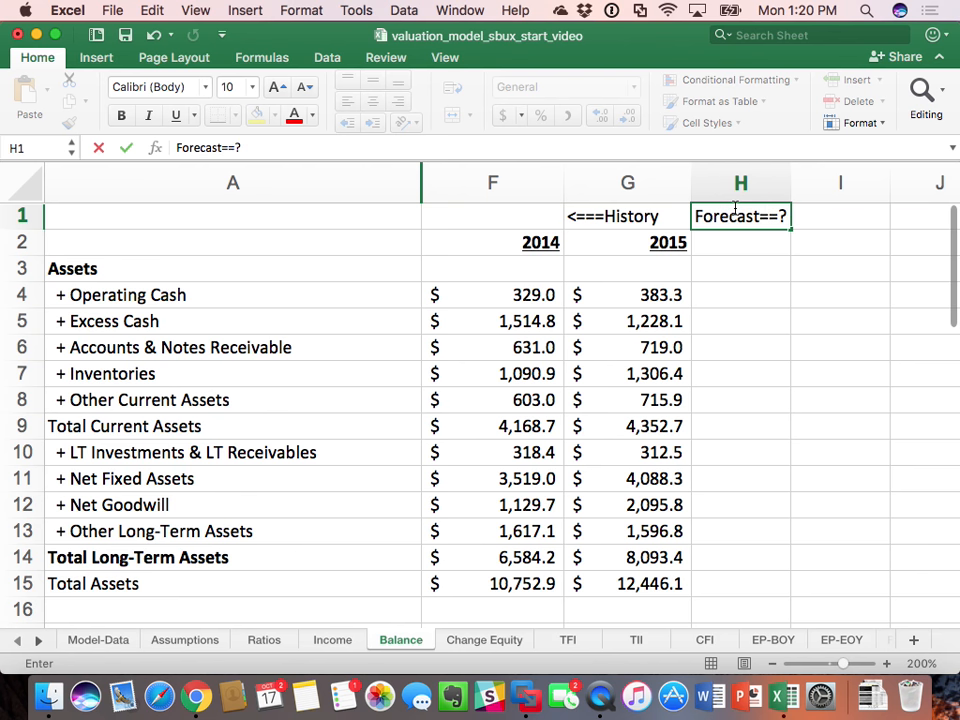
key("BackSpace")
type(">")
key("Return")
type("=")
key("Left")
type("+1")
key("Return")
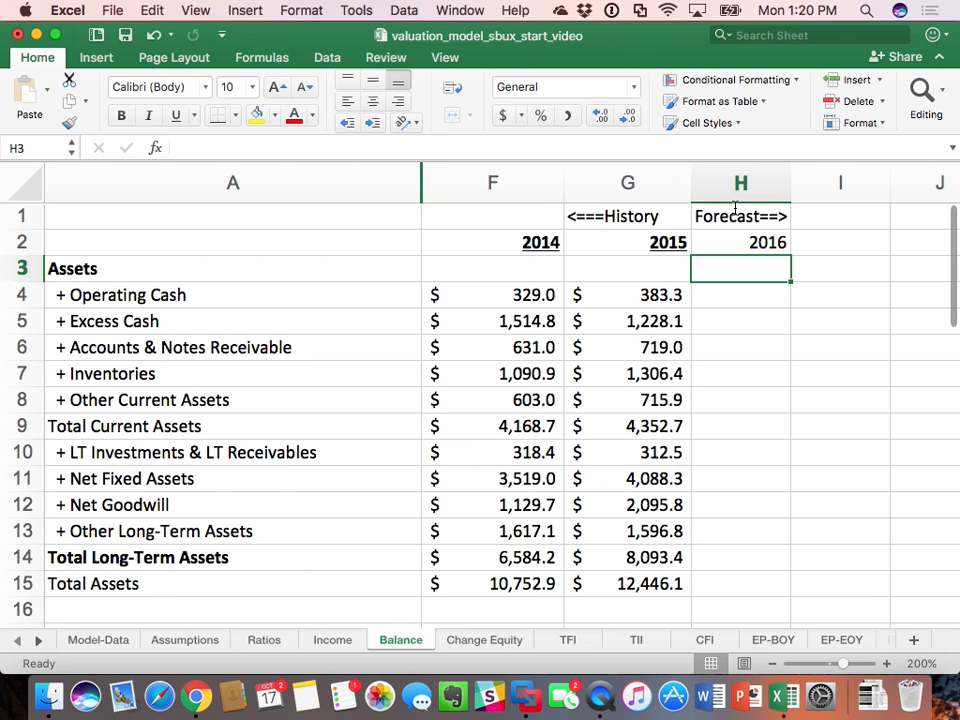
Step: Set 2016 Accounts & Notes Receivable in Balance H6 to its ratio times 2016 revenue, =Ratios!H13*Income!H3
left_click(264, 640)
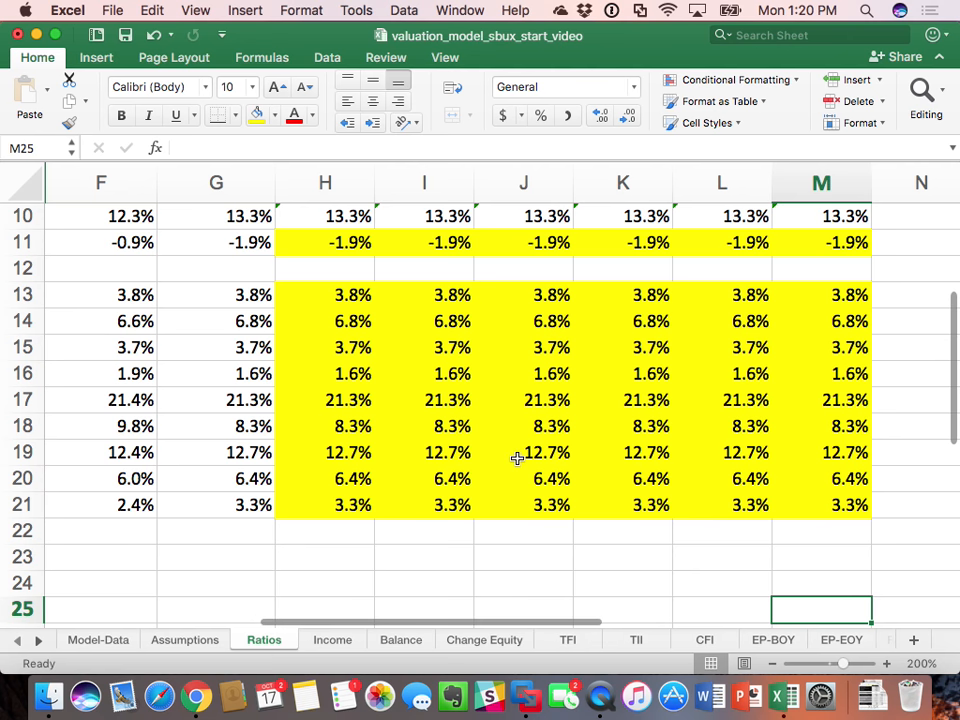
scroll(514, 456, "left", 5)
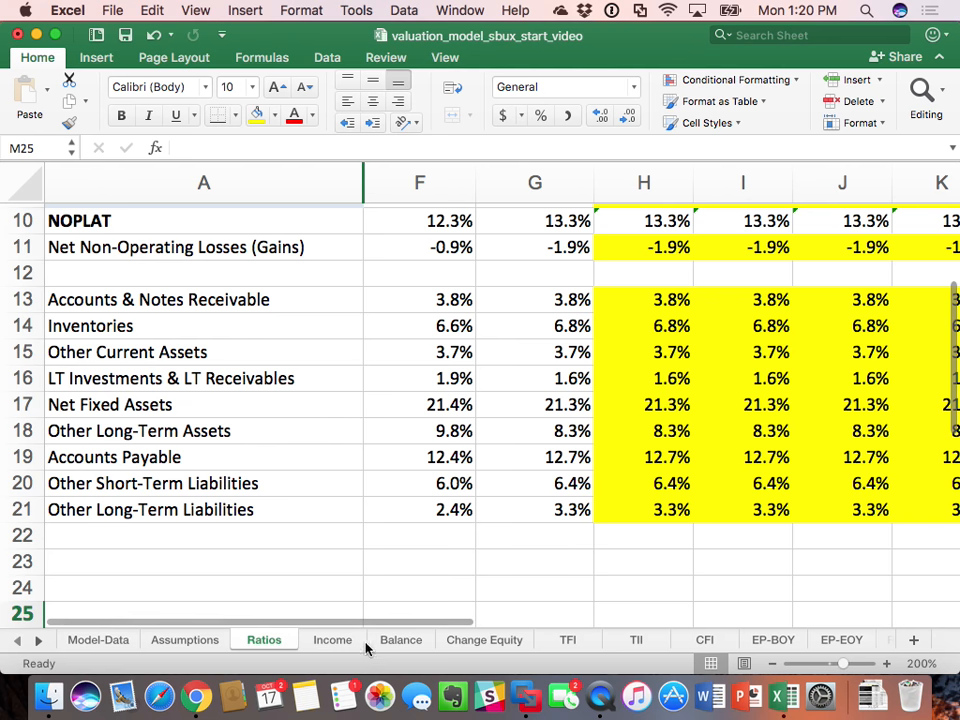
left_click(405, 645)
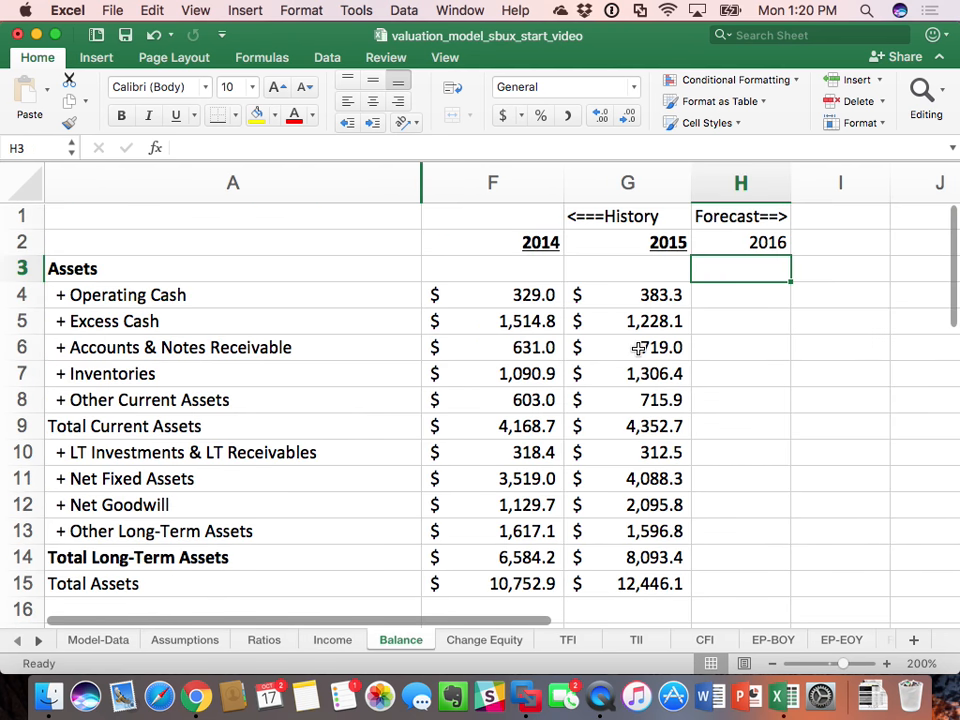
left_click(747, 346)
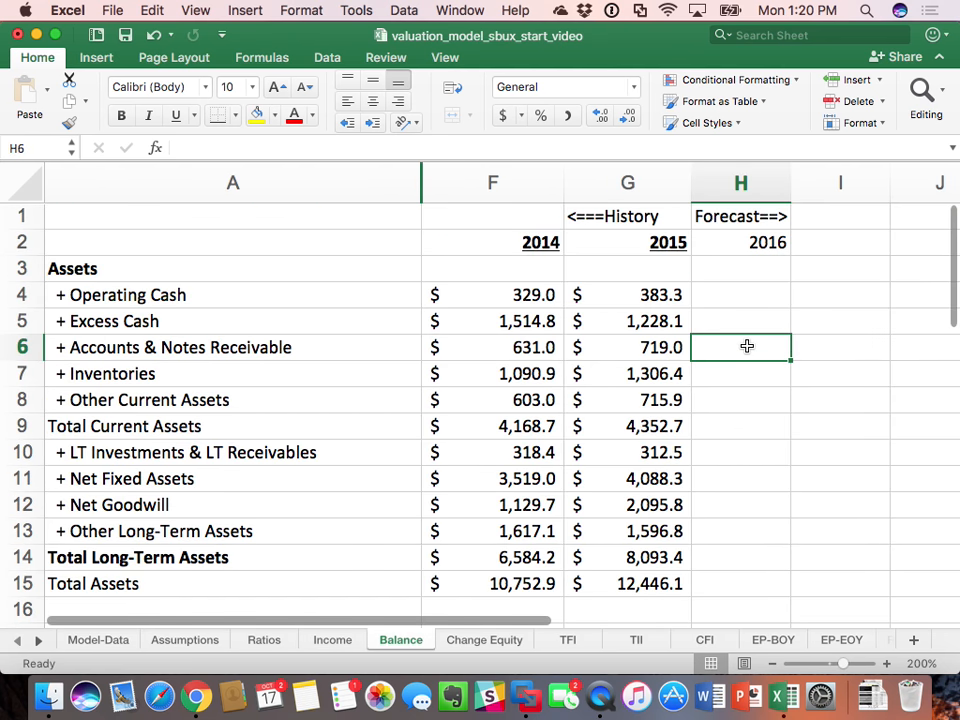
type("=")
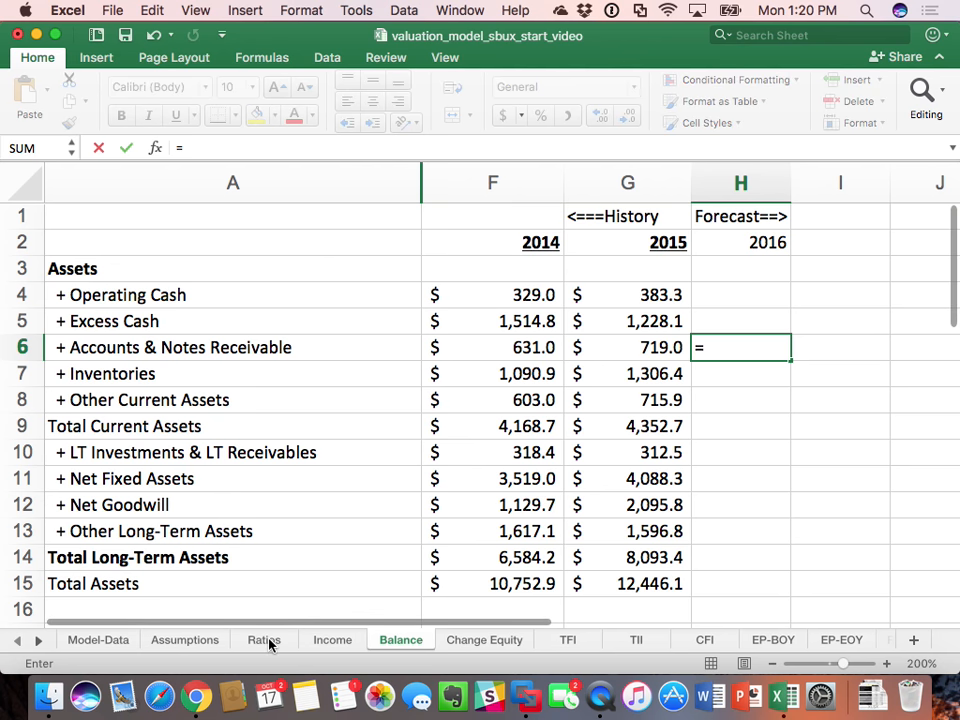
left_click(266, 641)
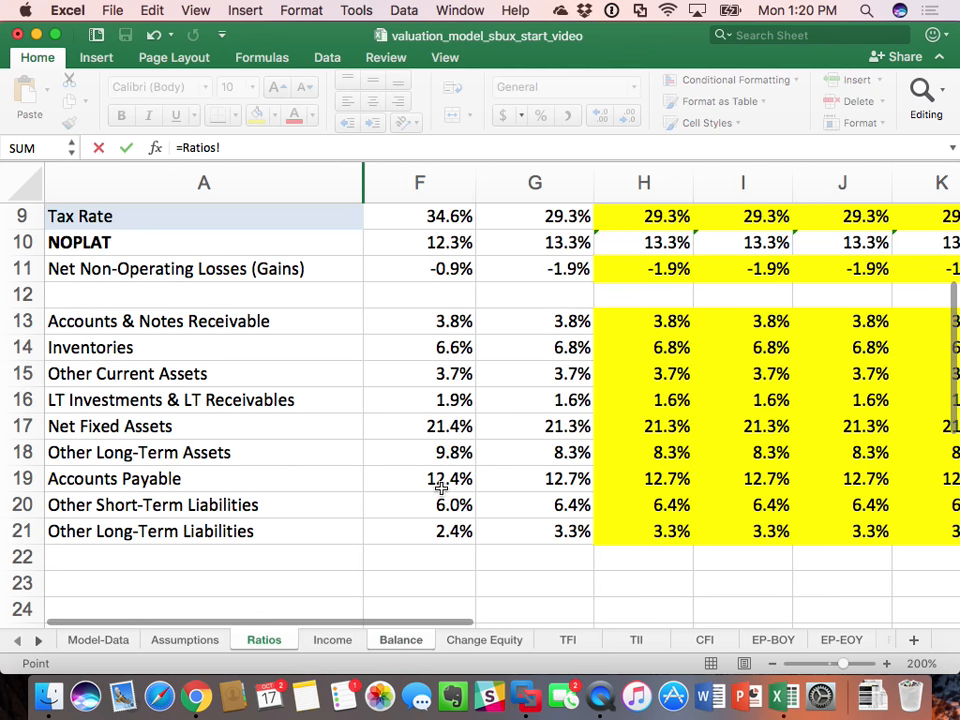
left_click(662, 321)
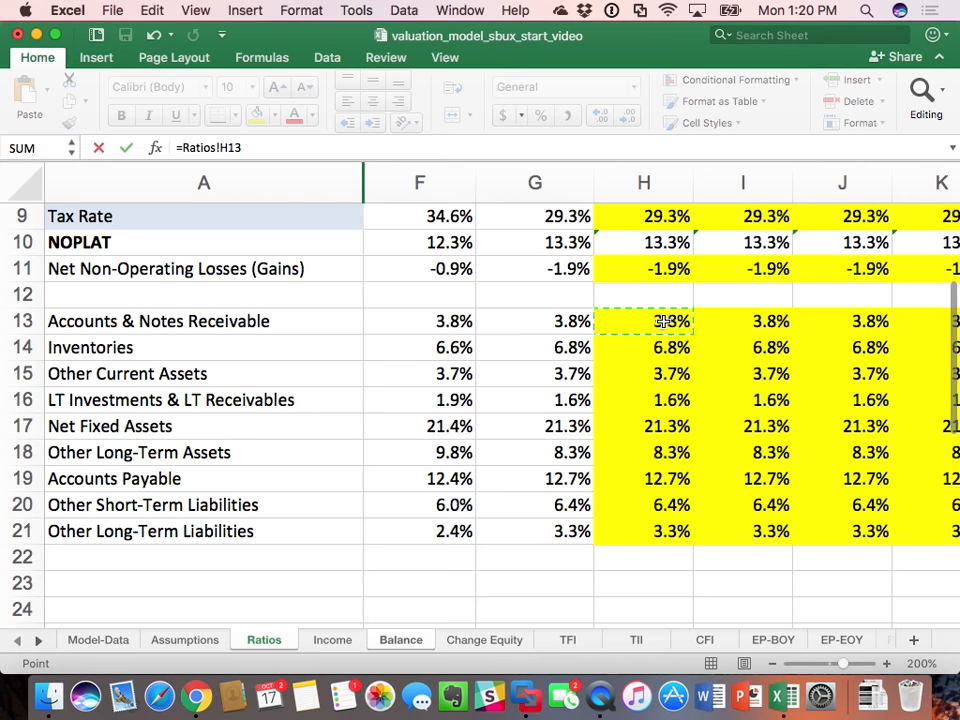
type("*")
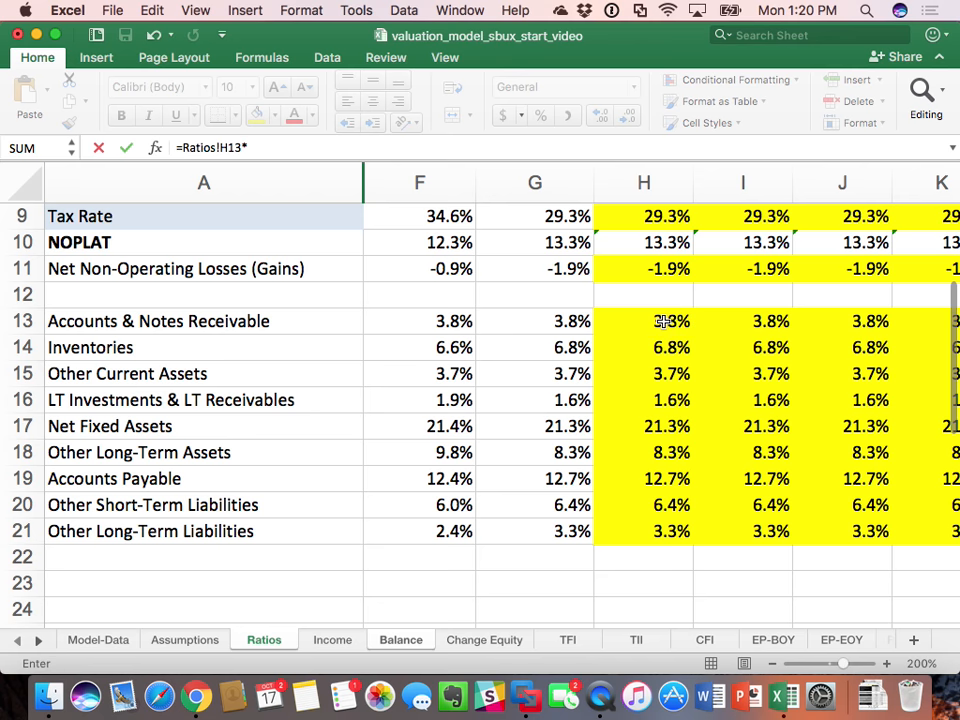
left_click(332, 640)
scroll(317, 304, "left", 5)
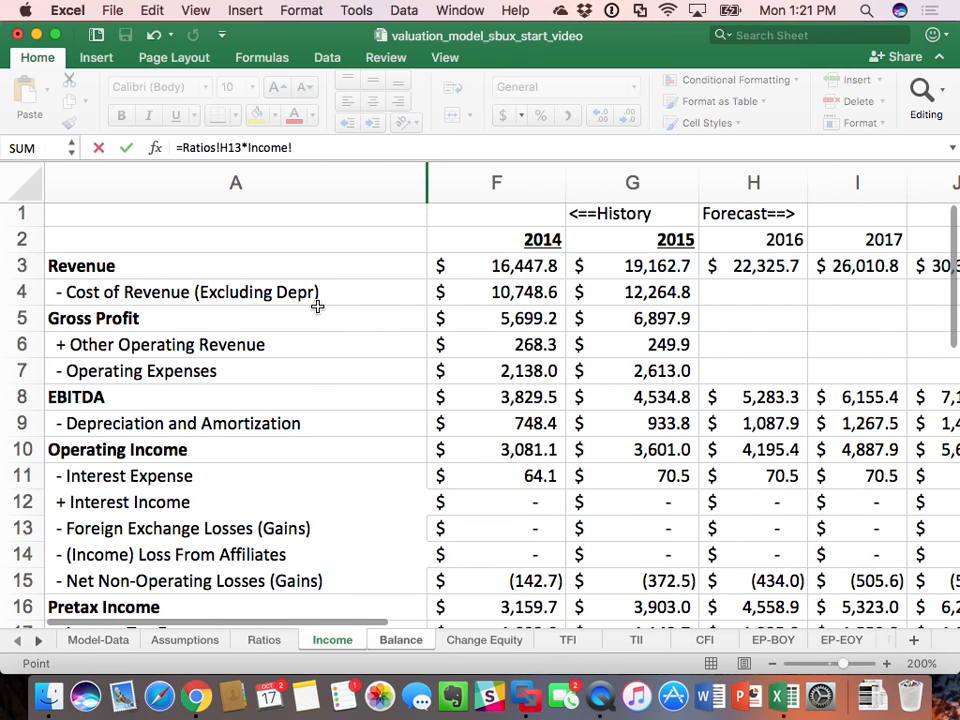
left_click(735, 268)
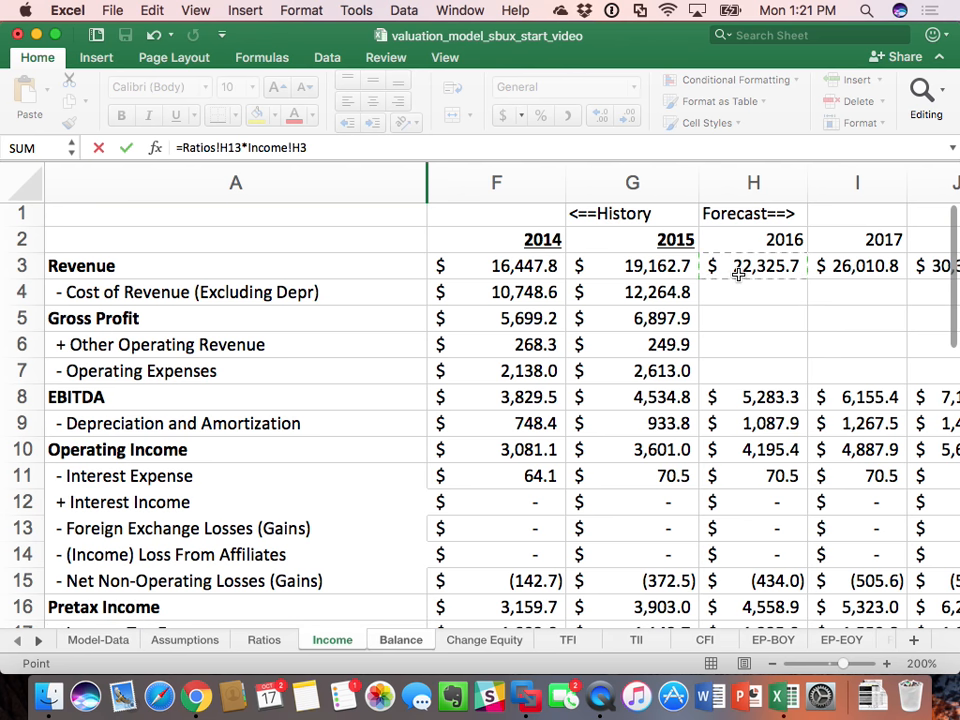
key("Return")
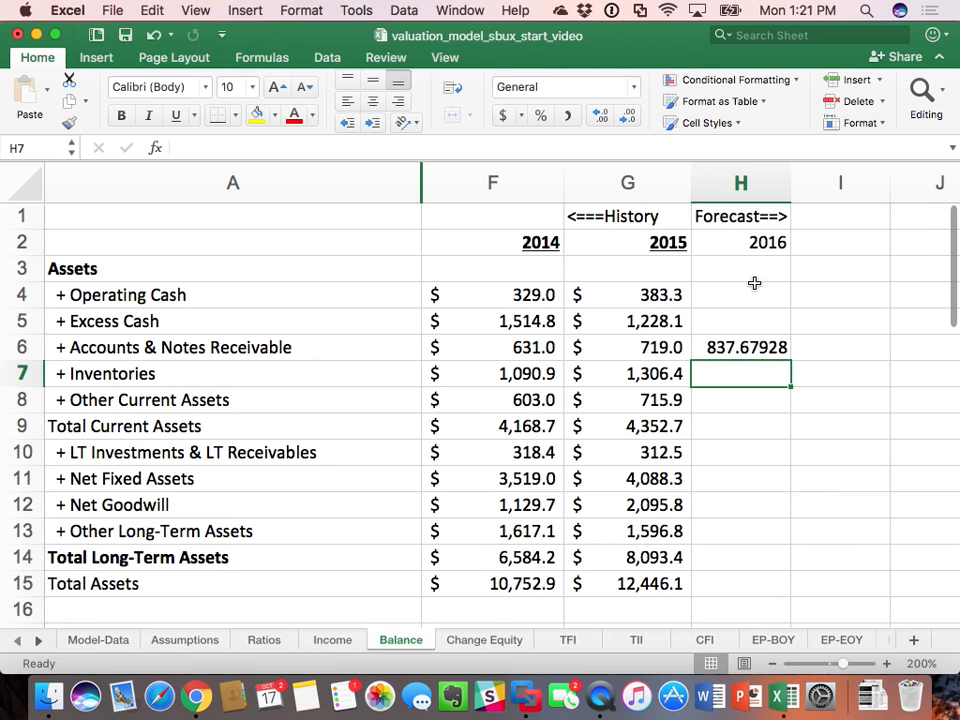
Step: Format the 2016 forecast cells H4:H32 on the Balance sheet as dollar amounts with one decimal place
left_click_drag(741, 293, 739, 488)
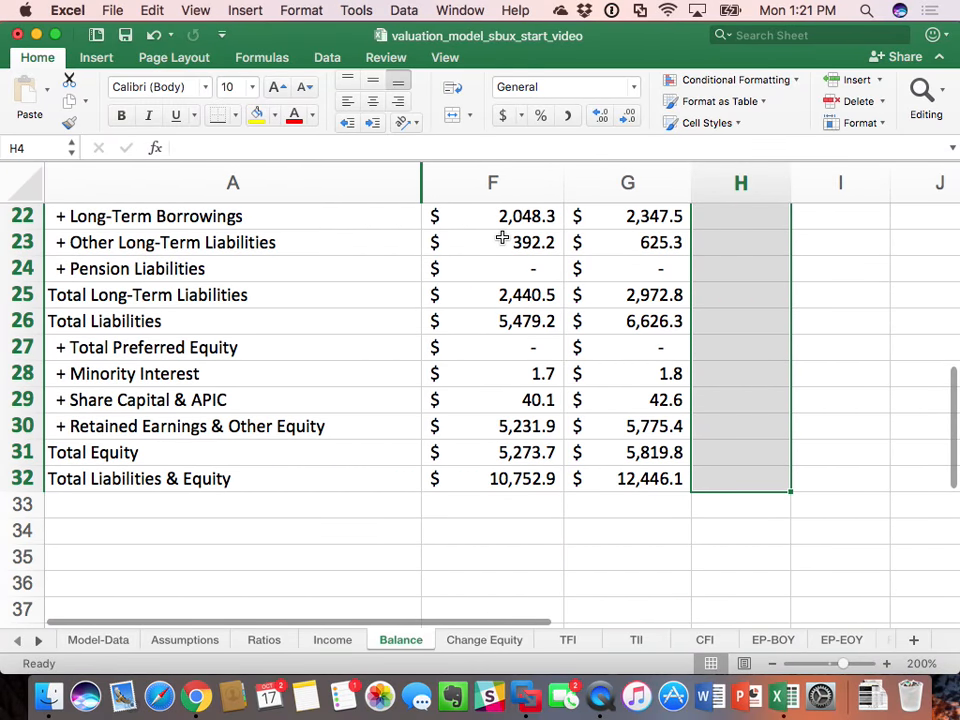
left_click(503, 115)
left_click(628, 118)
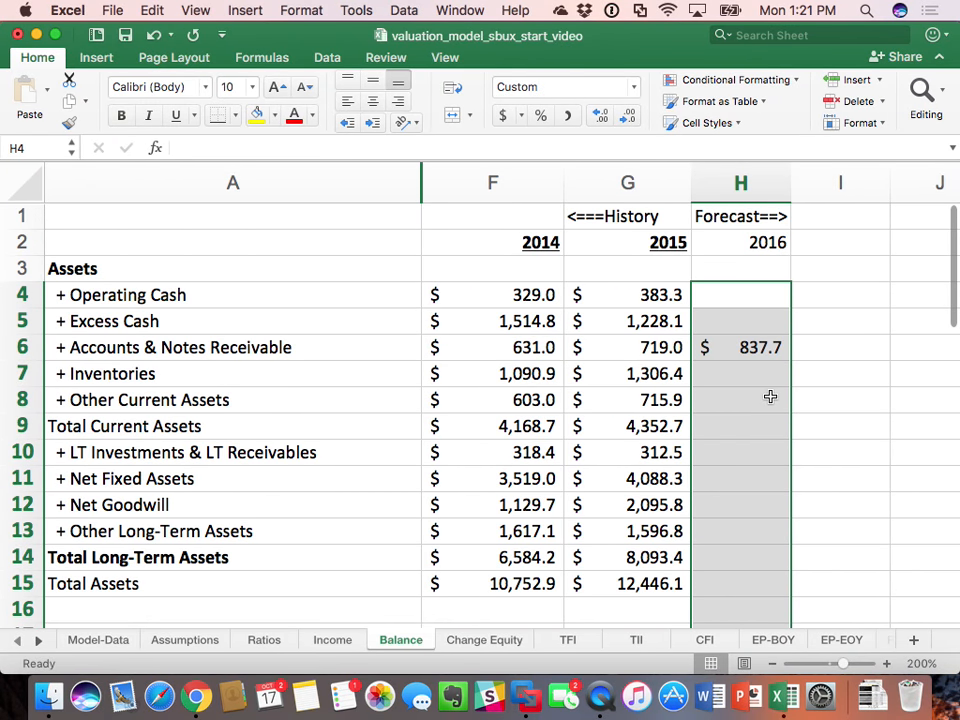
left_click(770, 397)
left_click(752, 344)
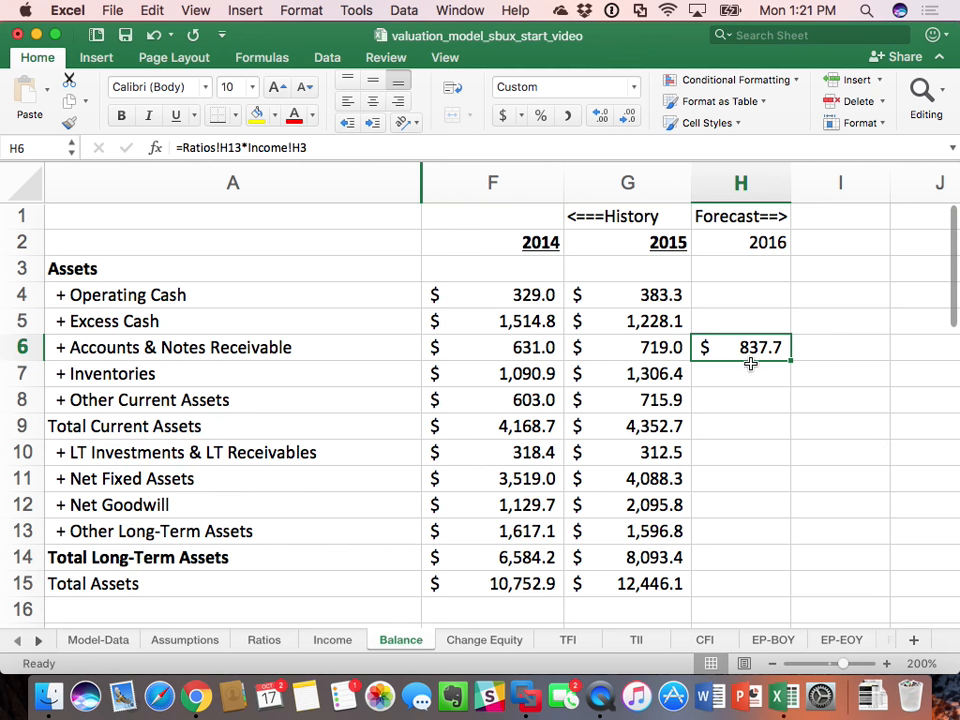
Step: Set 2016 Inventories in Balance H7 to its ratio times 2016 revenue, =Ratios!H14*Income!H3
left_click(748, 370)
type("=")
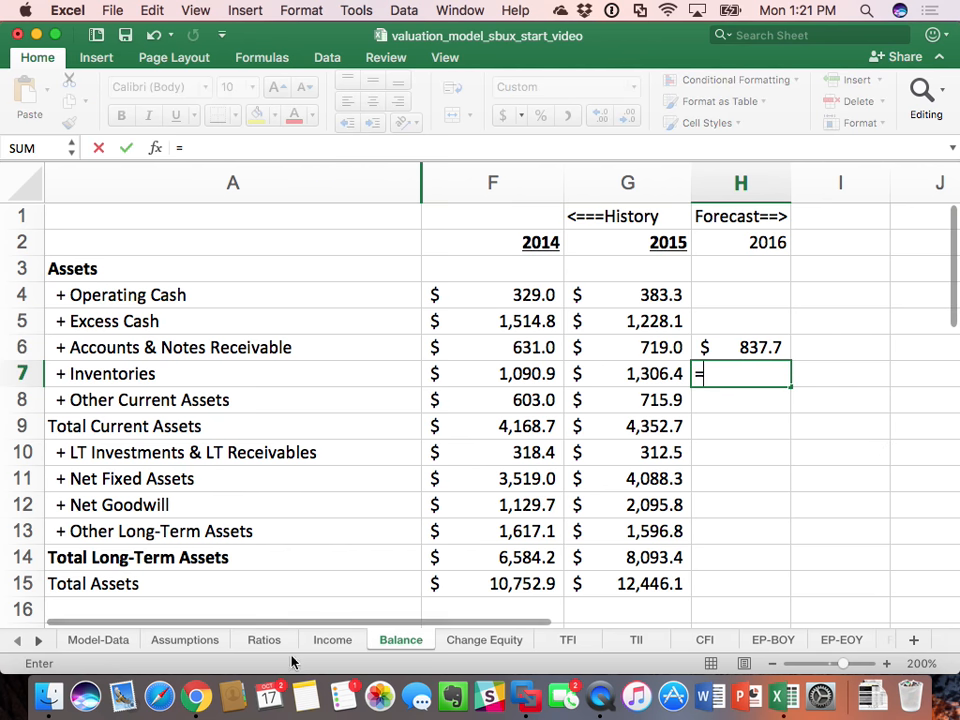
left_click(264, 640)
left_click(657, 350)
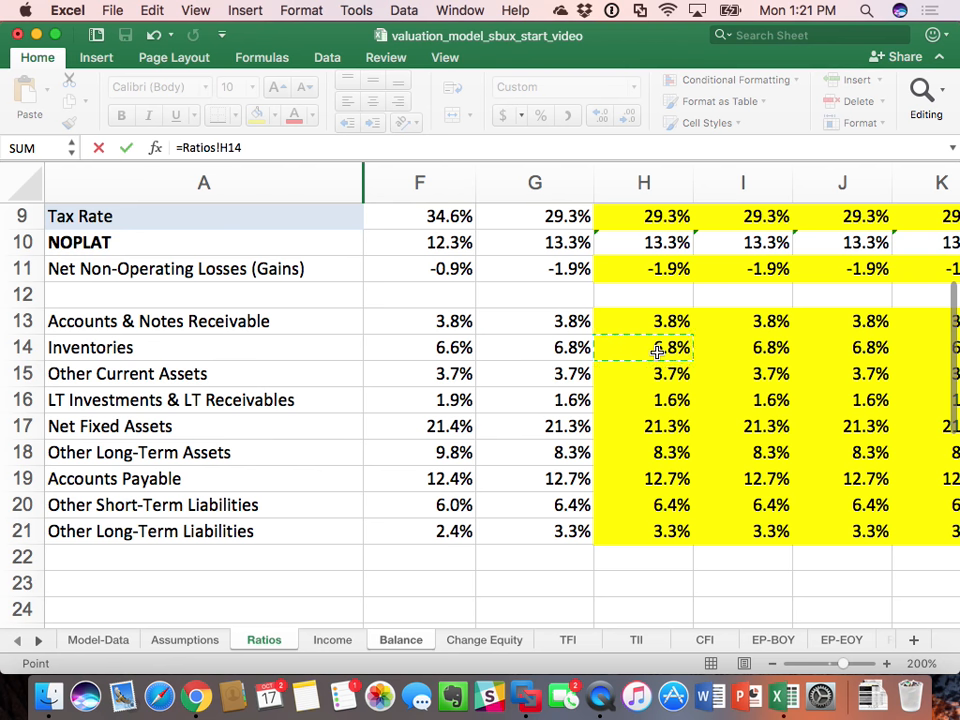
type("*")
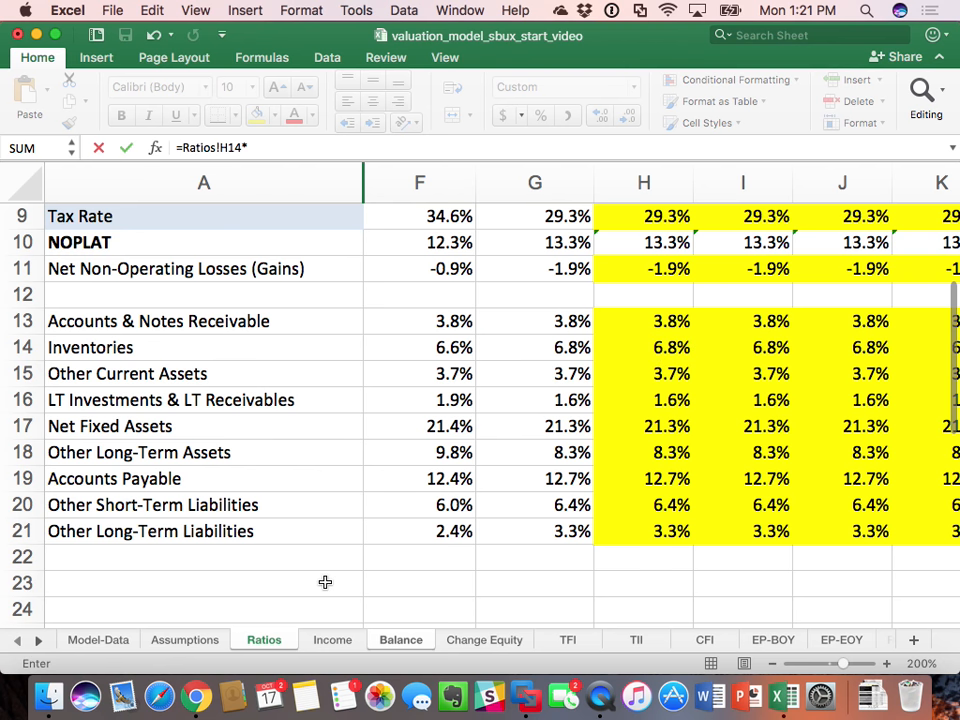
left_click(334, 639)
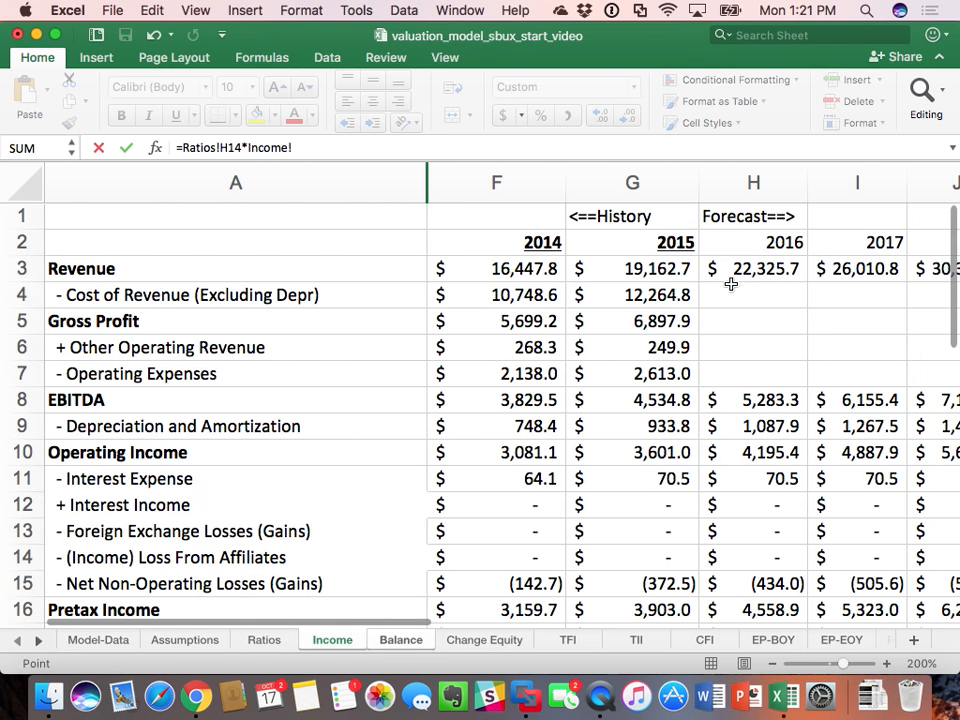
left_click(760, 270)
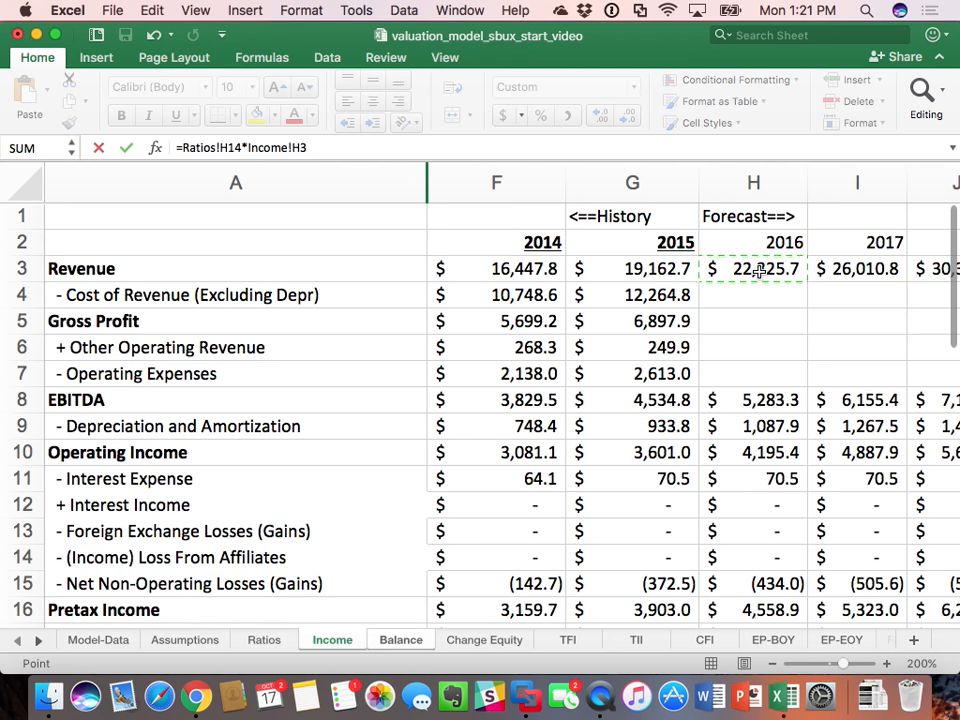
key("Return")
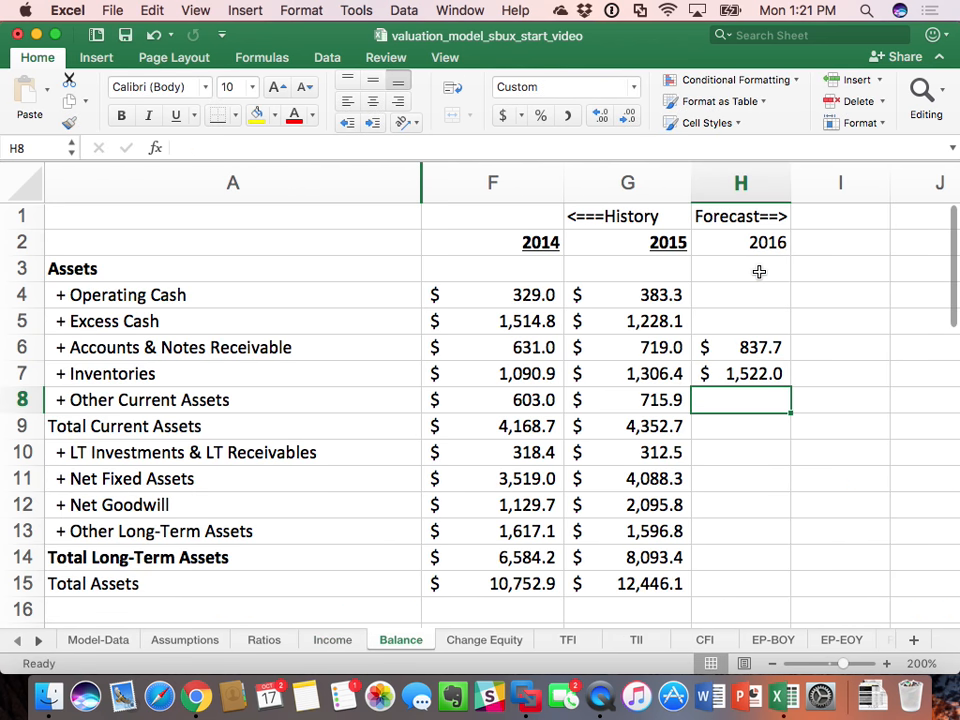
Step: Set 2016 Other Current Assets in Balance H8 to its ratio times 2016 revenue, =Ratios!H15*Income!H3
type("=")
left_click(268, 644)
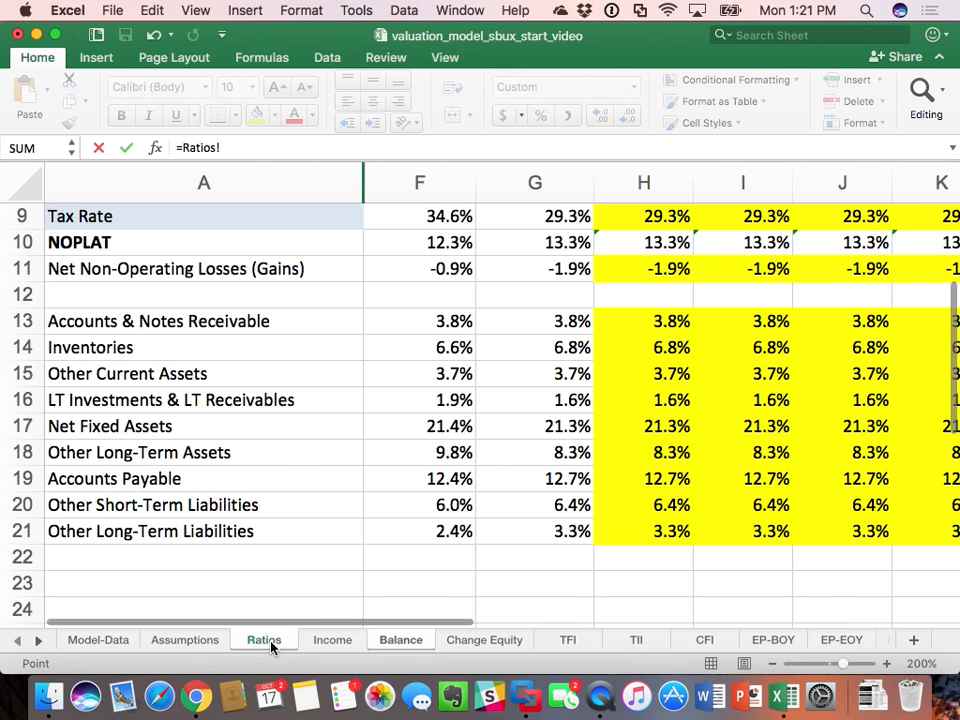
left_click(674, 371)
type("*")
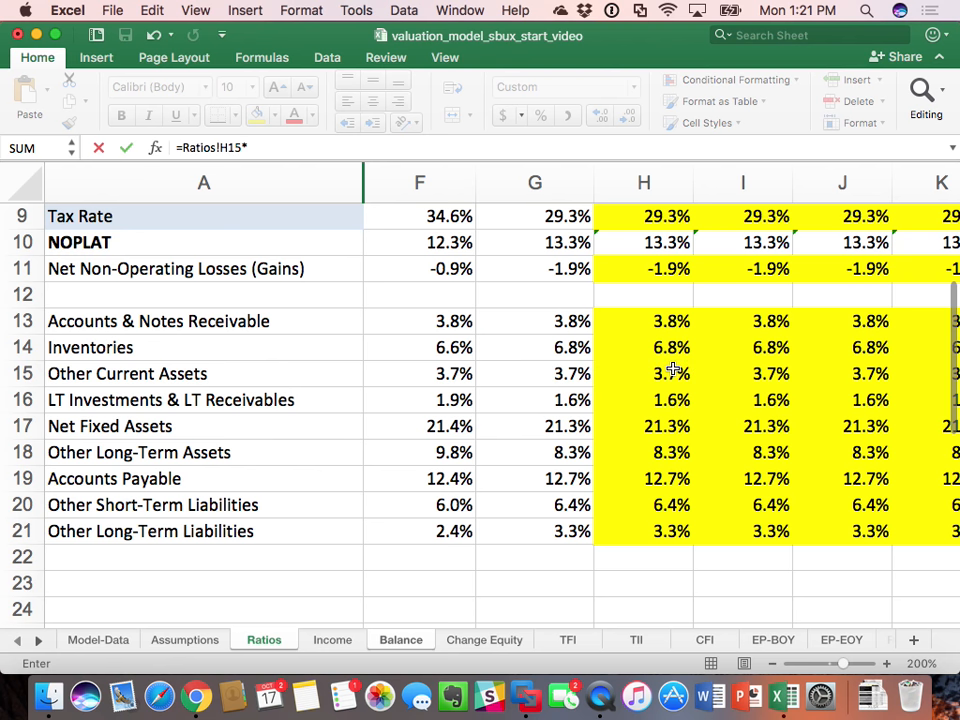
left_click(333, 640)
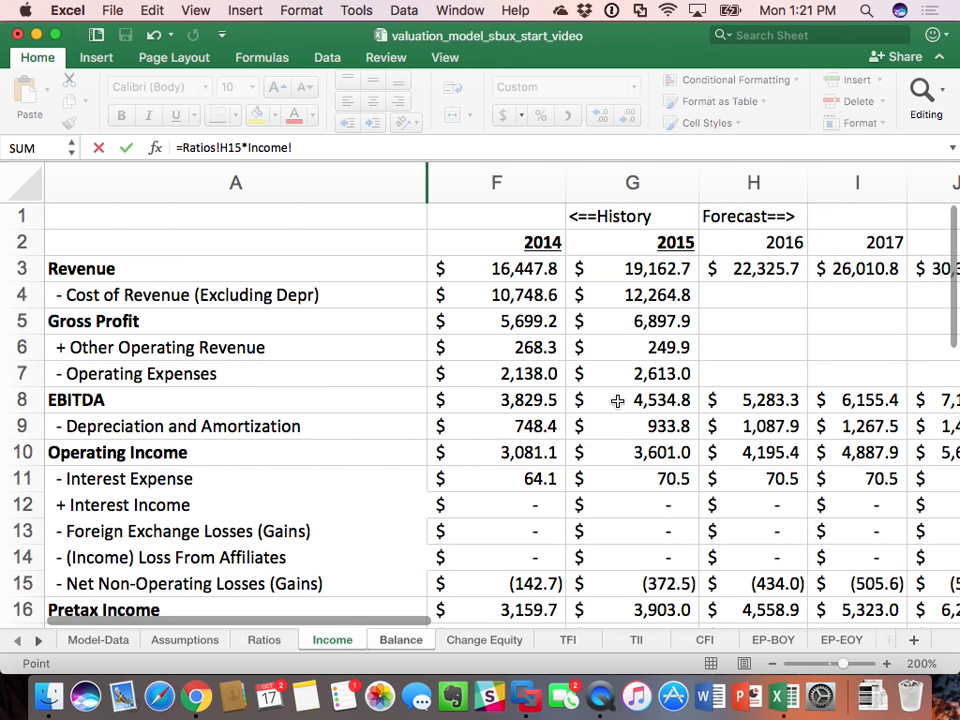
left_click(772, 272)
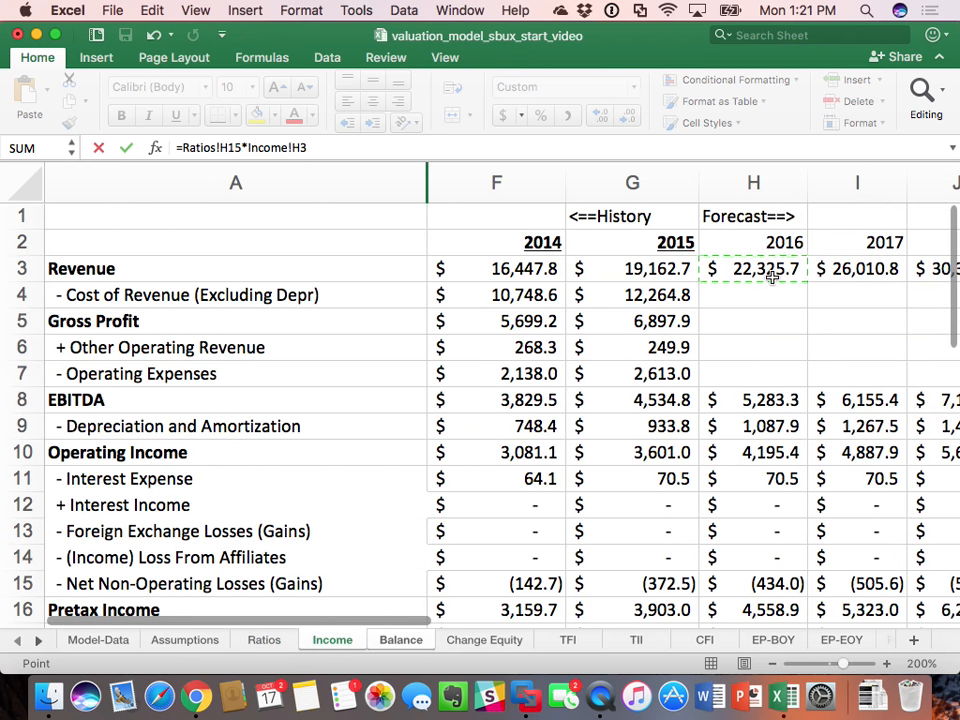
key("Return")
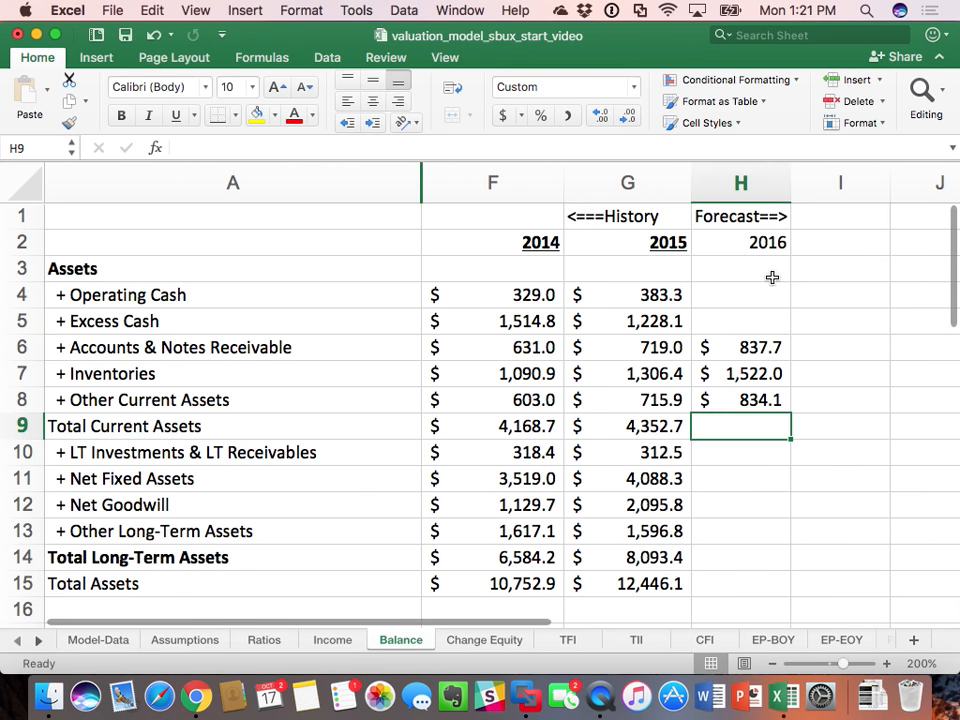
Step: Set 2016 LT Investments & LT Receivables in Balance H10 to its ratio times 2016 revenue, =Ratios!H16*Income!H3
left_click(740, 456)
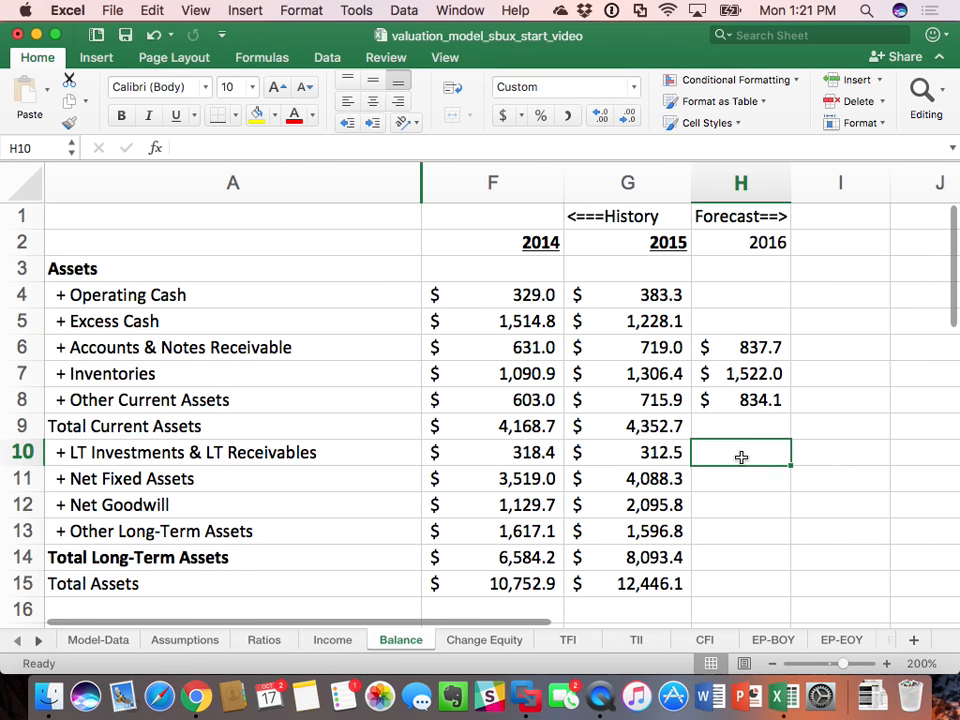
type("=")
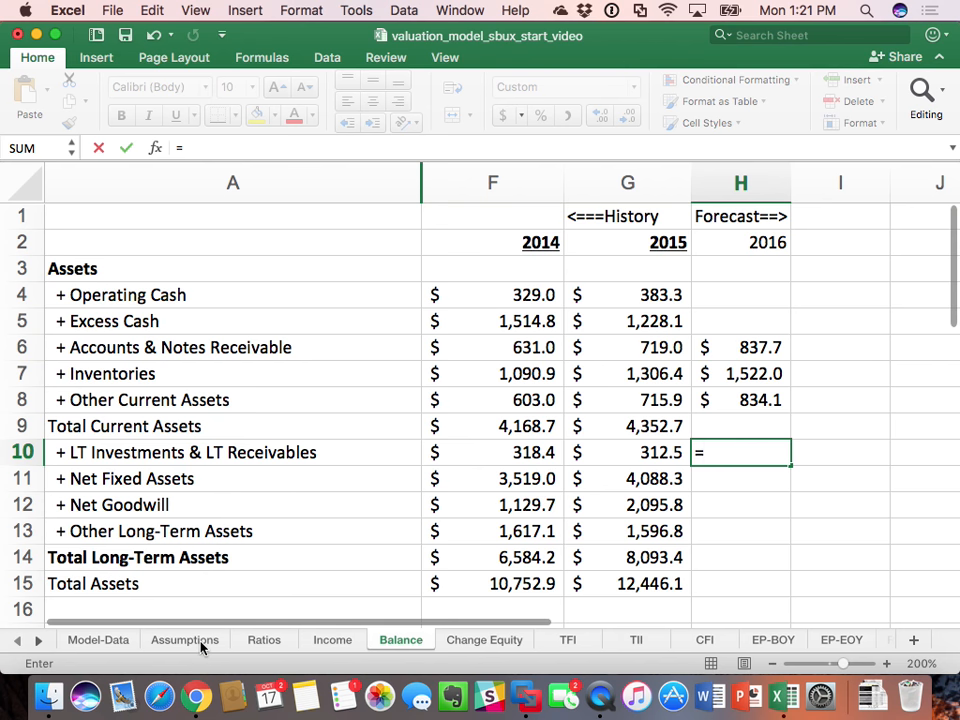
left_click(264, 640)
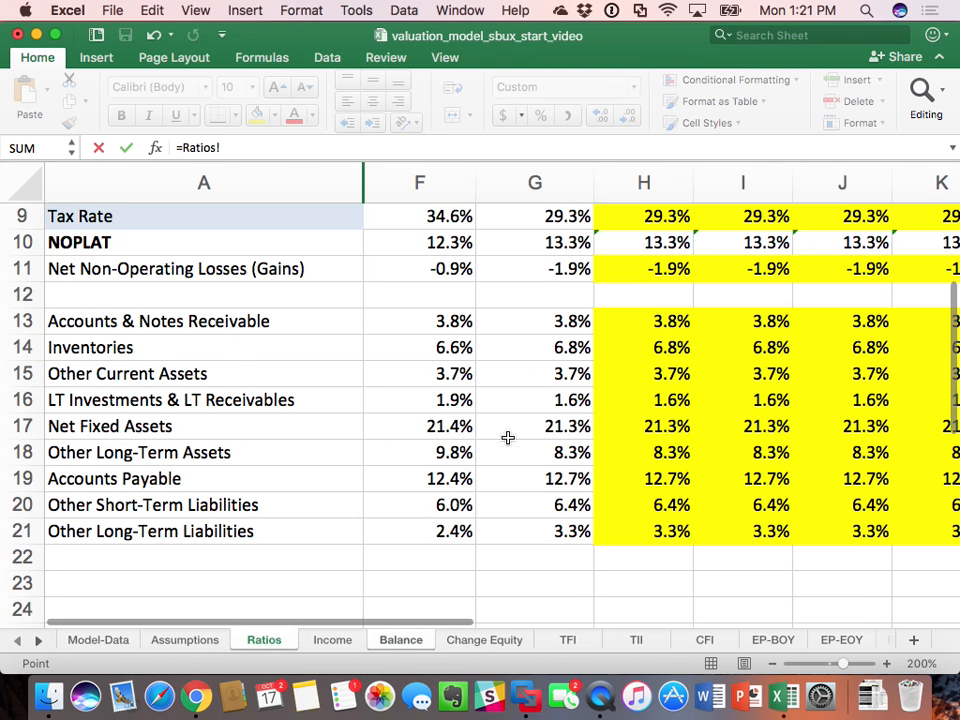
left_click(675, 399)
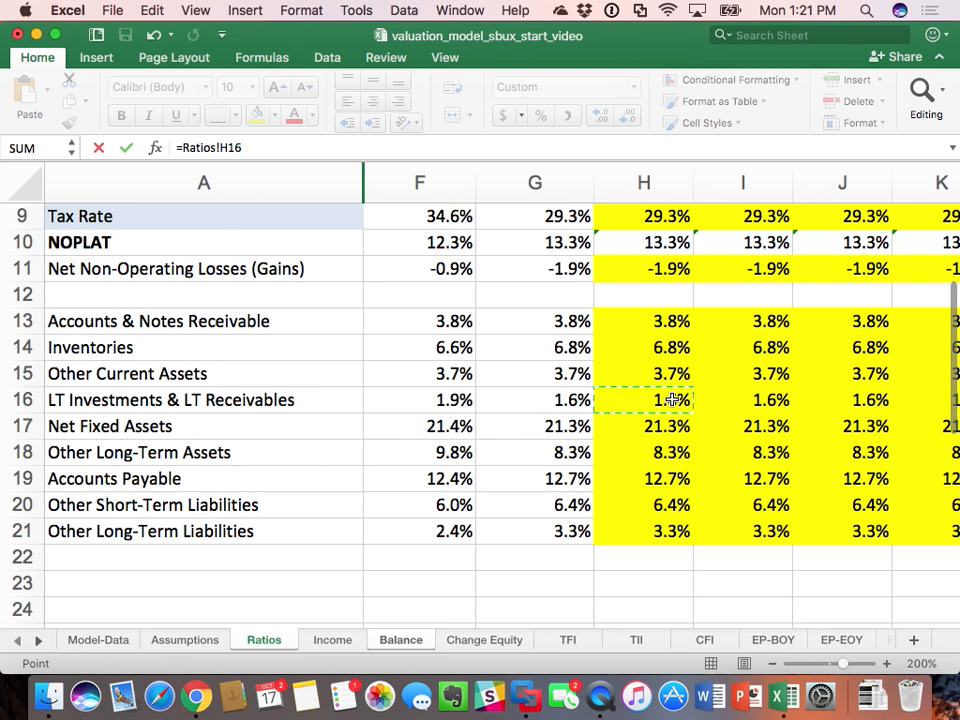
type("*")
left_click(330, 639)
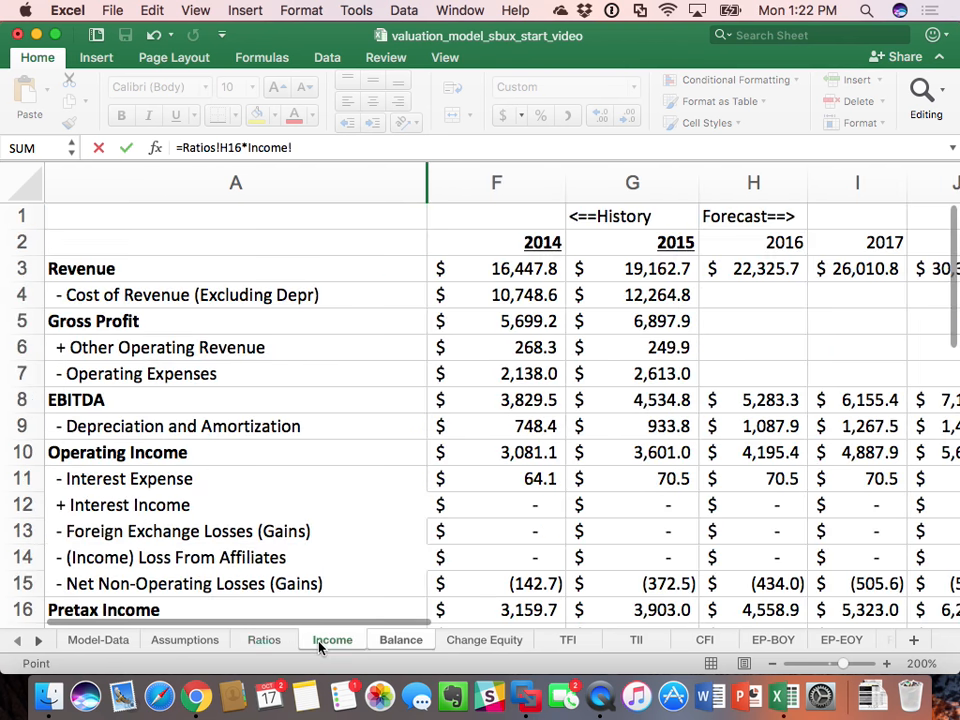
left_click(765, 274)
key("Return")
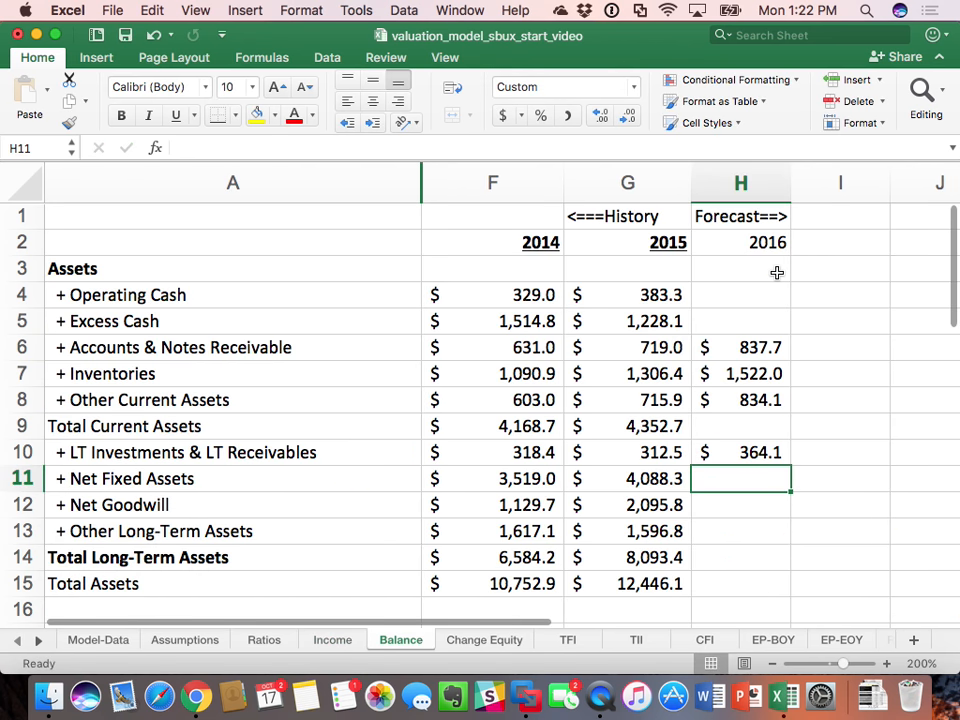
Step: Set 2016 Net Fixed Assets in Balance H11 to its ratio times 2016 revenue, =Ratios!H17*Income!H3
type("=")
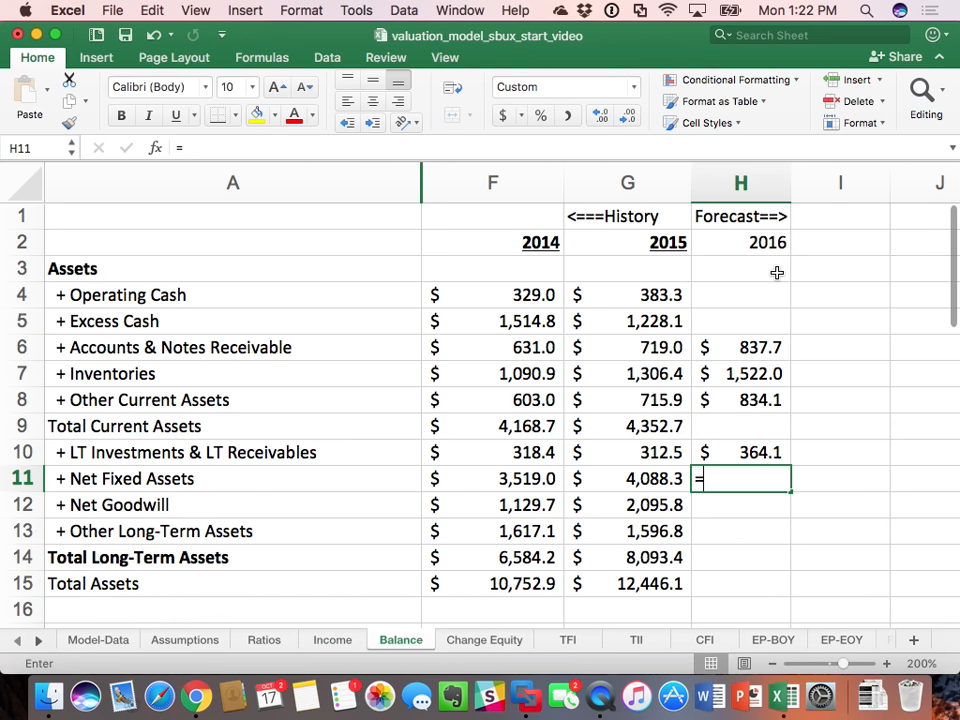
left_click(265, 641)
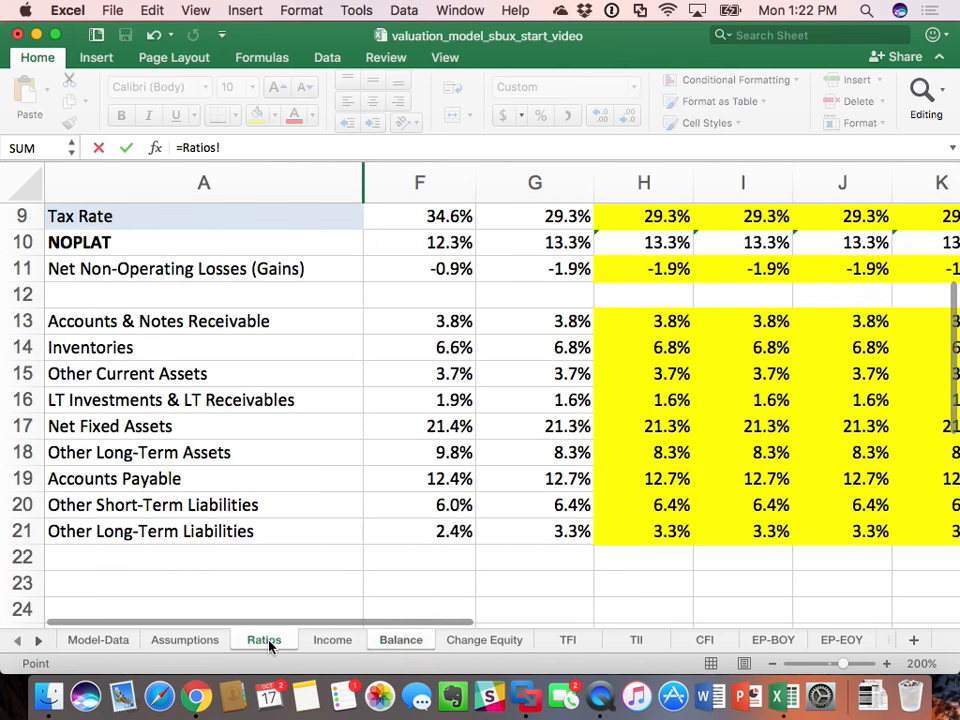
left_click(677, 428)
type("*")
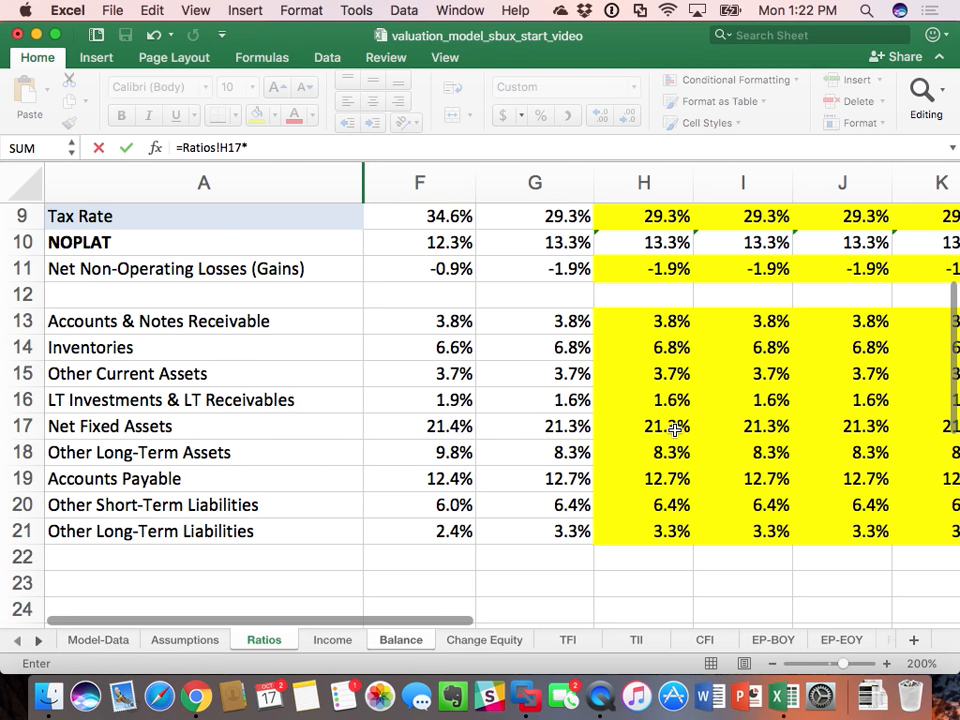
left_click(332, 640)
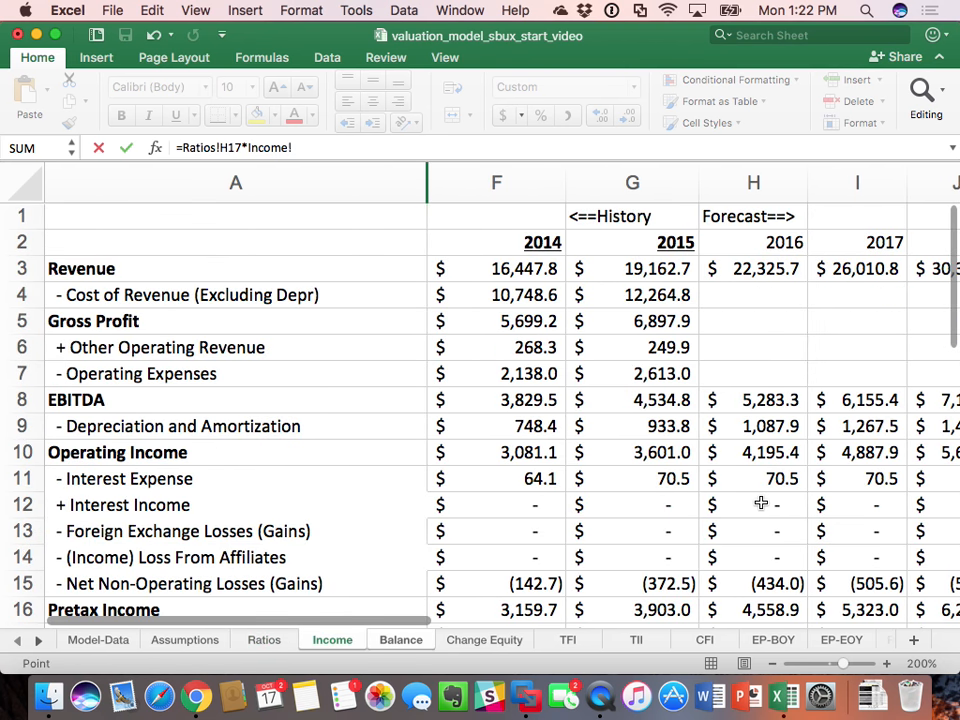
left_click(772, 267)
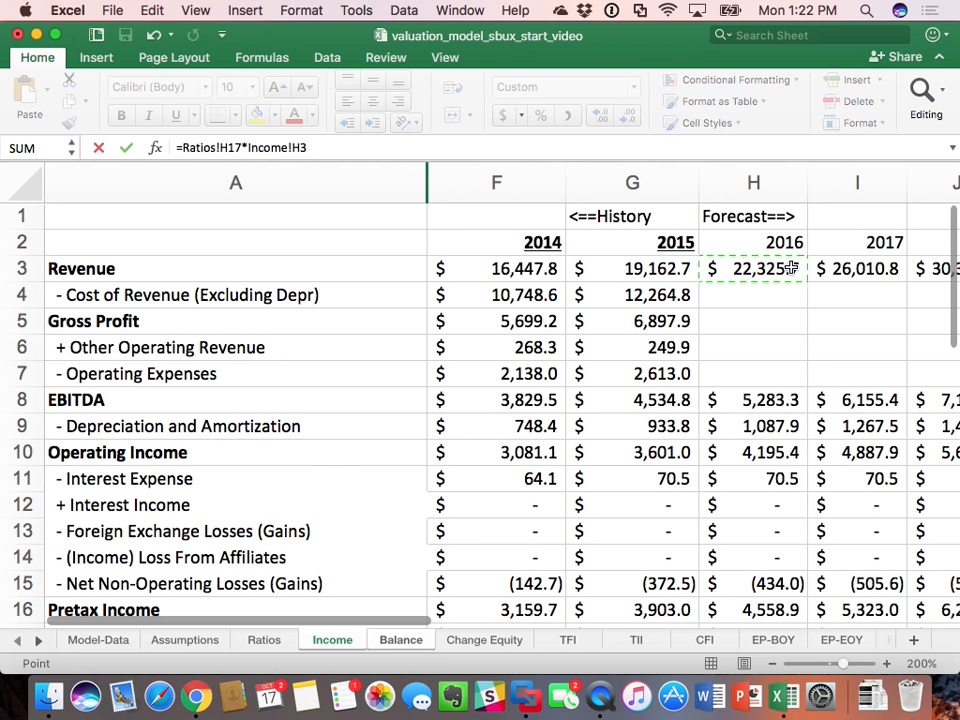
key("Return")
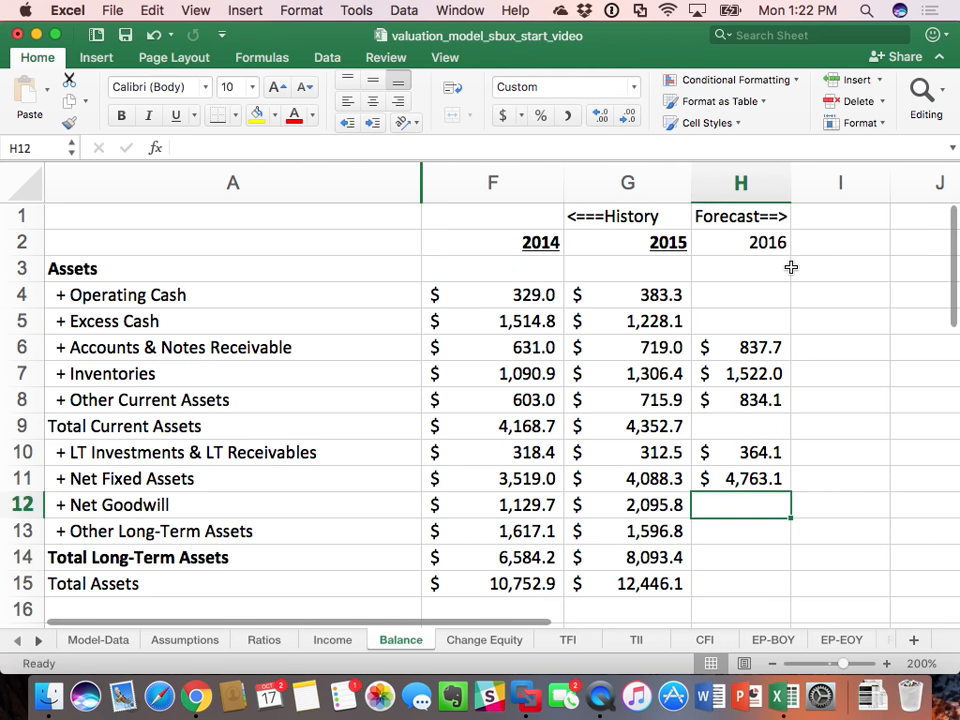
Step: Set 2016 Other Long-Term Assets in Balance H13 to its ratio times 2016 revenue, =Ratios!H18*Income!H3
left_click(731, 528)
type("=")
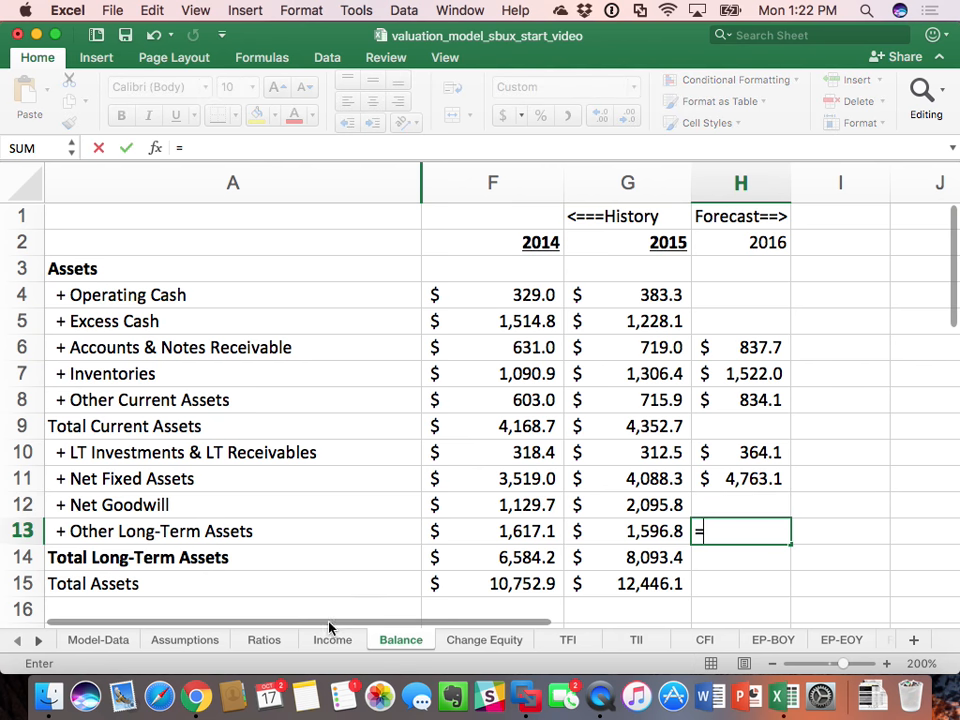
left_click(264, 640)
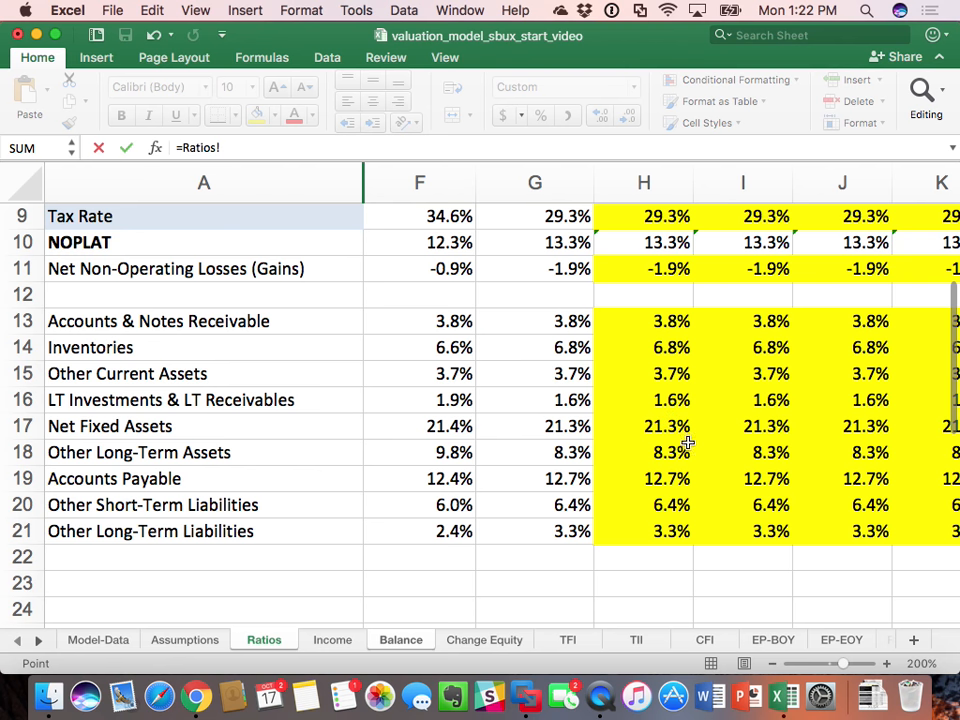
left_click(670, 454)
type("*")
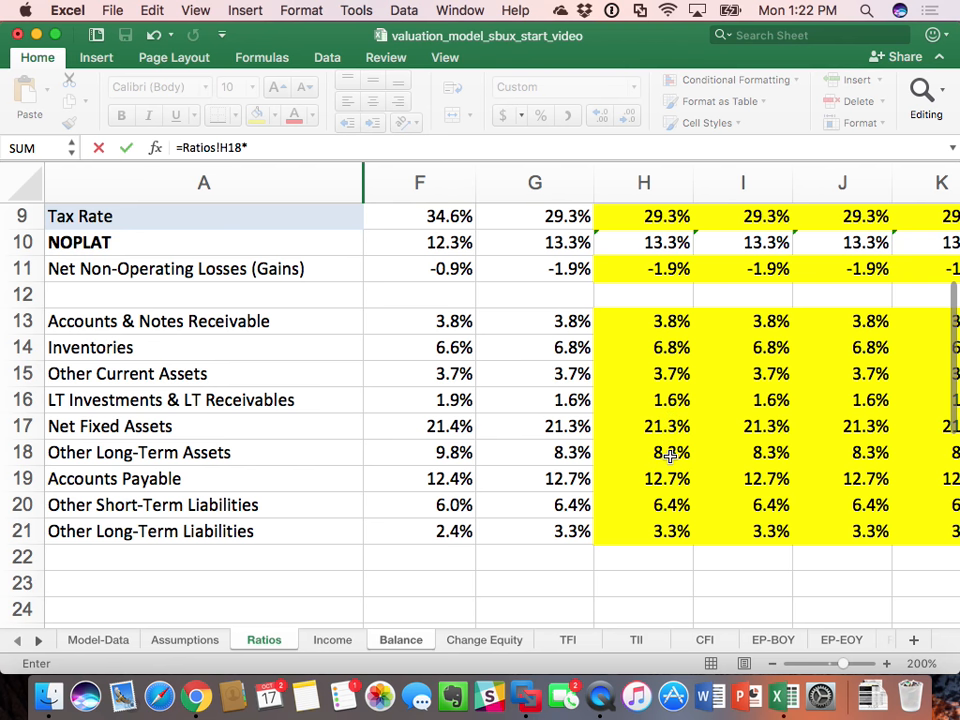
left_click(332, 640)
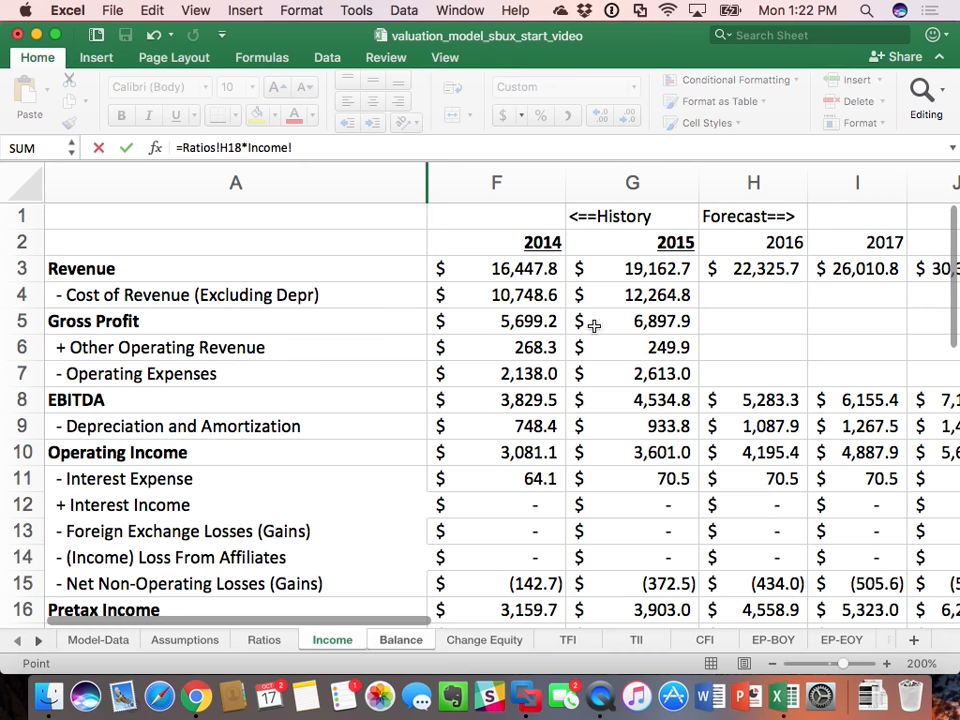
left_click(763, 269)
key("Return")
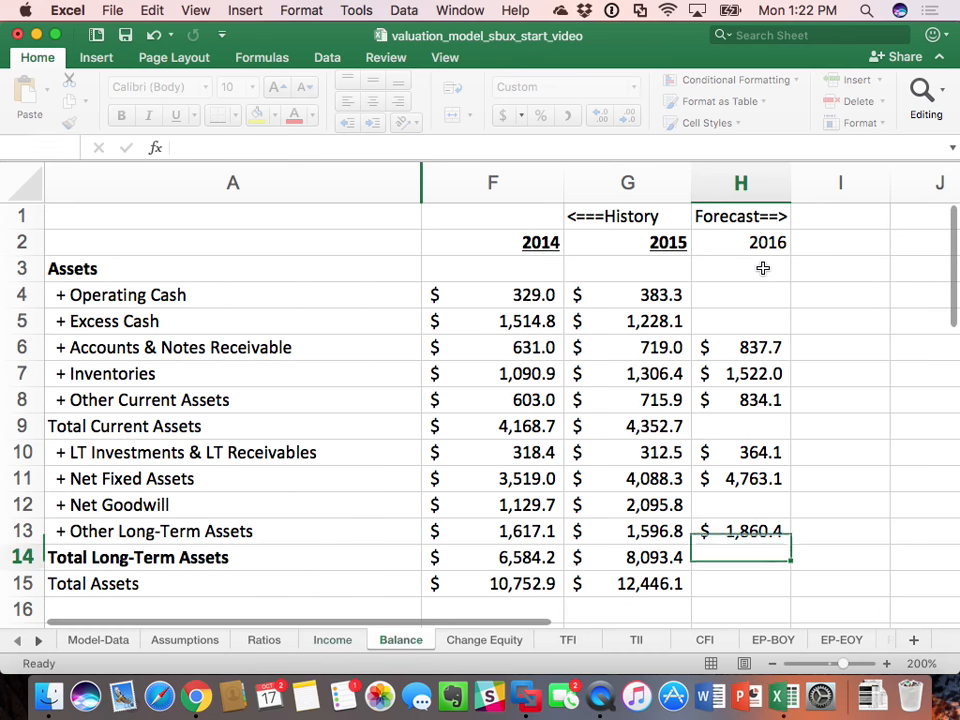
Step: Set 2016 Accounts Payable in Balance H18 to its ratio times 2016 revenue, =Ratios!H19*Income!H3
scroll(788, 357, "down", 3)
scroll(788, 357, "down", 8)
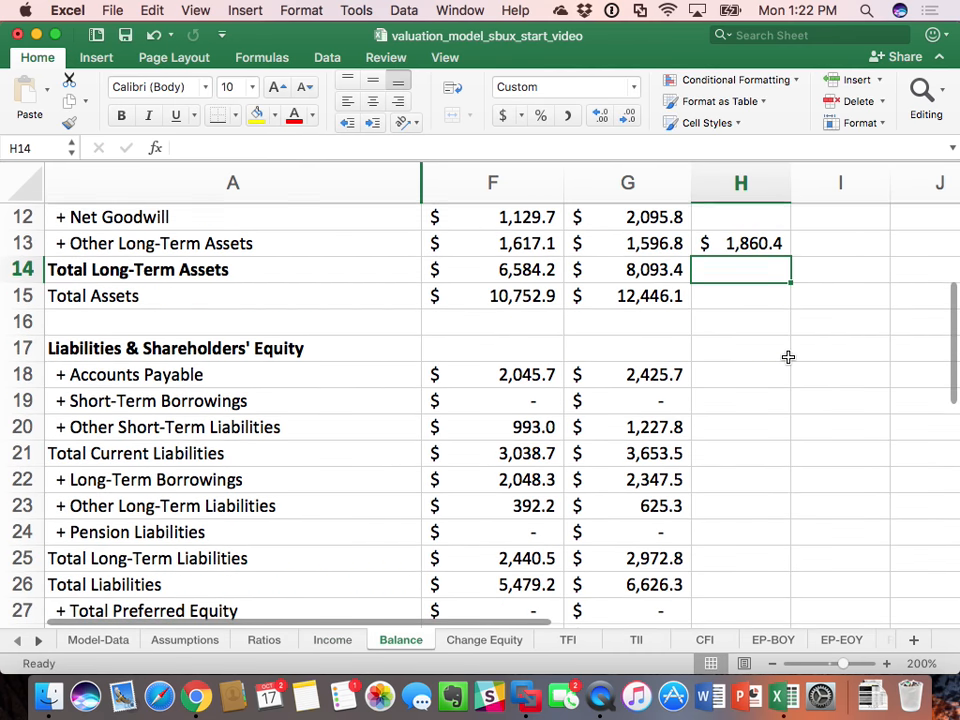
left_click(722, 378)
type("=")
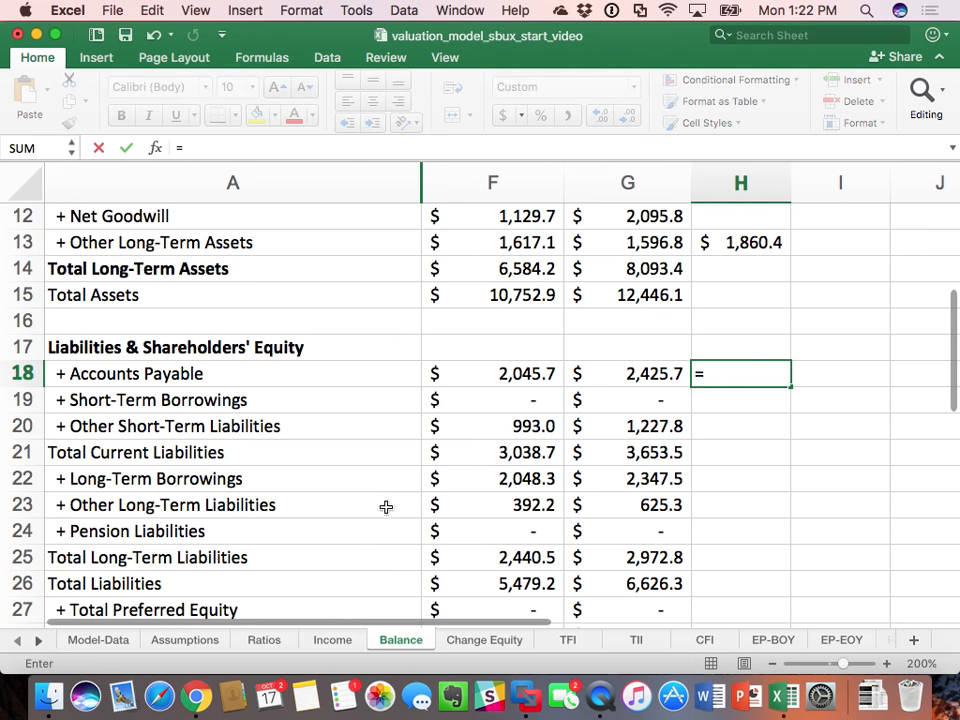
left_click(264, 639)
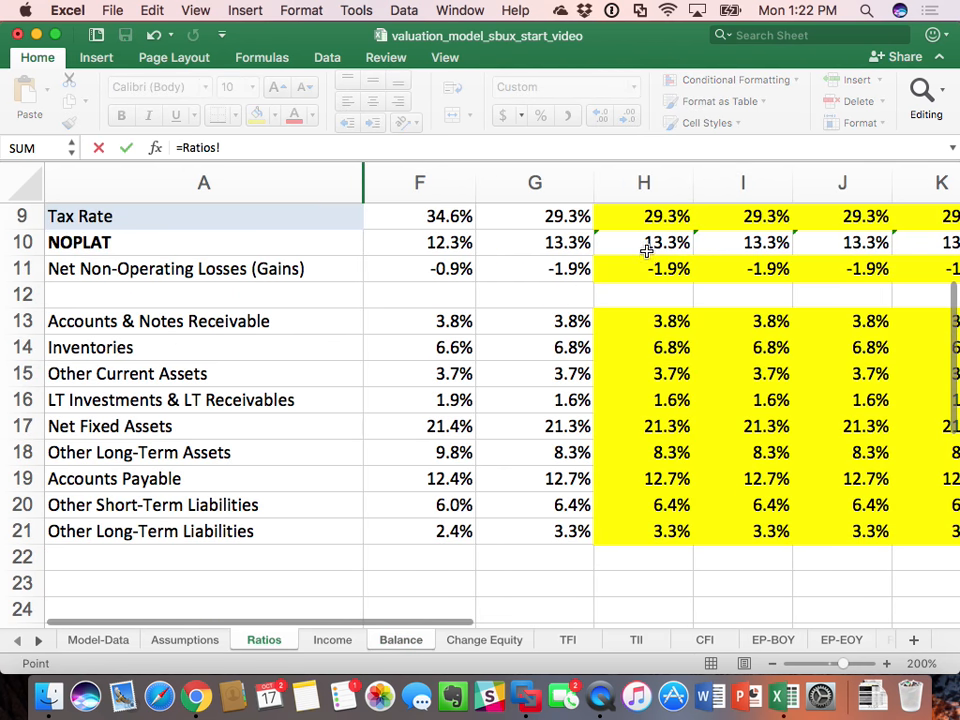
left_click(674, 478)
type("*")
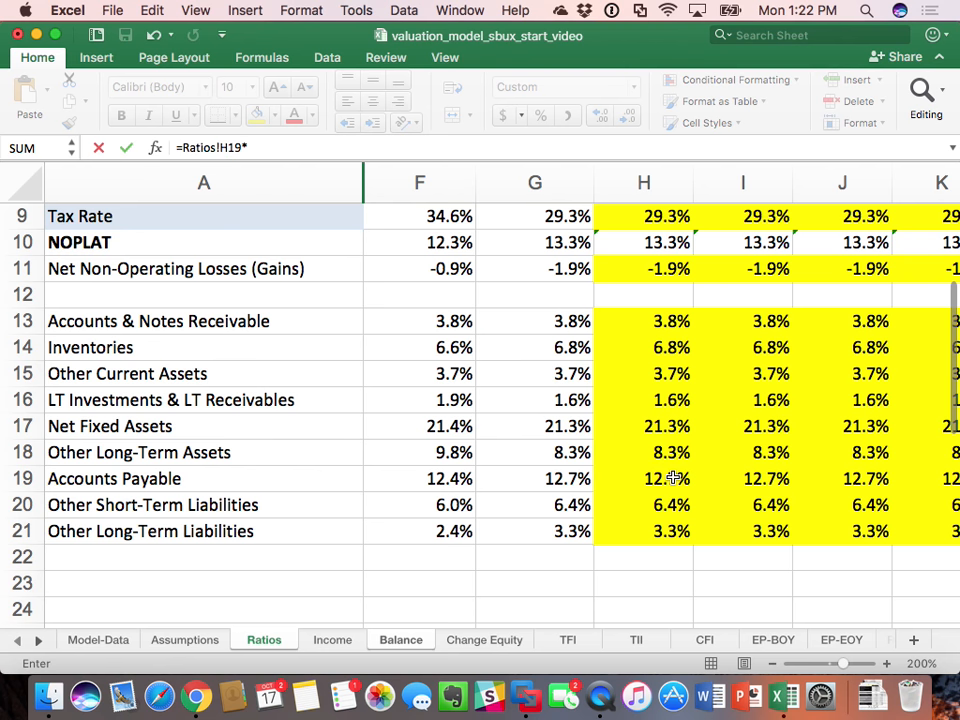
left_click(333, 640)
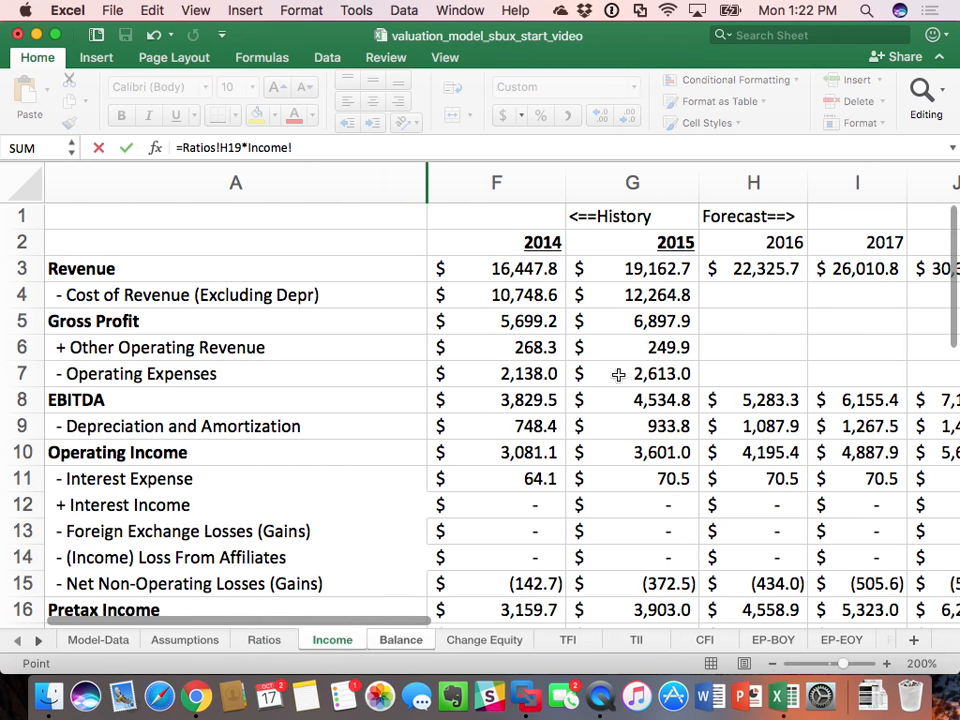
left_click(760, 270)
key("Return")
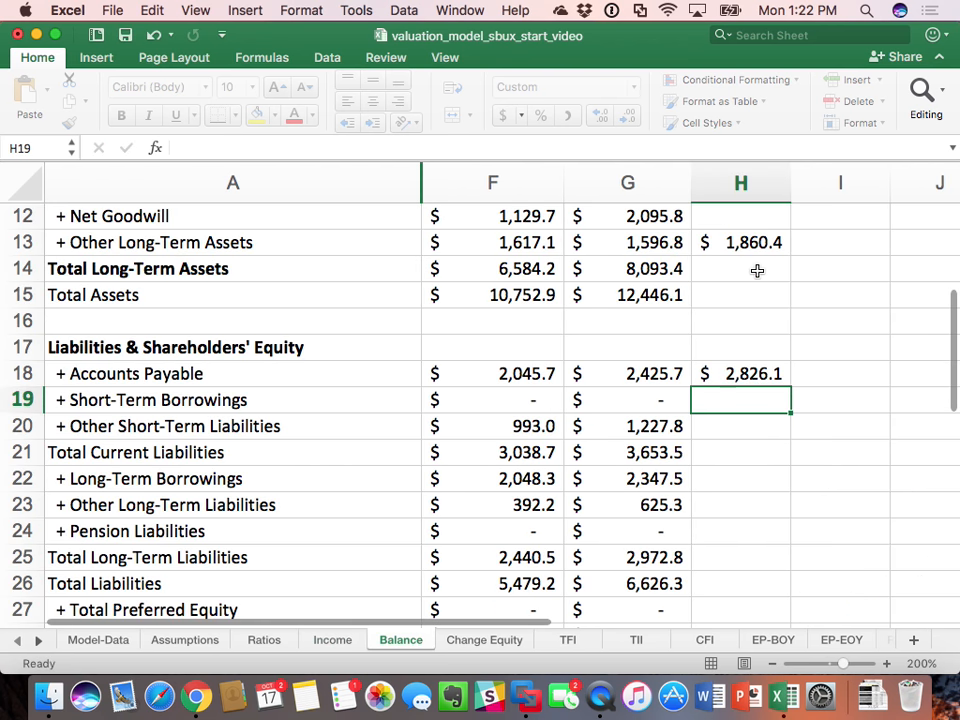
Step: Set 2016 Other Short-Term Liabilities in Balance H20 to its ratio times 2016 revenue, =Ratios!H20*Income!H3
left_click(727, 433)
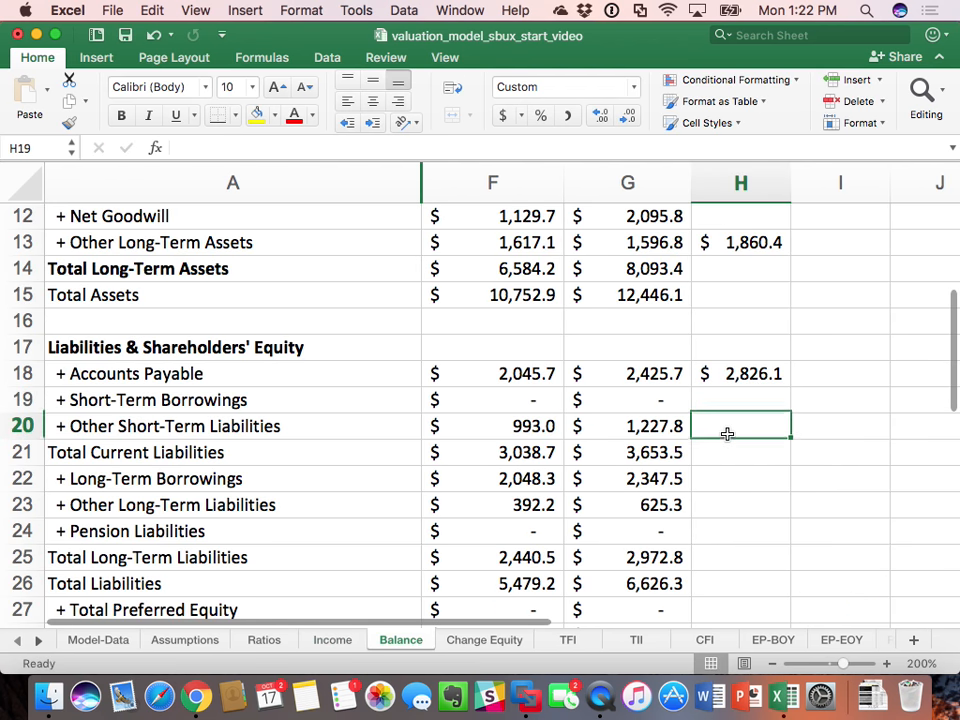
type("=")
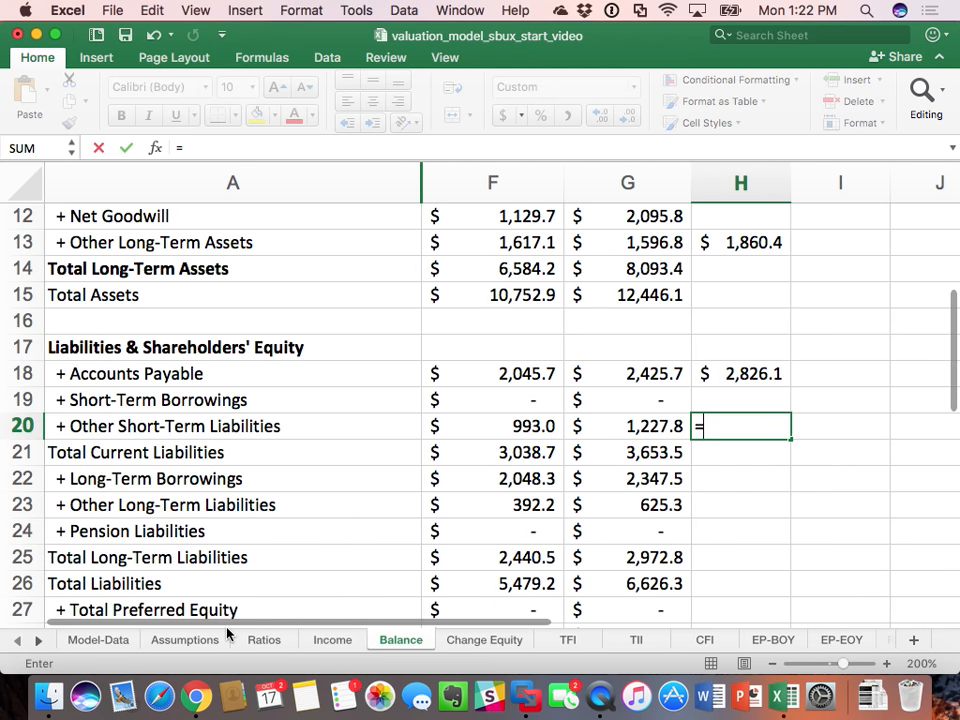
left_click(264, 640)
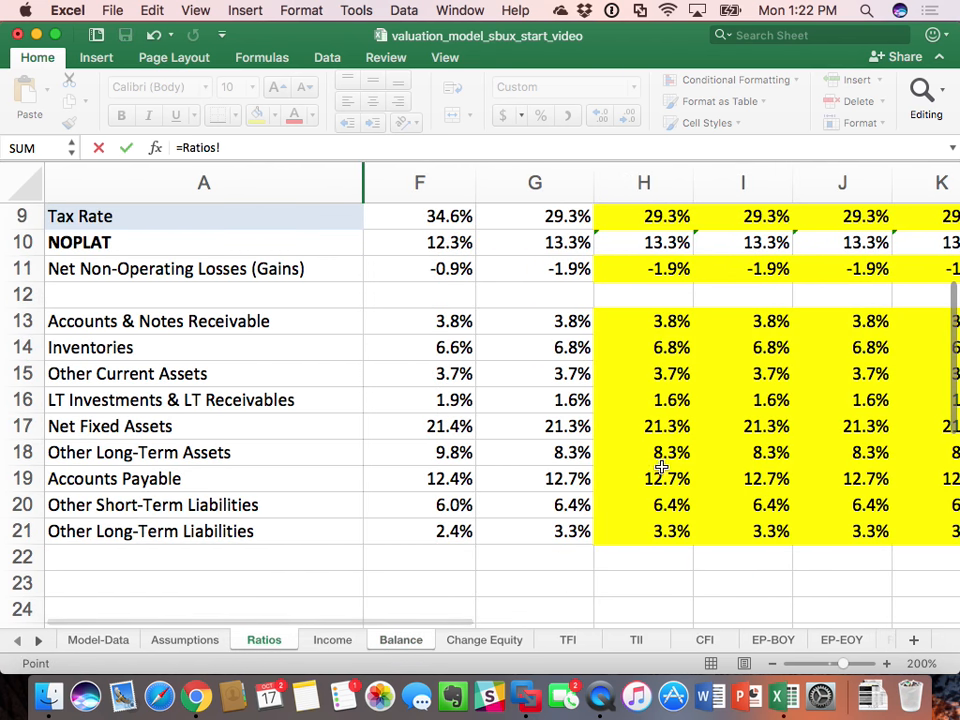
left_click(666, 502)
type("*")
left_click(330, 639)
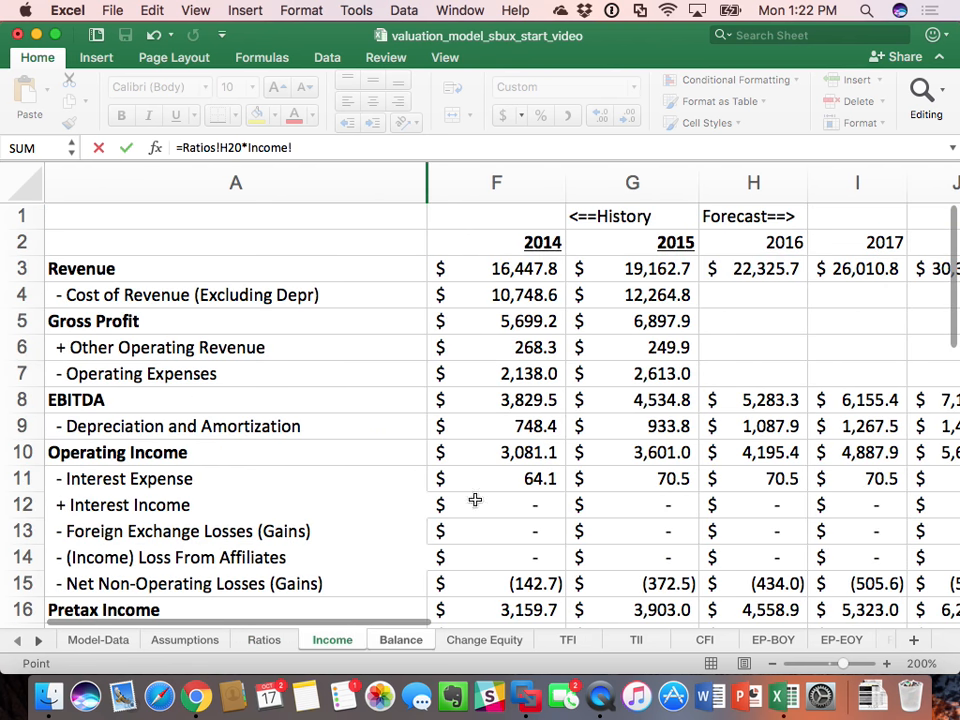
left_click(750, 279)
key("Return")
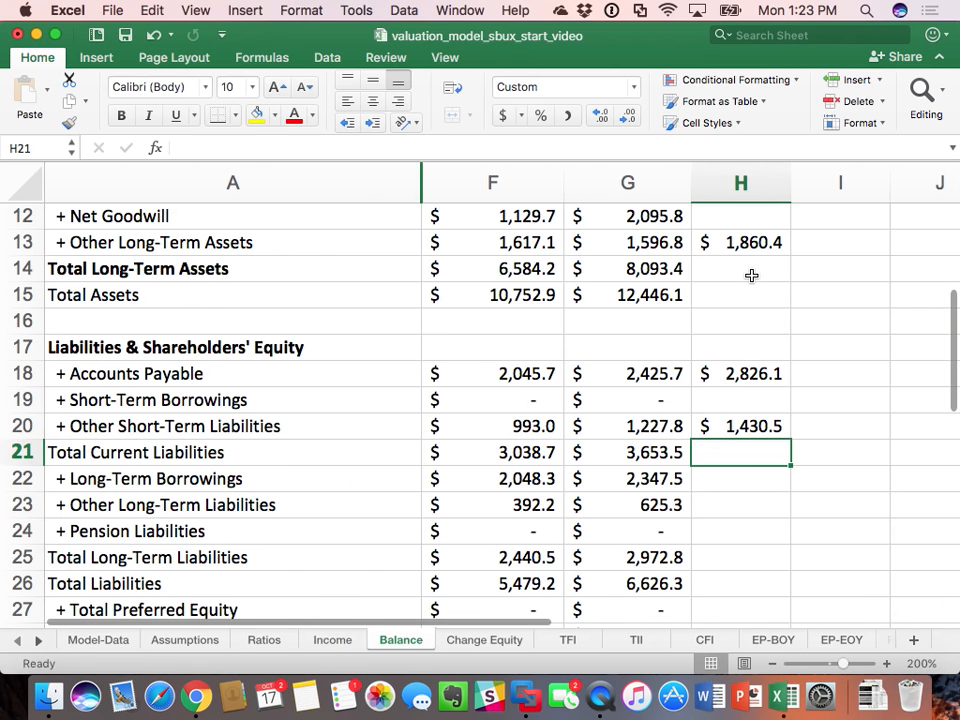
Step: Set 2016 Other Long-Term Liabilities in Balance H23 to its ratio times 2016 revenue, =Ratios!H21*Income!H3
left_click(746, 514)
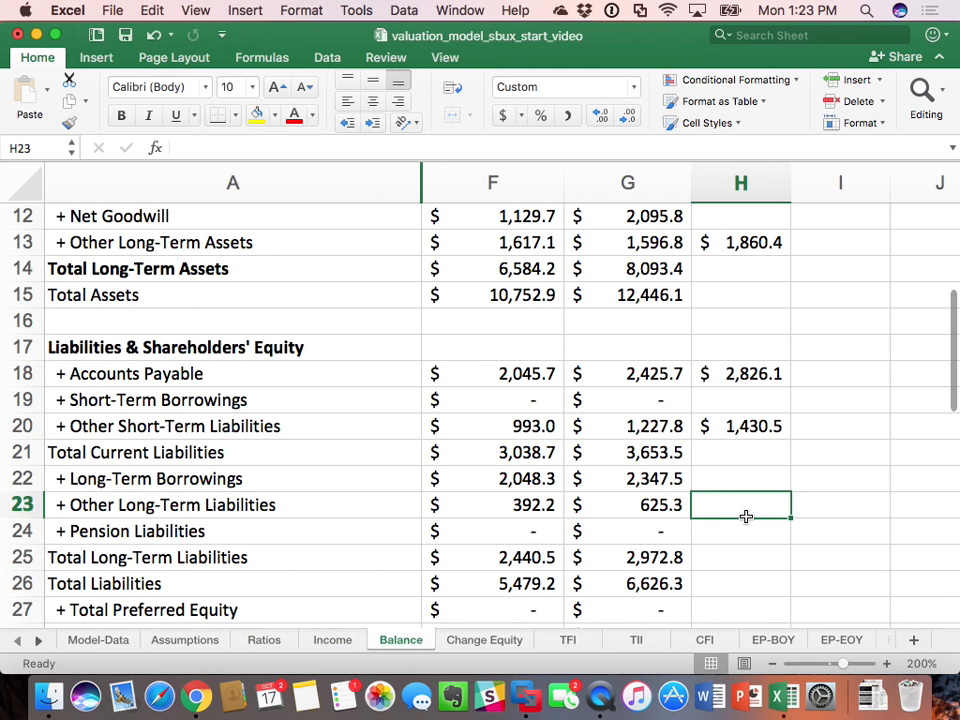
type("=")
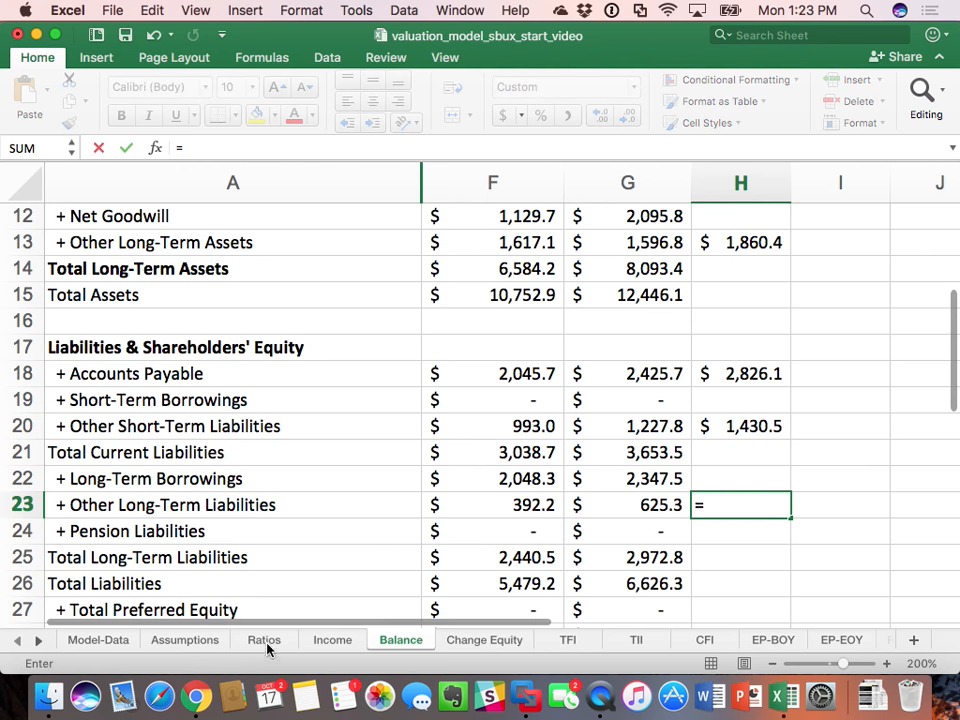
left_click(266, 641)
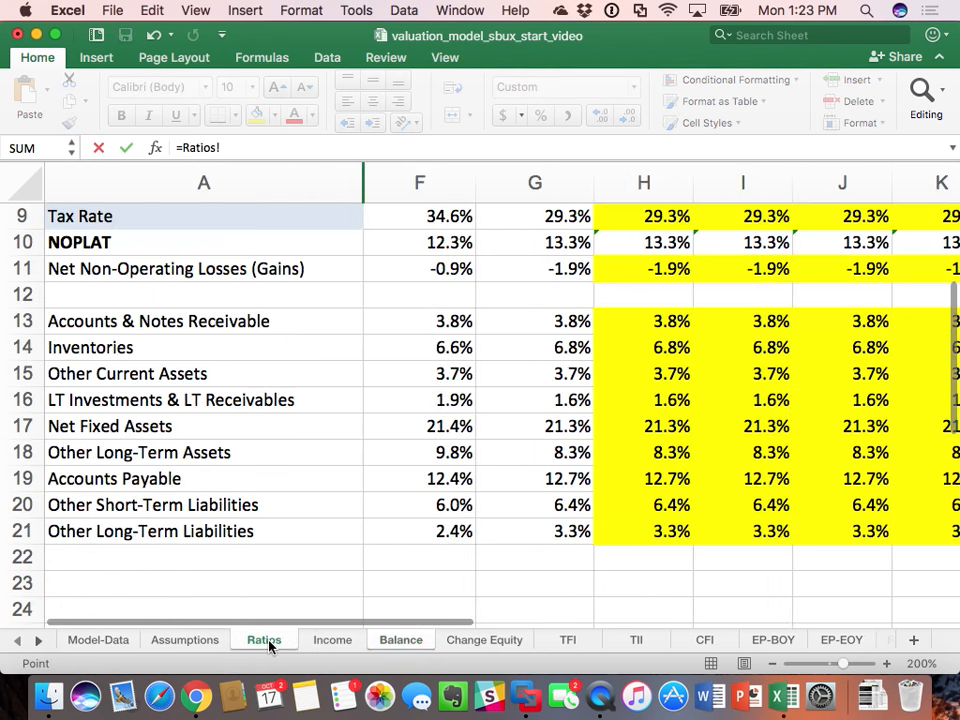
left_click(655, 531)
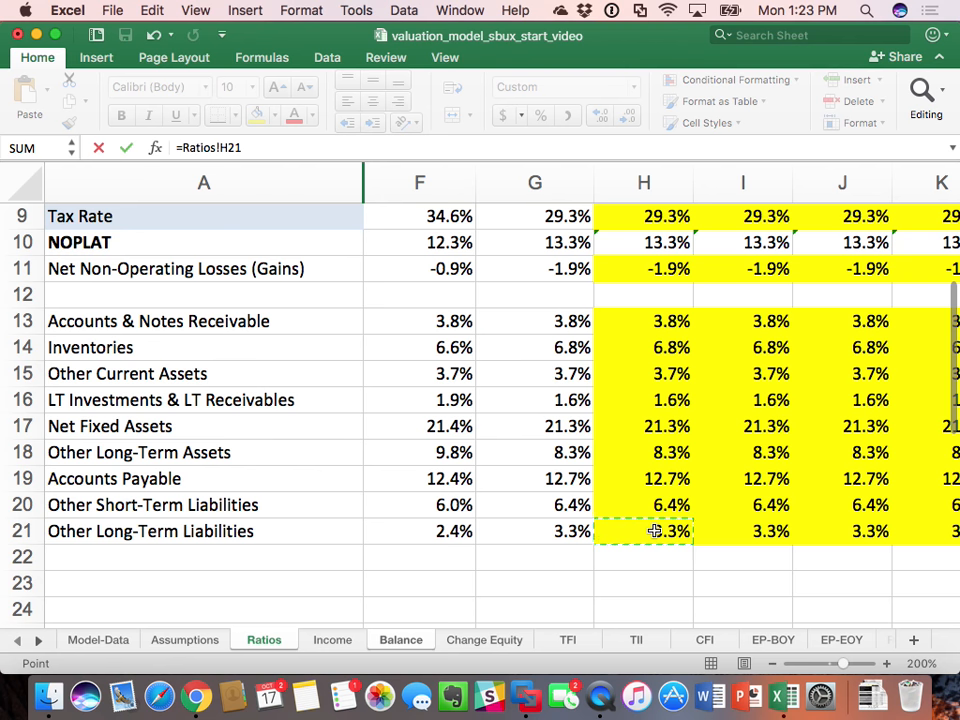
type("*")
left_click(333, 640)
left_click(757, 272)
key("Return")
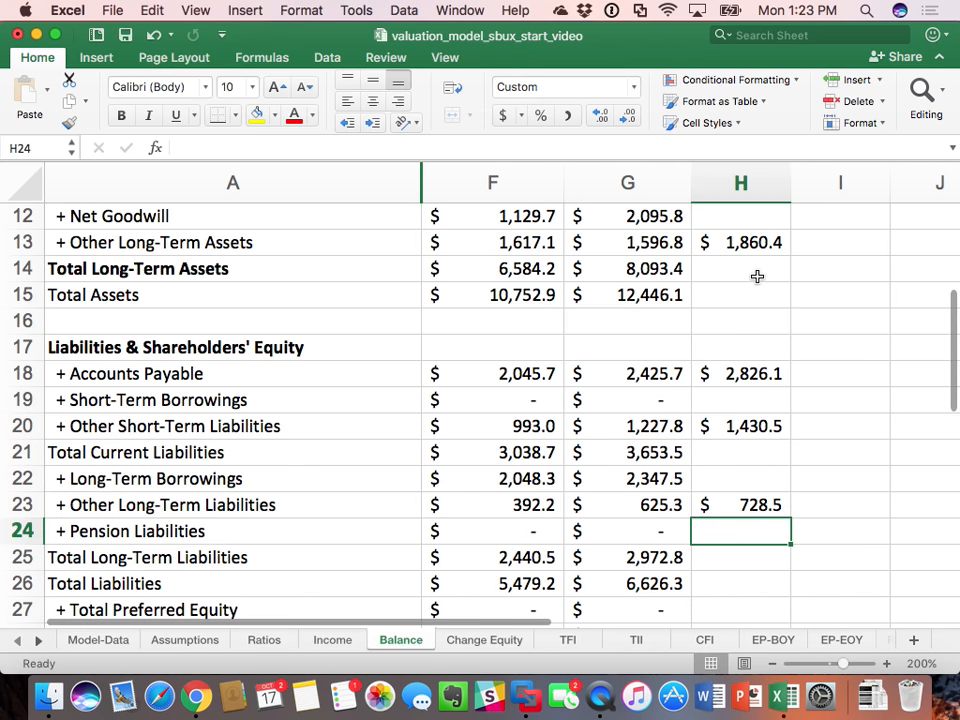
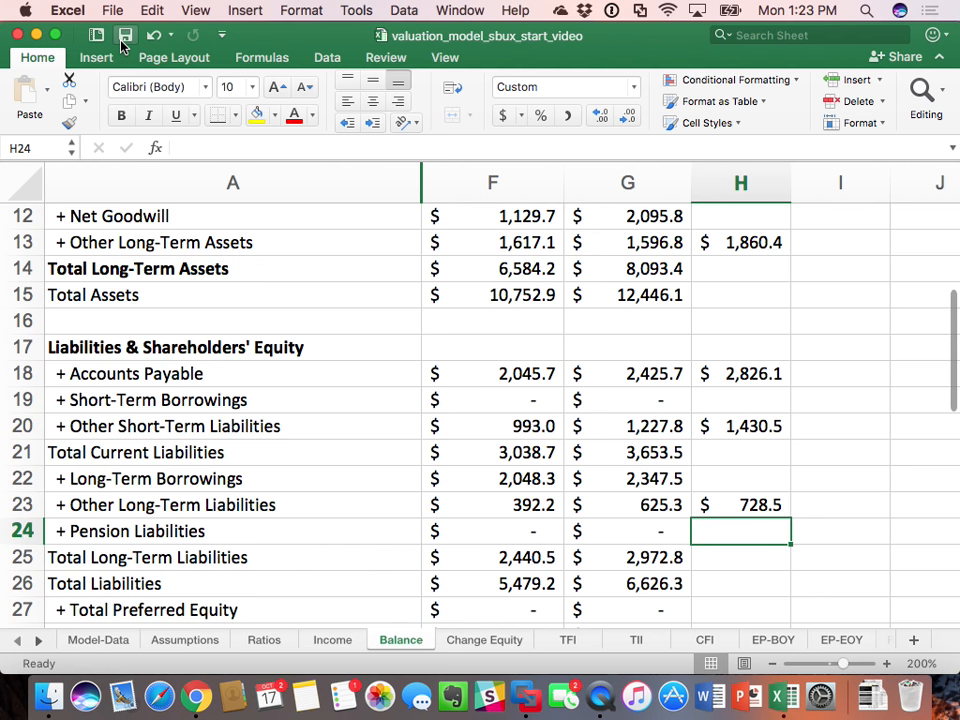
Step: Set 2016 Total Preferred Equity in Balance H27 to zero
scroll(103, 280, "down", 5)
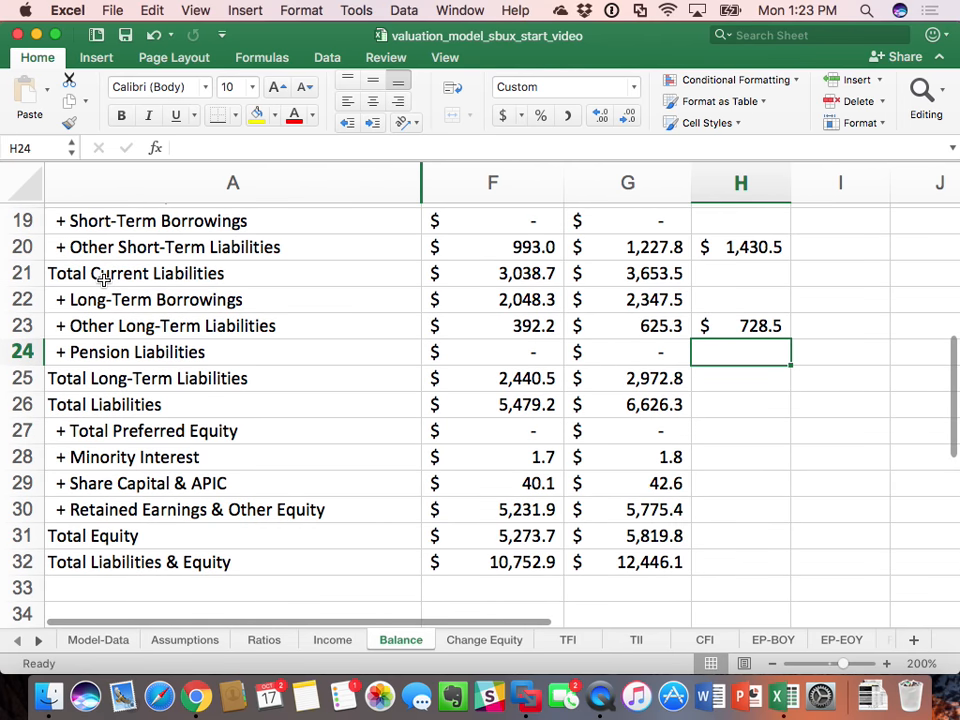
scroll(103, 280, "up", 10)
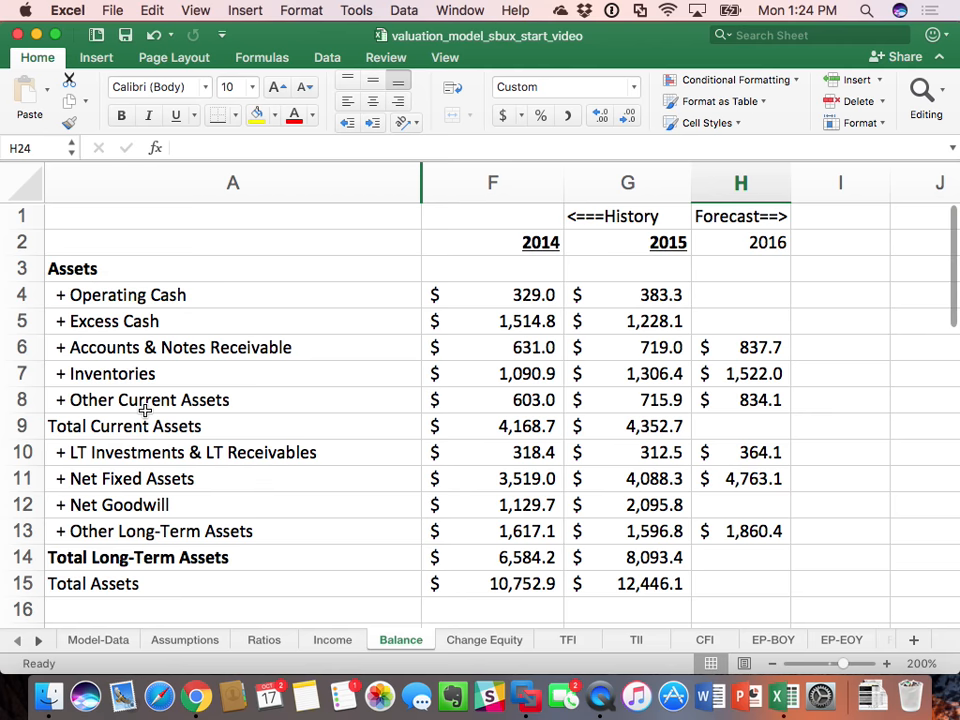
scroll(141, 403, "down", 10)
scroll(145, 411, "down", 2)
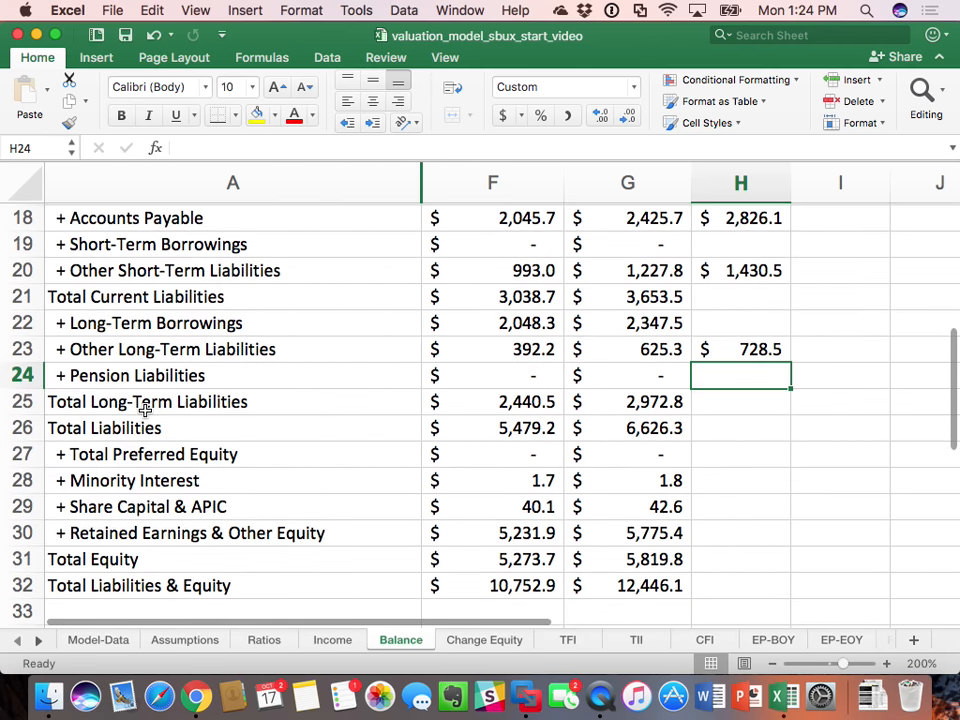
left_click(752, 453)
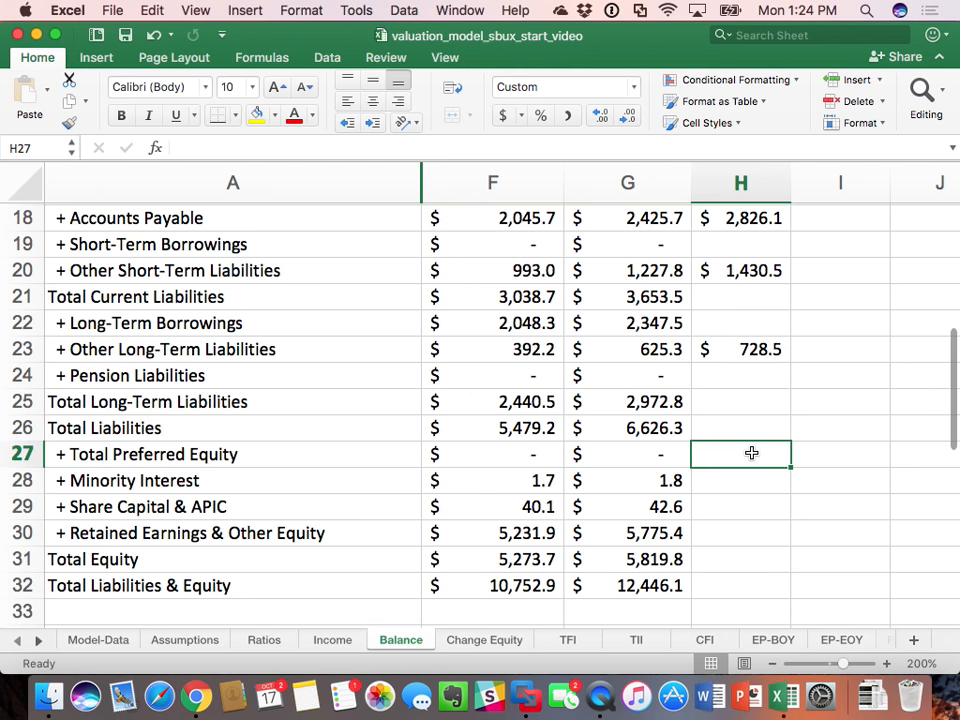
type("=0")
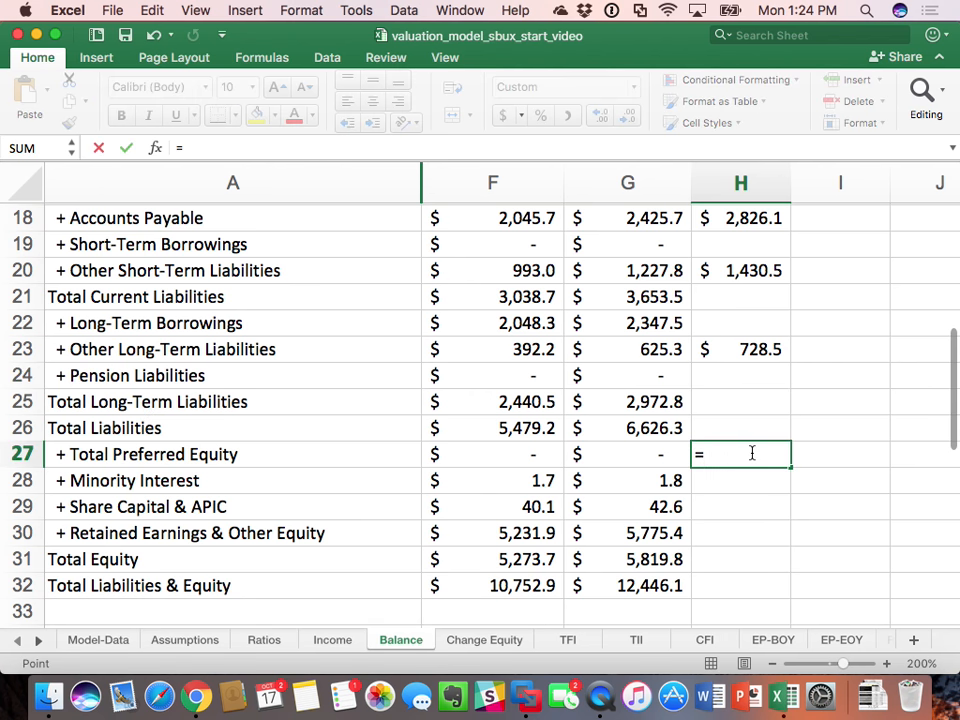
key("Return")
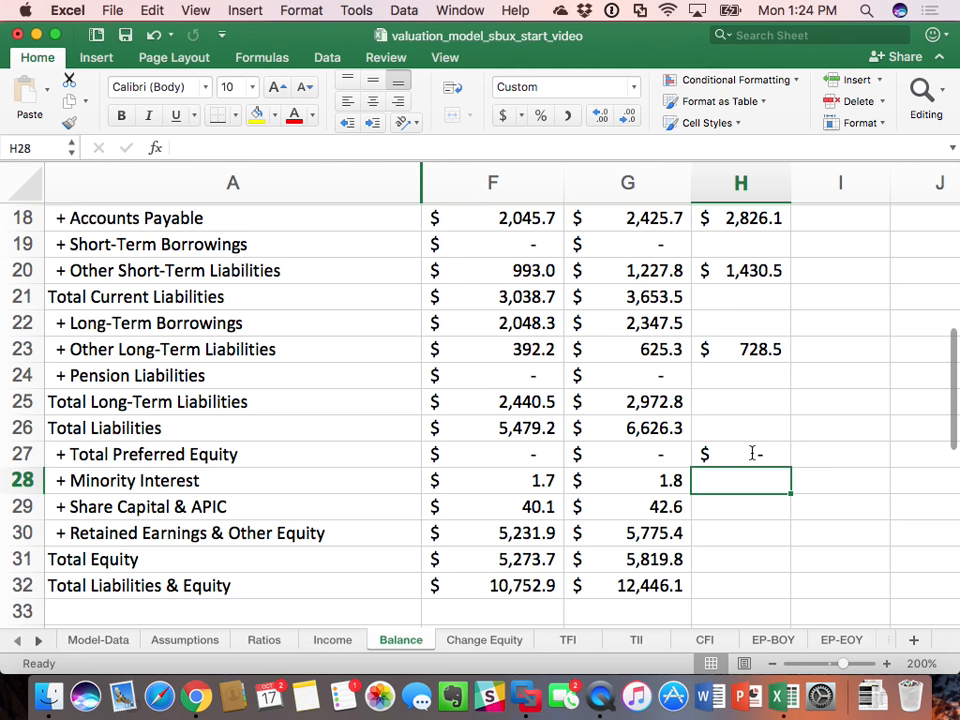
Step: Hold 2016 Minority Interest in H28 and Share Capital & APIC in H29 at their 2015 values, =G28 and =G29
type("=")
key("Left")
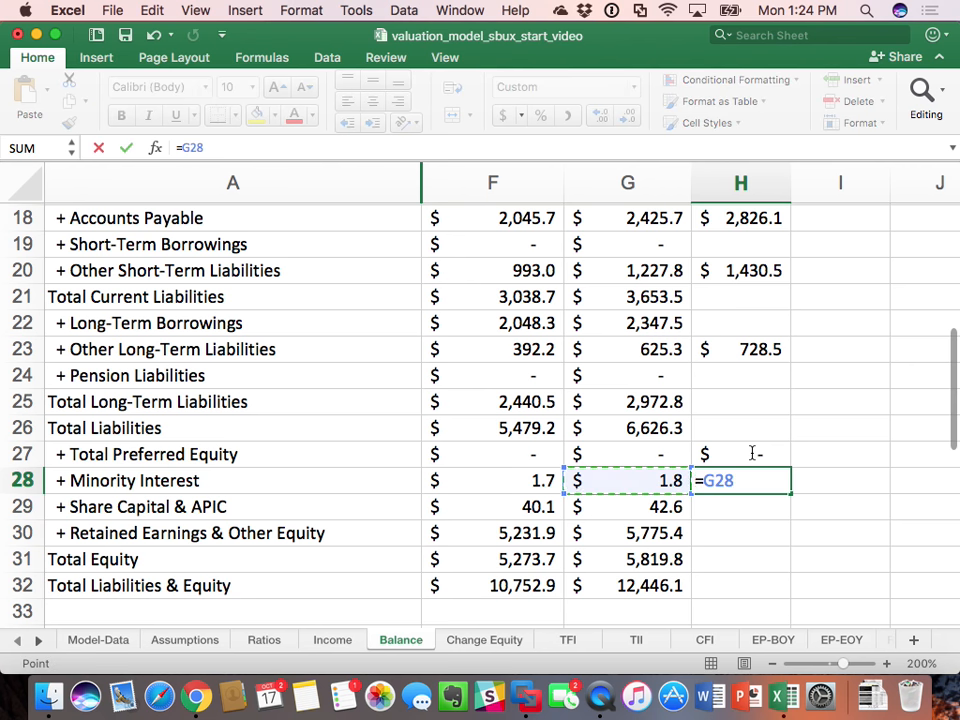
key("Return")
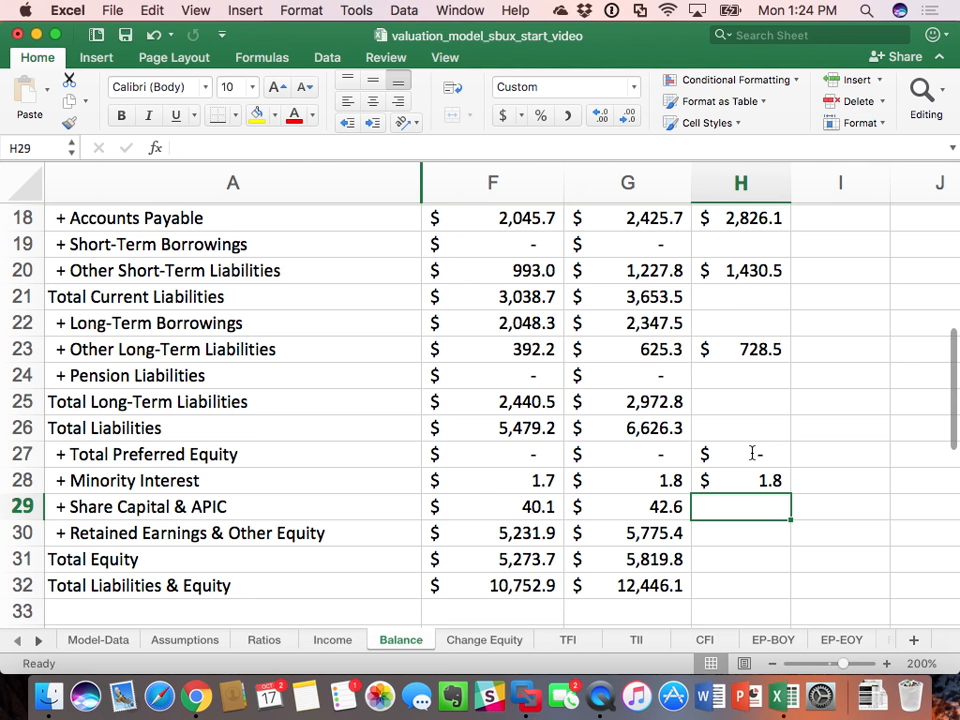
type("=")
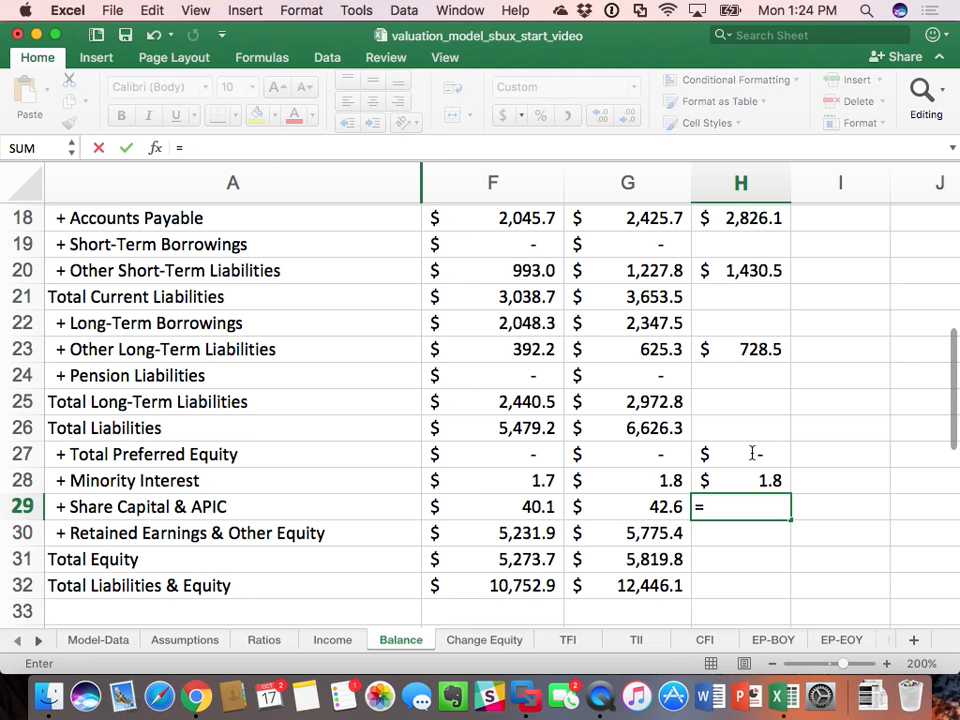
key("Left")
key("Return")
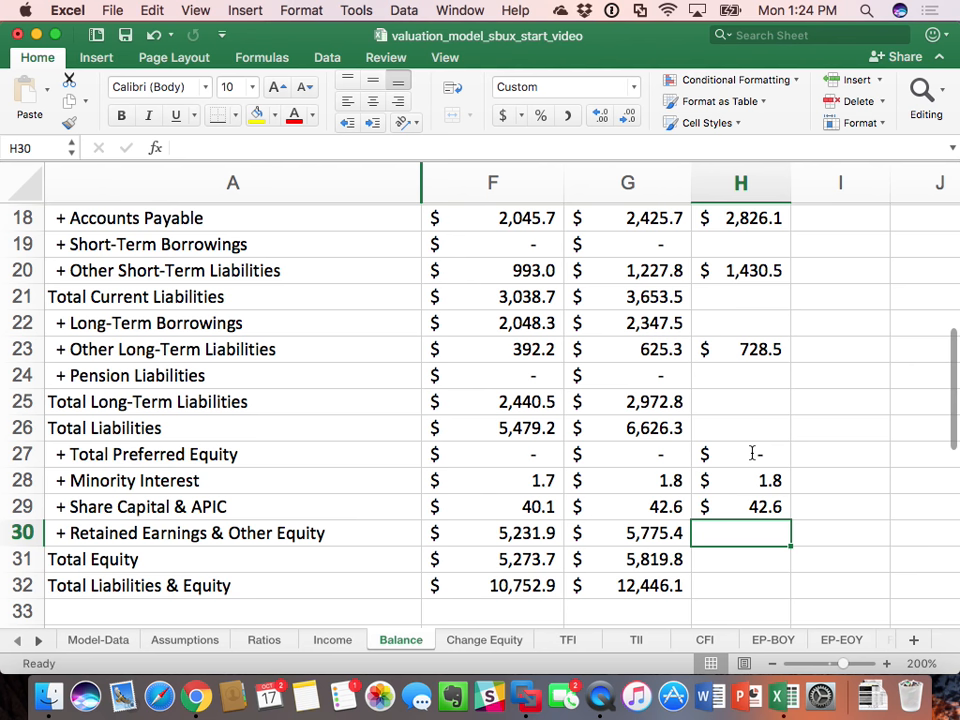
Step: Set 2016 Retained Earnings & Other Equity in Balance H30 to the 2015 balance plus 2016 Change in Retained Earnings, =G30+Income!H27
type("=")
key("Left")
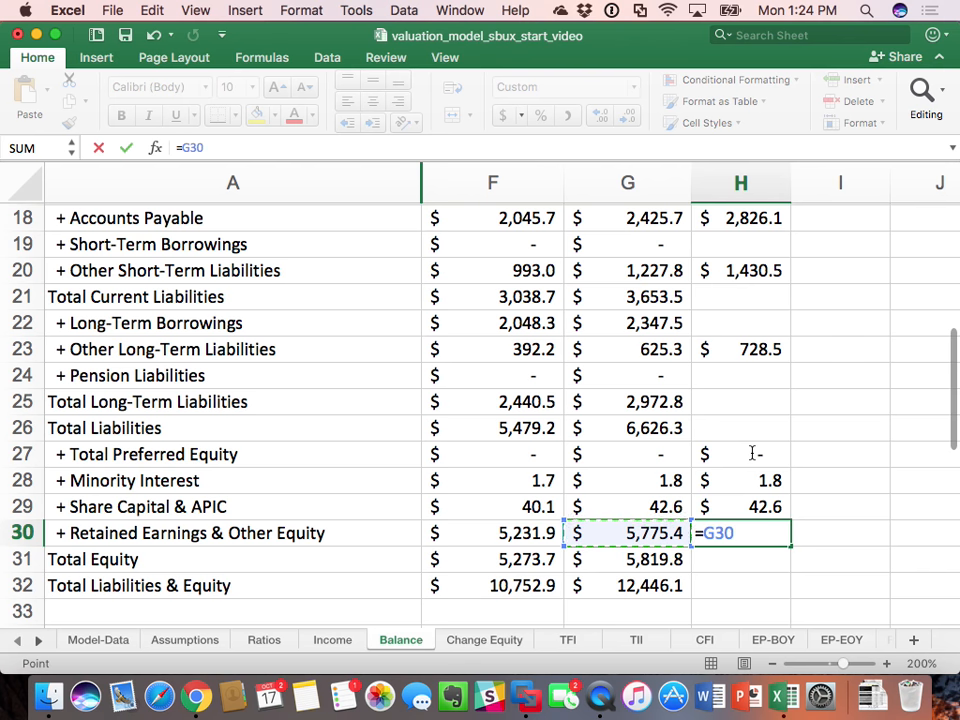
type("+")
left_click(332, 639)
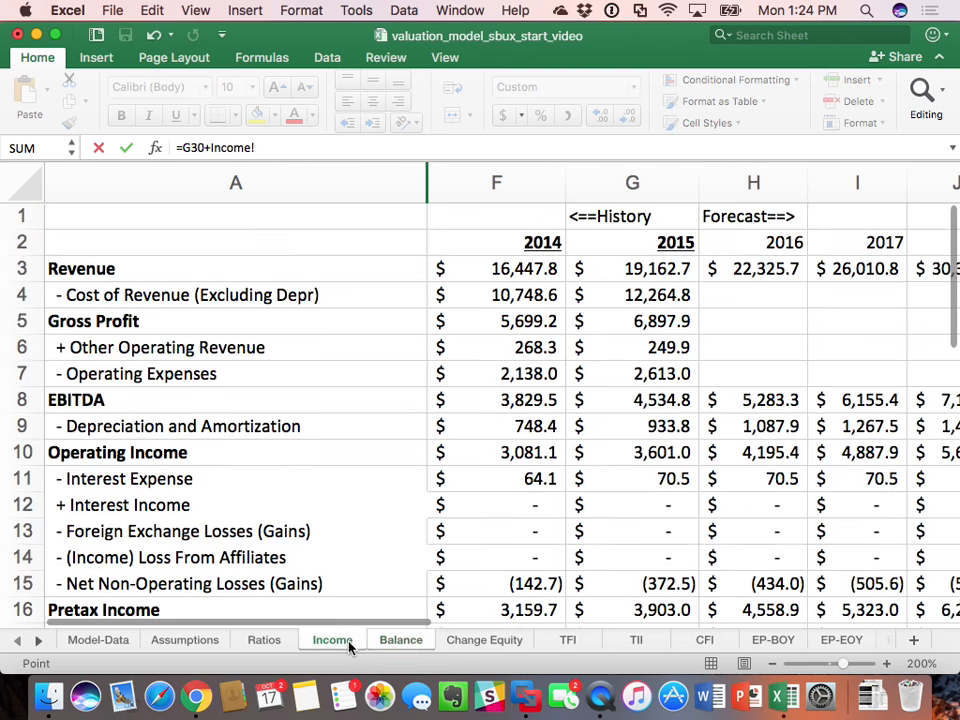
scroll(743, 361, "down", 10)
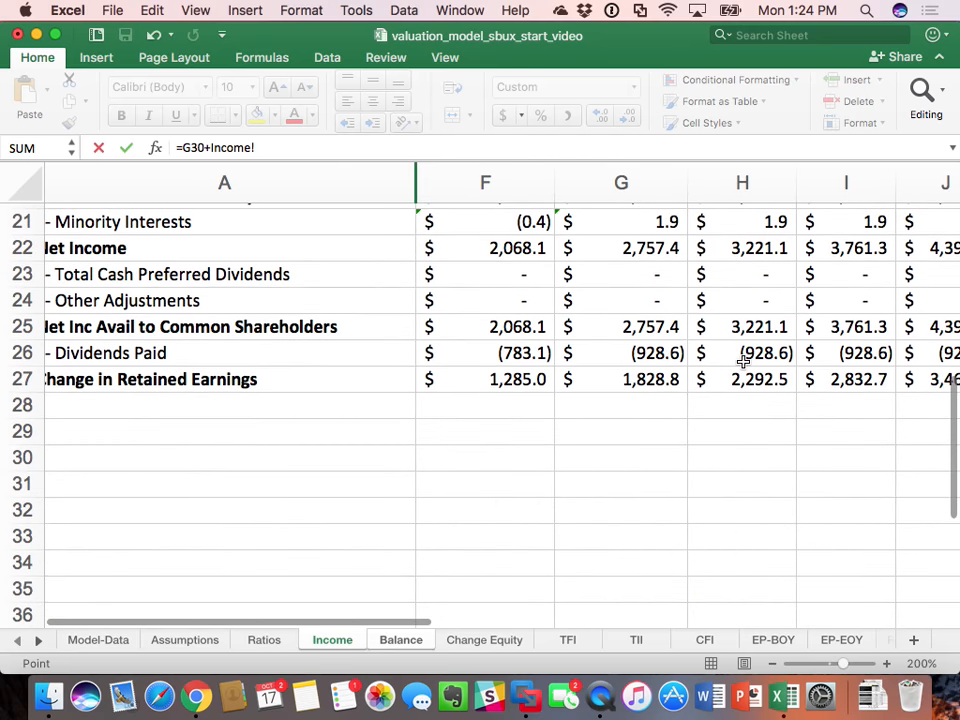
left_click(762, 353)
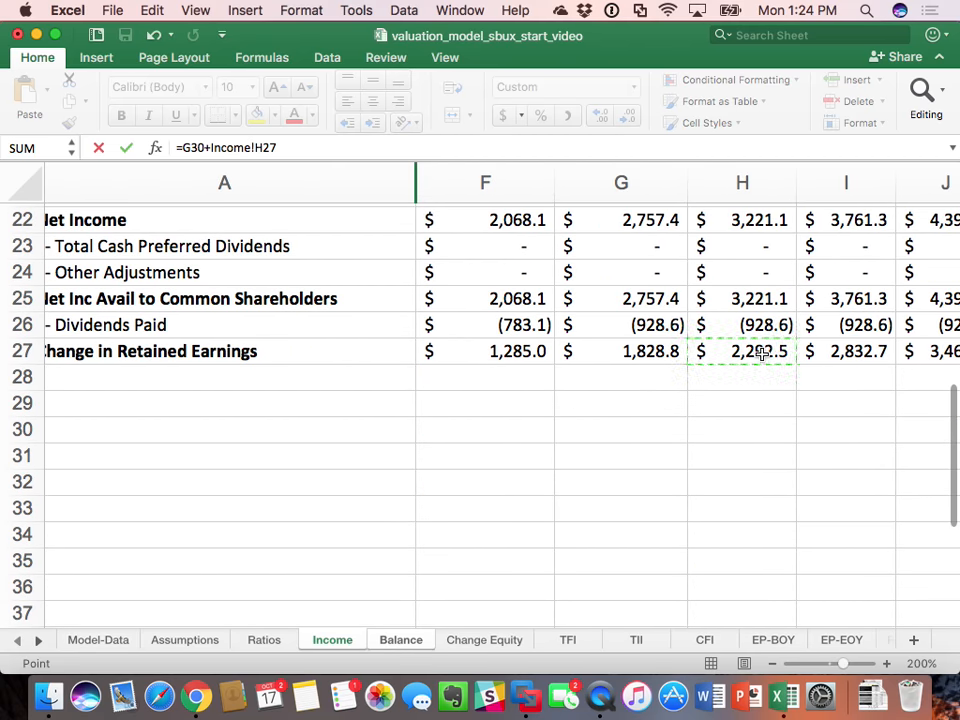
scroll(762, 353, "up", 10)
scroll(762, 353, "down", 10)
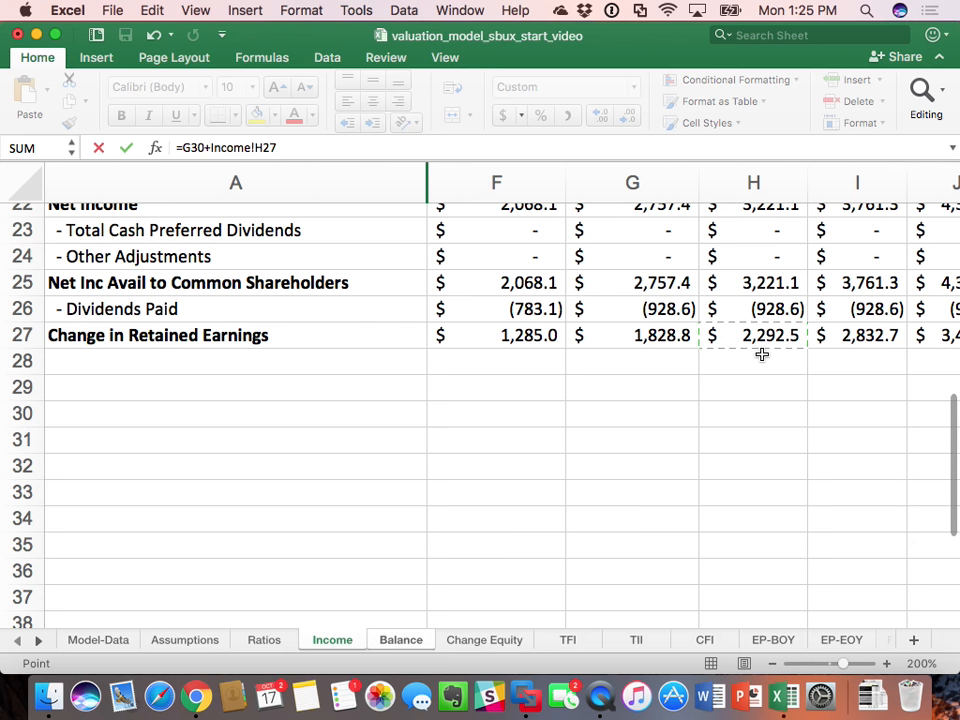
key("Escape")
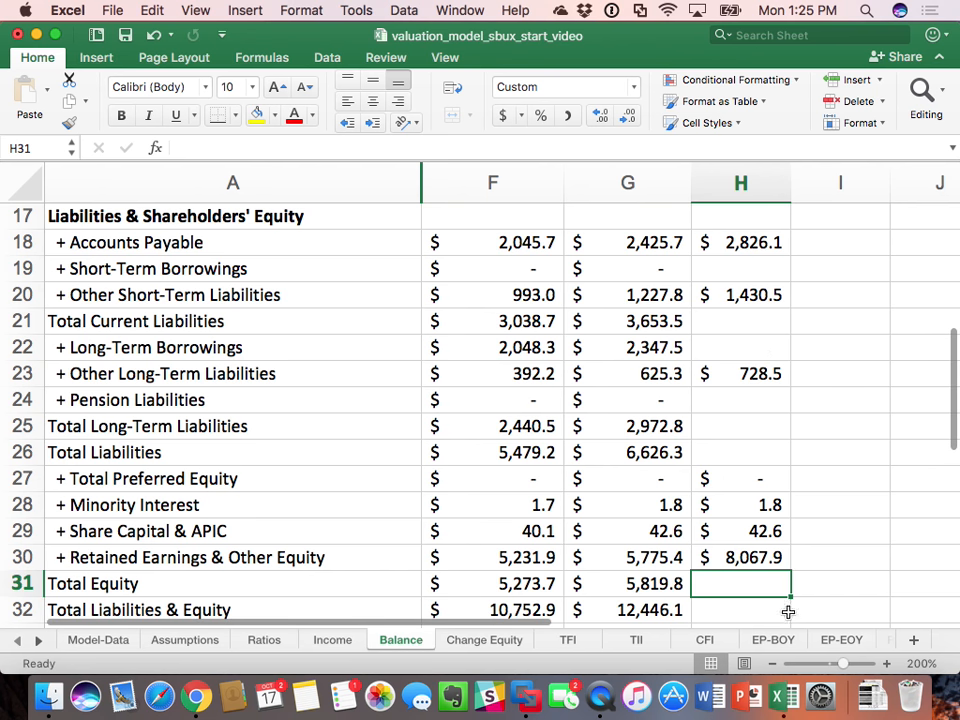
Step: Total the 2016 equity items in Balance H31 with a sum of H27:H30
type("=")
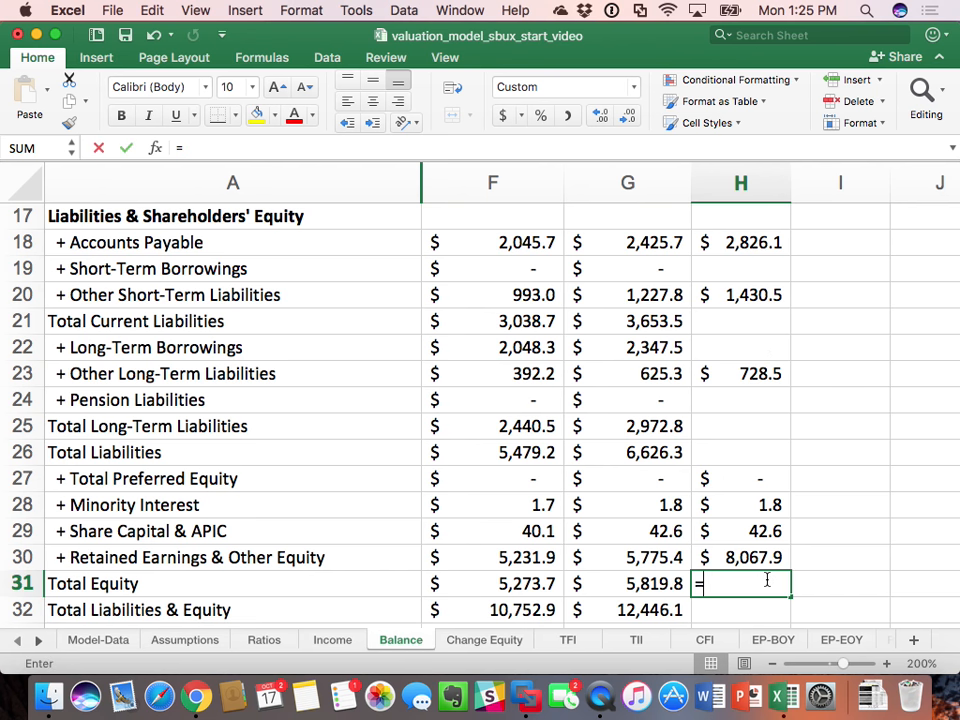
type("sum(")
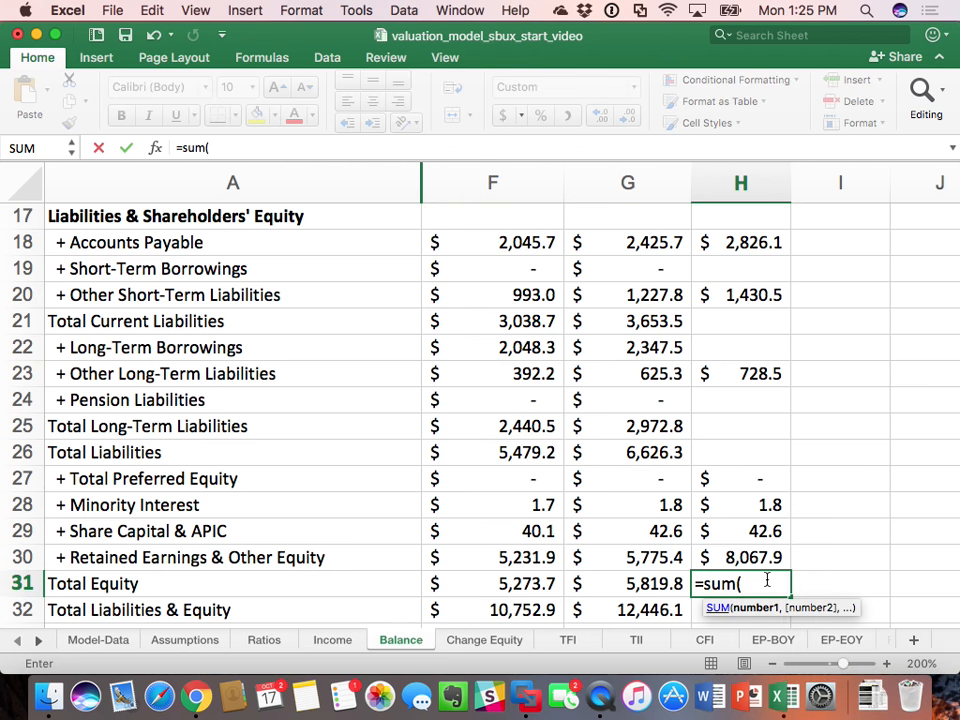
left_click_drag(748, 484, 749, 546)
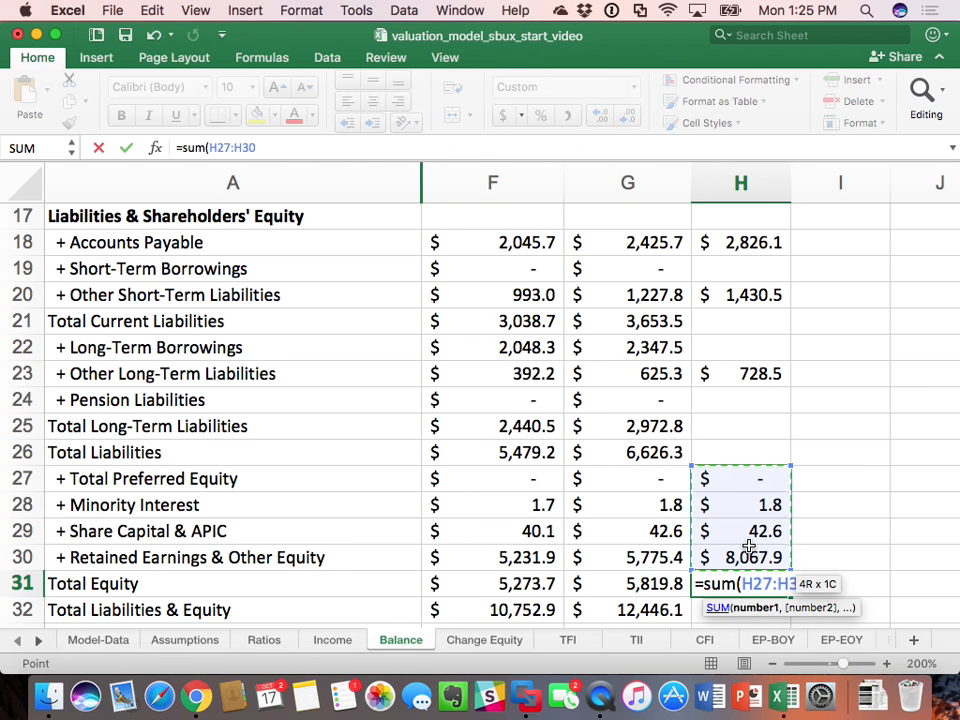
key("Return")
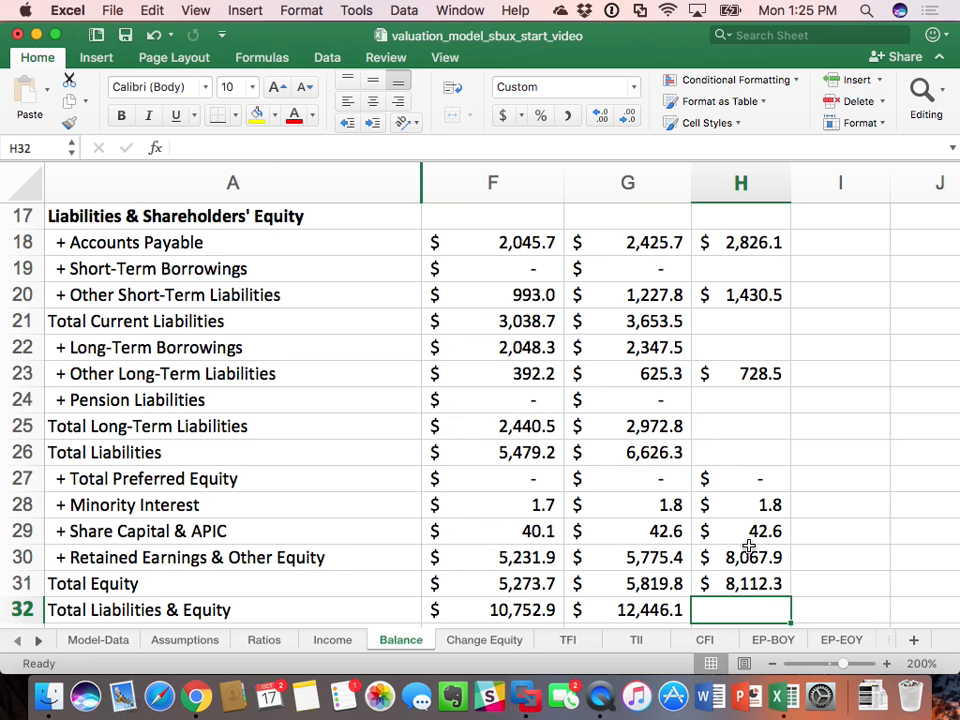
Step: Carry 2015 Short-Term Borrowings forward to 2016 by linking Balance H19 to G19
left_click(765, 268)
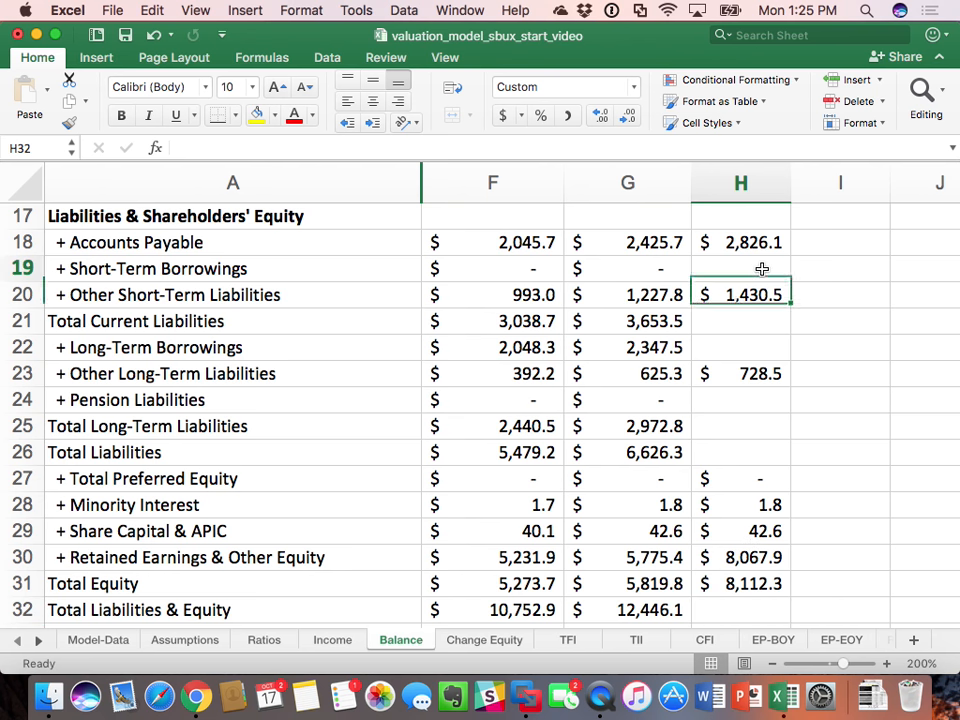
type("=")
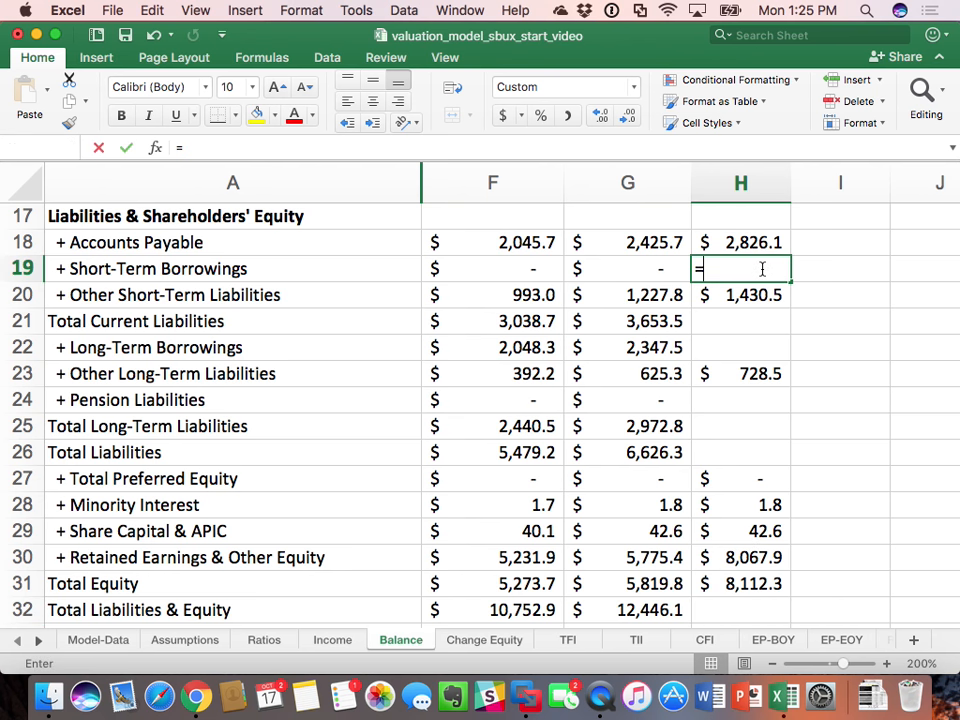
key("Left")
key("Return")
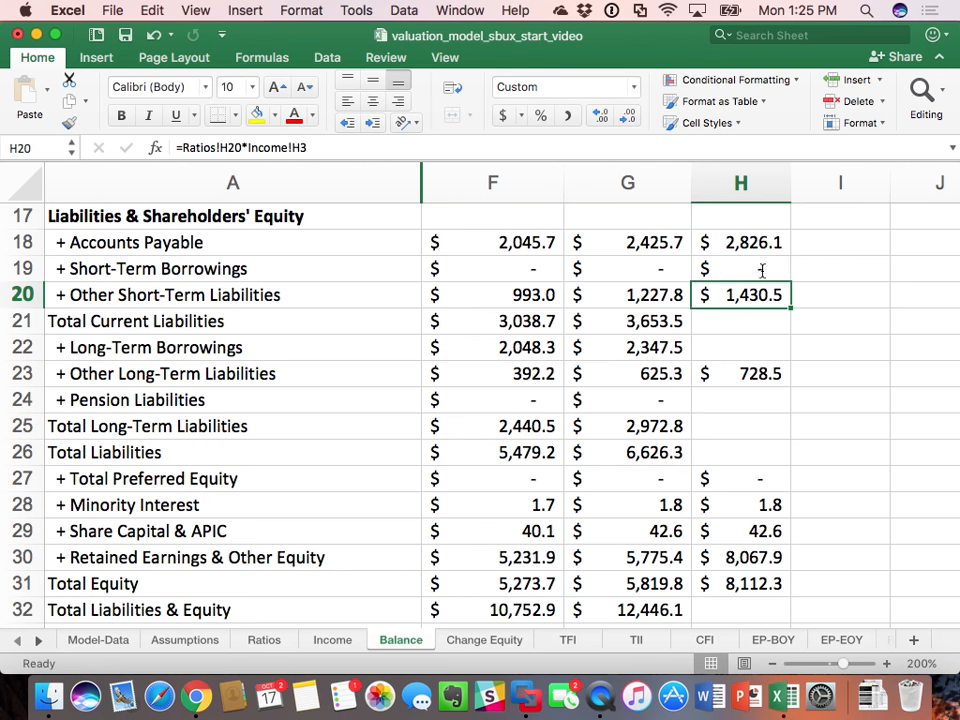
Step: Calculate 2016 Total Current Liabilities in Balance H21 with =sum(H18:H20)
left_click(759, 331)
type("=sum(")
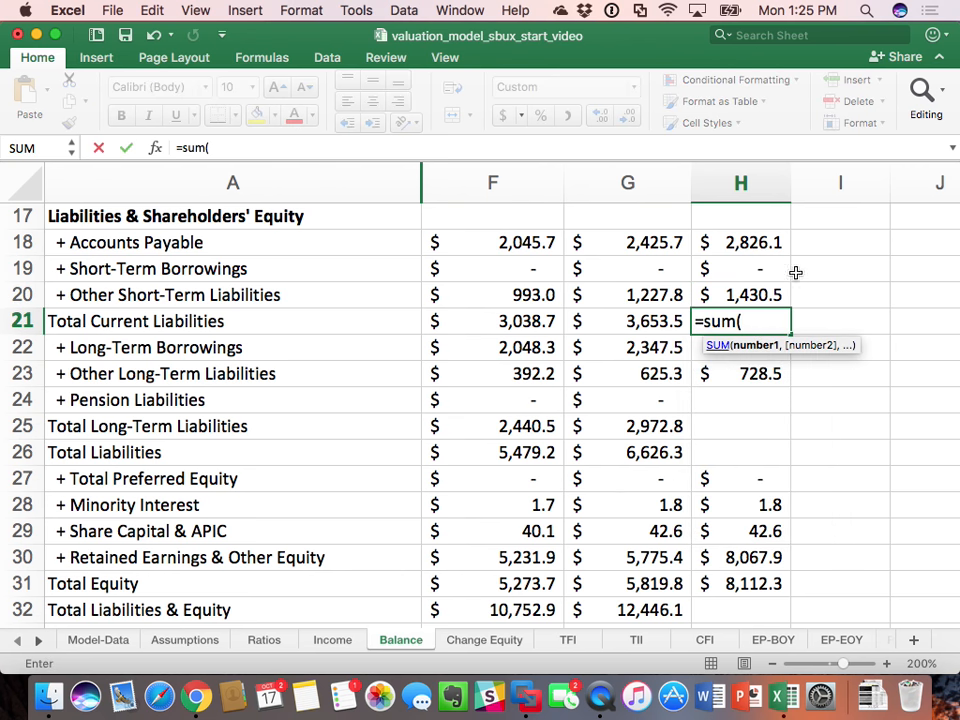
left_click_drag(771, 242, 762, 300)
type(")")
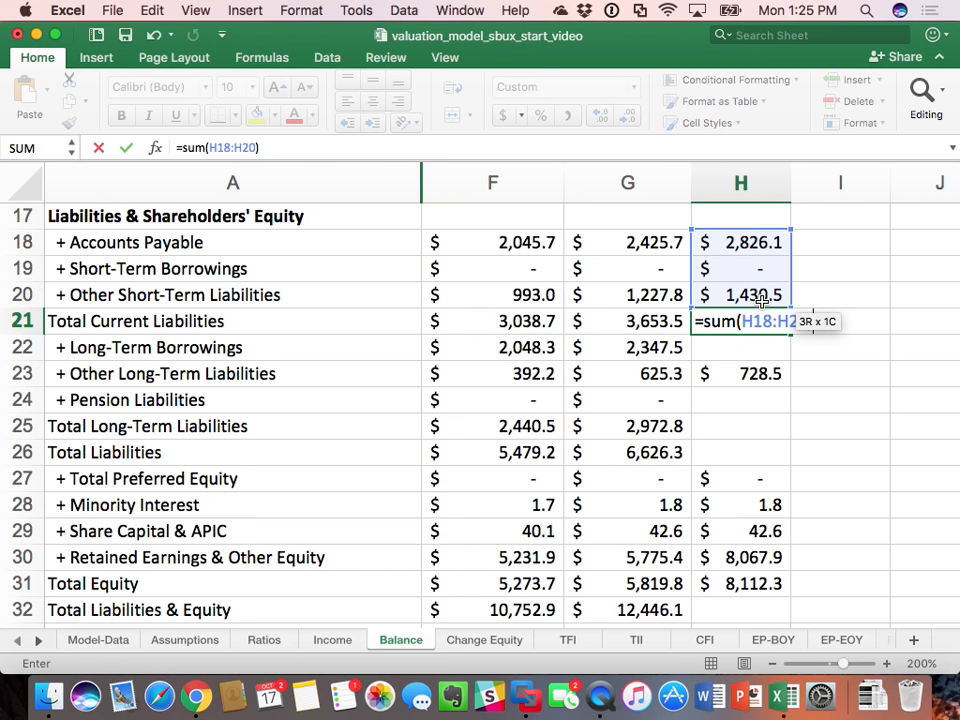
key("Return")
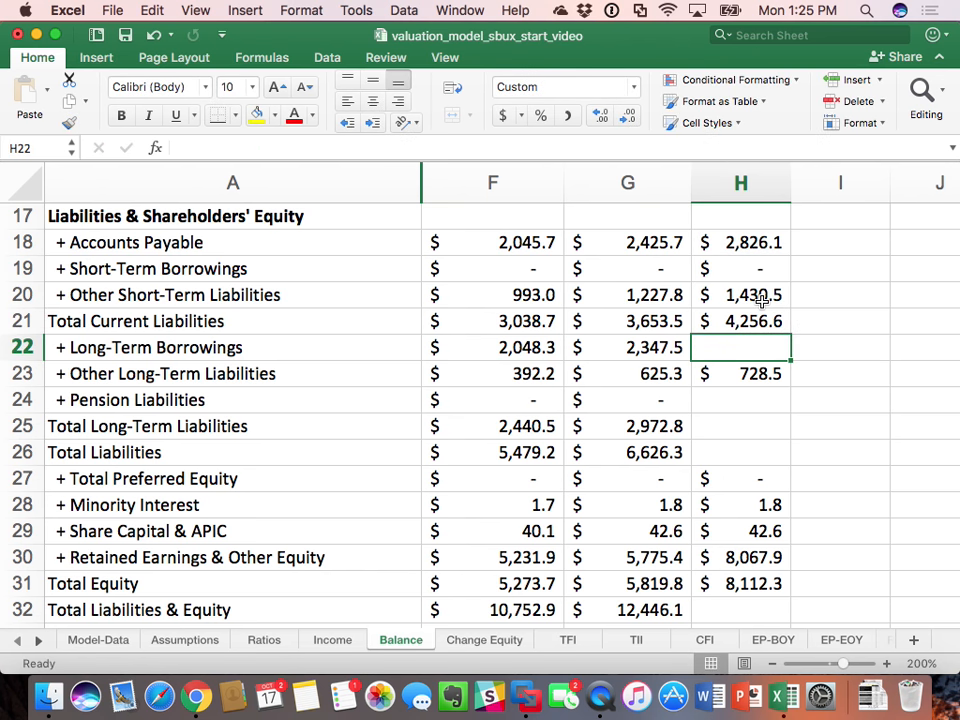
Step: Hold 2016 Long-Term Borrowings in H22 and Pension Liabilities in H24 at their 2015 values, =G22 and =G24
type("=")
key("Left")
key("Return")
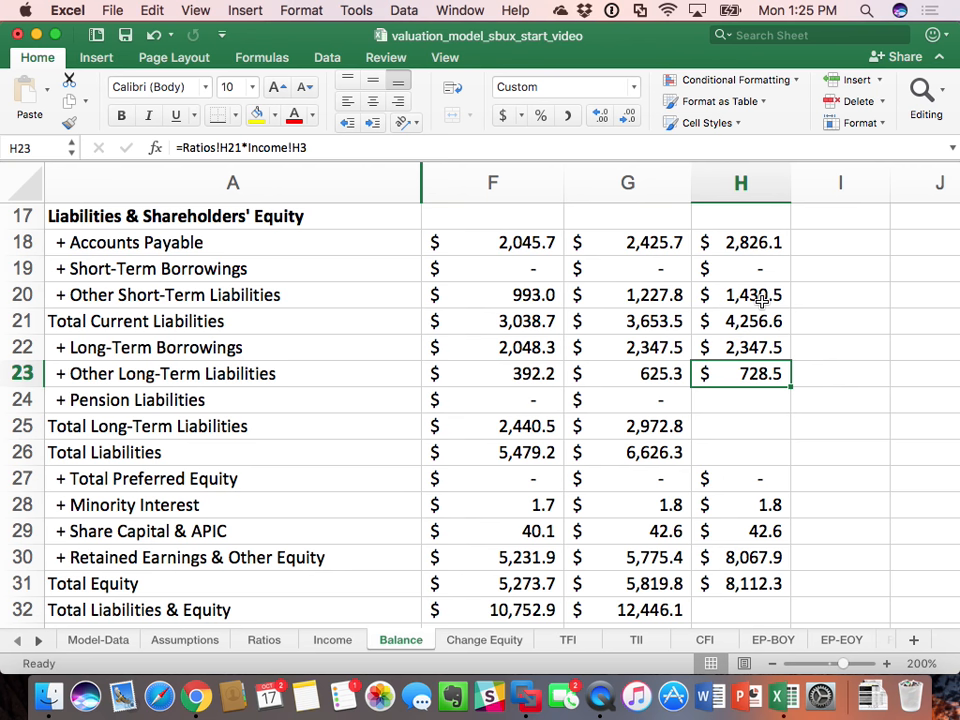
key("Return")
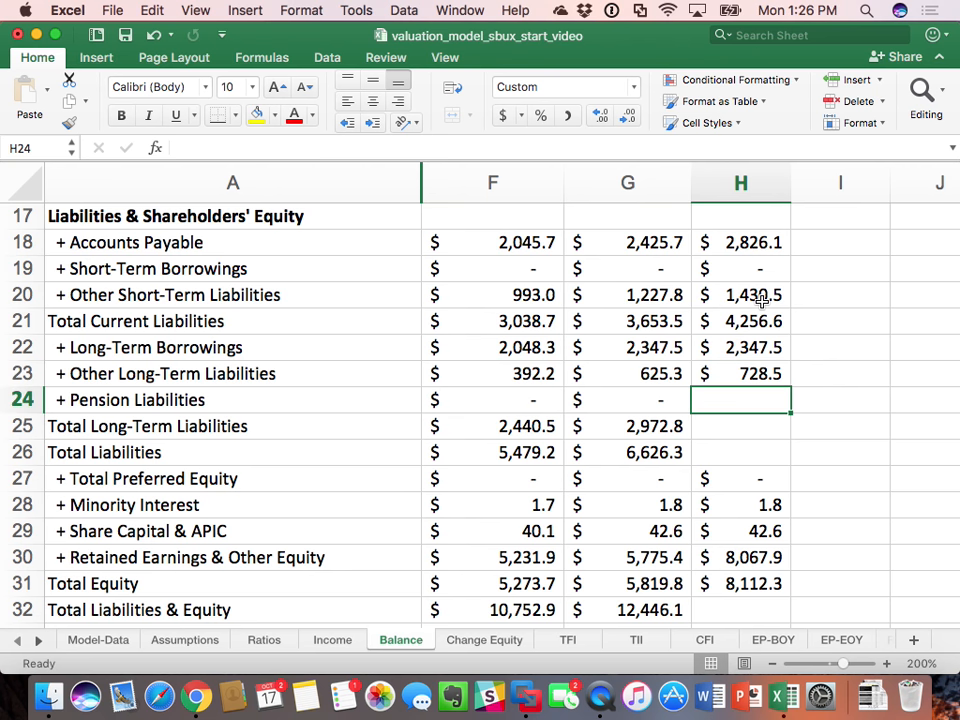
type("=")
key("Left")
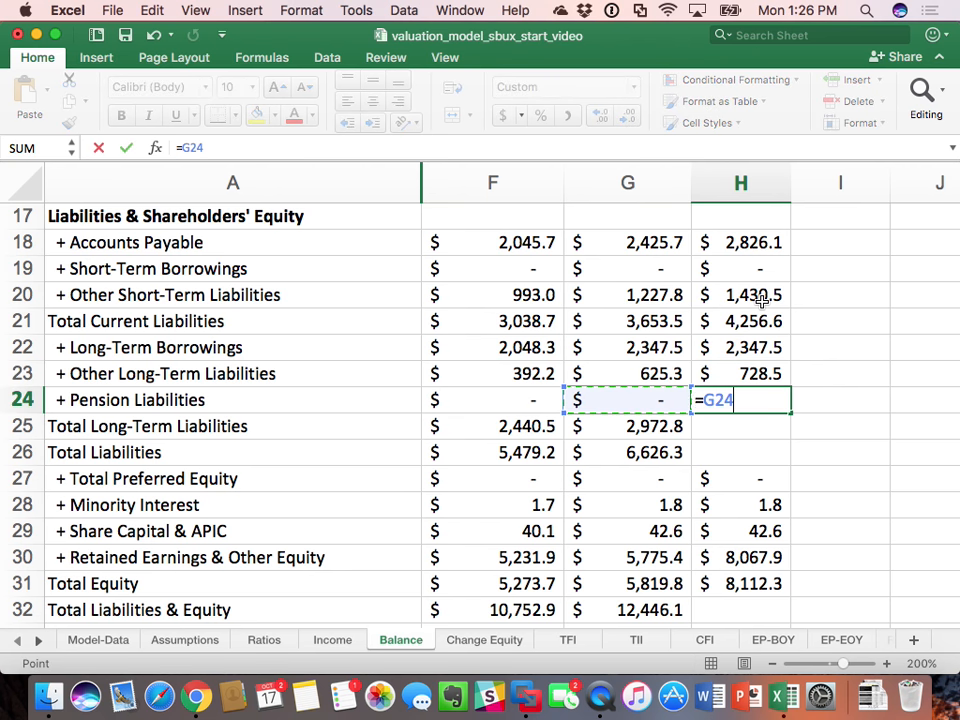
key("Return")
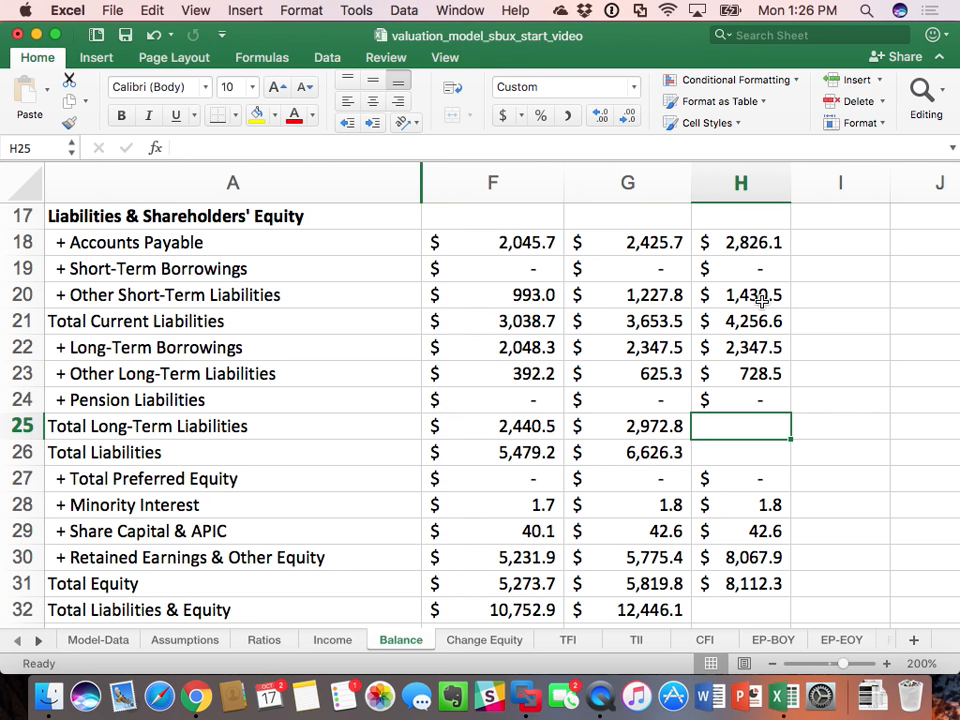
Step: Calculate 2016 Total Long-Term Liabilities in Balance H25 with =sum(H22:H24)
type("=su")
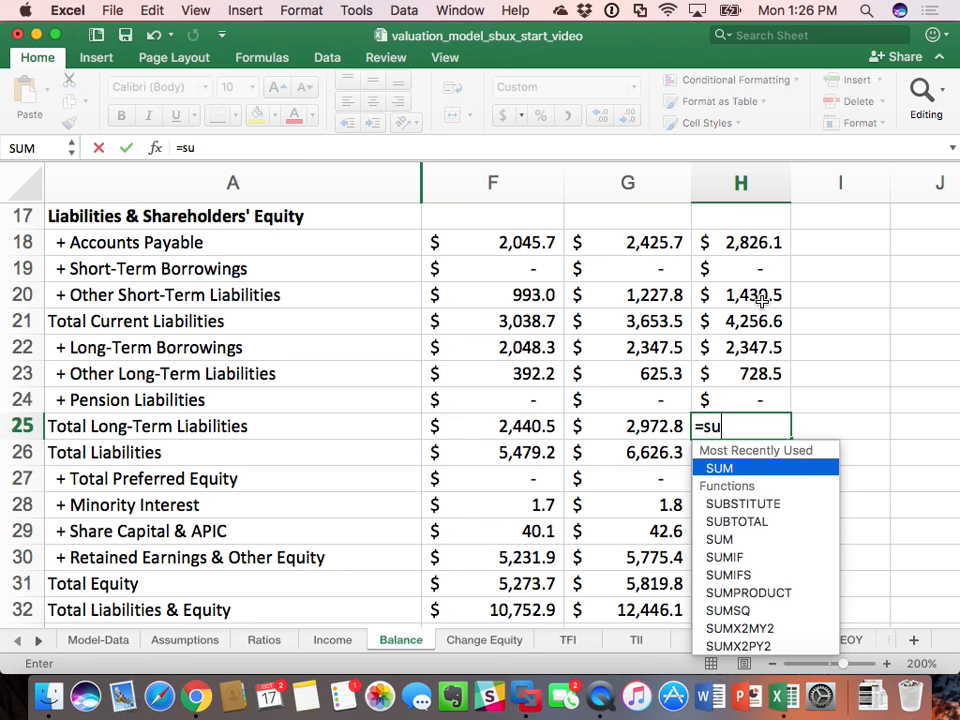
type("m(")
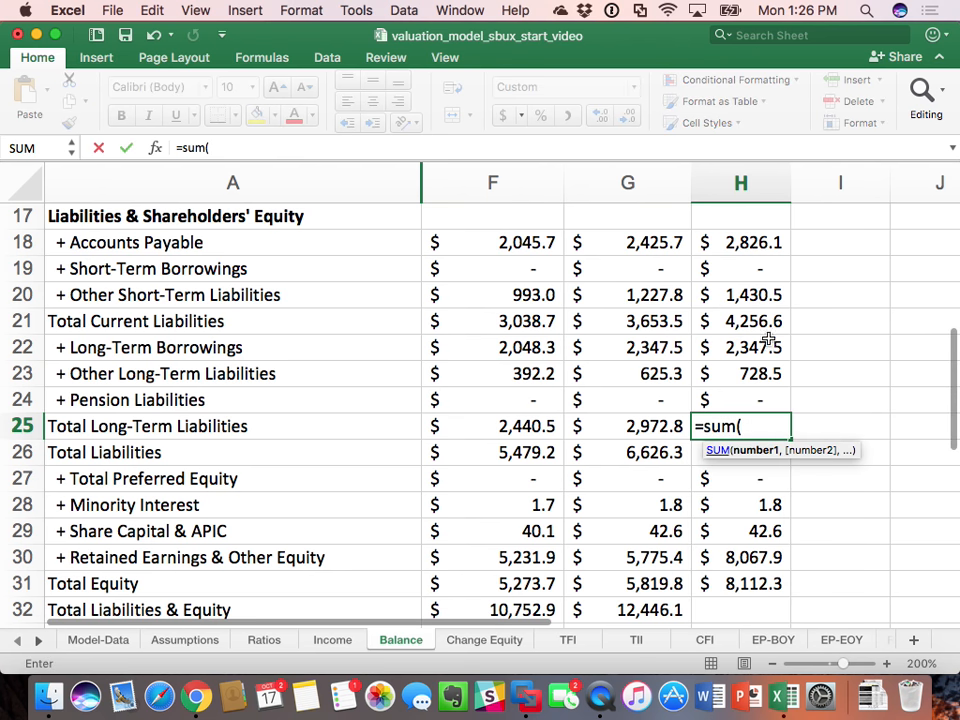
left_click_drag(763, 347, 766, 400)
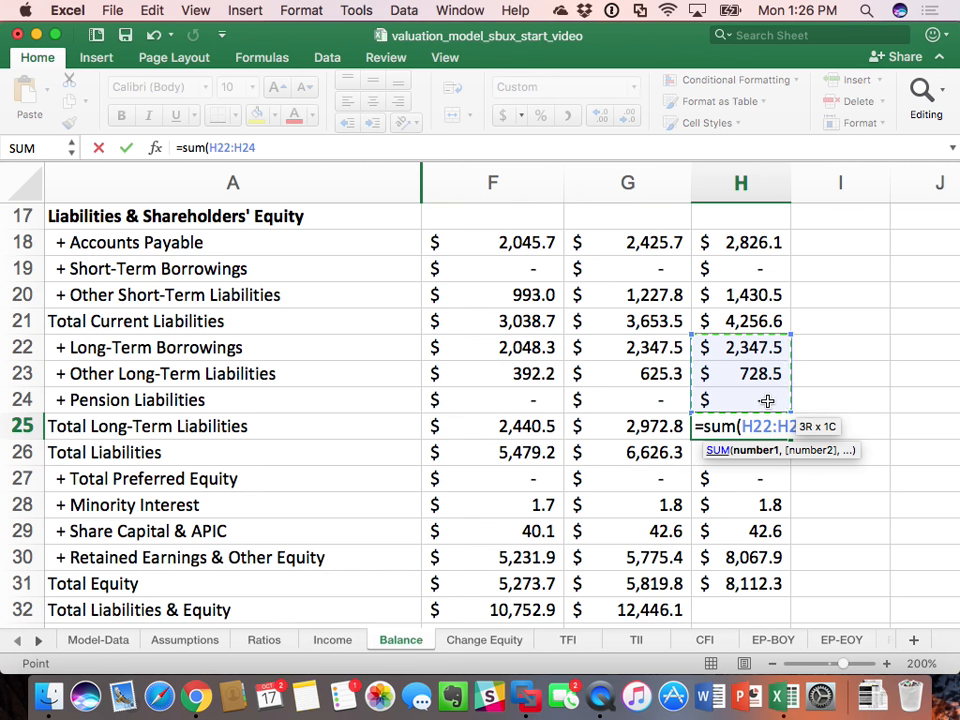
type(")")
key("Return")
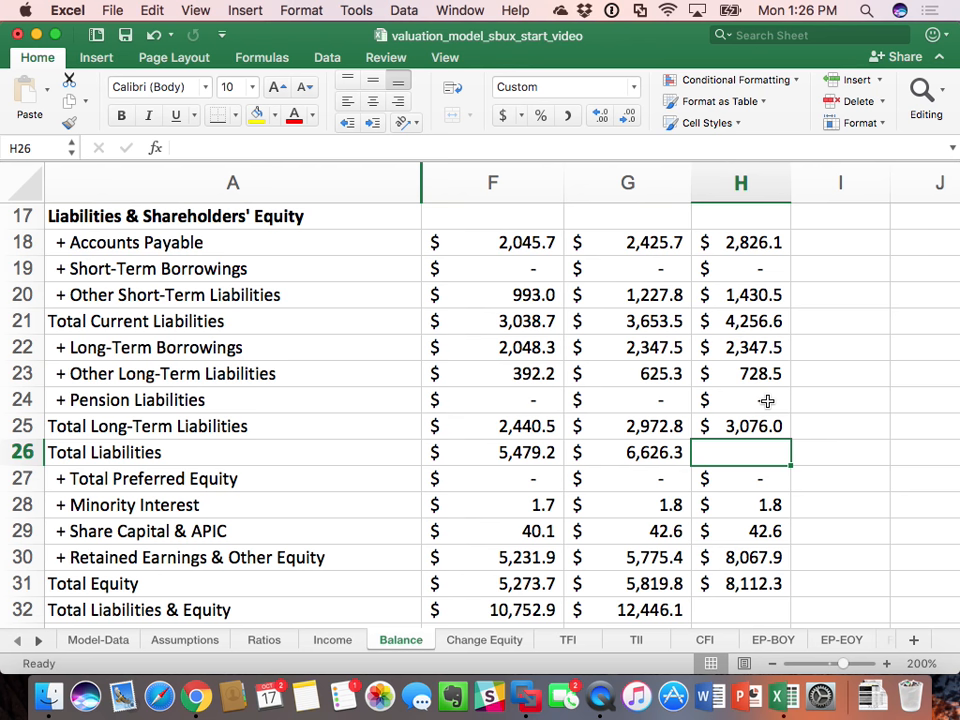
Step: Calculate 2016 Total Liabilities in Balance H26 as current plus long-term liabilities with =H21+H25
type("=")
key("Up")
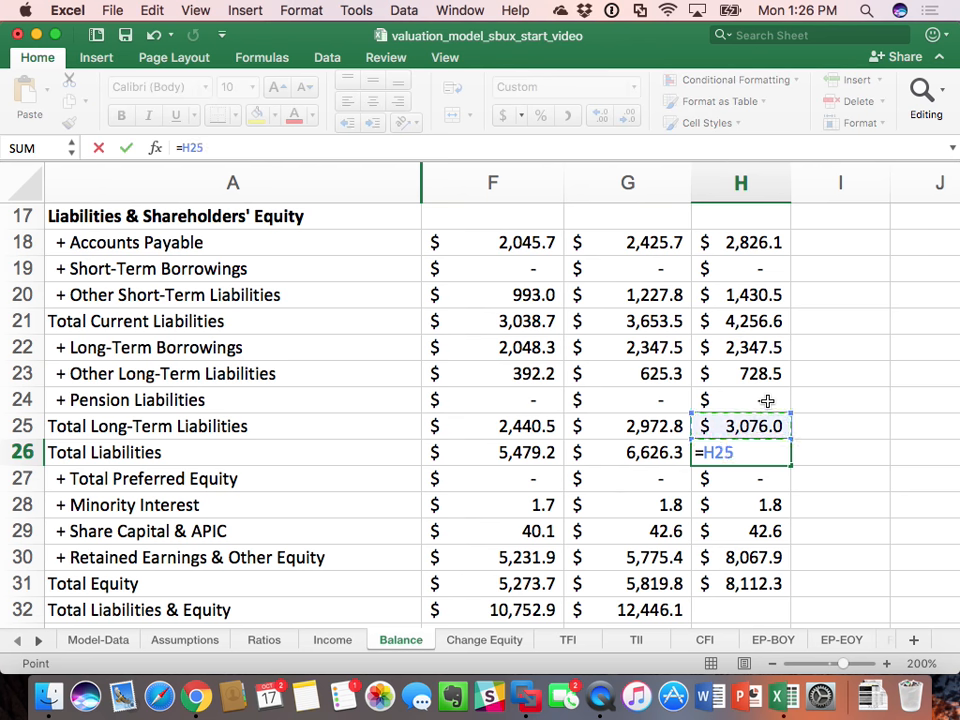
key("Up")
key("Up")
key("Up")
key("Up")
type("+")
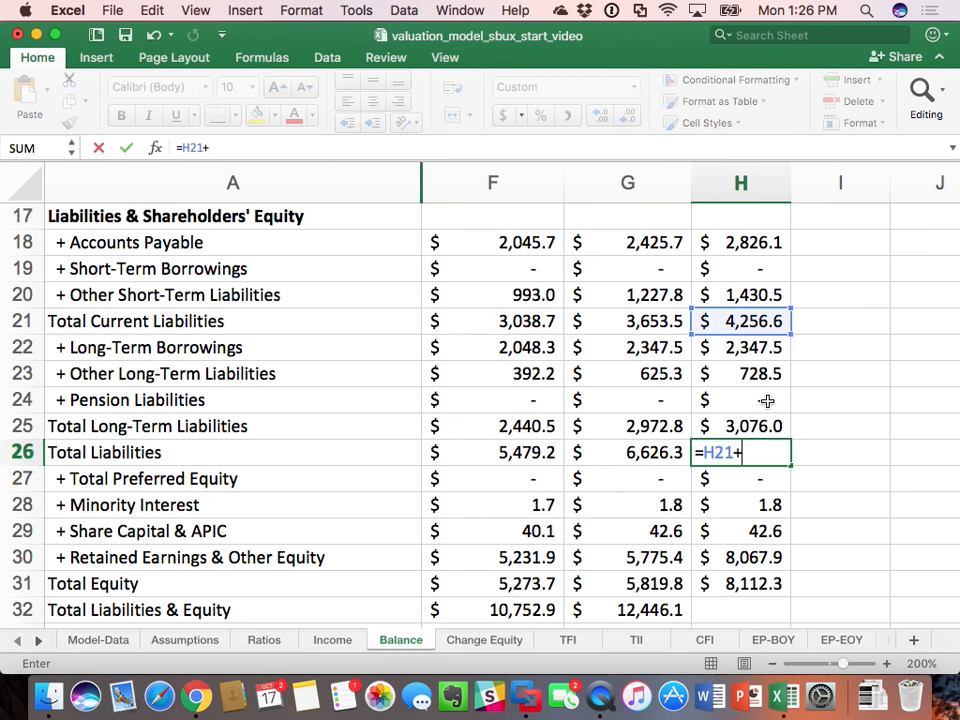
key("Up")
key("Return")
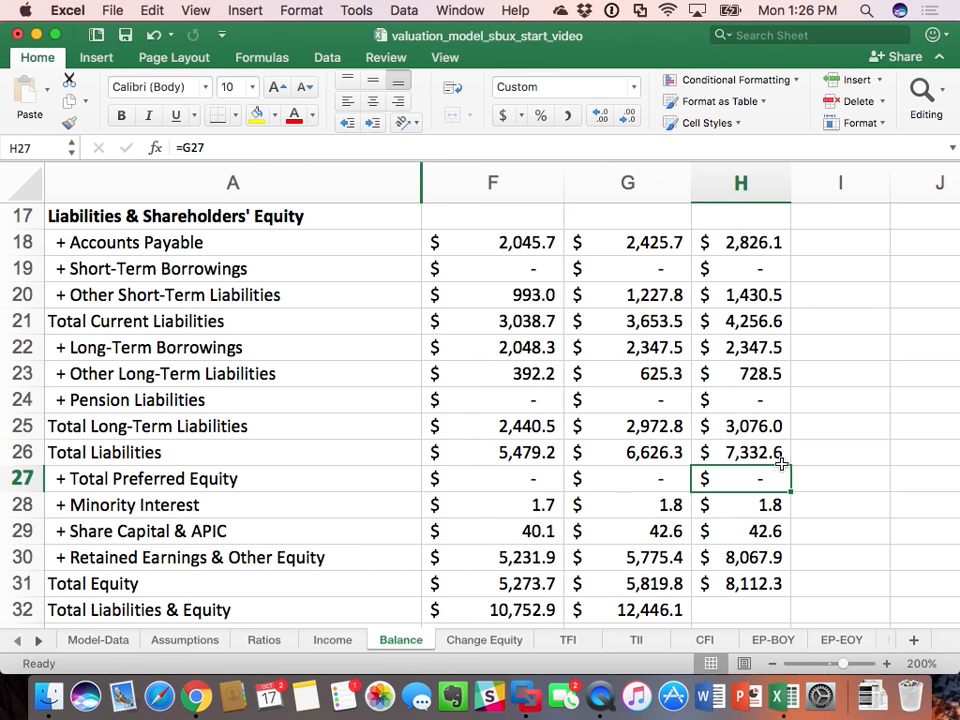
Step: Calculate 2016 Total Liabilities & Equity in Balance H32 with =H26+H31
scroll(800, 500, "down", 2)
left_click(760, 567)
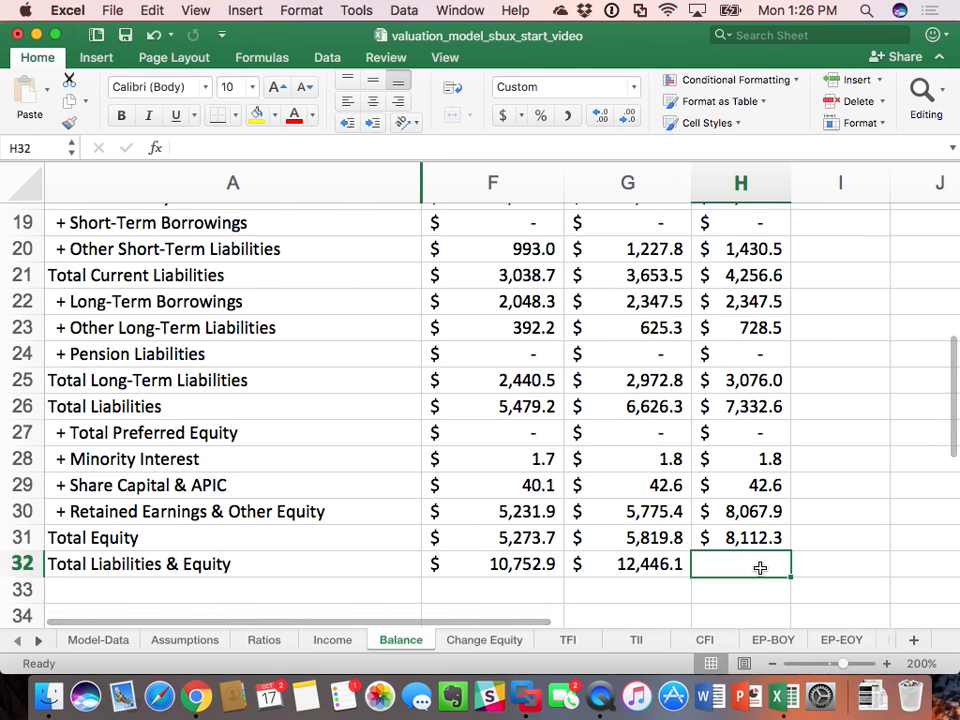
type("=")
left_click(752, 404)
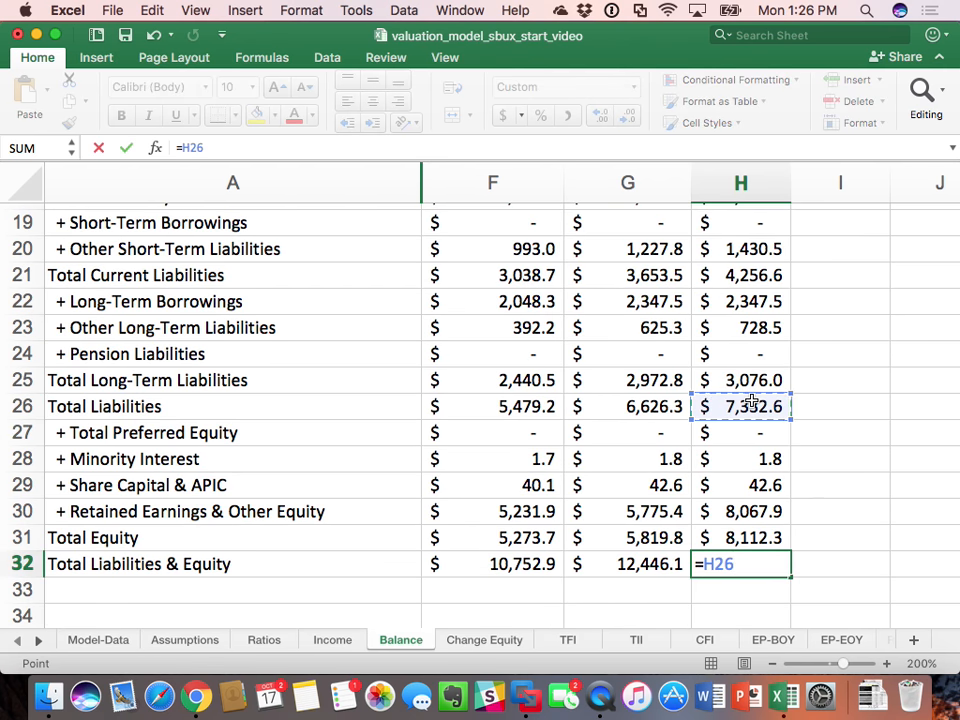
type("+")
left_click(750, 538)
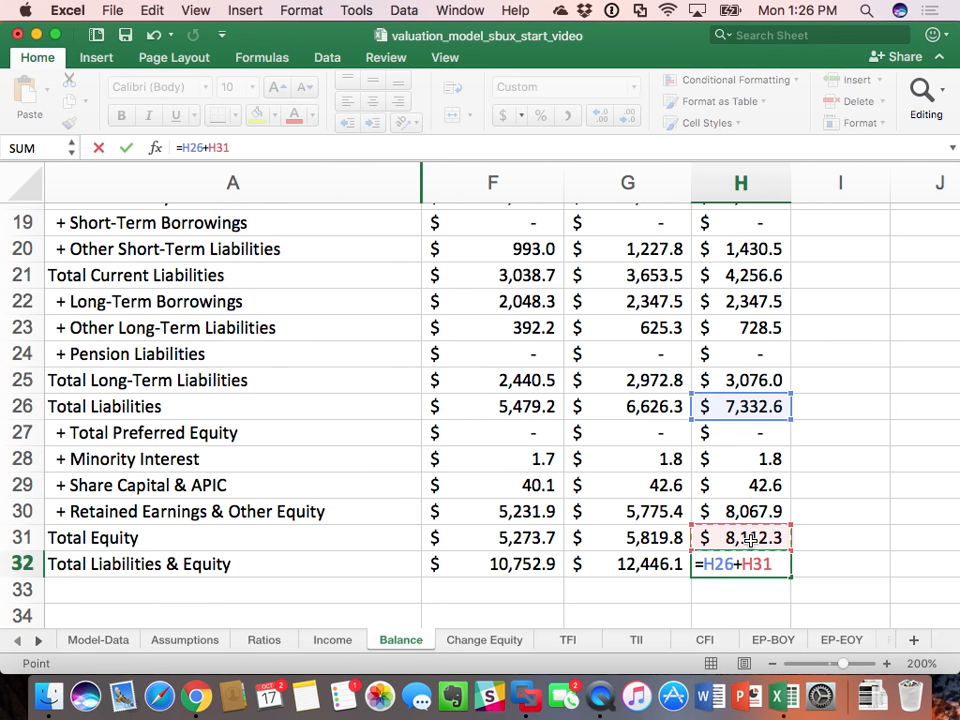
key("Return")
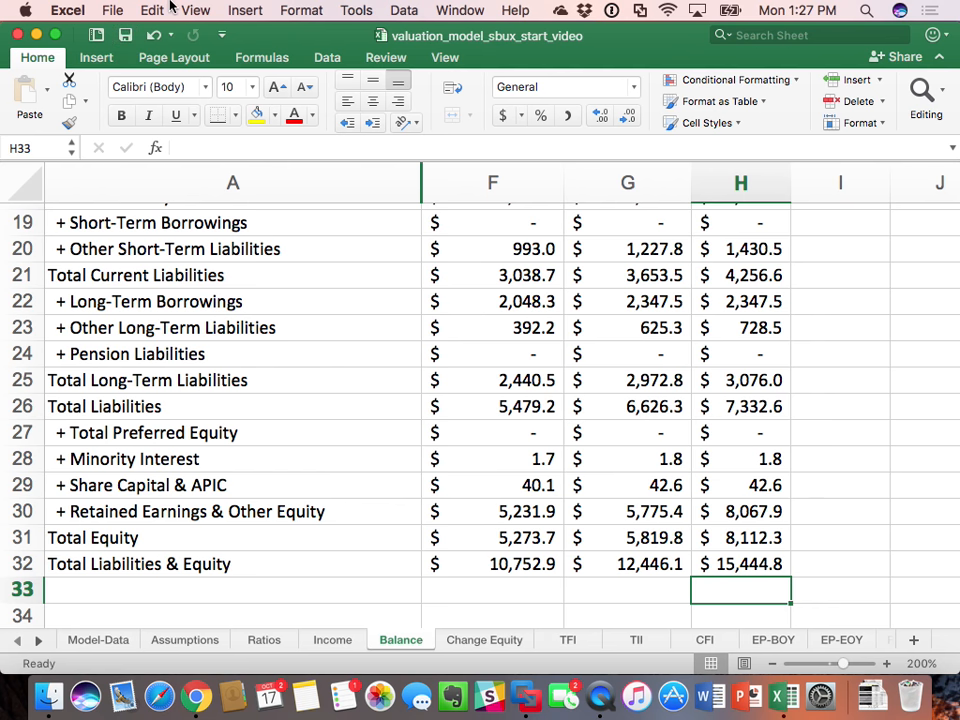
Step: Set 2016 Total Assets in Balance H15 equal to Total Liabilities & Equity by linking it to H32
scroll(480, 357, "up", 5)
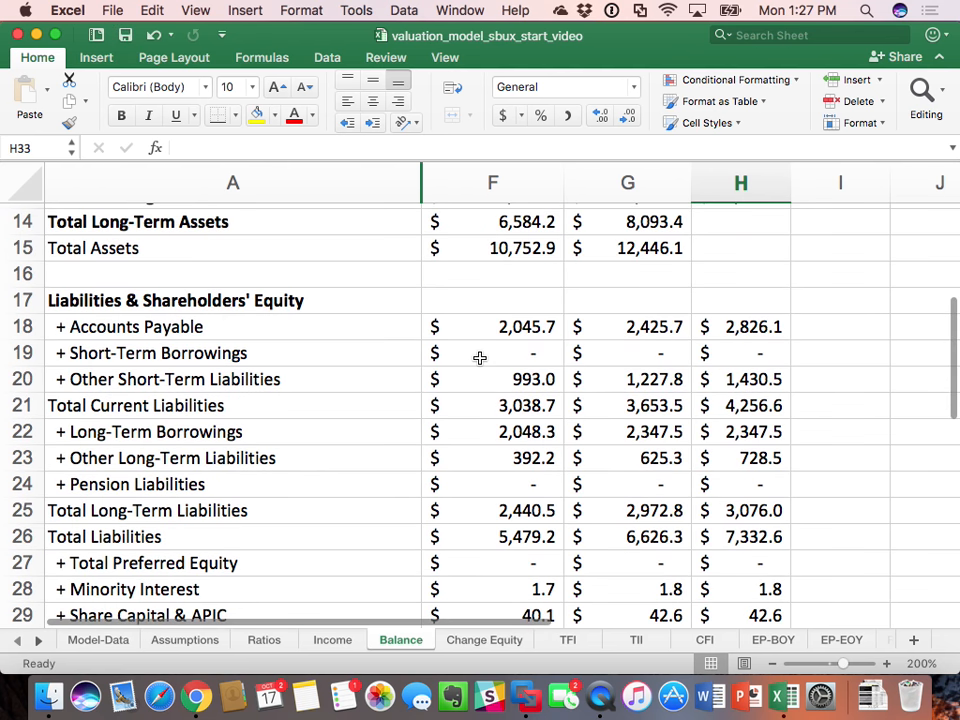
left_click(731, 241)
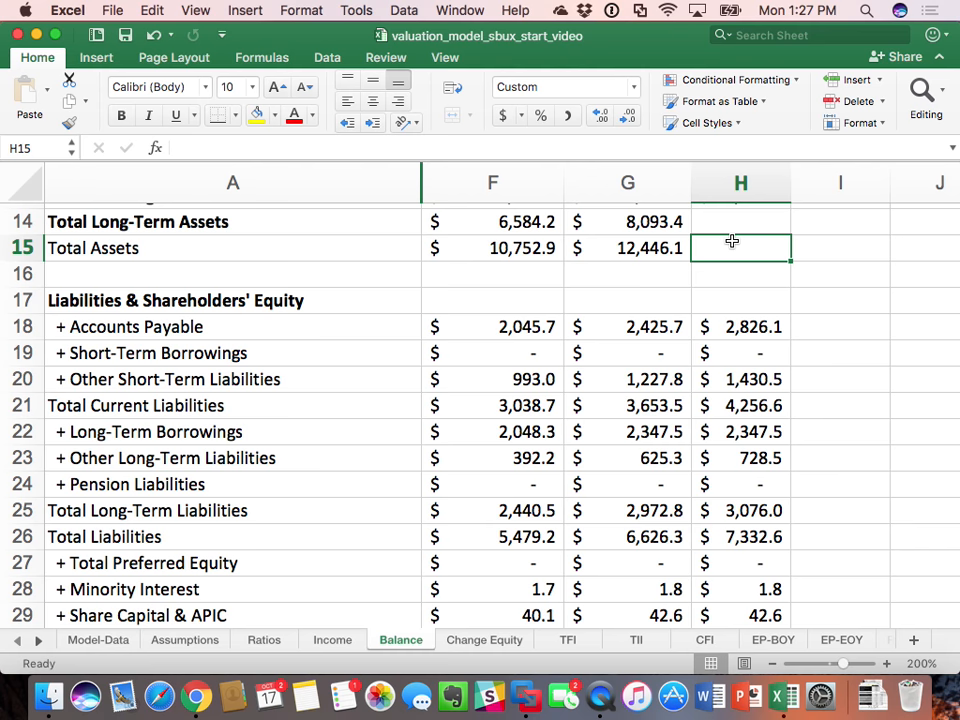
type("=")
scroll(839, 420, "down", 4)
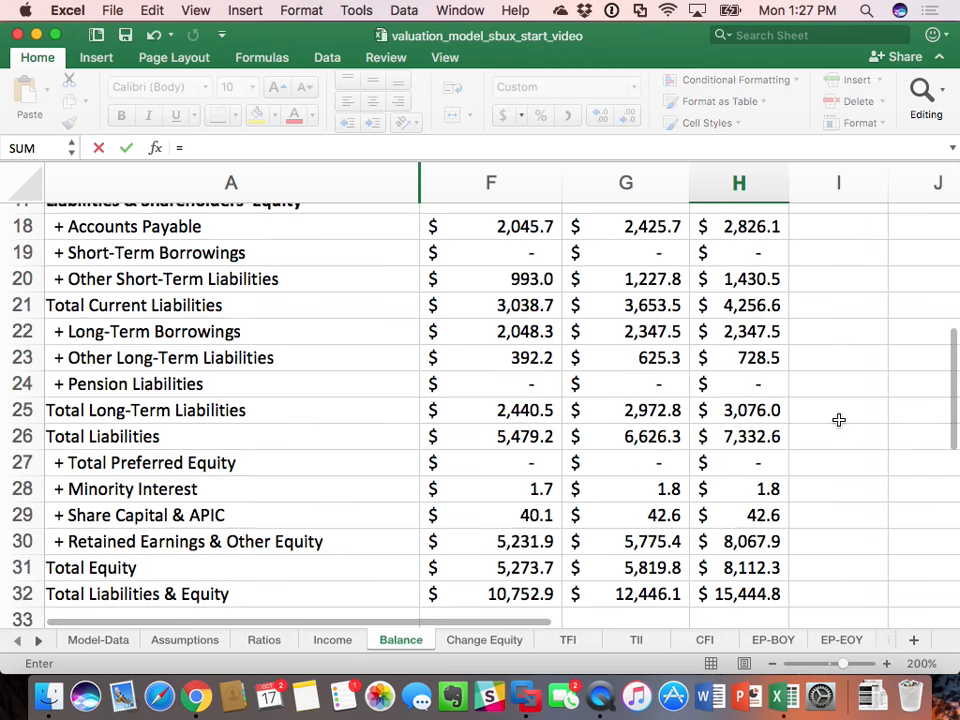
left_click(735, 553)
key("Return")
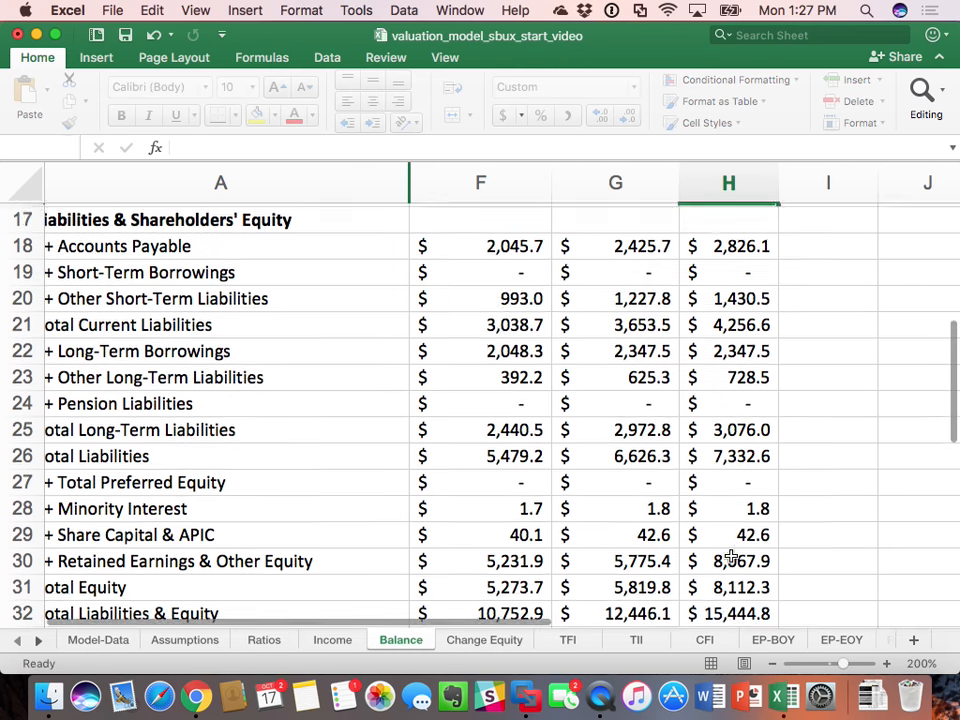
Step: Forecast 2016 Operating Cash in Balance H4 as the operating cash percentage times 2016 revenue, =Assumptions!B3*Income!H3
scroll(669, 501, "up", 5)
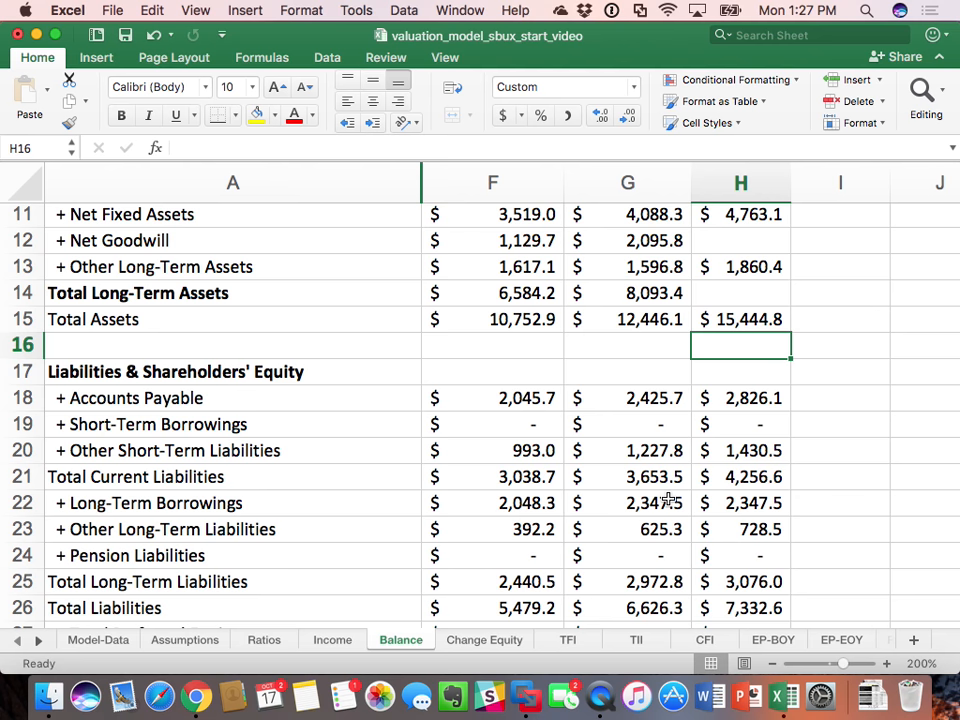
scroll(705, 505, "up", 5)
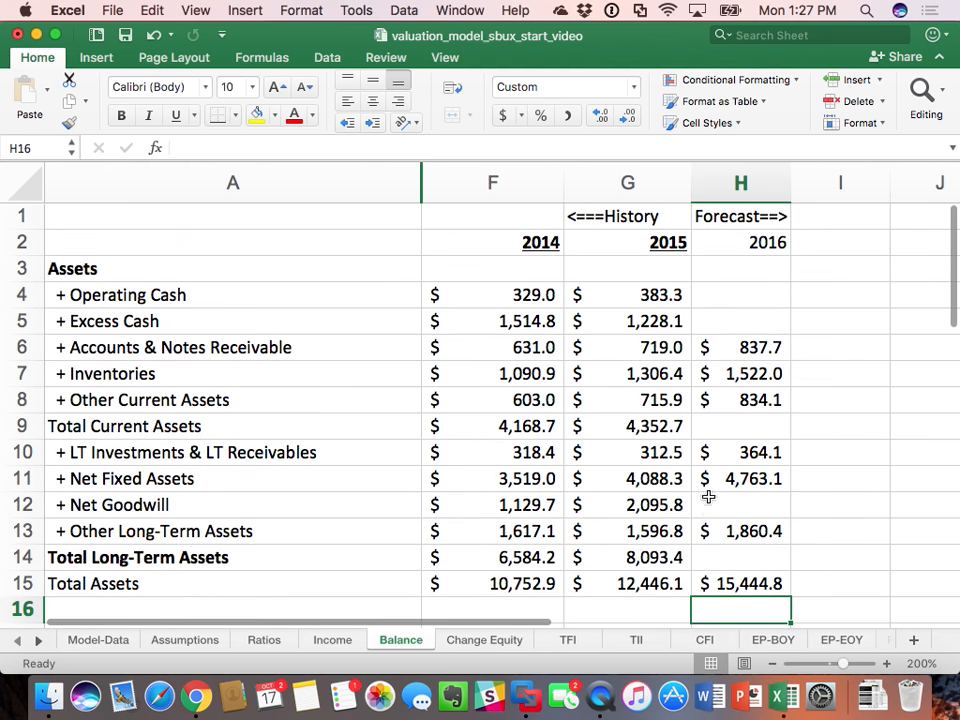
left_click(744, 298)
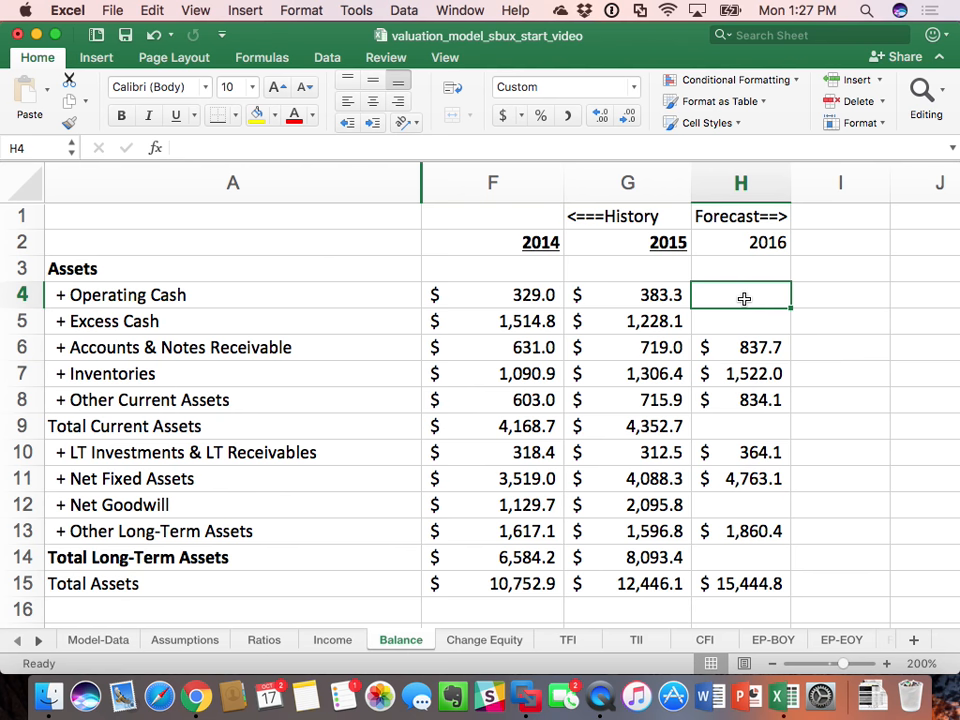
type("=")
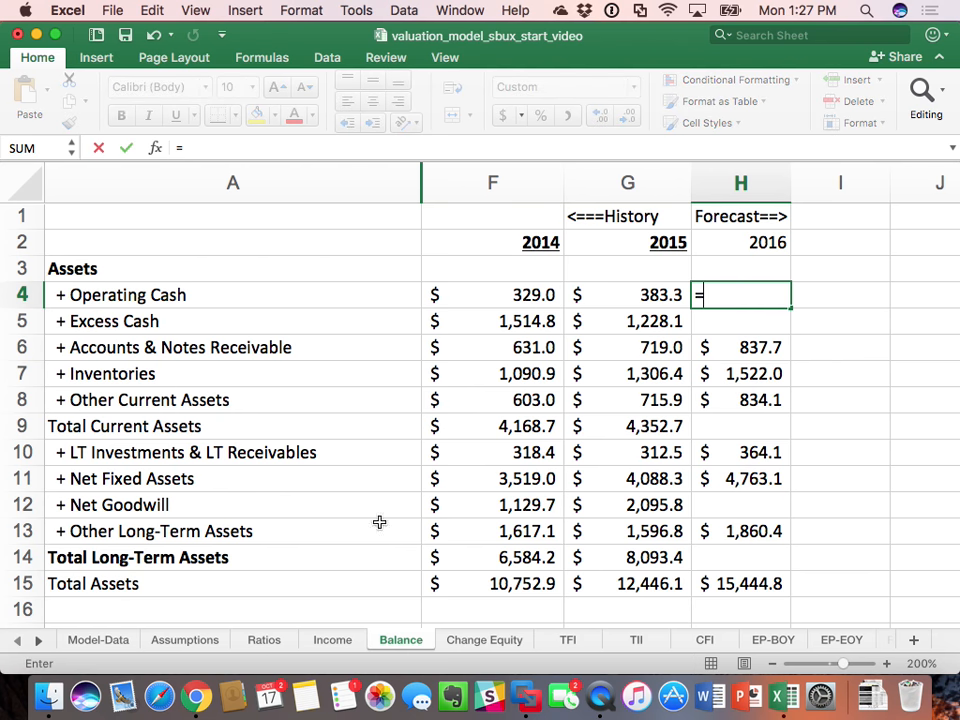
left_click(194, 648)
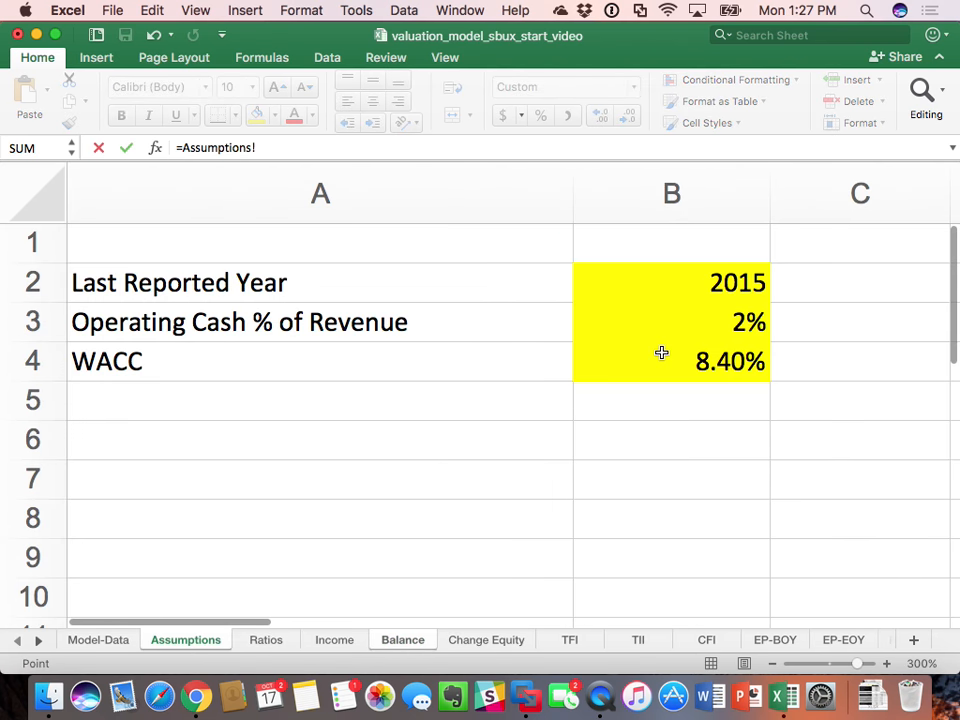
left_click(720, 326)
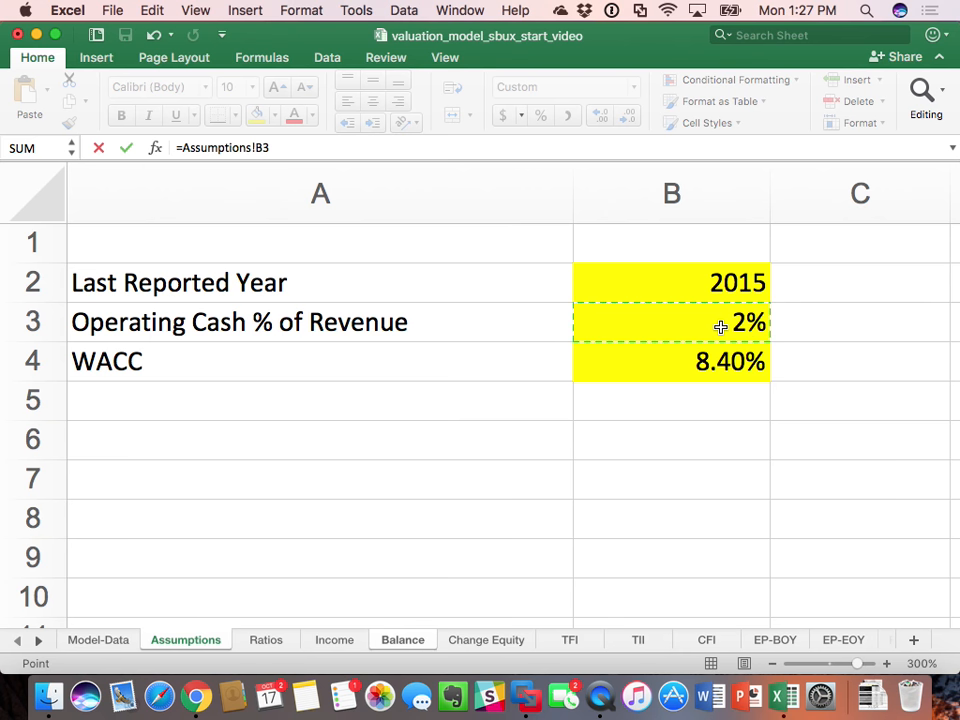
type("*")
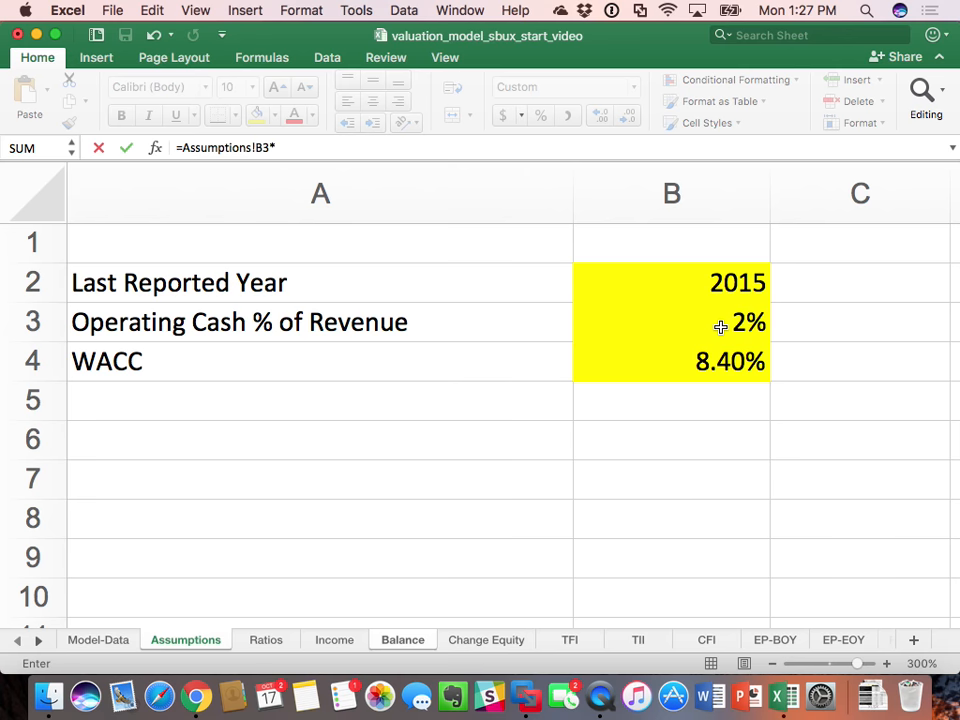
left_click(332, 640)
scroll(589, 439, "up", 7)
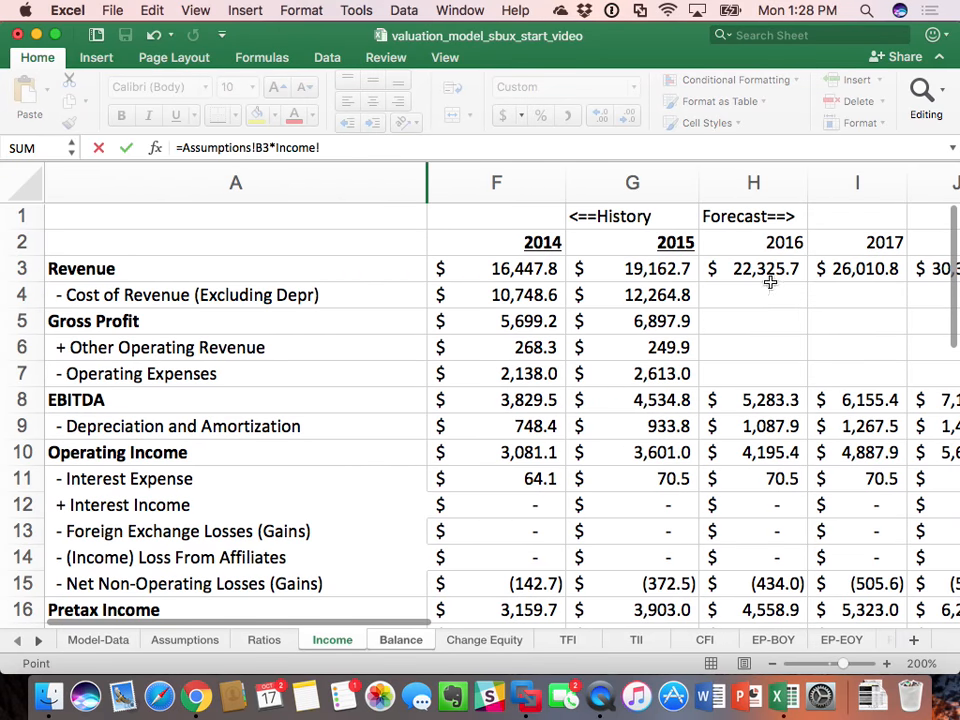
left_click(776, 268)
key("Return")
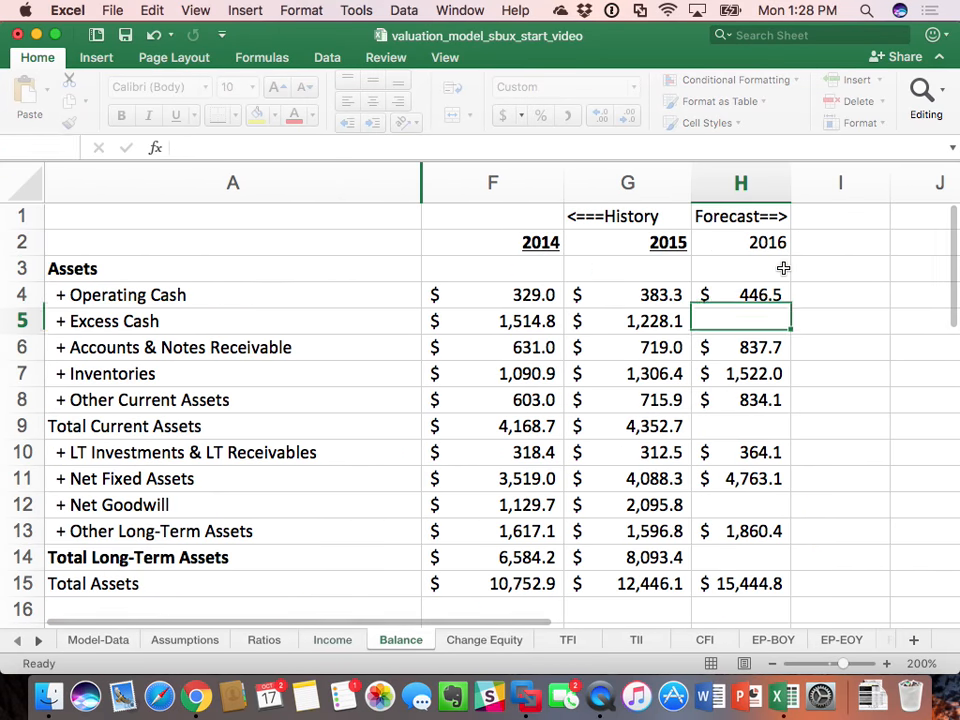
Step: Make the Assumptions reference in the Operating Cash formula in H4 absolute, giving =Assumptions!$B$3*Income!H3
left_click(746, 294)
double_click(751, 297)
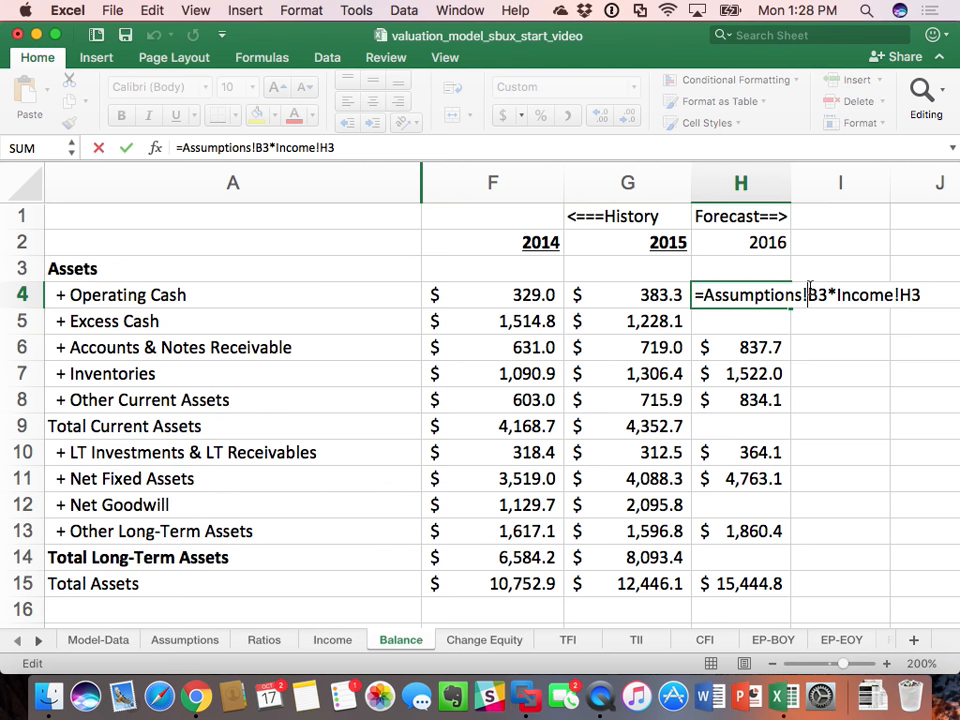
type("$")
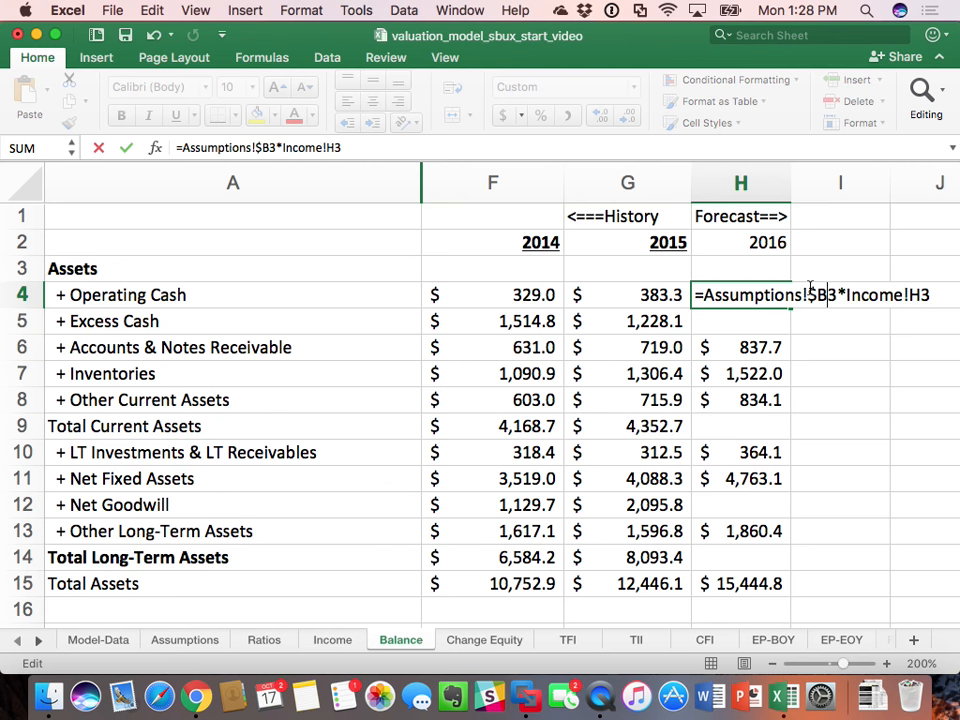
key("Right")
type("$")
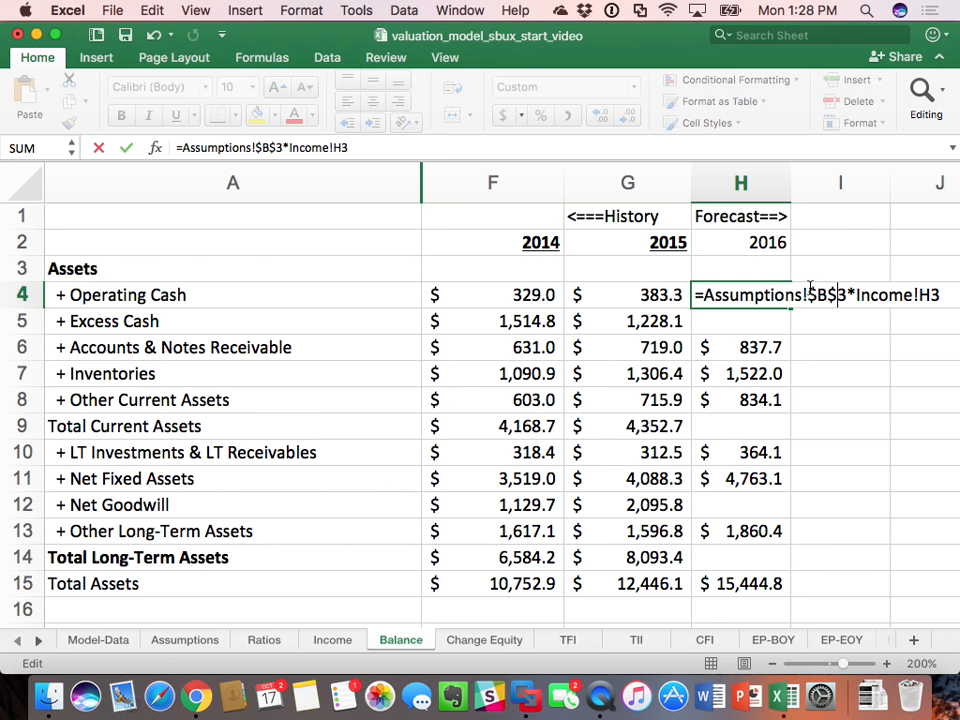
key("Return")
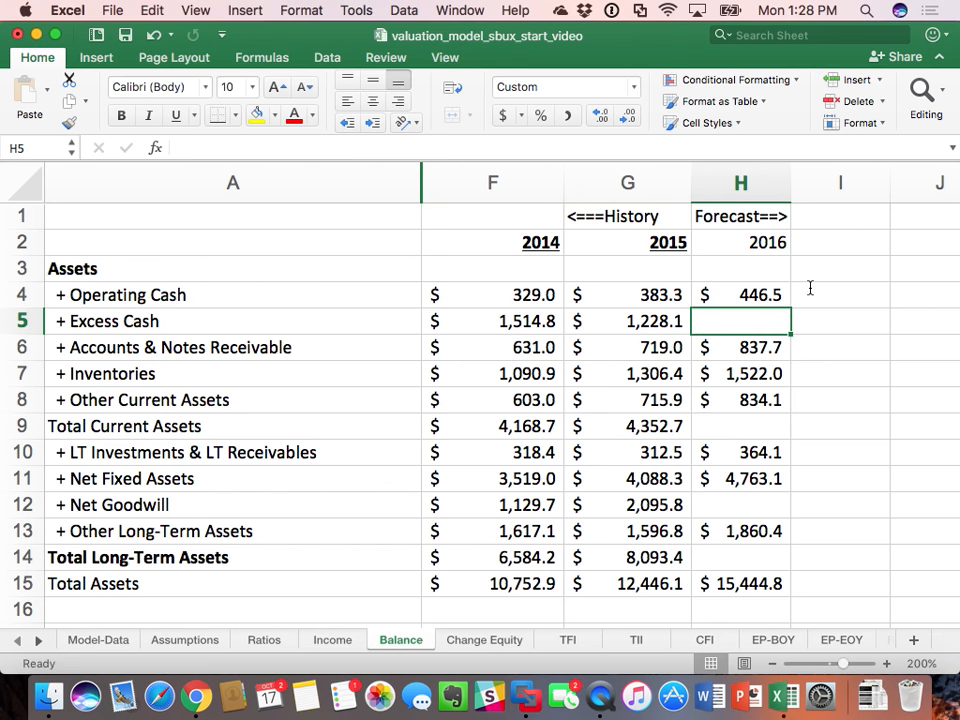
Step: Hold 2016 Net Goodwill in Balance H12 at its 2015 value from G12
key("Down")
key("Down")
key("Down")
key("Down")
key("Down")
key("Down")
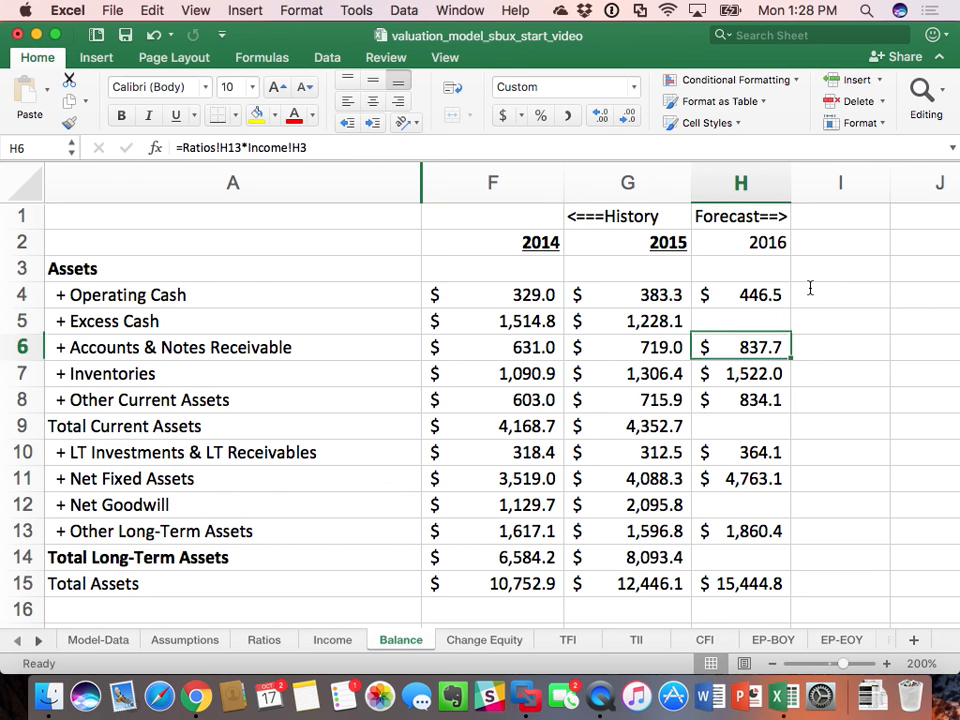
key("Down")
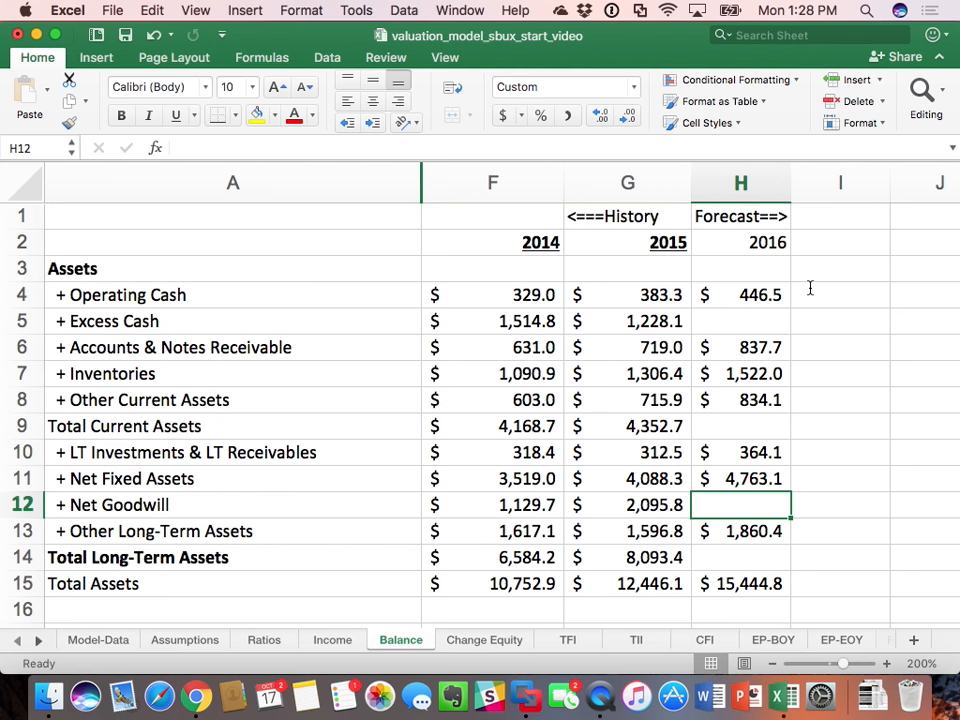
type("=Ratios!H18*Income!H3")
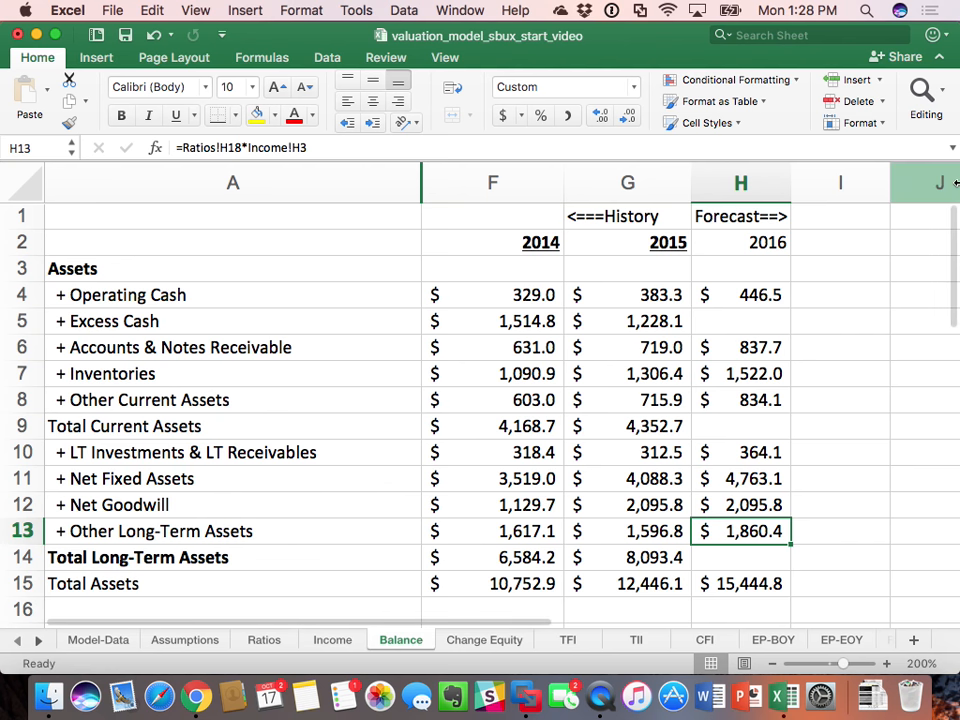
Step: Compute 2016 Excess Cash in Balance H5 as the balancing item, =H15-H4-H6-H7-H8-H10-H11-H12-H13
double_click(750, 326)
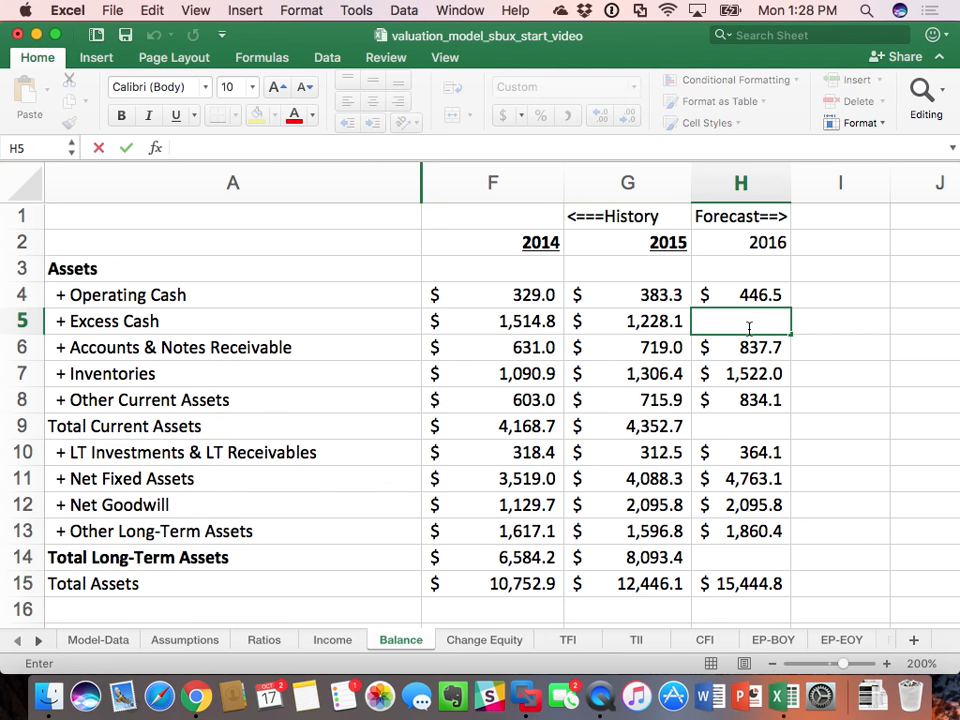
type("=")
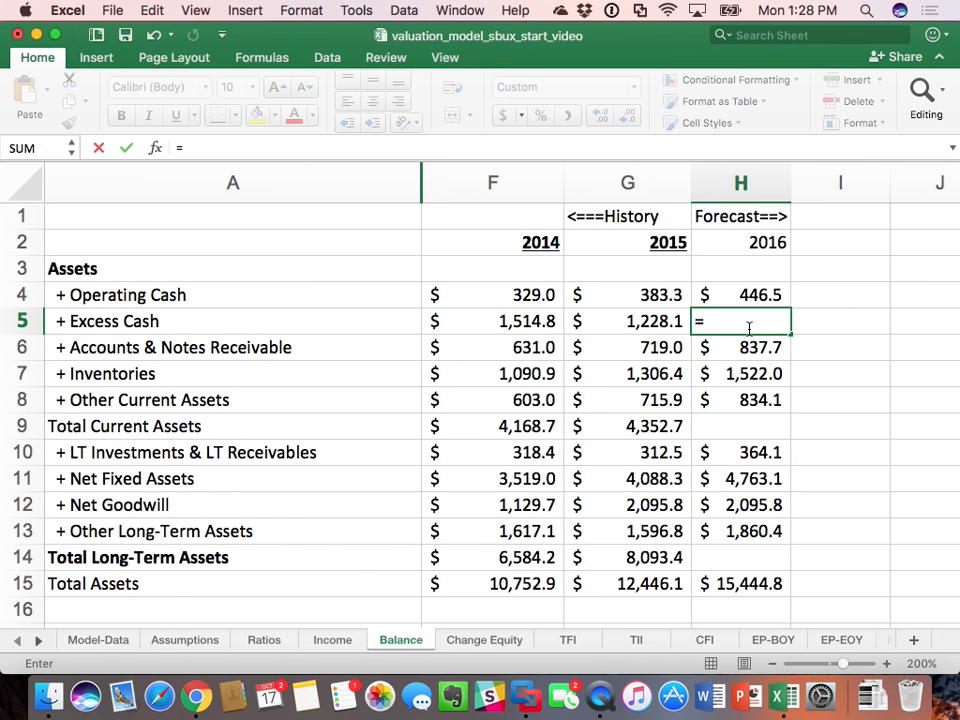
left_click(733, 590)
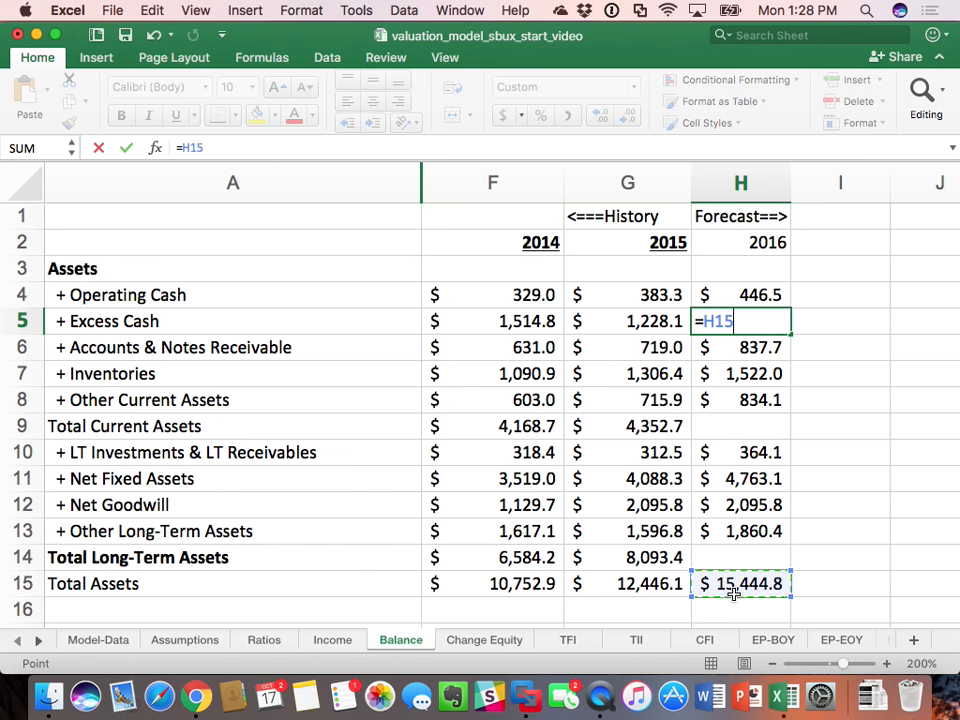
type("-")
left_click(772, 297)
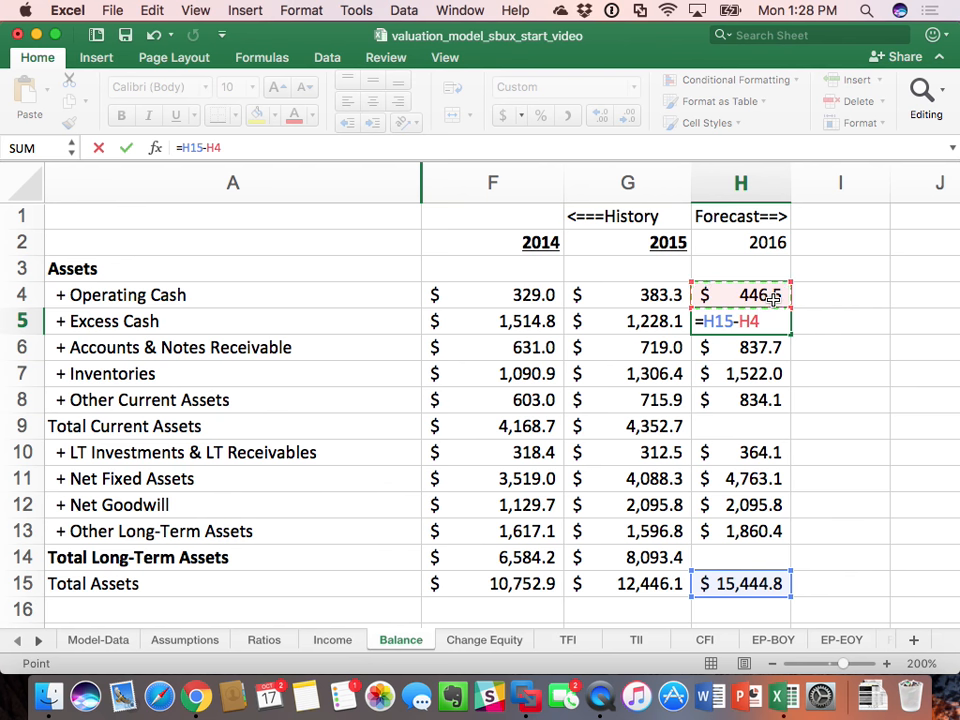
type("-")
left_click(764, 347)
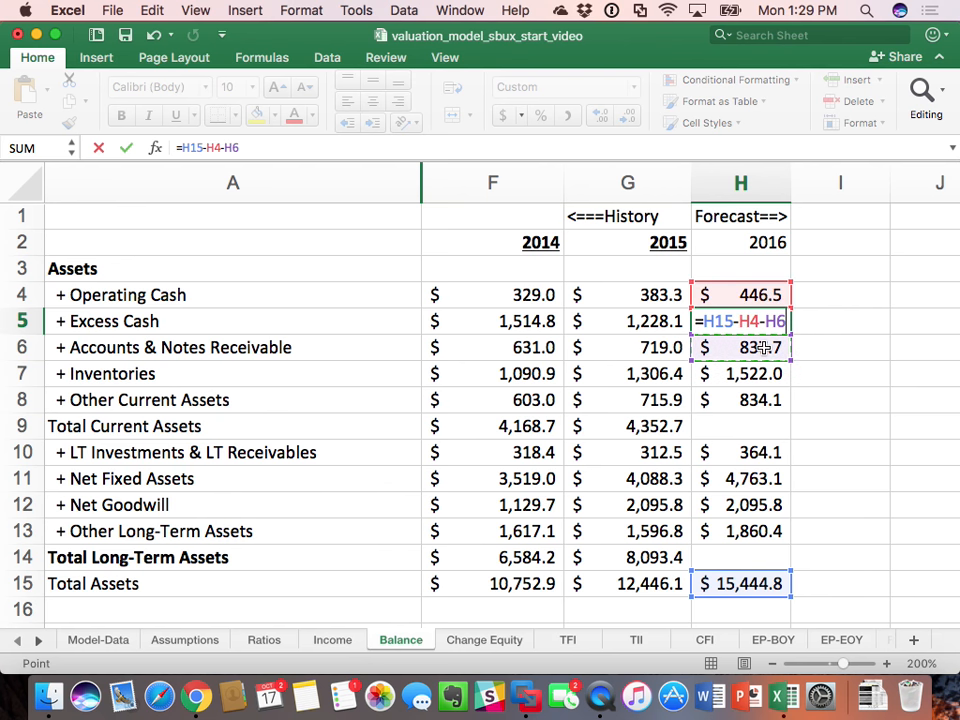
type("-")
left_click(756, 380)
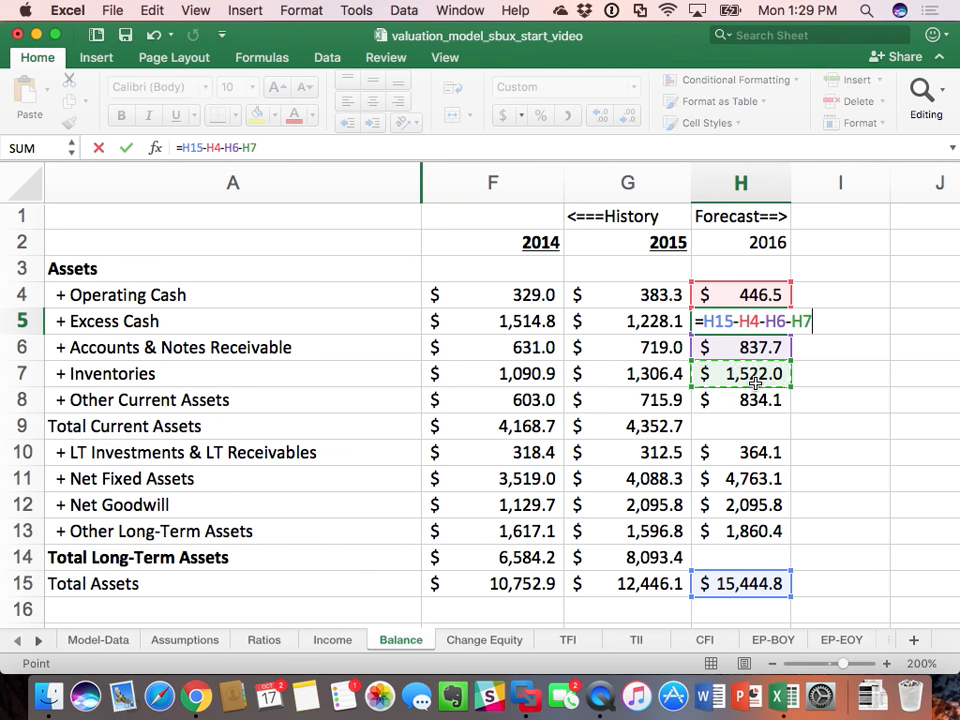
type("-")
left_click(761, 398)
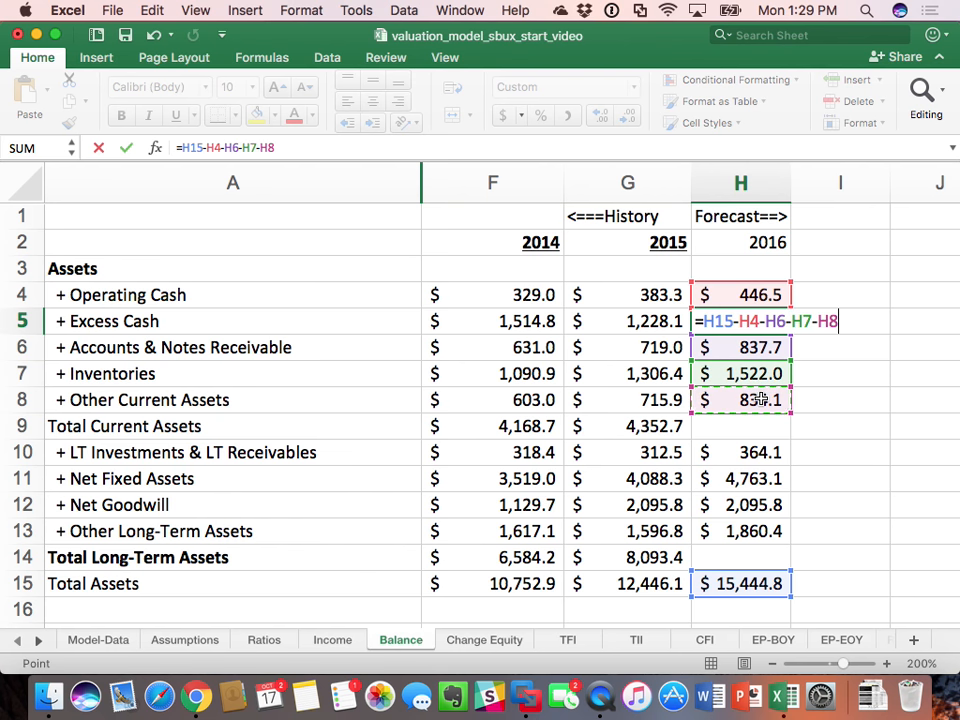
type("-")
left_click(763, 456)
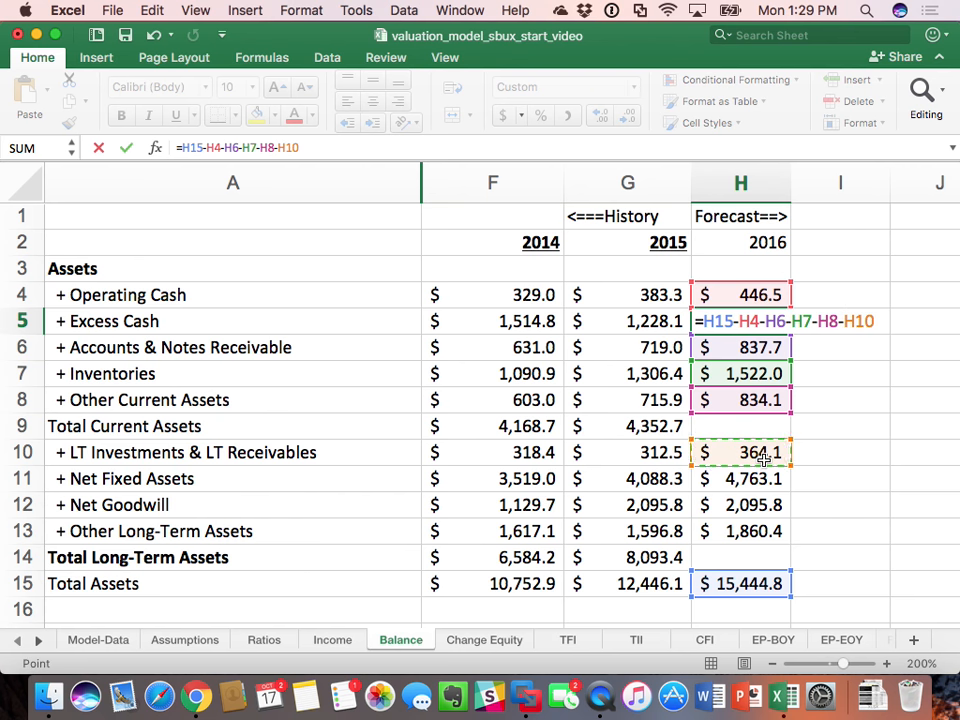
type("-")
left_click(772, 484)
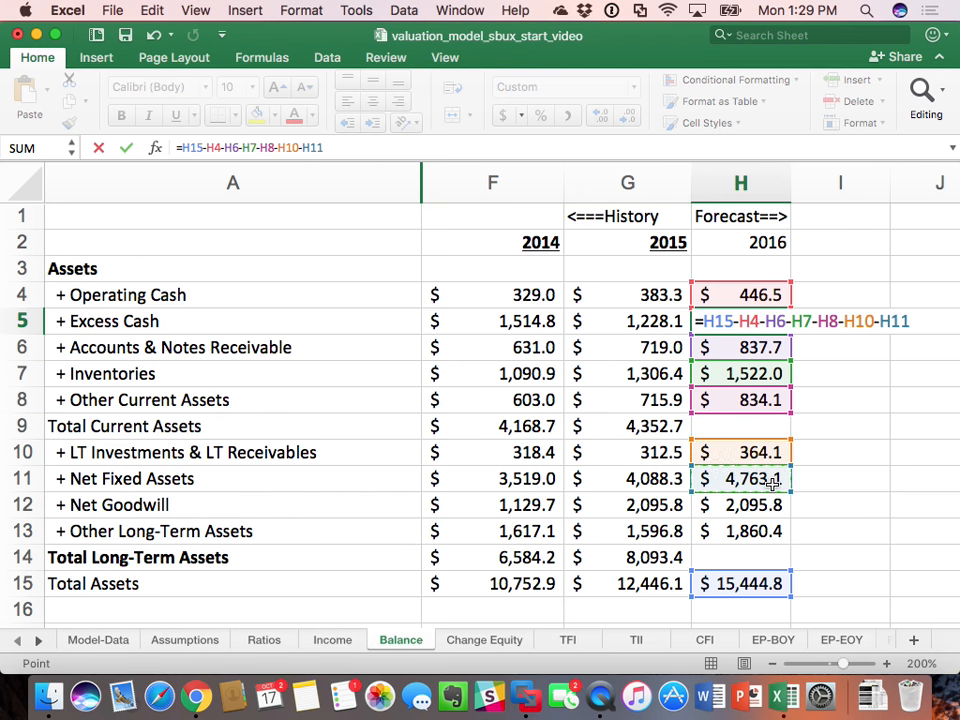
type("-")
left_click(733, 505)
type("-")
left_click(752, 531)
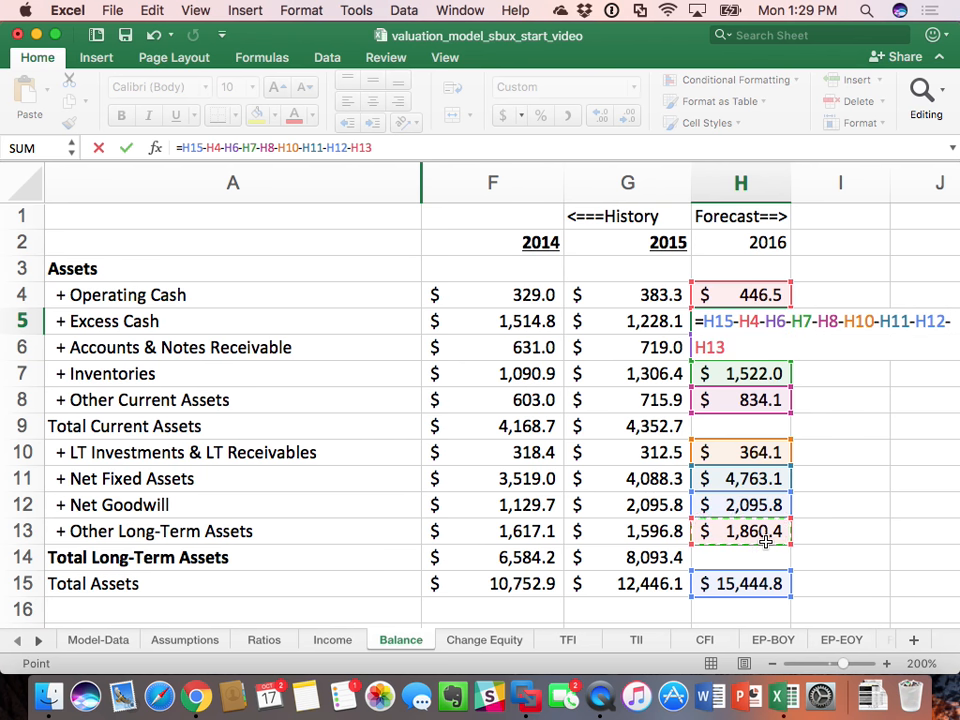
key("Return")
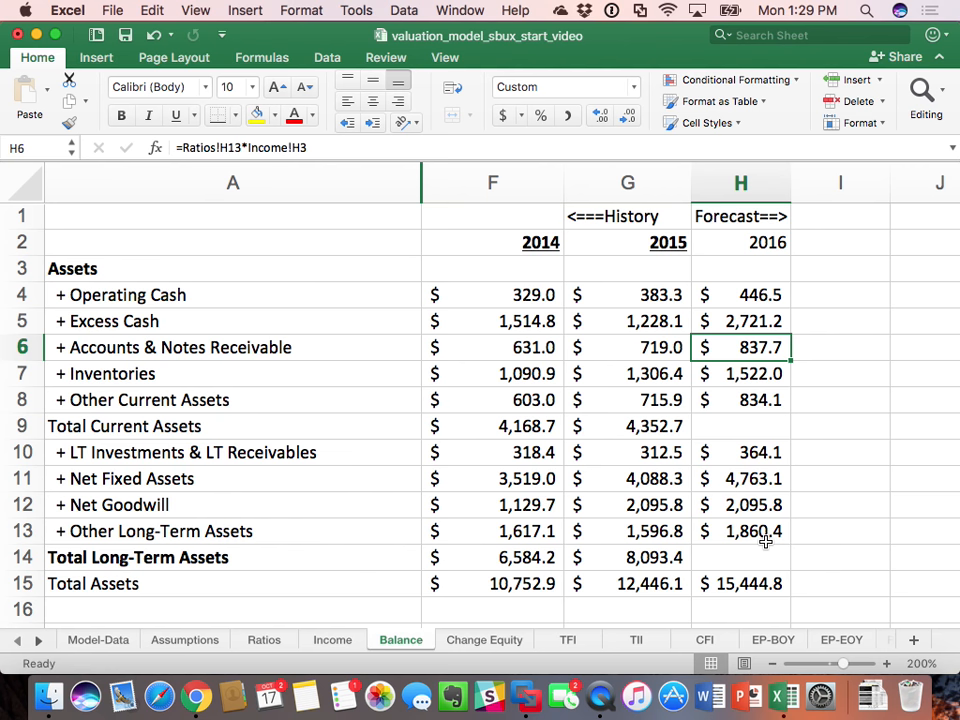
Step: Total the 2016 current assets in Balance H9 with =sum(H4:H8)
scroll(765, 541, "down", 1)
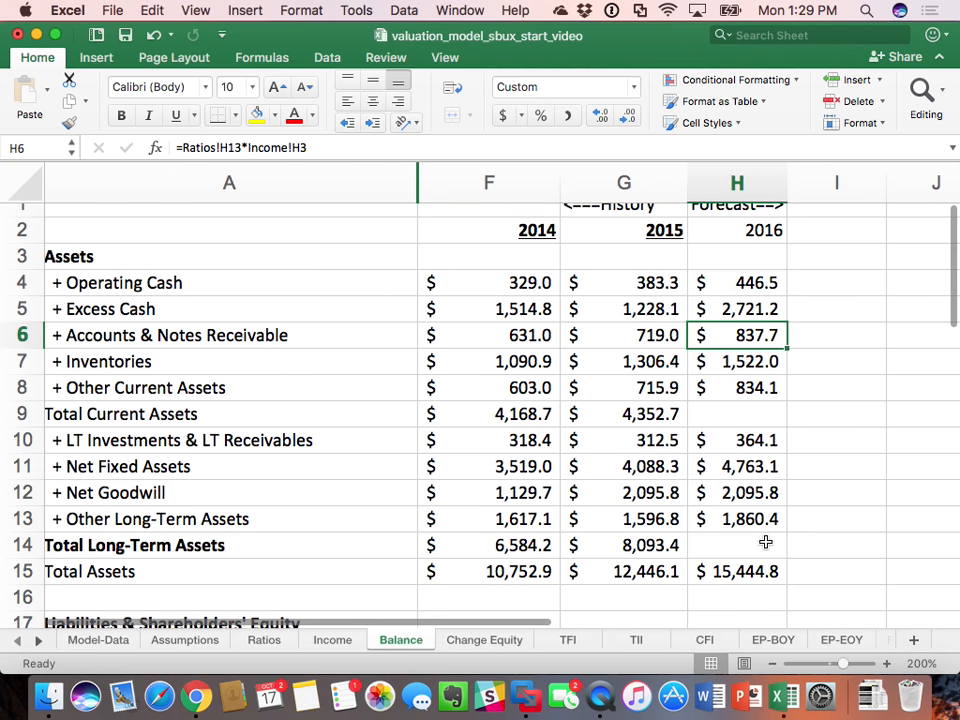
left_click(754, 408)
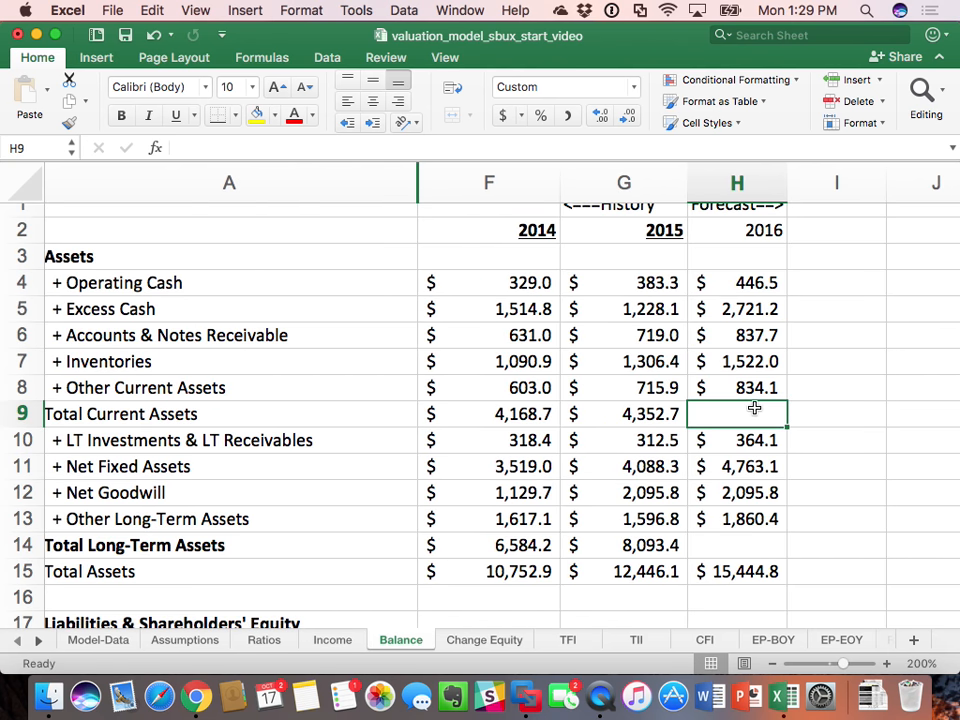
type("=sum(")
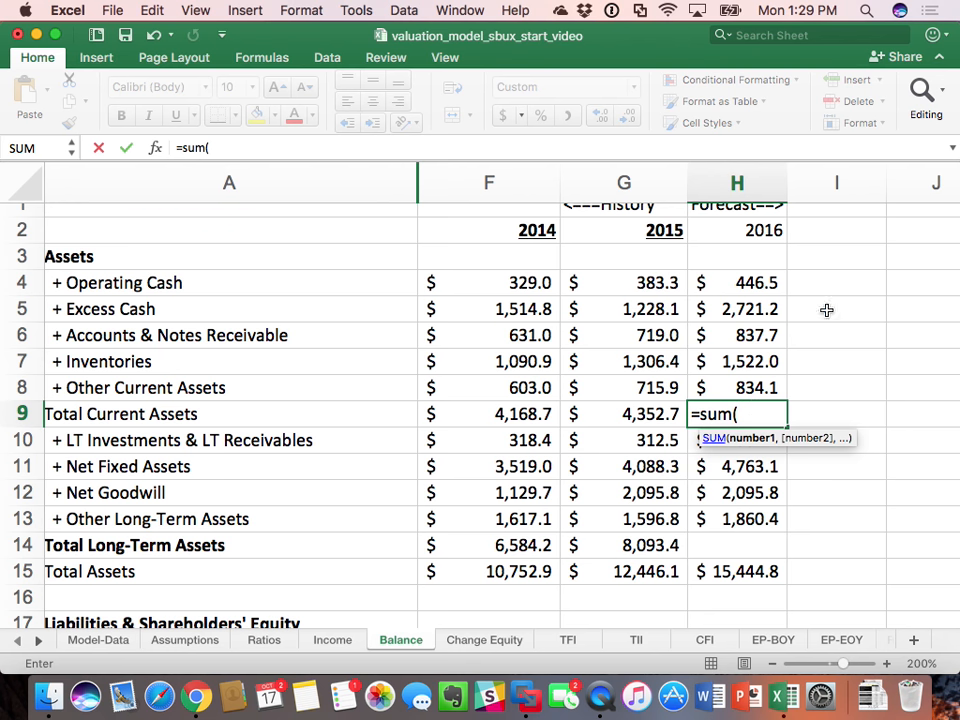
left_click_drag(750, 283, 750, 382)
type(")")
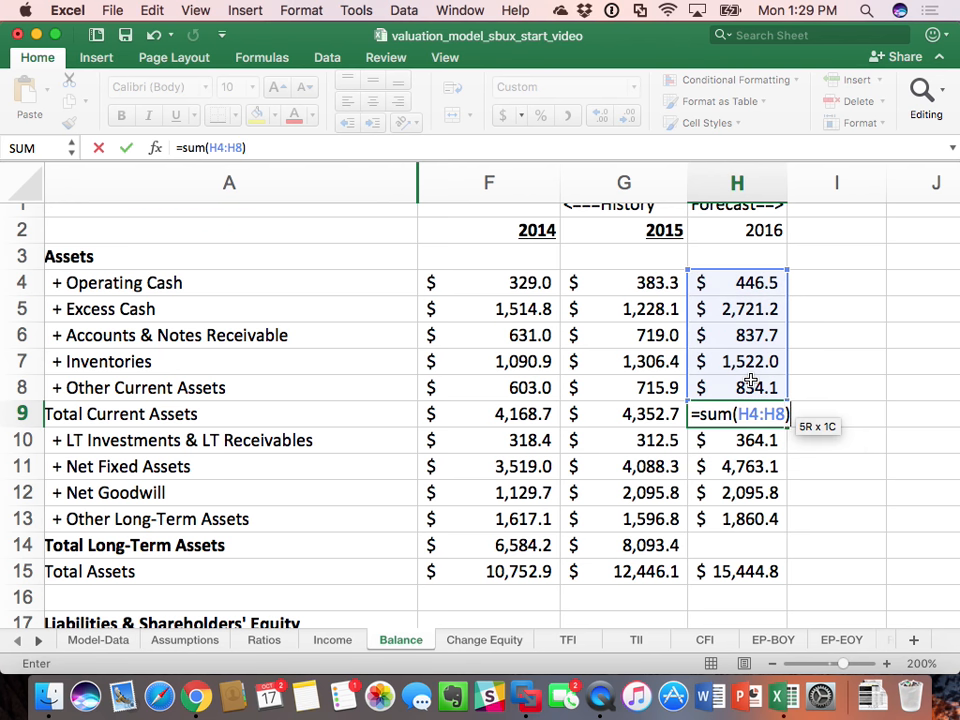
key("Return")
Step: Total the 2016 long-term assets in Balance H14 with =sum(H10:H13)
left_click(743, 540)
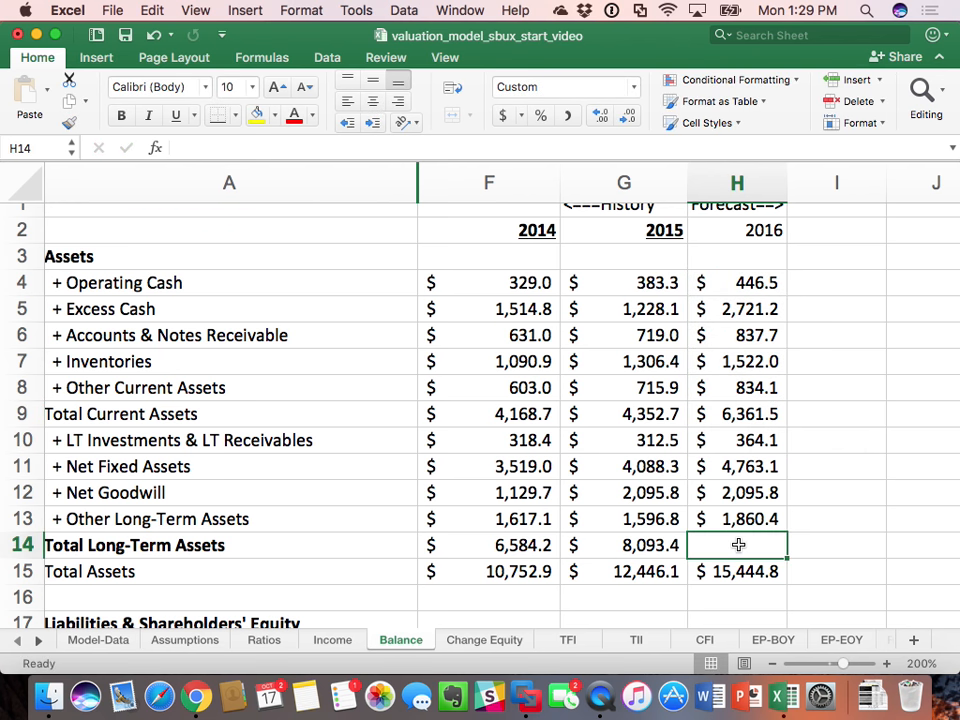
type("=sum(")
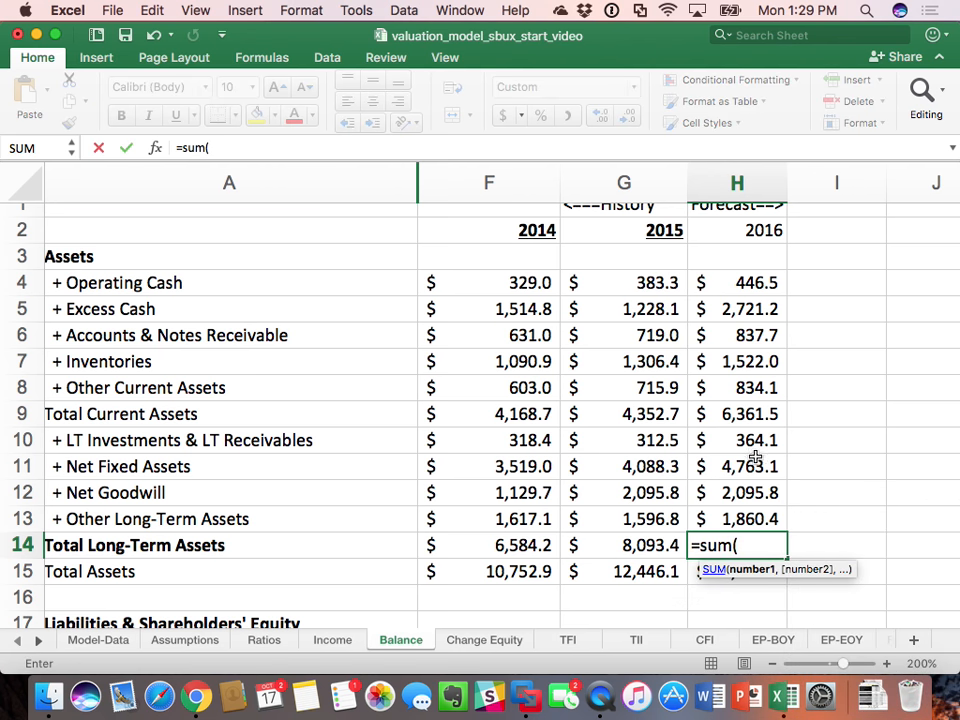
left_click_drag(757, 440, 755, 514)
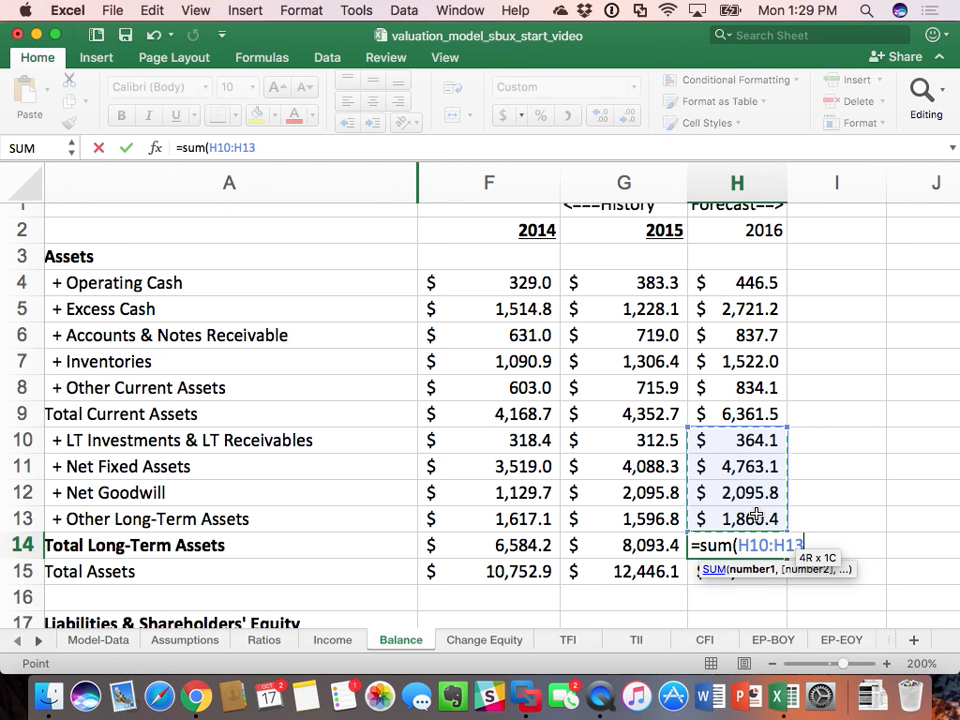
type(")")
key("Return")
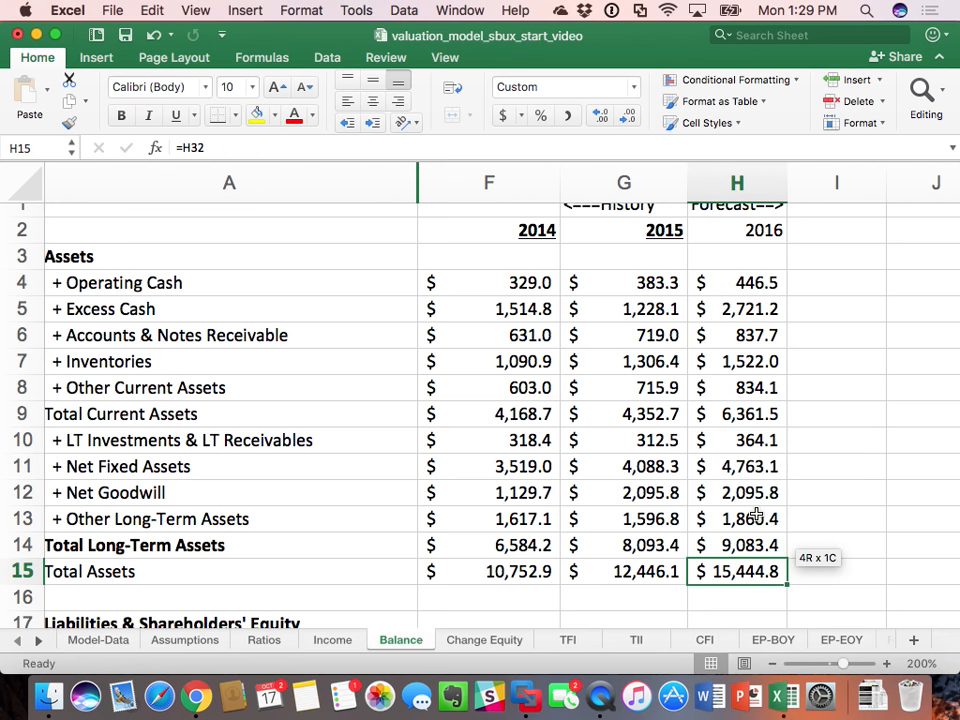
Step: Check 2016 Total Assets with a temporary =H9+H14 formula in Balance H16, and clear that cell again
left_click(733, 598)
type("=")
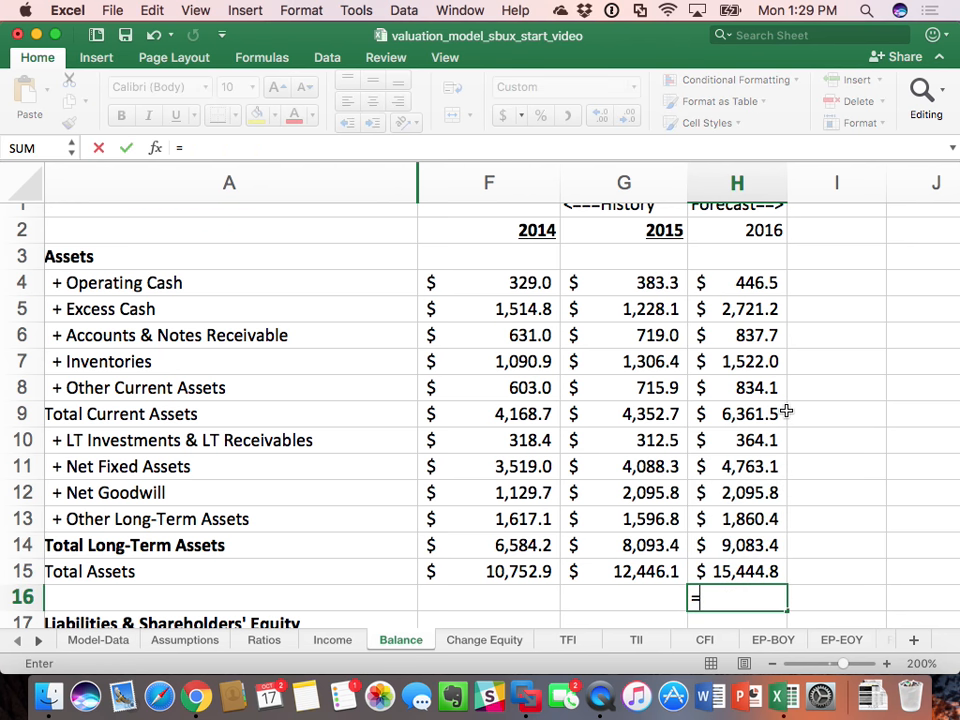
left_click(765, 413)
type("+")
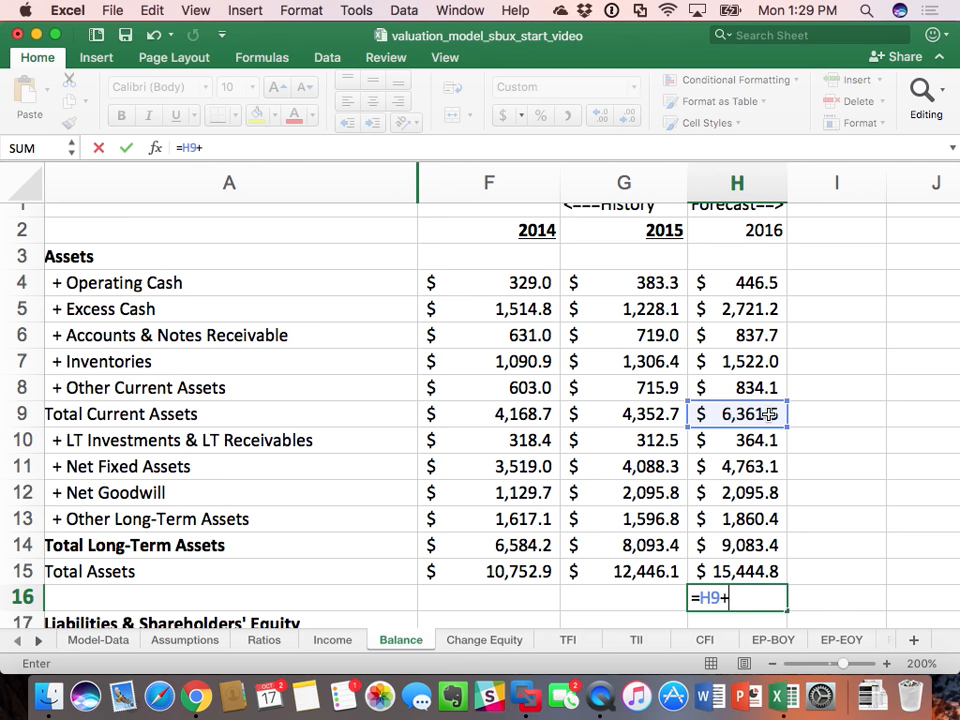
left_click(754, 544)
key("Return")
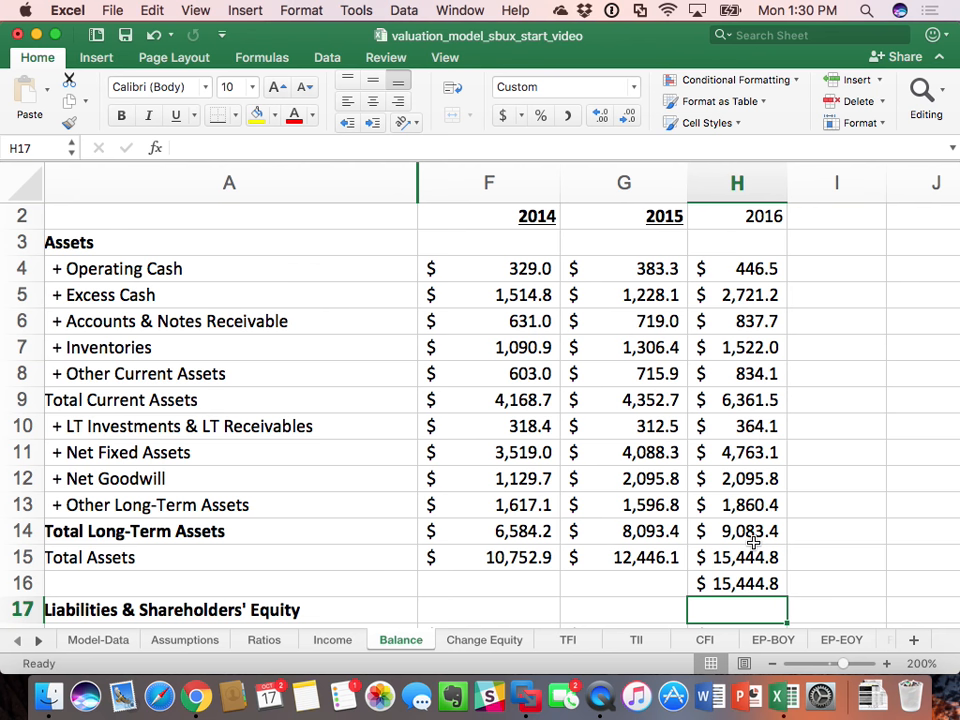
left_click(709, 576)
key("Delete")
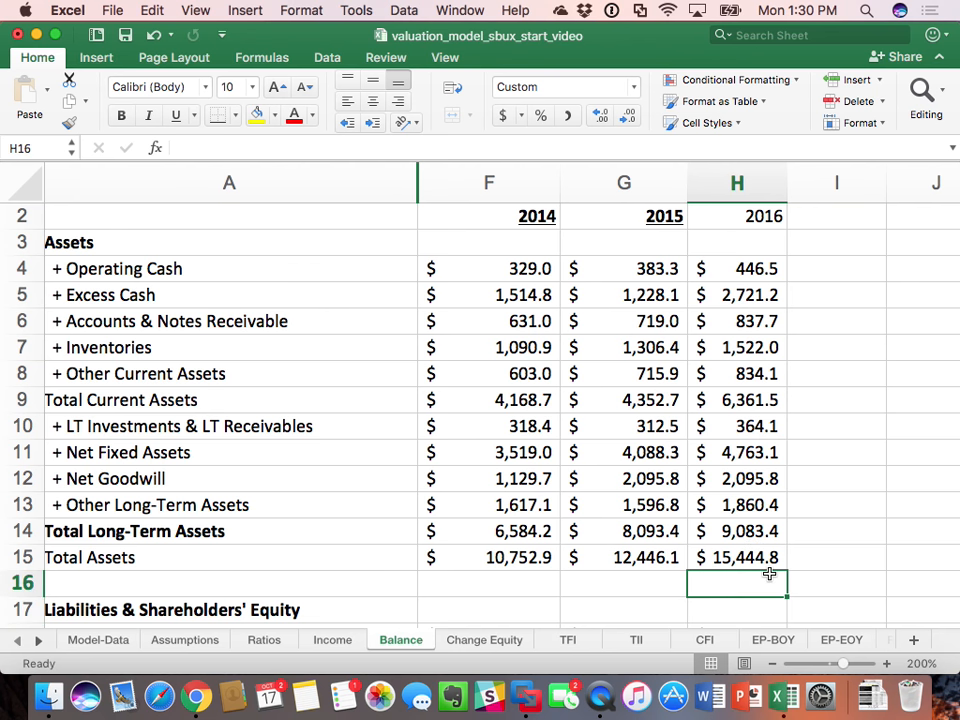
key("Return")
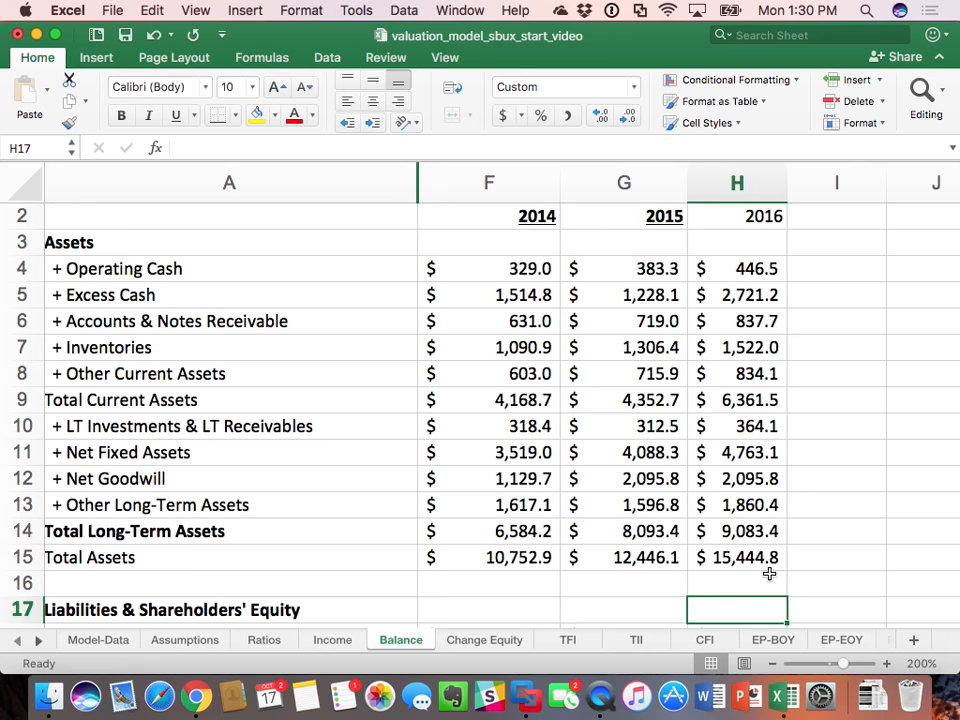
left_click(769, 576)
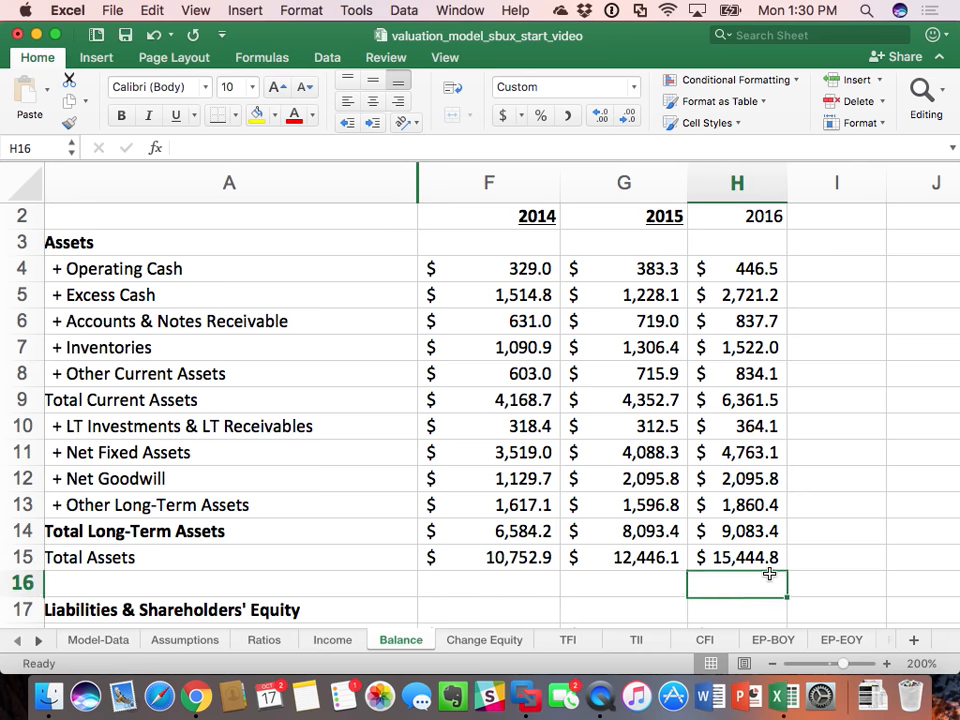
Step: Copy the 2016 Balance forecast in H2:H32 across columns I through M to forecast 2017–2021
left_click_drag(761, 216, 773, 247)
key("super+c")
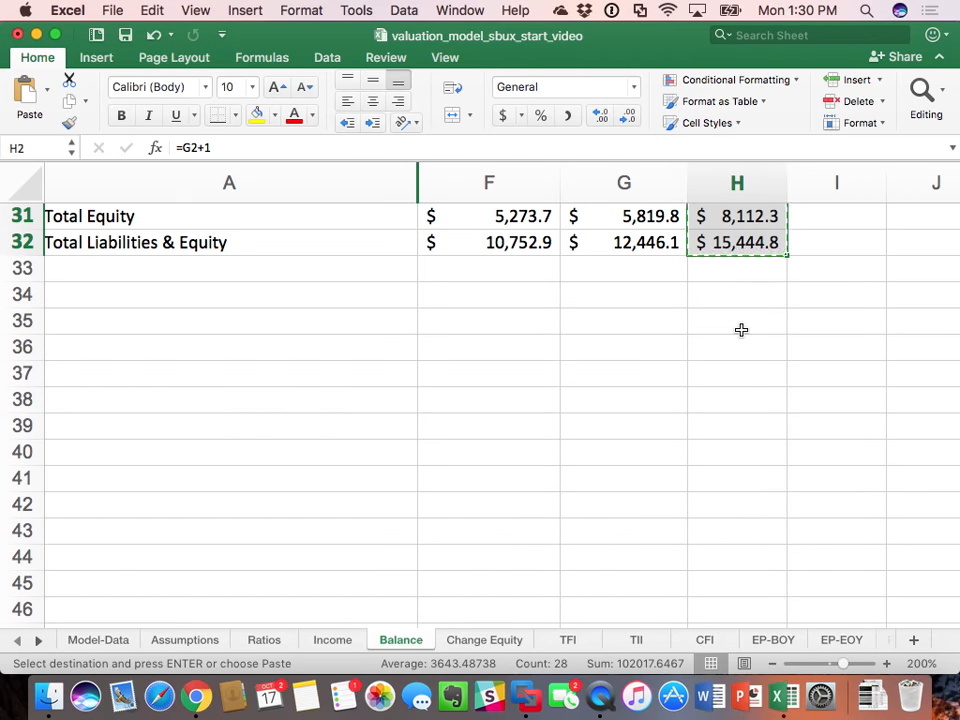
scroll(741, 330, "up", 7)
scroll(741, 330, "right", 5)
scroll(741, 330, "up", 5)
scroll(741, 330, "right", 1)
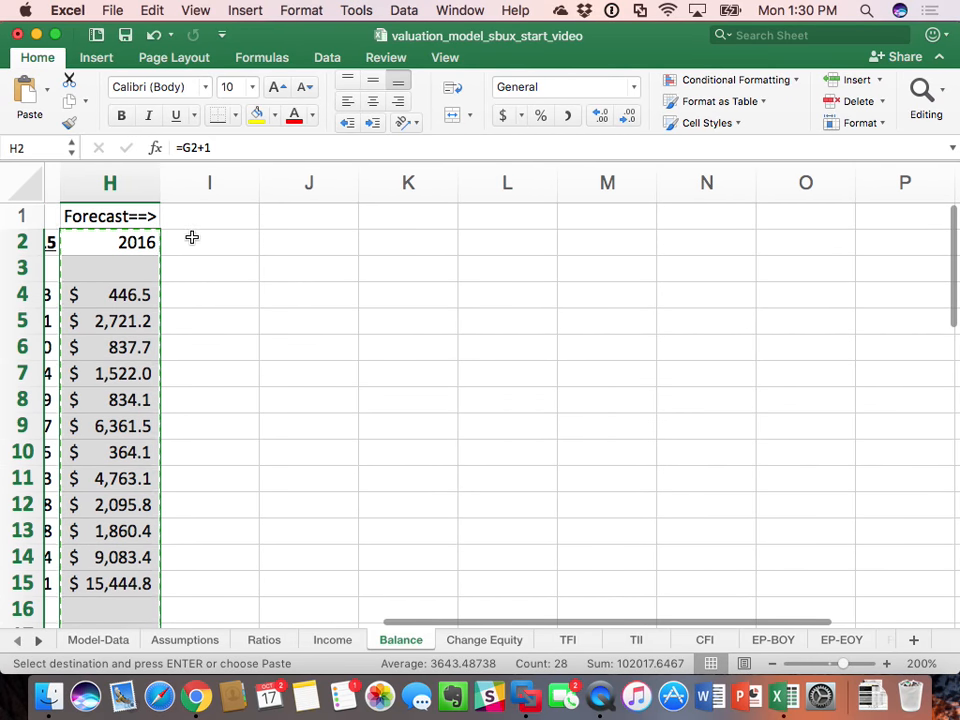
left_click_drag(193, 240, 568, 248)
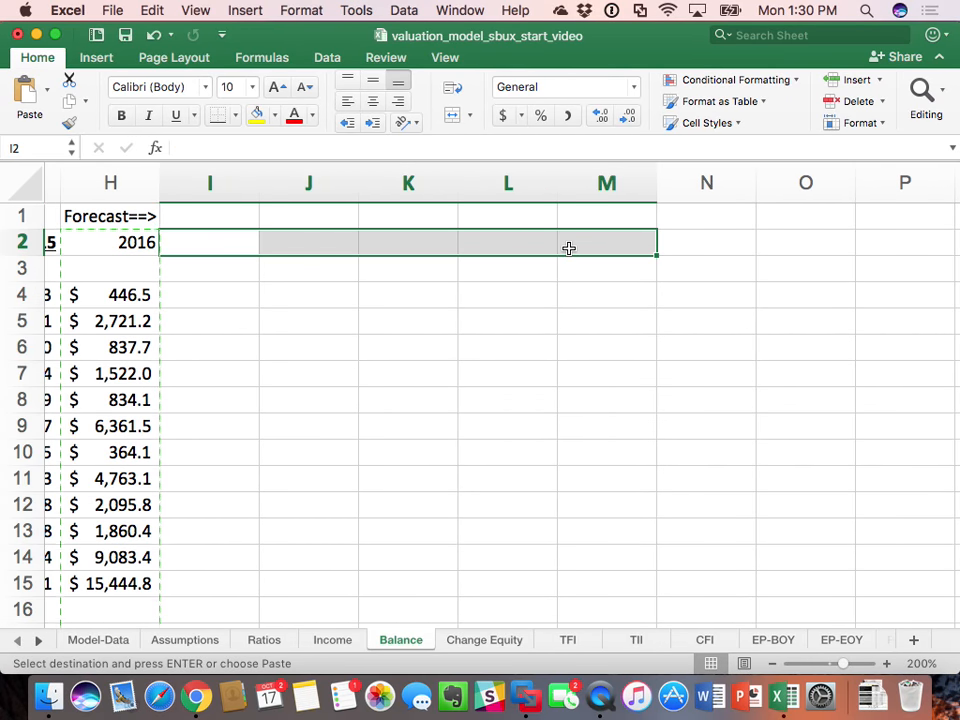
key("super+v")
left_click(840, 328)
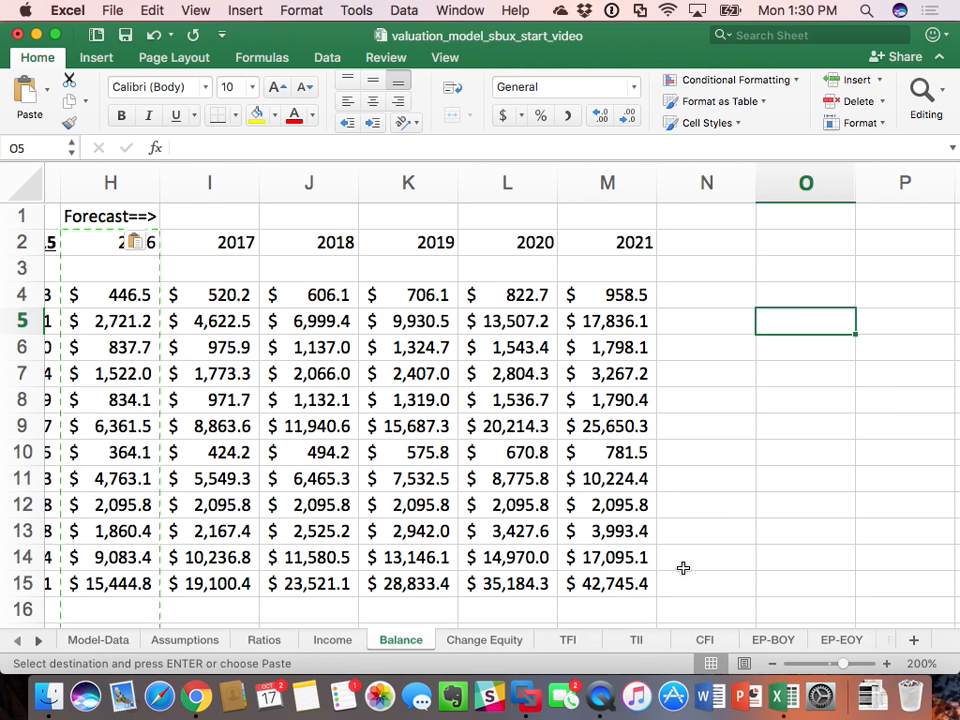
Step: Open the TFI sheet and set its zoom to 100%
left_click(568, 640)
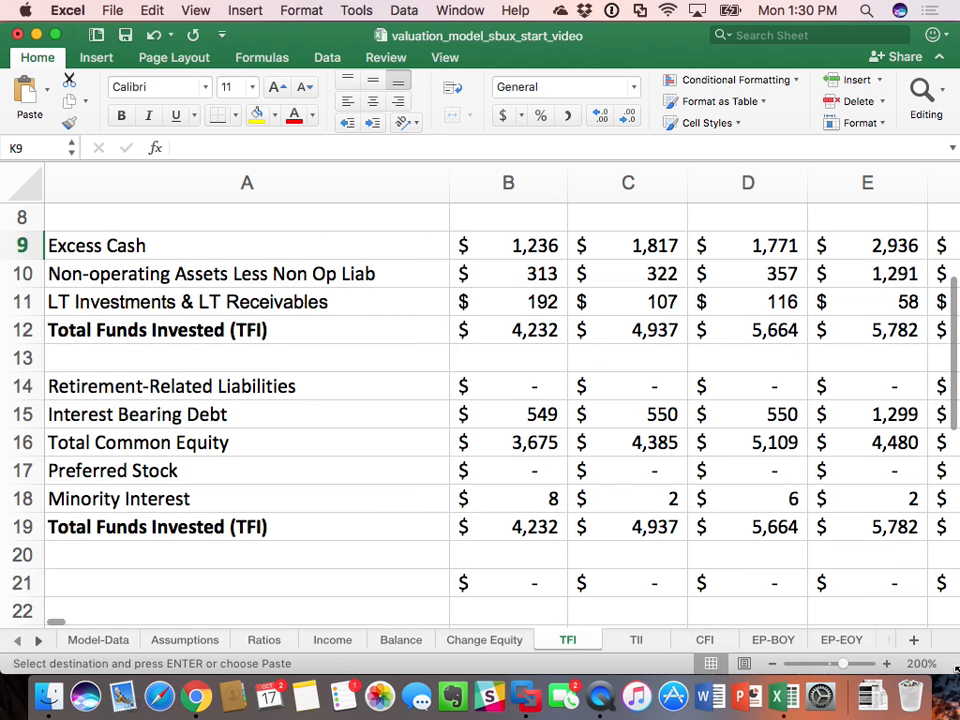
left_click(921, 663)
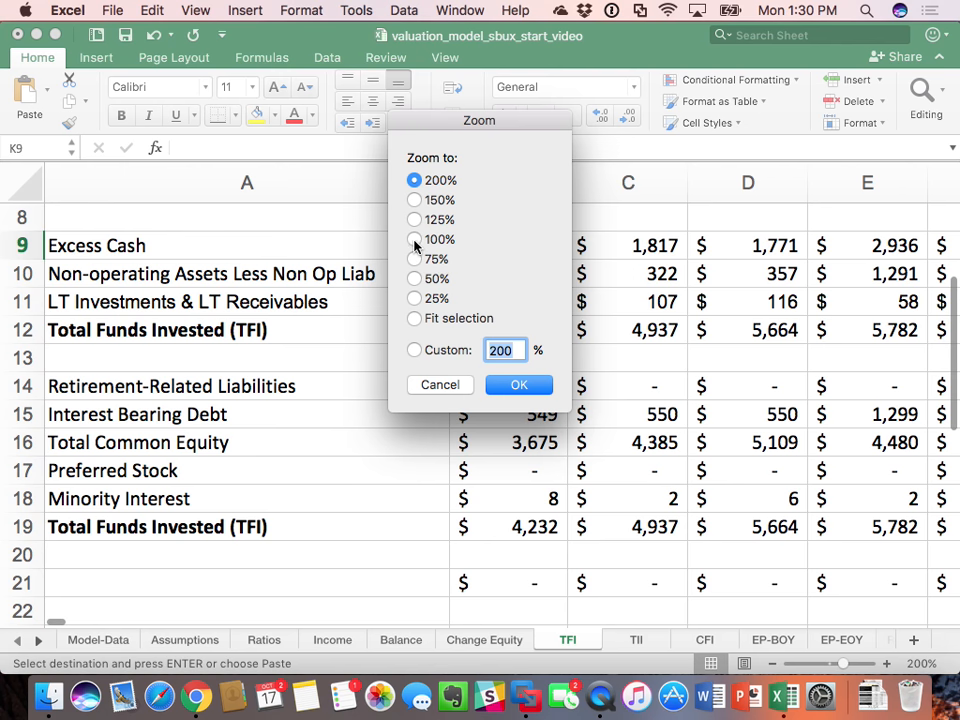
left_click(415, 240)
left_click(519, 384)
scroll(525, 384, "up", 5)
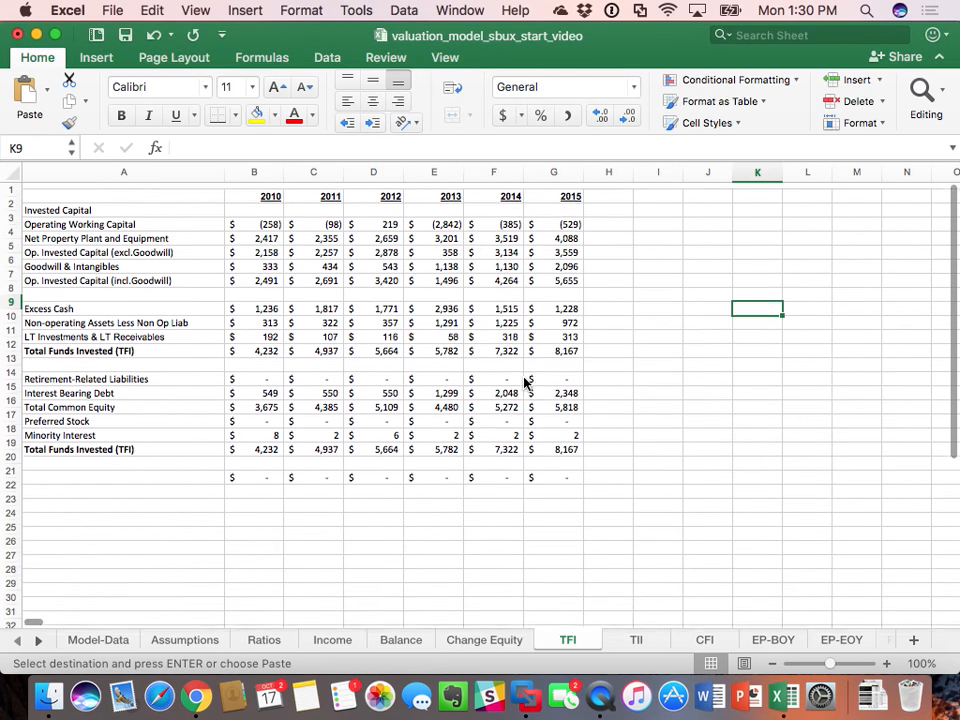
Step: Paste the copied Balance forecast cells over column G of the TFI sheet, dismissing the circular reference warning
left_click(561, 172)
right_click(575, 176)
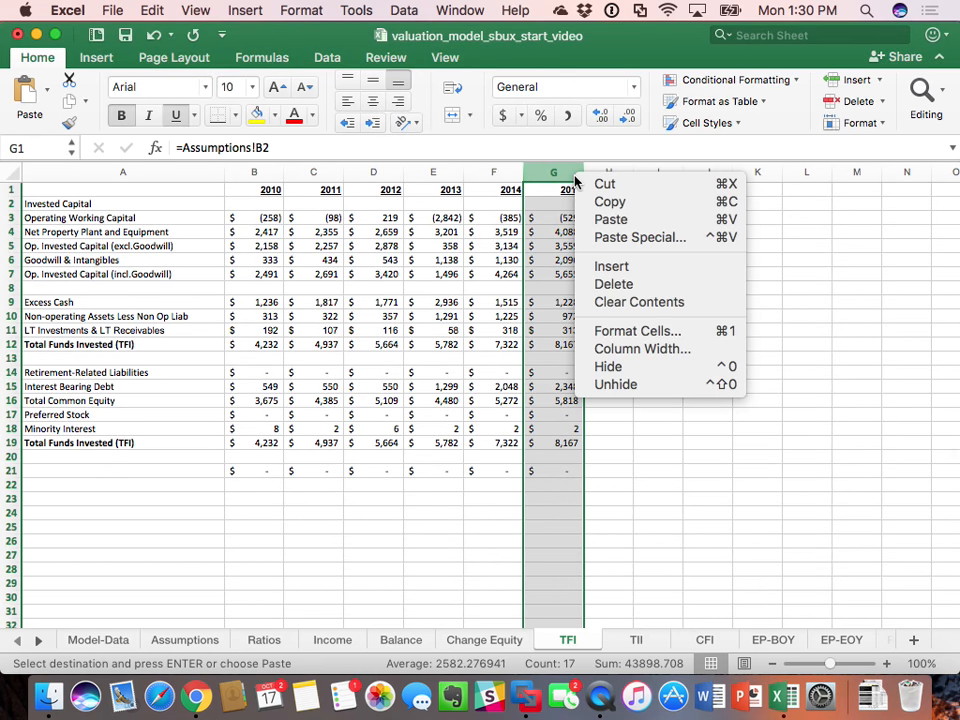
left_click(606, 218)
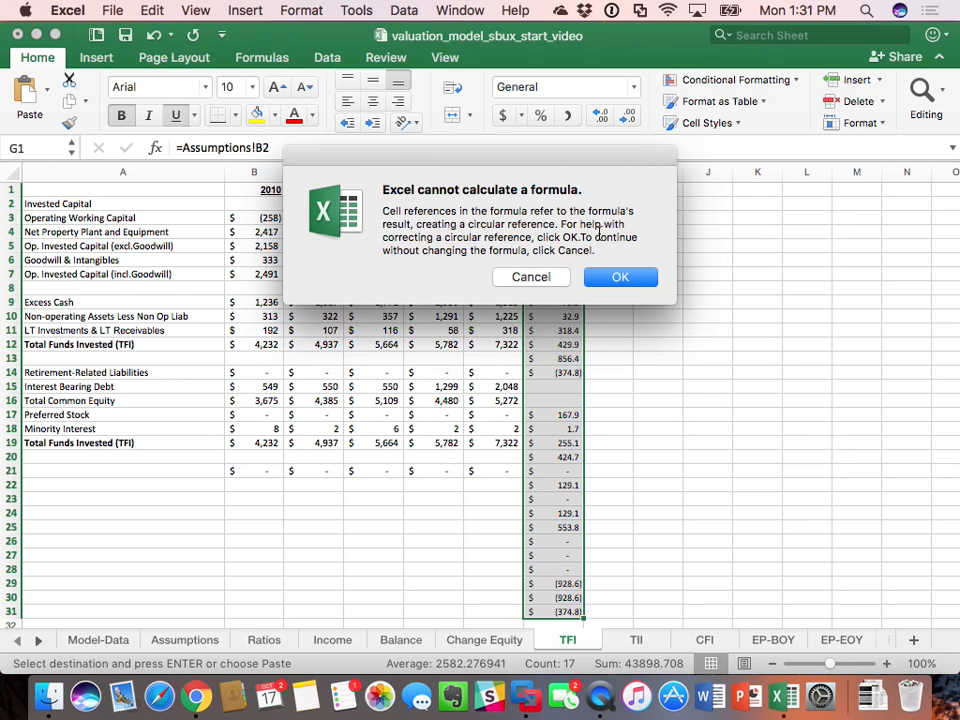
left_click(555, 280)
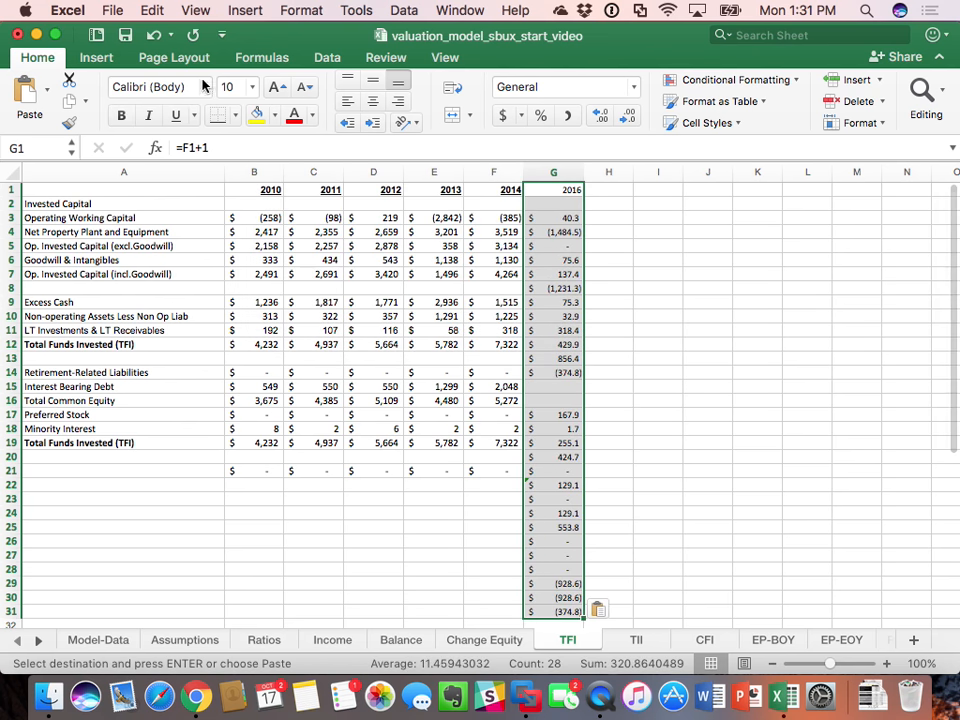
Step: Undo the paste over column G of the TFI sheet, and copy the 2015 column G across columns H through M
left_click(153, 35)
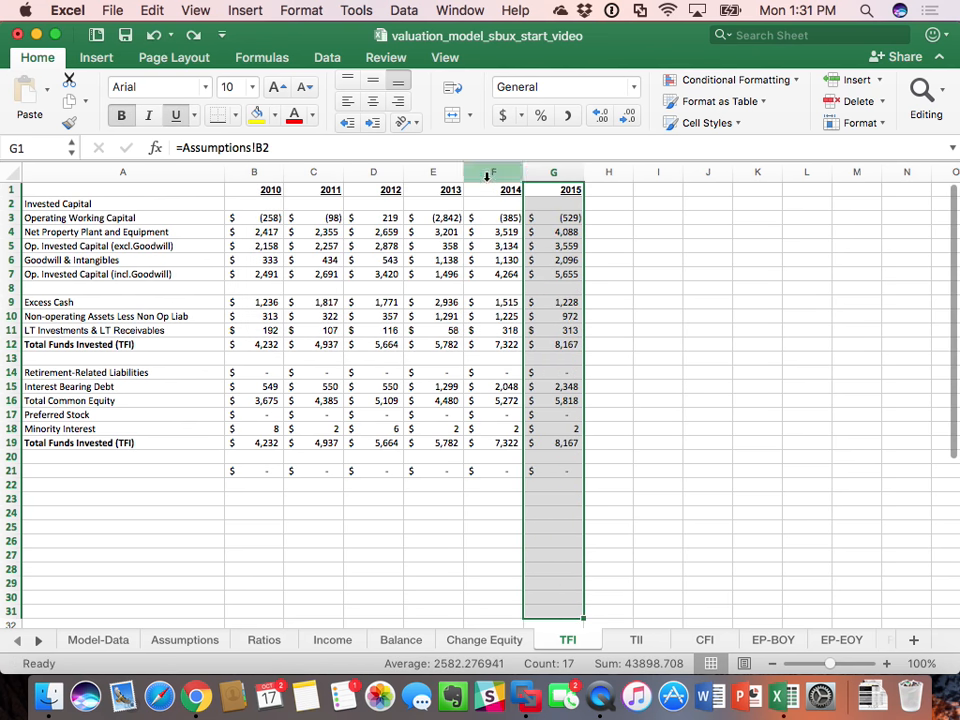
right_click(550, 180)
left_click(588, 206)
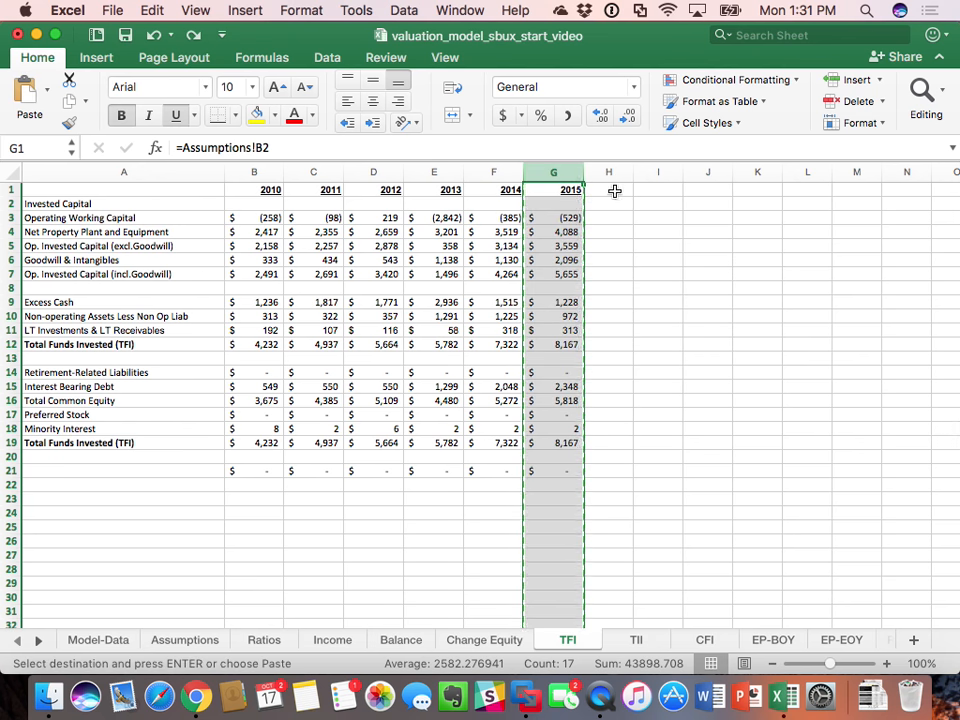
left_click_drag(615, 189, 842, 189)
key("super+v")
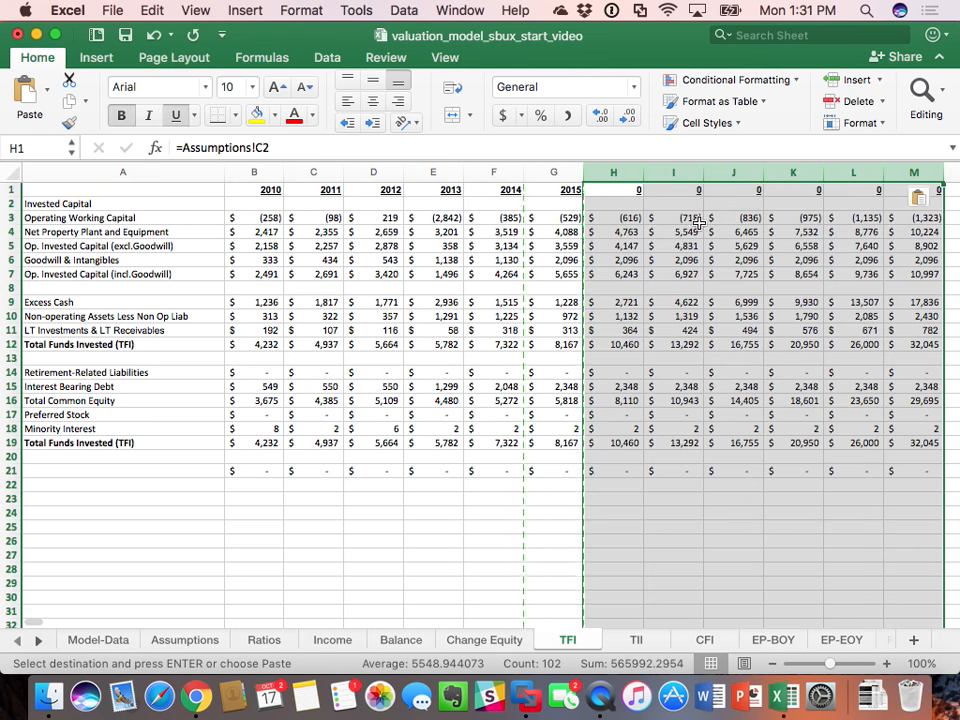
Step: Enter the year formula =G1+1 in cell H1 of the TFI sheet
left_click(628, 189)
type("=")
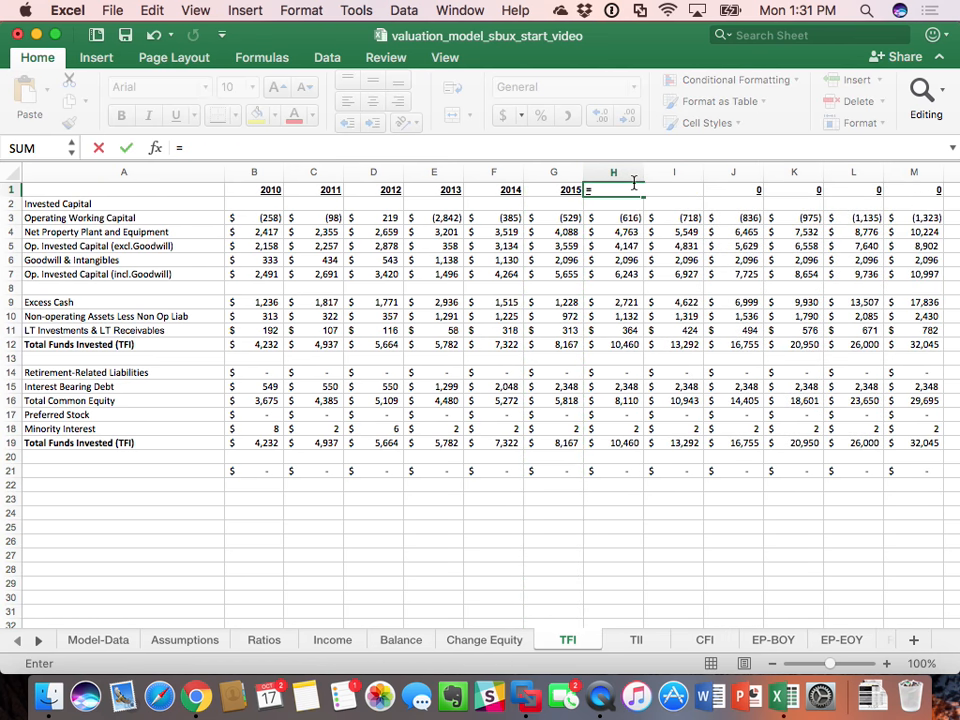
key("Left")
type("+1")
key("Return")
Step: Copy the year formula from TFI H1 across to M1 so the headings run from 2016 to 2021
left_click(633, 183)
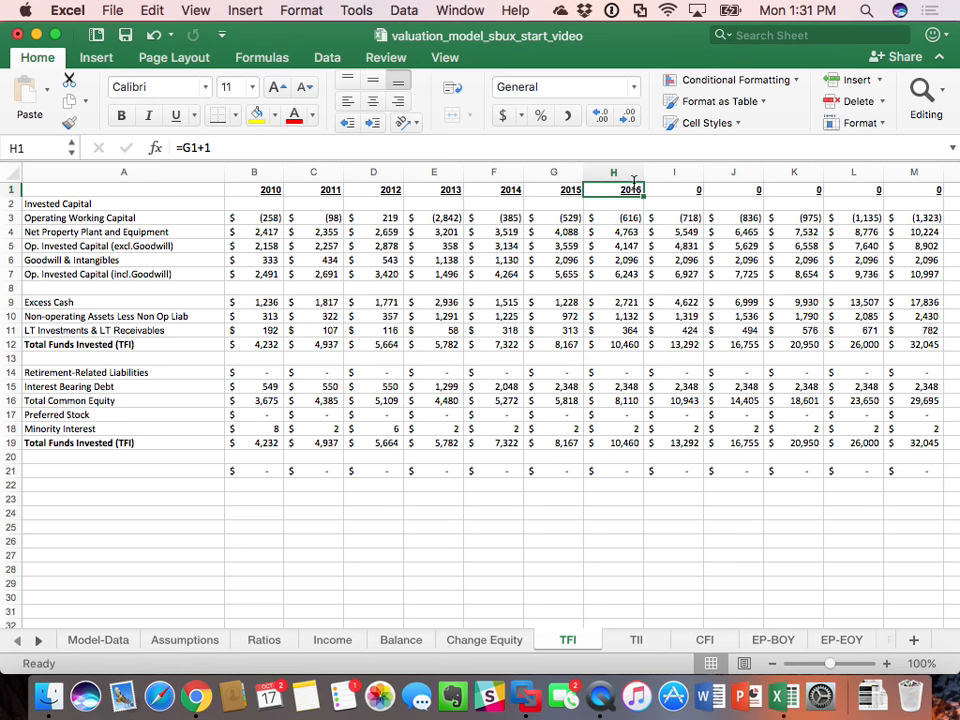
key("super+c")
left_click_drag(633, 183, 941, 196)
key("super+v")
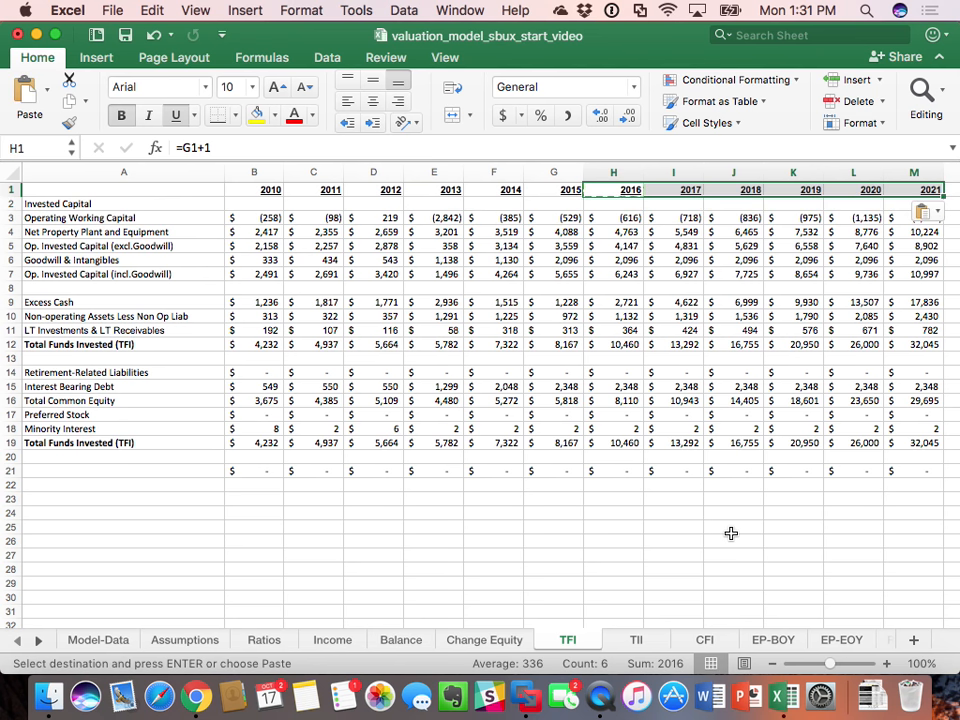
left_click(735, 428)
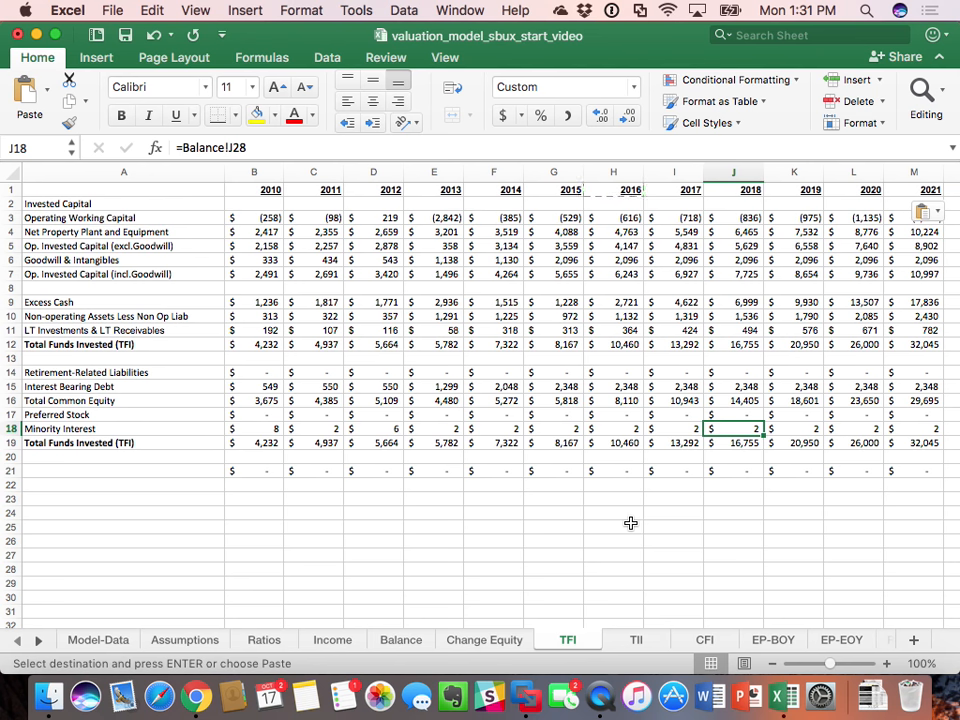
Step: Open the CFI sheet and set its zoom to 100%
left_click(703, 643)
scroll(628, 399, "up", 10)
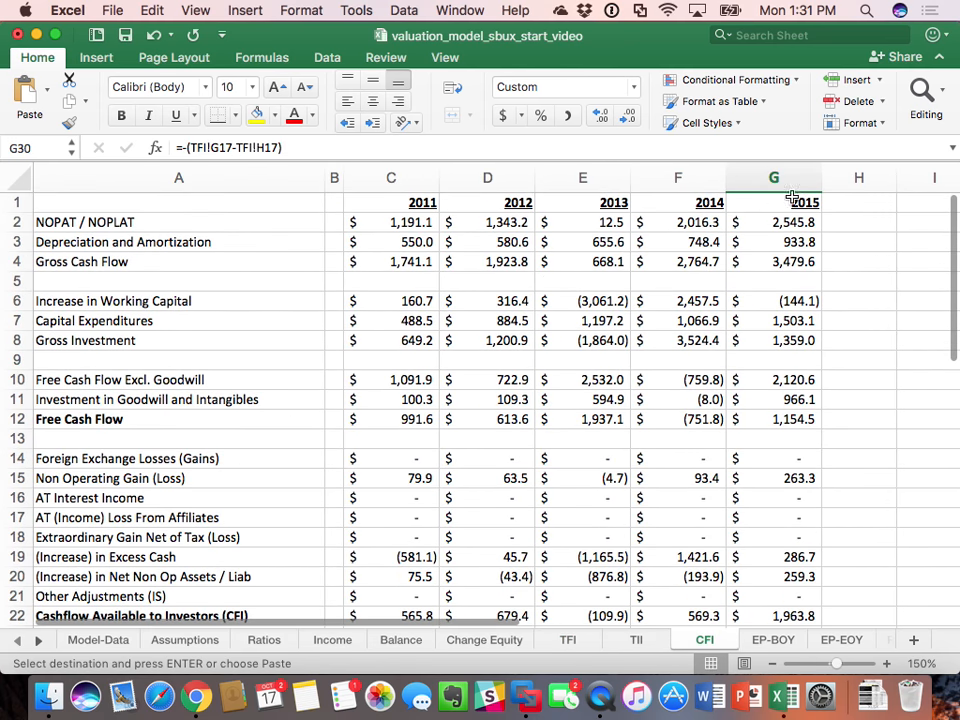
left_click(797, 204)
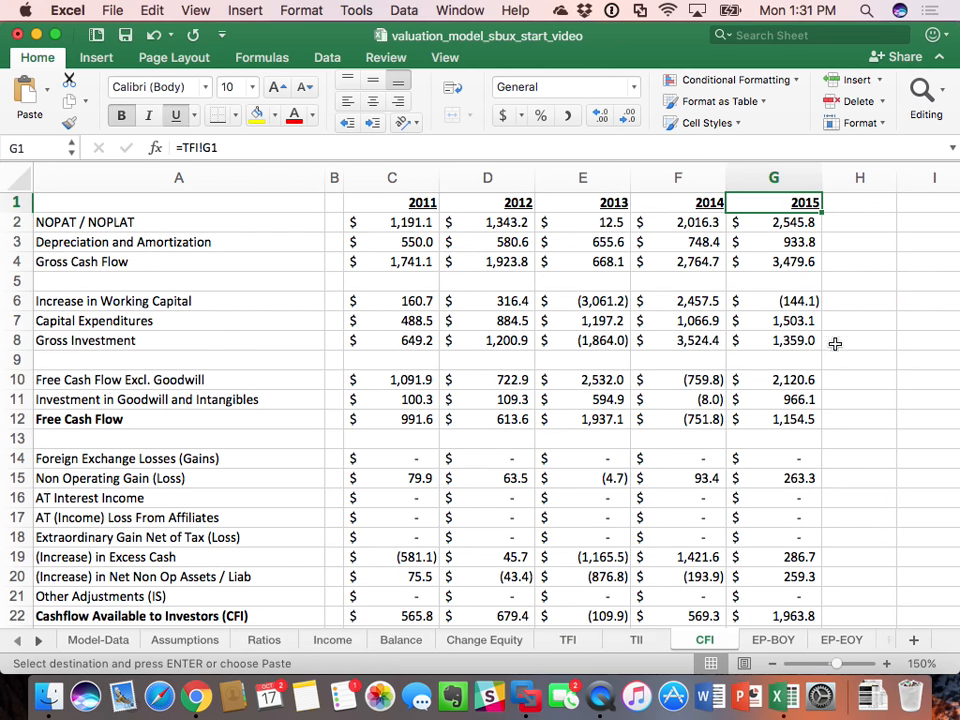
left_click(921, 663)
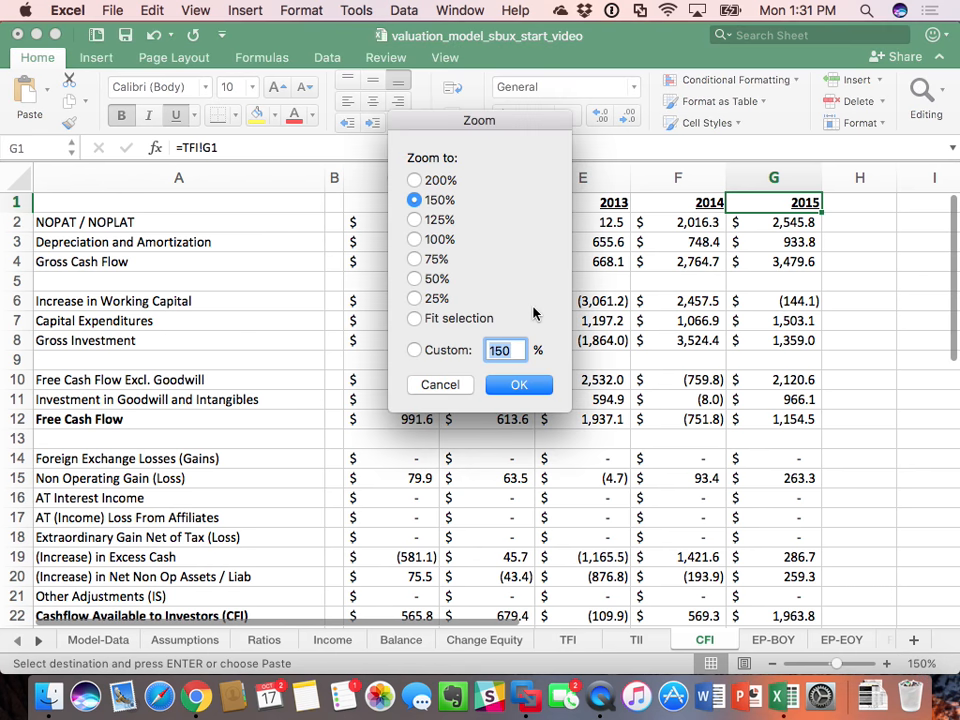
left_click(415, 240)
left_click(519, 385)
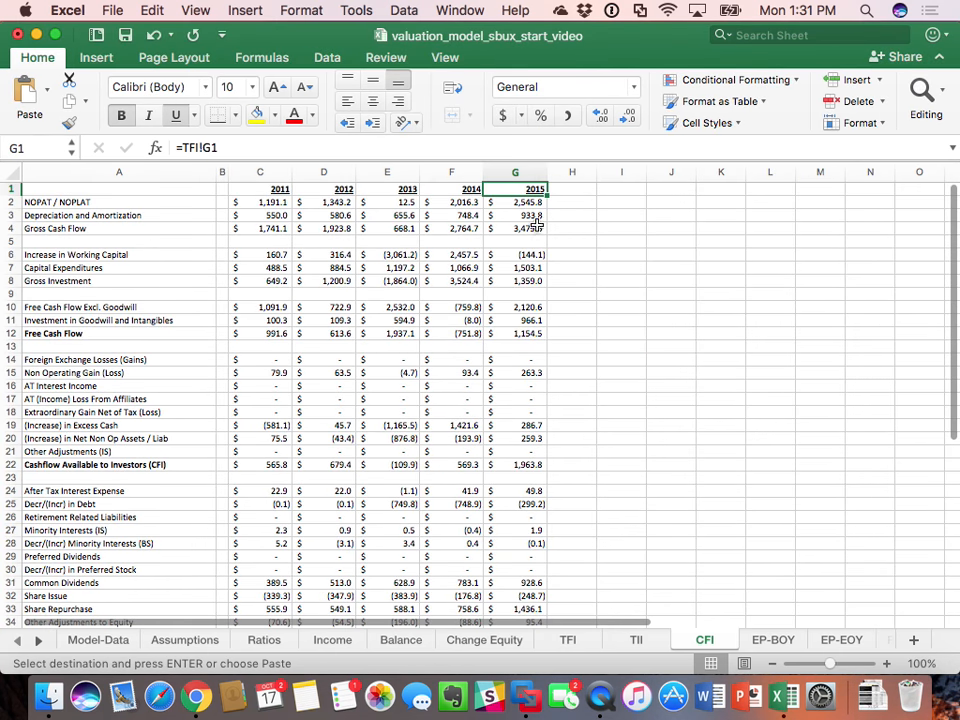
Step: Copy the 2015 column G of the CFI sheet across columns H through M to forecast 2016–2021
left_click(522, 172)
right_click(525, 174)
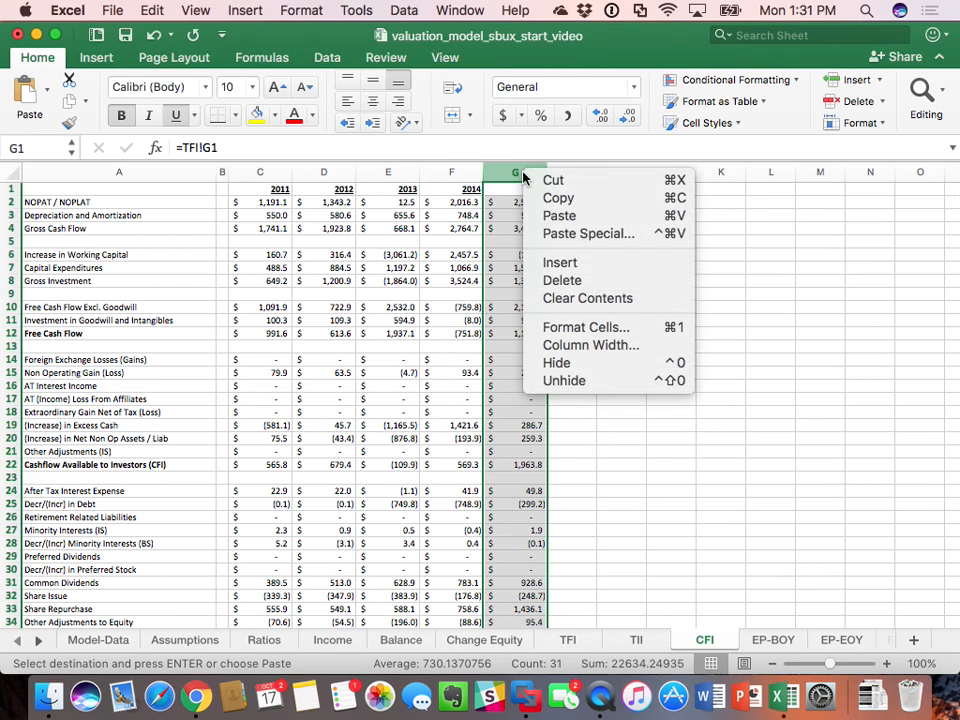
left_click(556, 197)
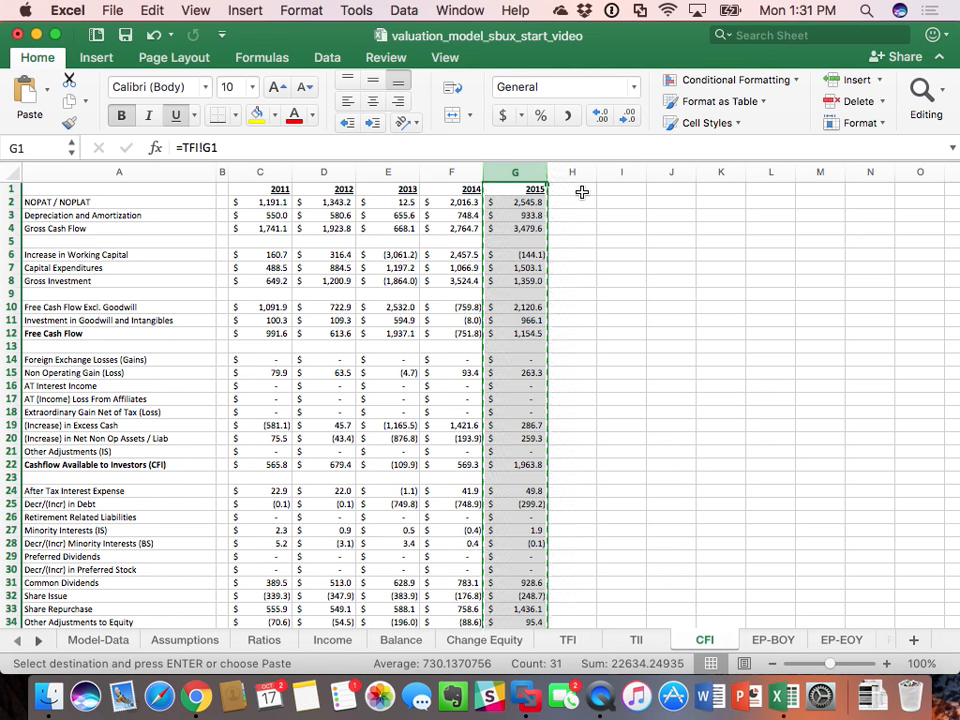
left_click(581, 191)
left_click_drag(581, 191, 808, 194)
key("Return")
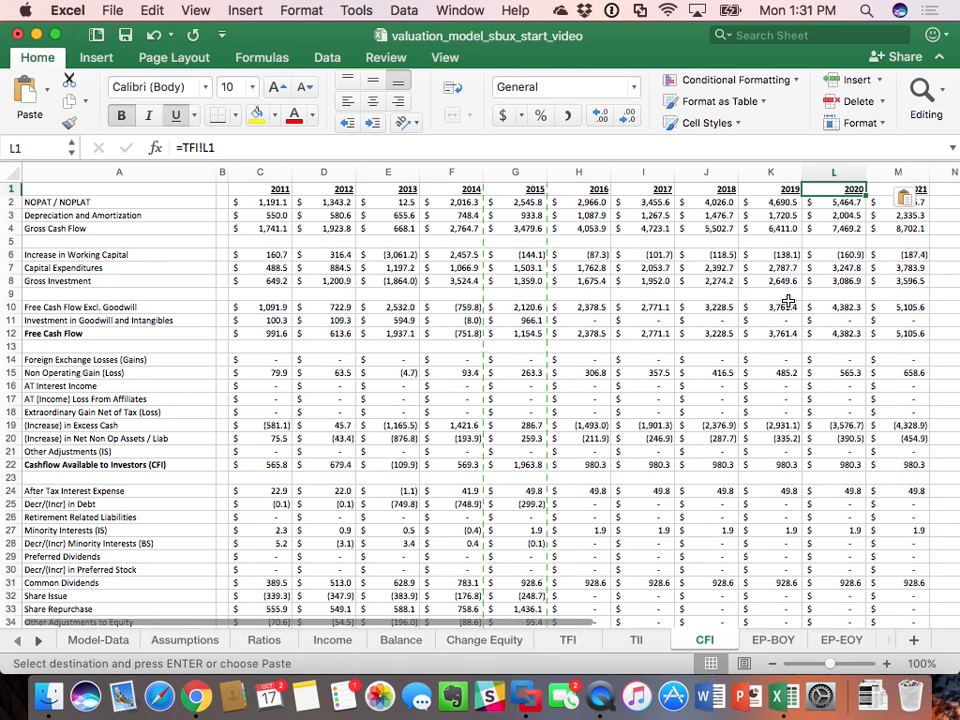
Step: Check the 2019 Free Cash Flow Excl. Goodwill formula in CFI K10 and review the forecast rows down to row 35
double_click(789, 305)
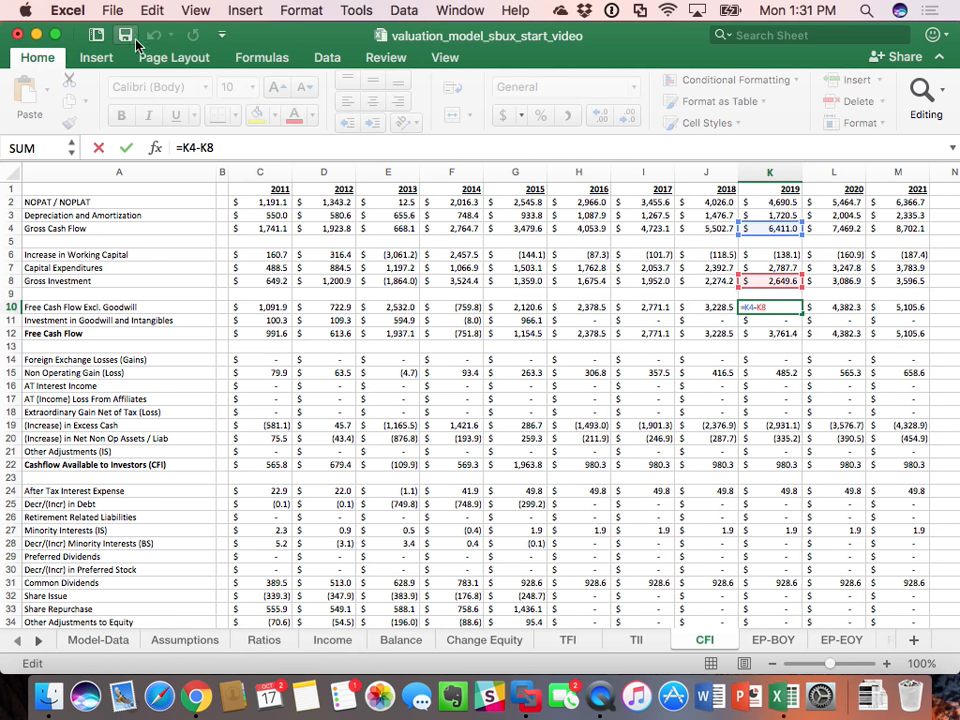
left_click(395, 439)
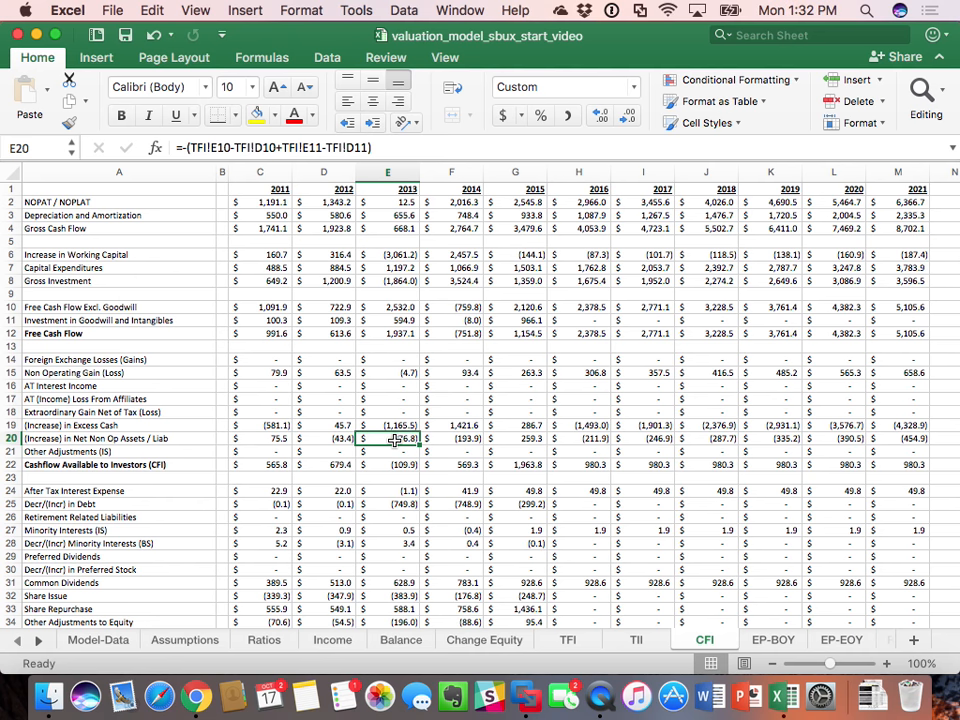
scroll(465, 460, "down", 8)
scroll(557, 434, "up", 3)
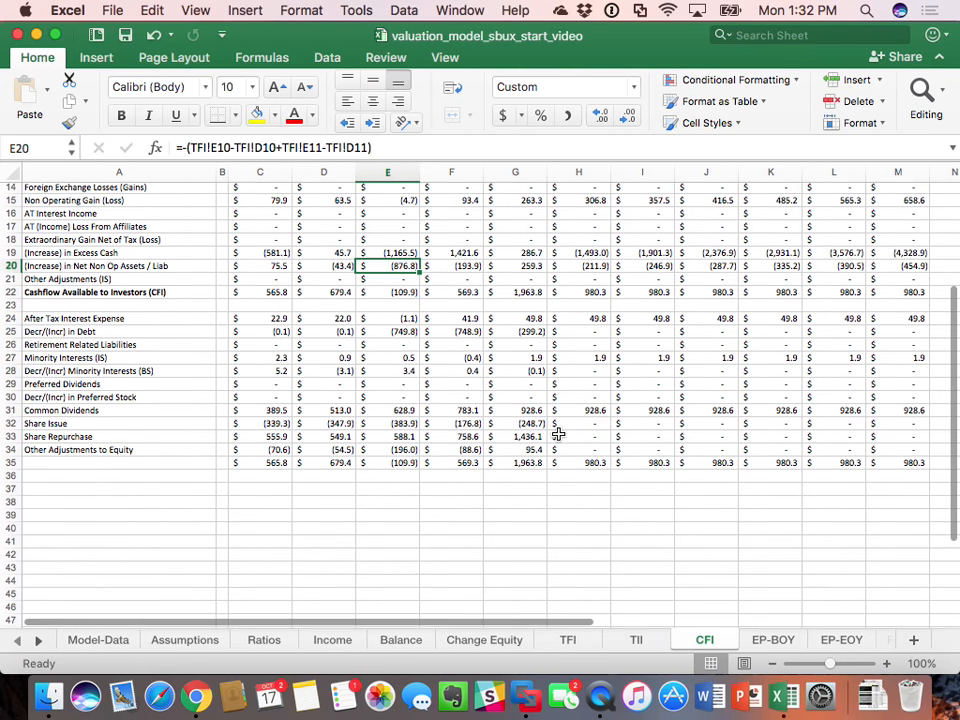
scroll(557, 434, "up", 1)
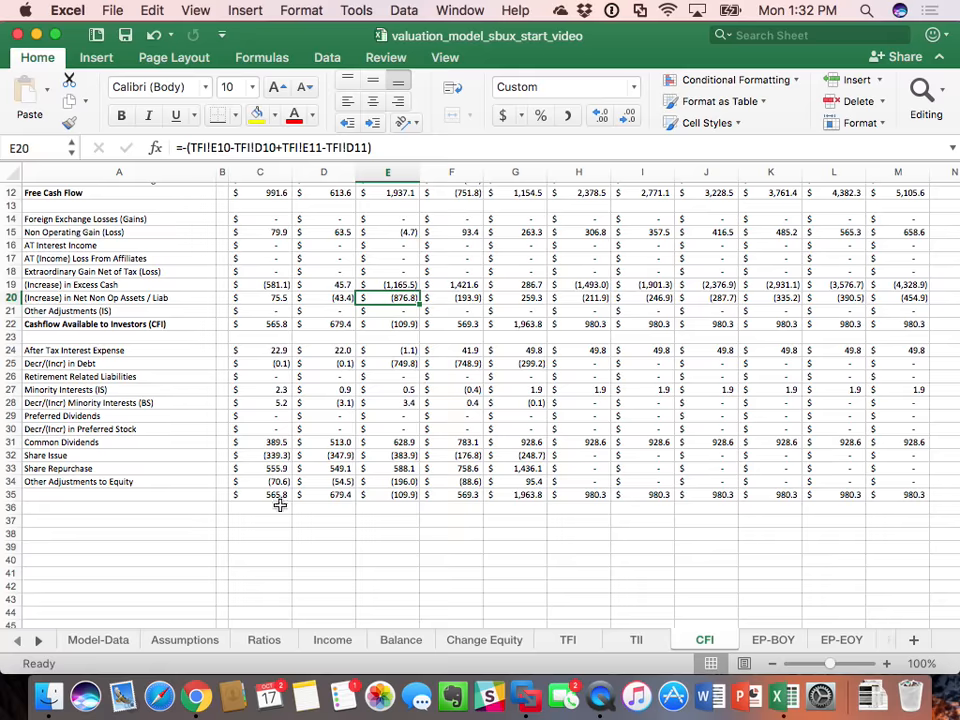
Step: Review the asset rows of the Balance sheet across the 2014–2021 columns, including Excess Cash
left_click(398, 639)
scroll(487, 456, "down", 5)
scroll(487, 456, "left", 1)
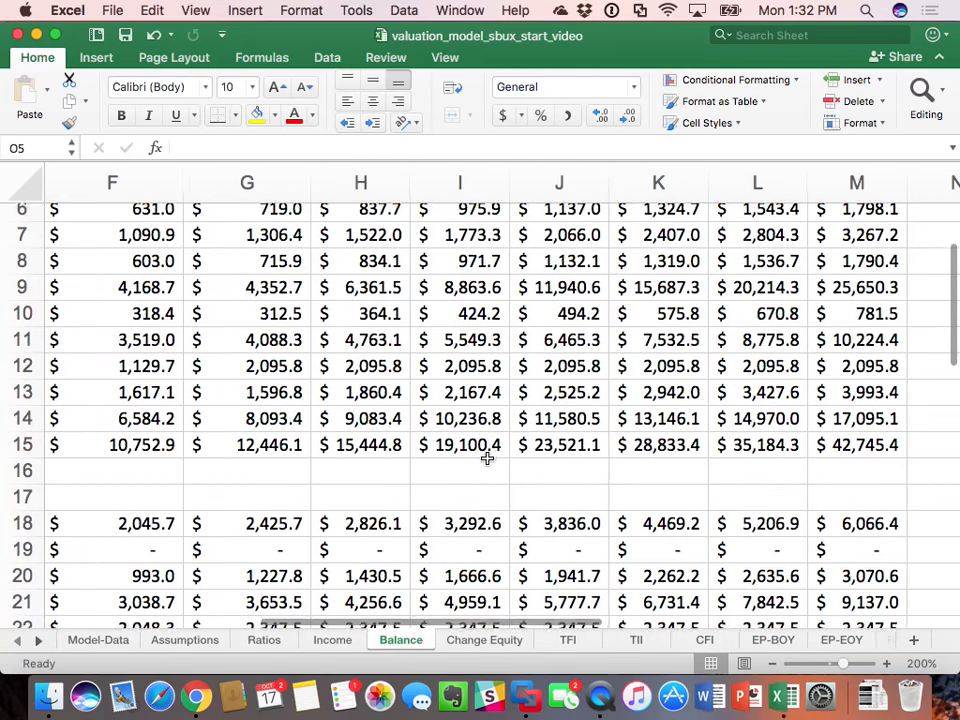
scroll(487, 456, "up", 5)
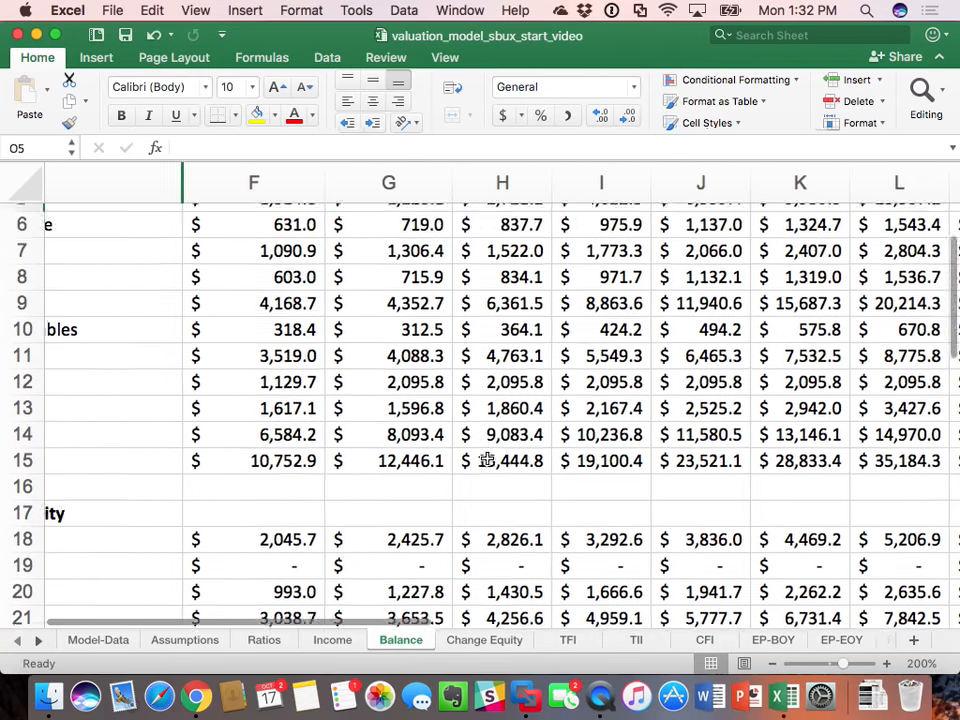
scroll(487, 456, "left", 2)
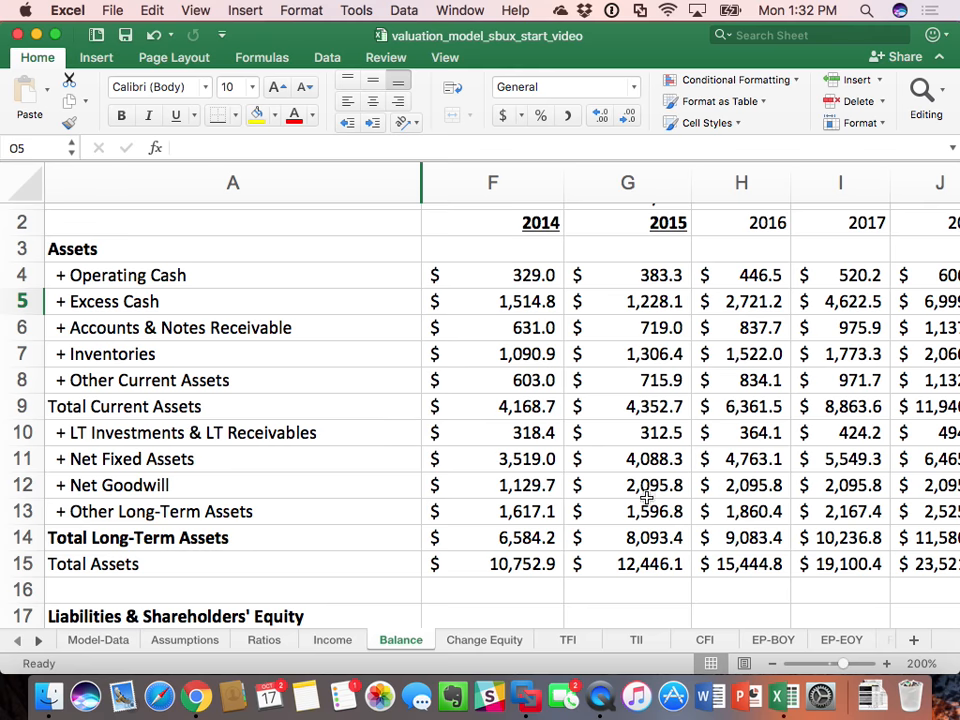
scroll(733, 562, "right", 6)
scroll(733, 562, "up", 1)
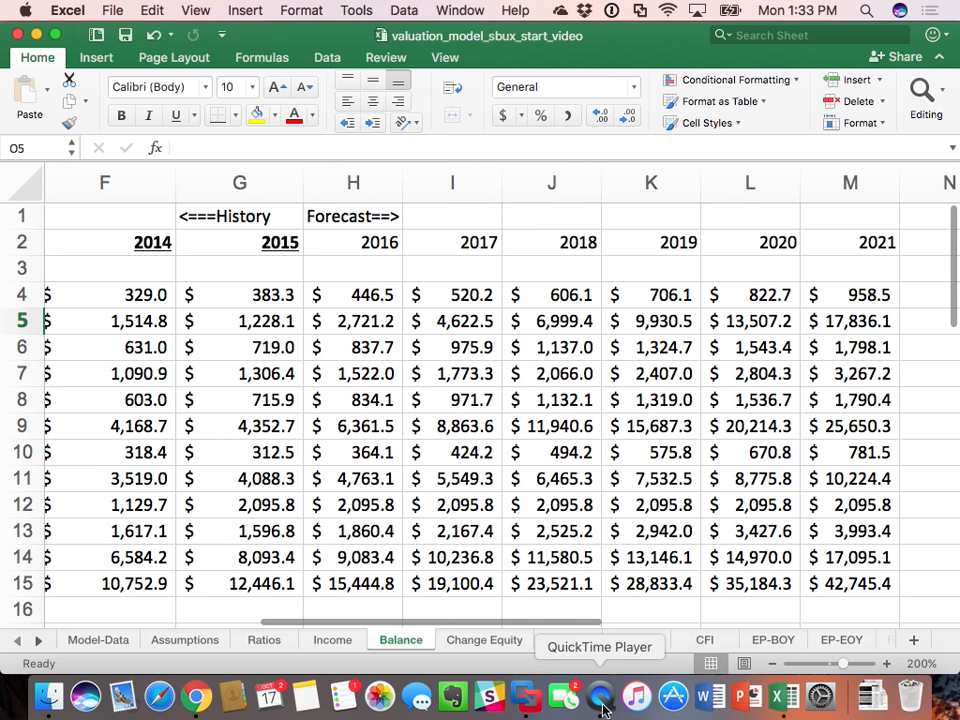
Step: Compare the 2016 Cashflow Available to Investors formula in CFI H22 with the financing-side total in H35
left_click(704, 641)
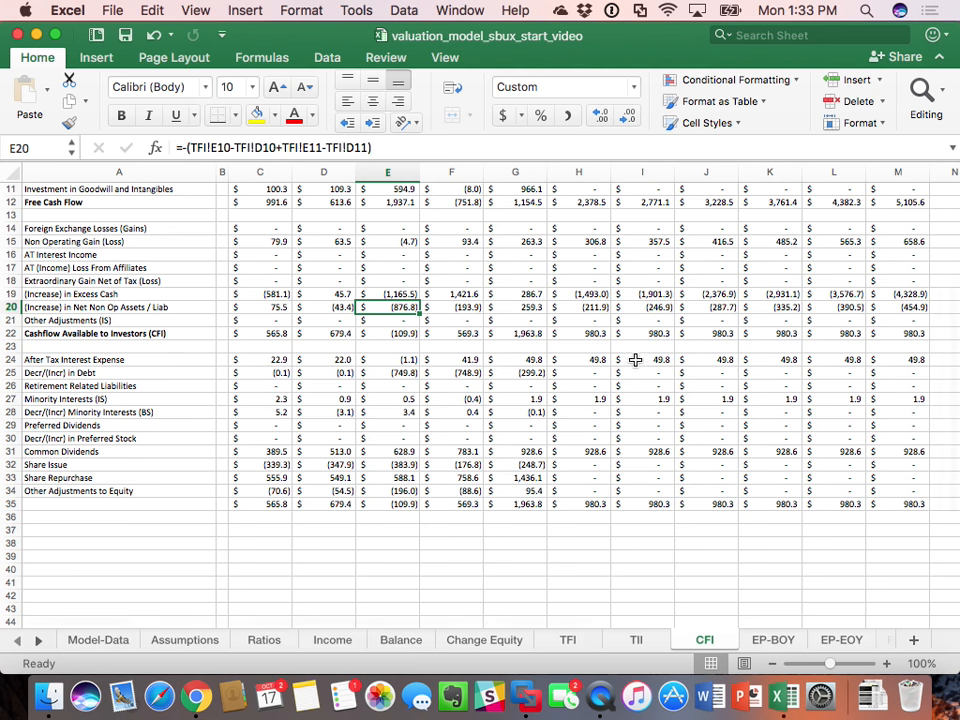
left_click(592, 335)
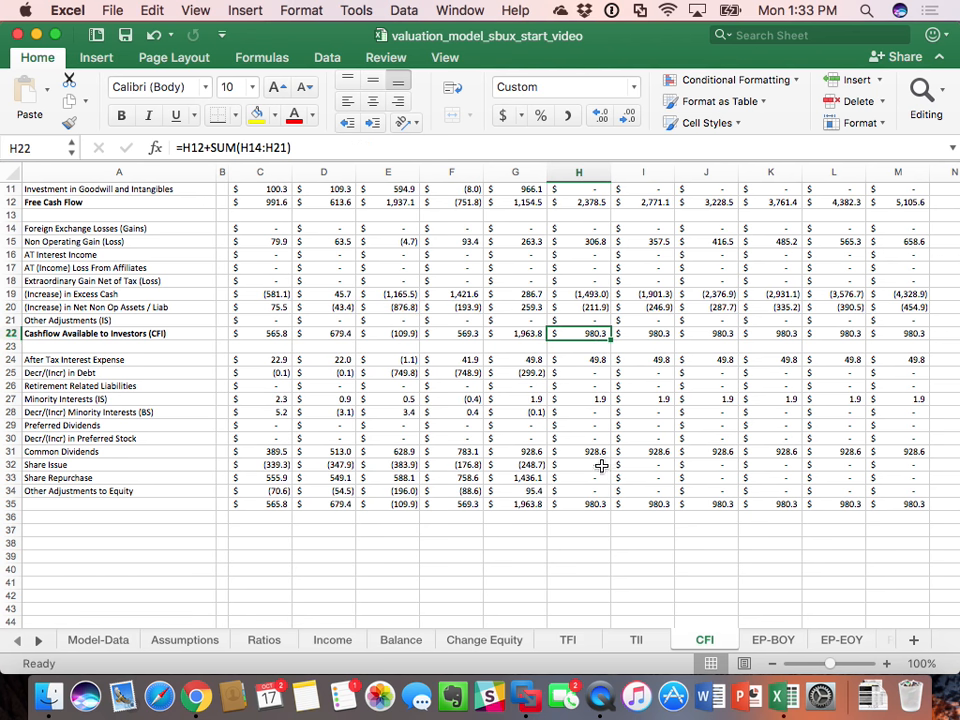
left_click(596, 503)
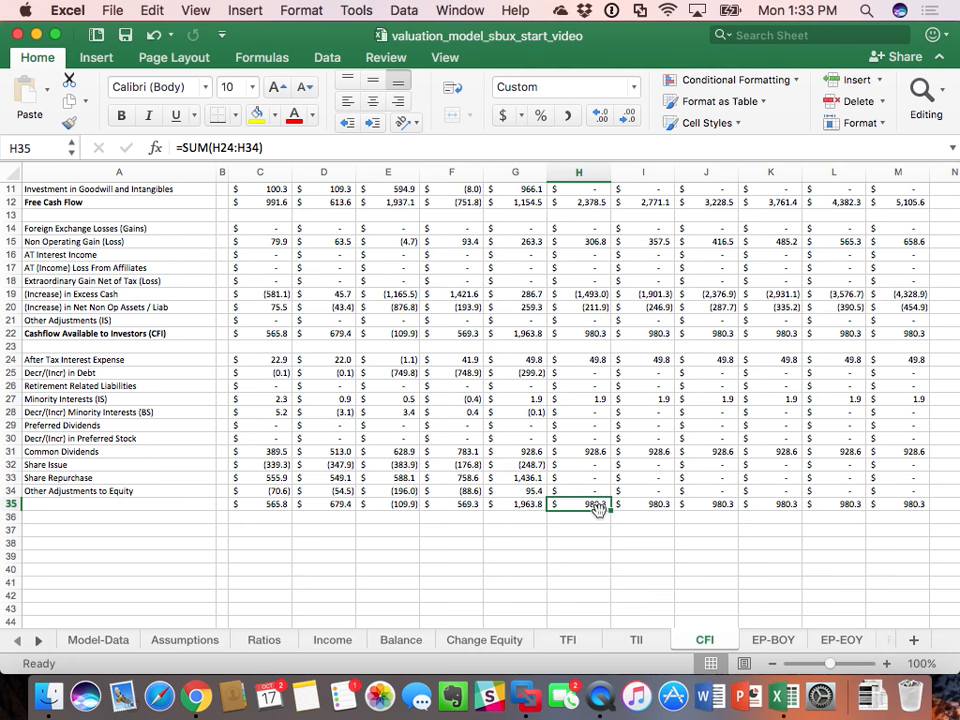
scroll(628, 561, "up", 5)
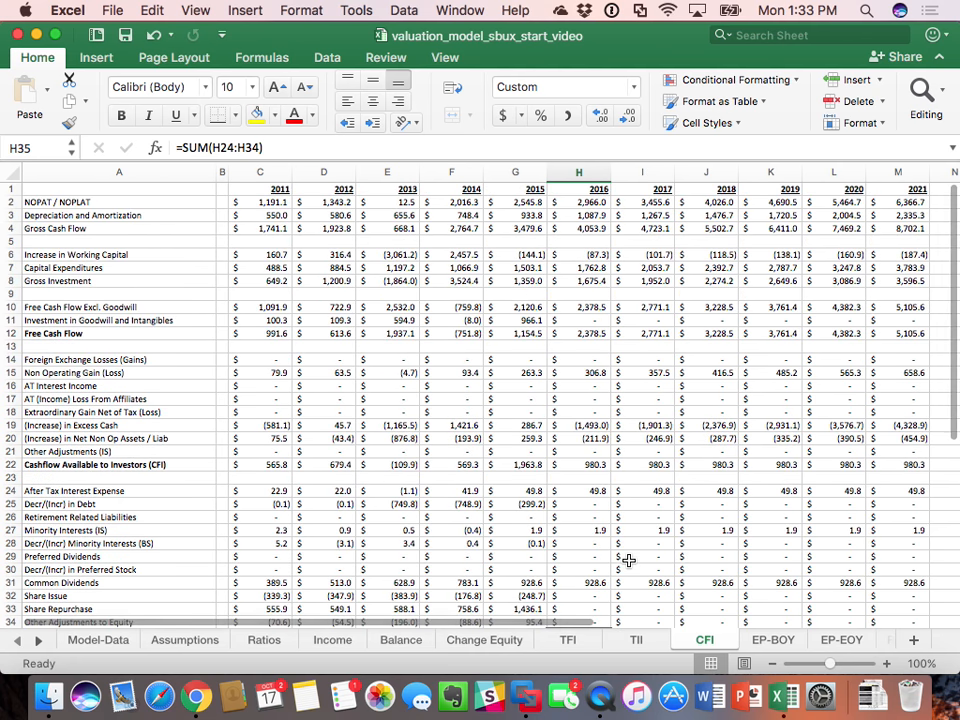
scroll(628, 561, "down", 3)
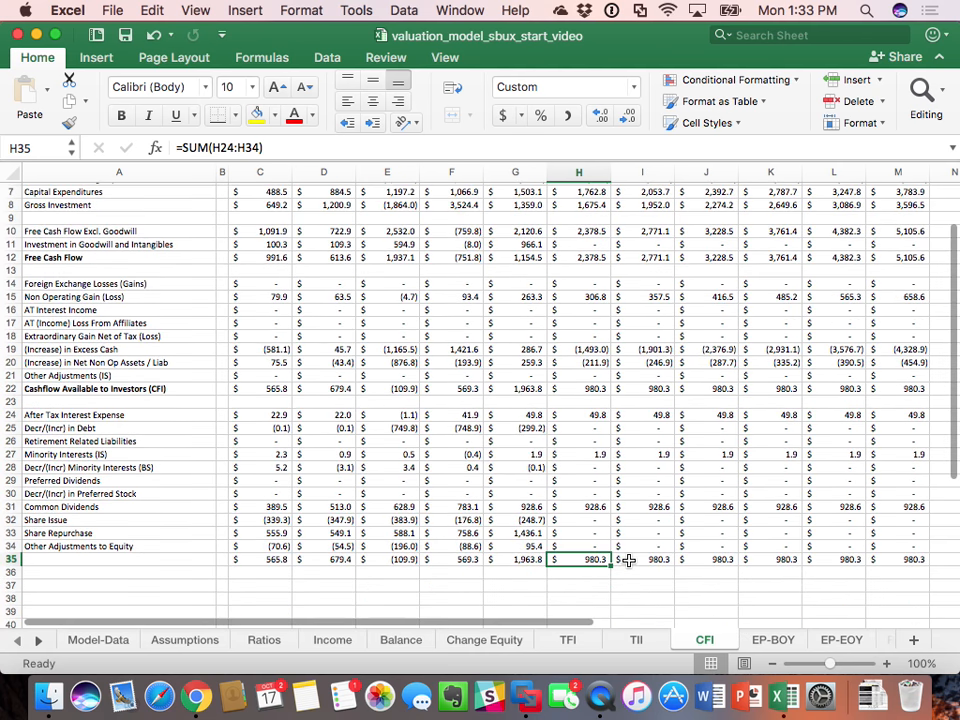
scroll(628, 561, "up", 1)
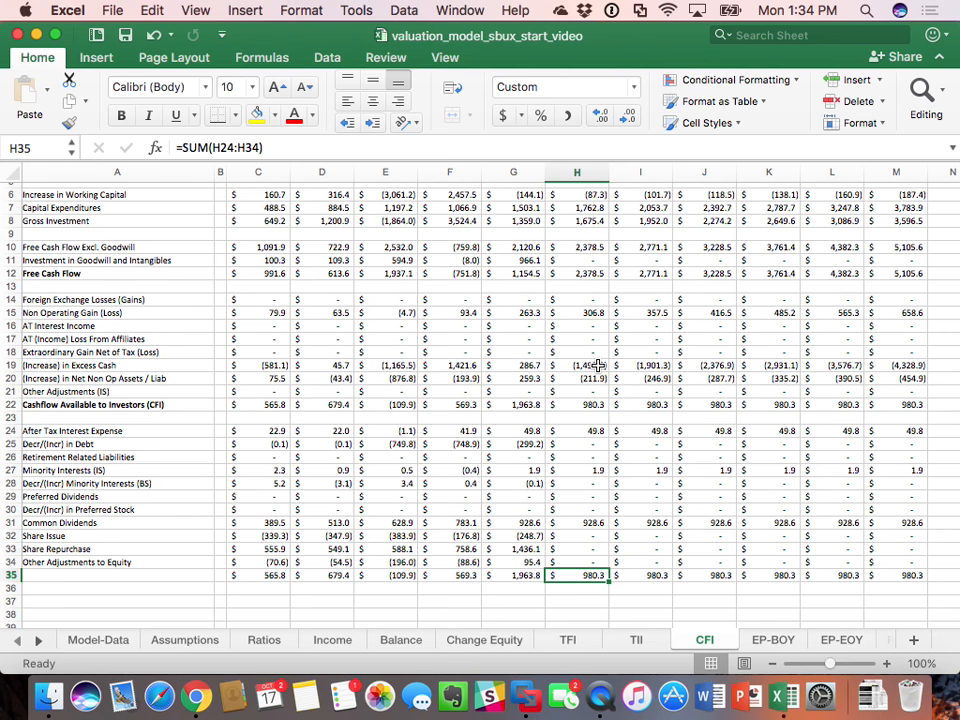
Step: Select the 2016–2021 (Increase) in Excess Cash cells H19:M19 on the CFI sheet, and save the workbook
left_click_drag(608, 366, 877, 368)
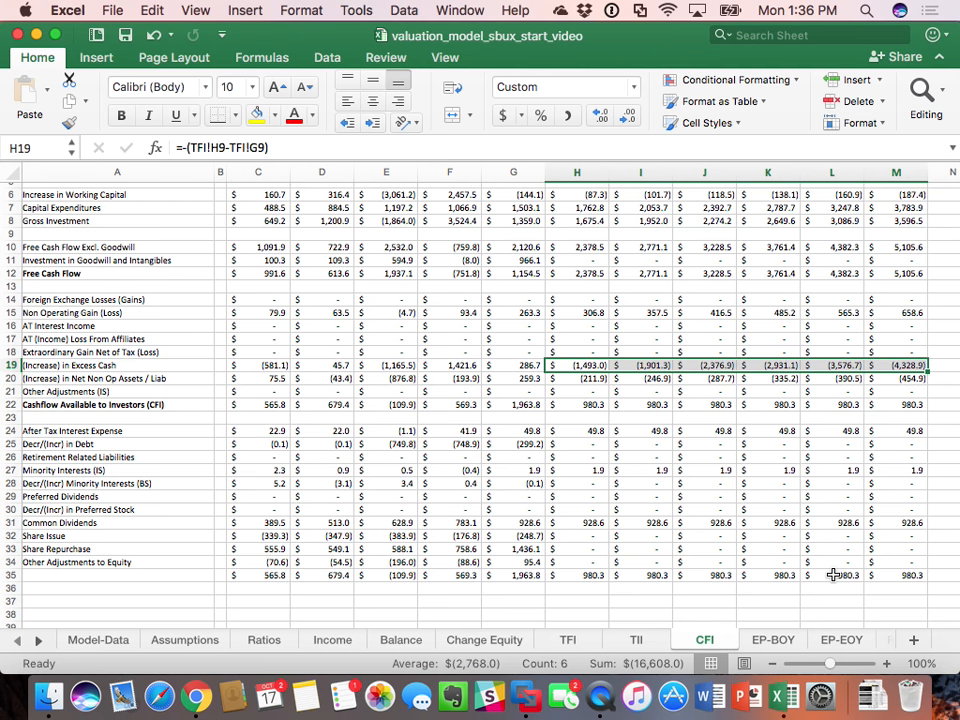
left_click(126, 38)
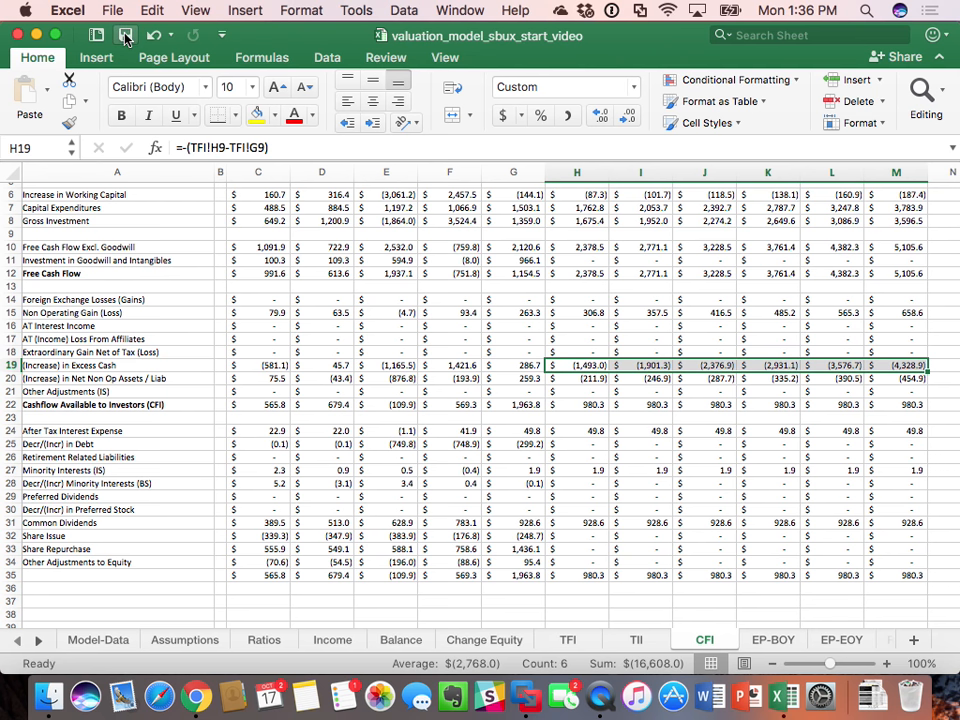
left_click(597, 697)
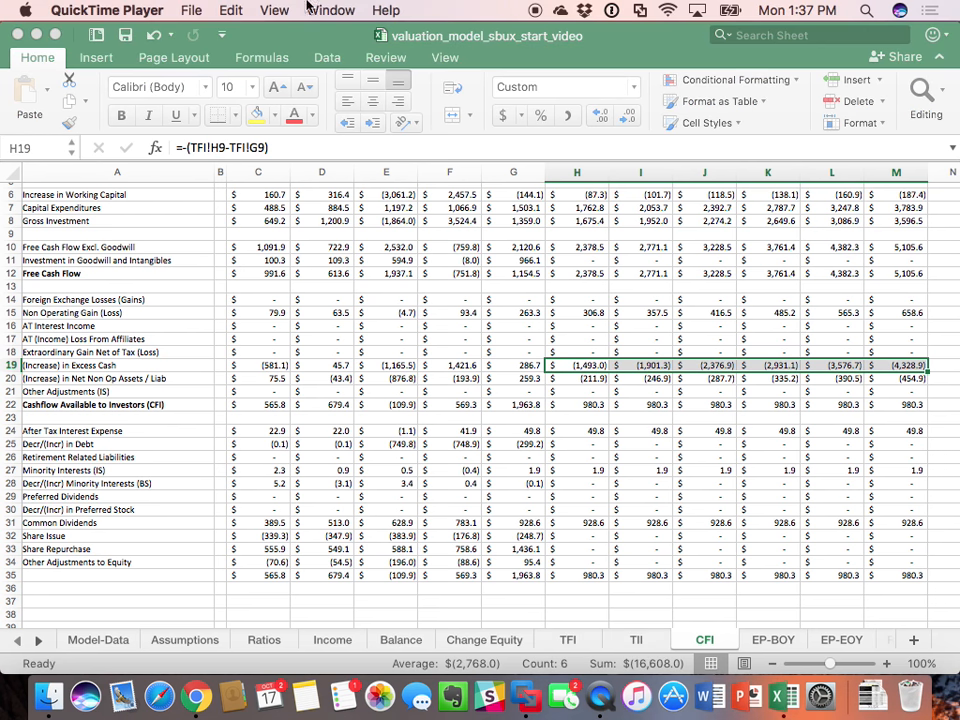